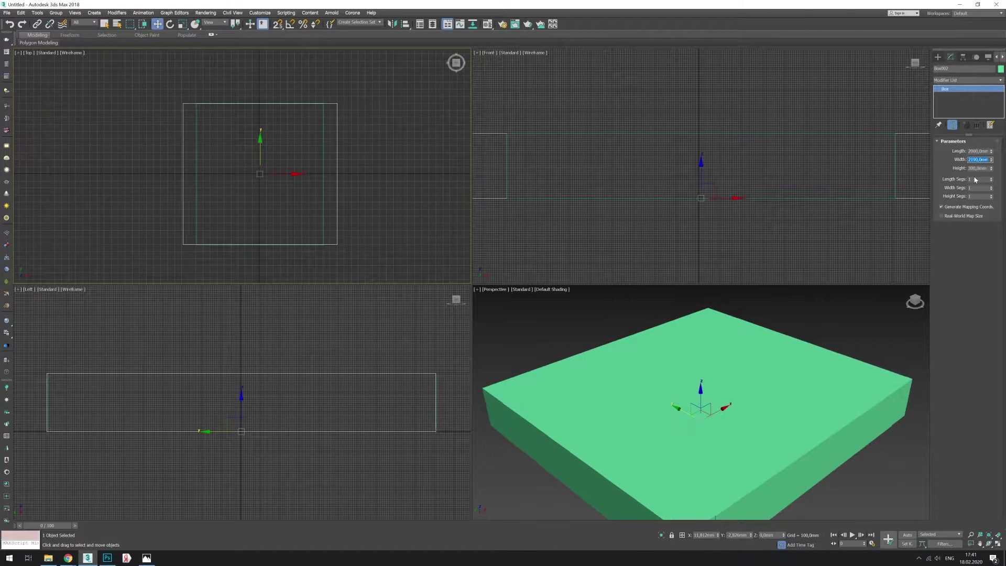
Set the box Length to 2160 and Height to 1860, then bring up the bed reference files.
{"action": "type", "text": "21601860"}
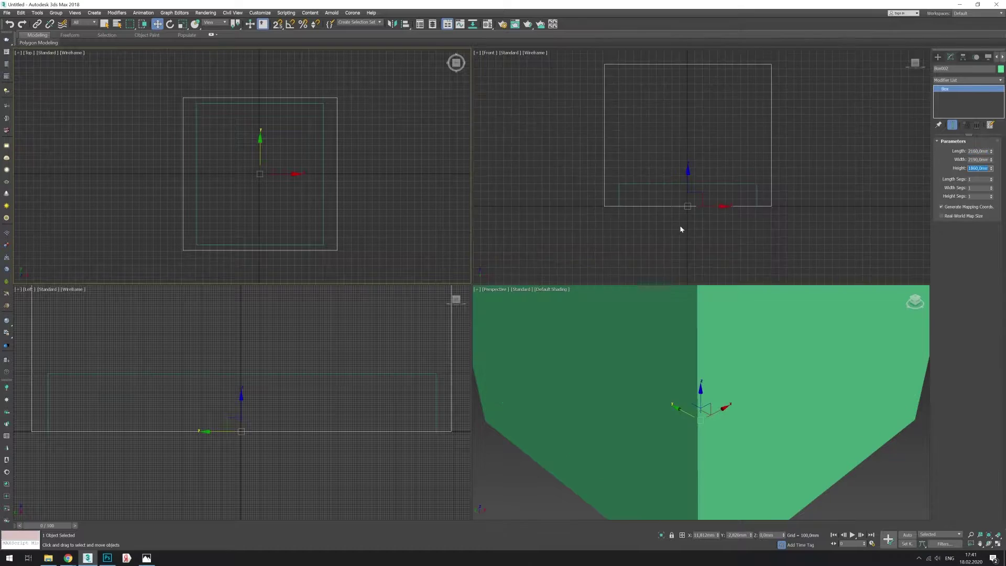
{"action": "left_click", "coordinate": [680, 224]}
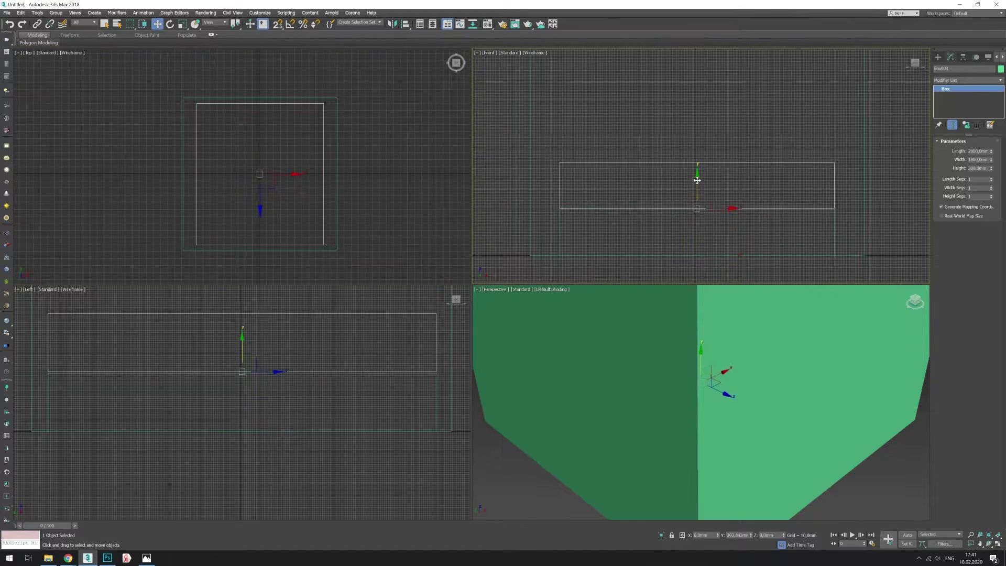
{"action": "left_click", "coordinate": [49, 558]}
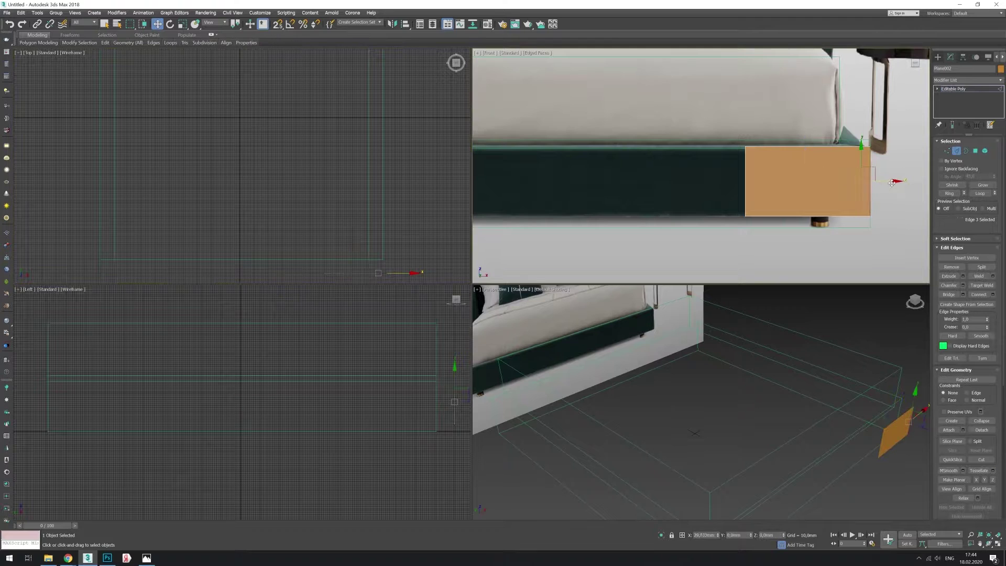
Select the plane's two end edges and its two corner vertices.
{"action": "scroll", "coordinate": [405, 220], "scroll_direction": "up", "scroll_amount": 2}
{"action": "left_click_drag", "start_coordinate": [361, 195], "coordinate": [405, 220]}
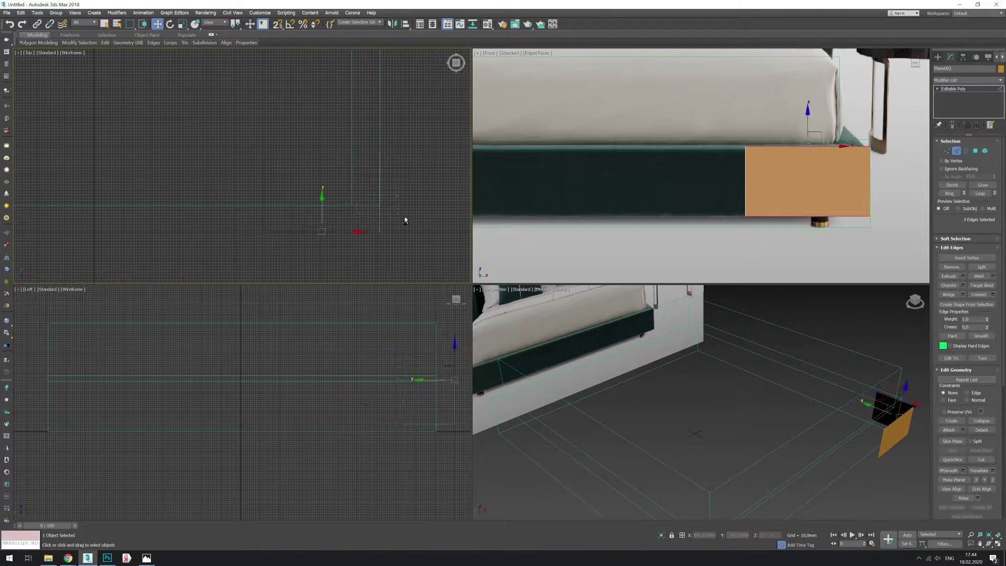
{"action": "key", "text": "1"}
{"action": "left_click_drag", "start_coordinate": [361, 118], "coordinate": [350, 131]}
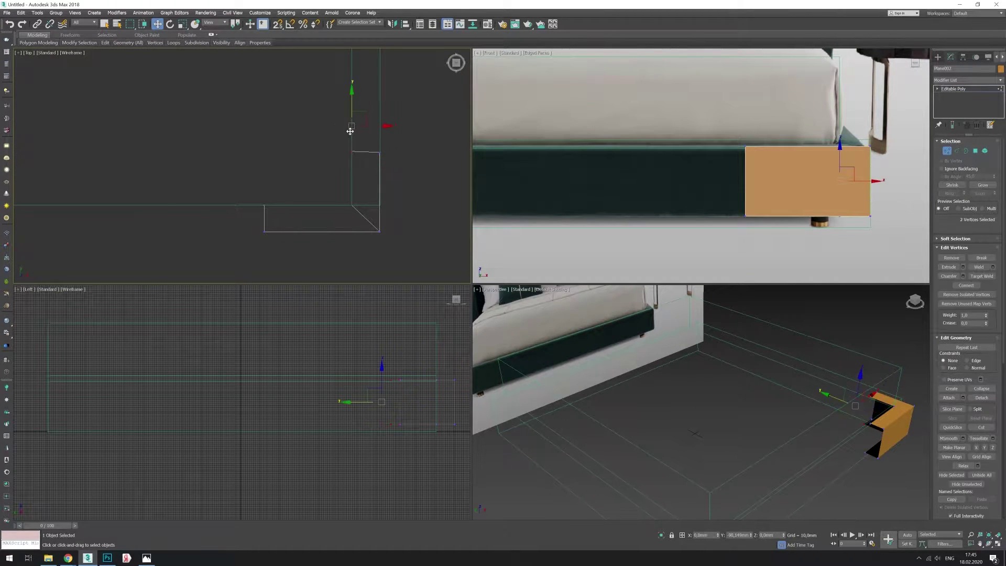
{"action": "middle_click_drag", "start_coordinate": [742, 407], "coordinate": [707, 398], "text": "alt"}
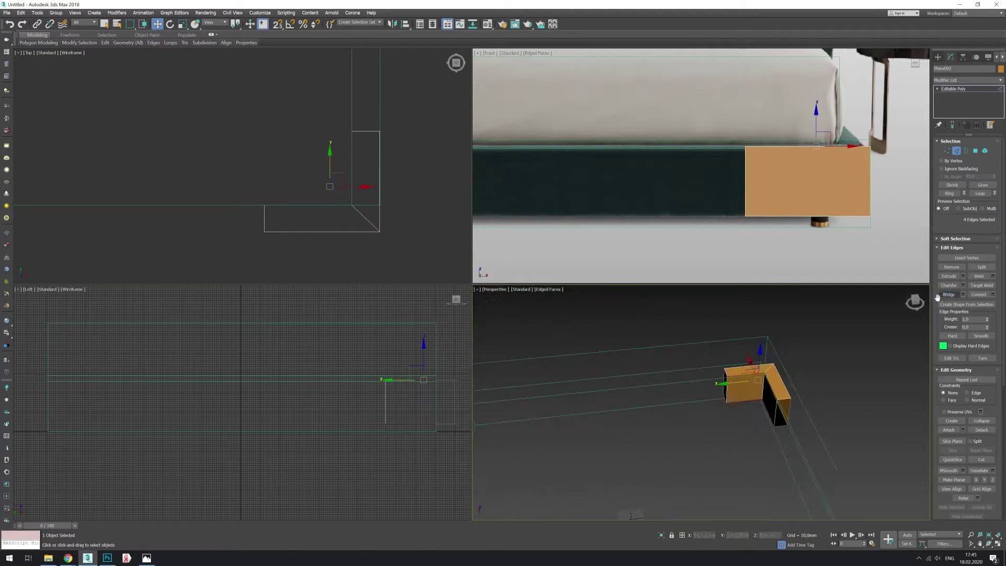
Chamfer the full corner edge loop of the frame in wireframe view.
{"action": "key", "text": "F3"}
{"action": "key", "text": "2"}
{"action": "left_click", "coordinate": [968, 196]}
{"action": "key", "text": "F3"}
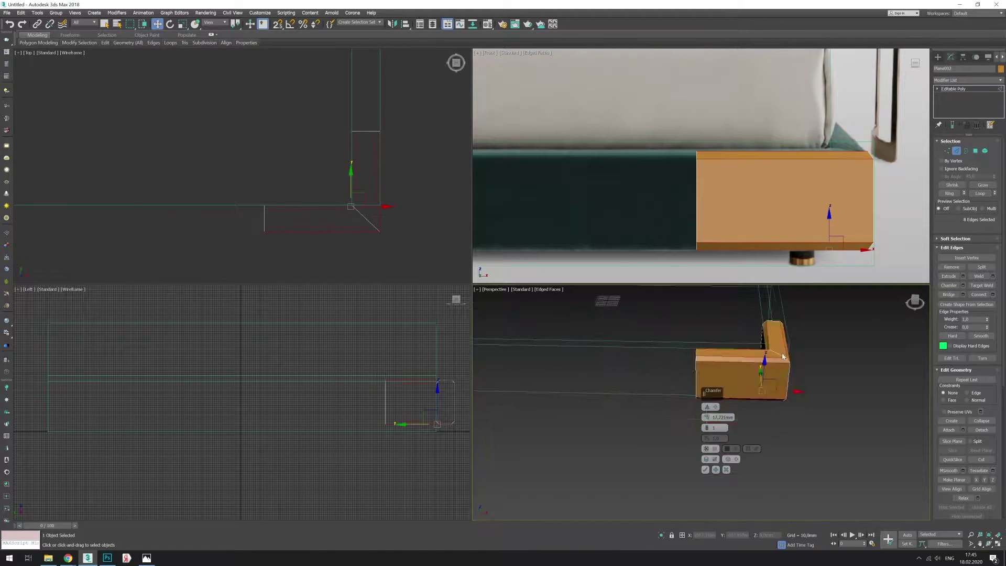
{"action": "scroll", "coordinate": [707, 413], "scroll_direction": "up", "scroll_amount": 3}
{"action": "scroll", "coordinate": [756, 225], "scroll_direction": "down", "scroll_amount": 2}
{"action": "key", "text": "2"}
{"action": "scroll", "coordinate": [756, 225], "scroll_direction": "down", "scroll_amount": 2}
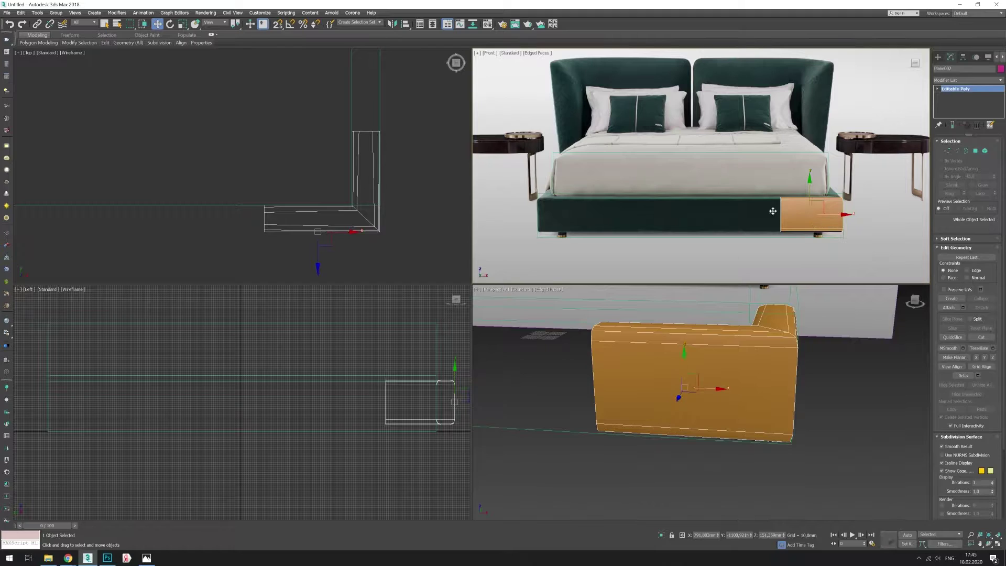
Stretch the front frame piece's right-end vertices out to the right.
{"action": "left_click", "coordinate": [691, 220]}
{"action": "scroll", "coordinate": [613, 213], "scroll_direction": "up", "scroll_amount": 2}
{"action": "key", "text": "1"}
{"action": "left_click_drag", "start_coordinate": [613, 214], "coordinate": [743, 209]}
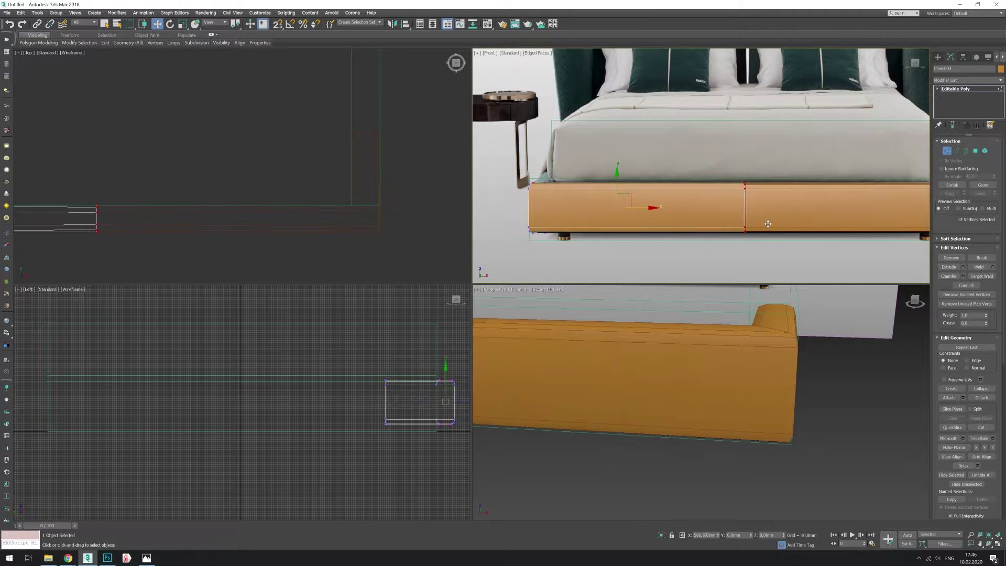
{"action": "middle_click_drag", "start_coordinate": [314, 199], "coordinate": [336, 198]}
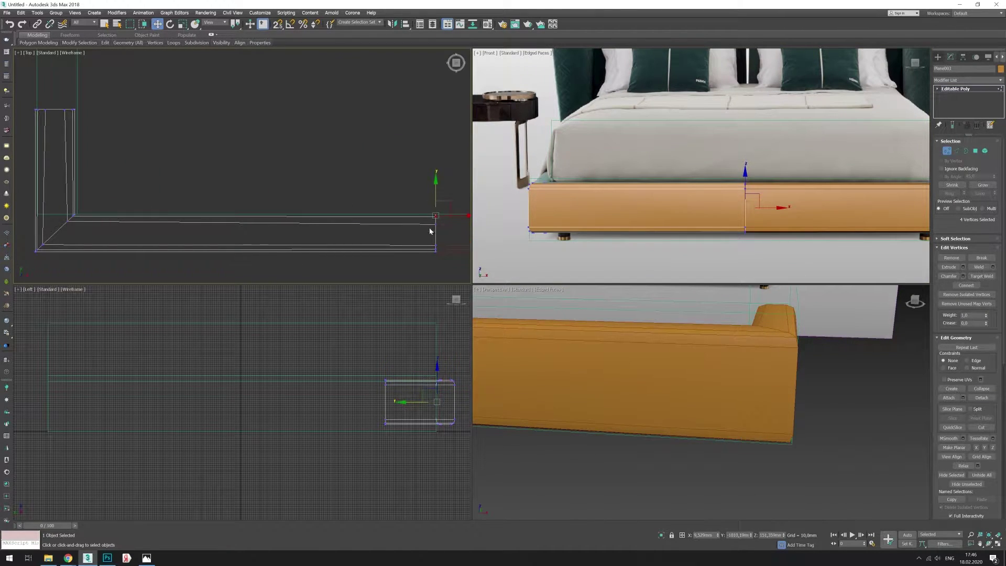
{"action": "middle_click_drag", "start_coordinate": [117, 132], "coordinate": [278, 157]}
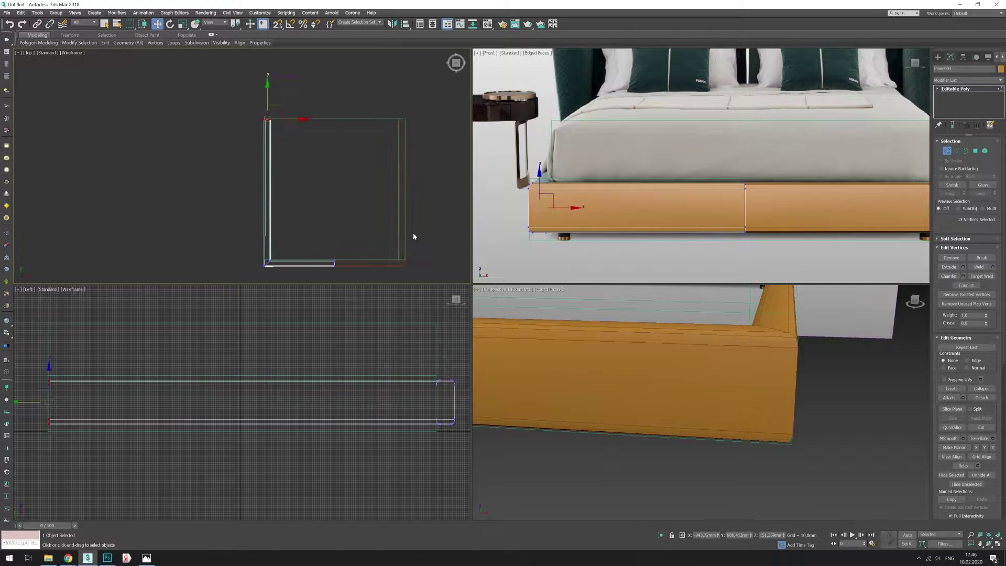
{"action": "scroll", "coordinate": [692, 416], "scroll_direction": "down", "scroll_amount": 5}
{"action": "scroll", "coordinate": [644, 408], "scroll_direction": "up", "scroll_amount": 5}
Scale the open end border flat, weld its vertices, and chamfer the closed-end edges.
{"action": "key", "text": "3"}
{"action": "left_click", "coordinate": [644, 409]}
{"action": "key", "text": "r"}
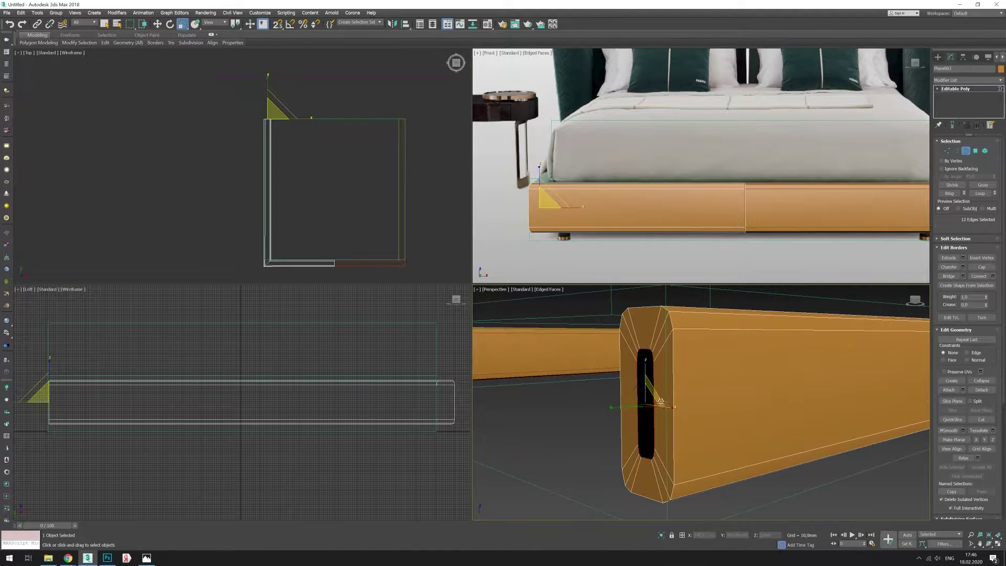
{"action": "left_click_drag", "start_coordinate": [659, 401], "coordinate": [649, 419]}
{"action": "key", "text": "1"}
{"action": "left_click", "coordinate": [705, 432]}
{"action": "key", "text": "2"}
{"action": "key", "text": "ctrl+shift+c"}
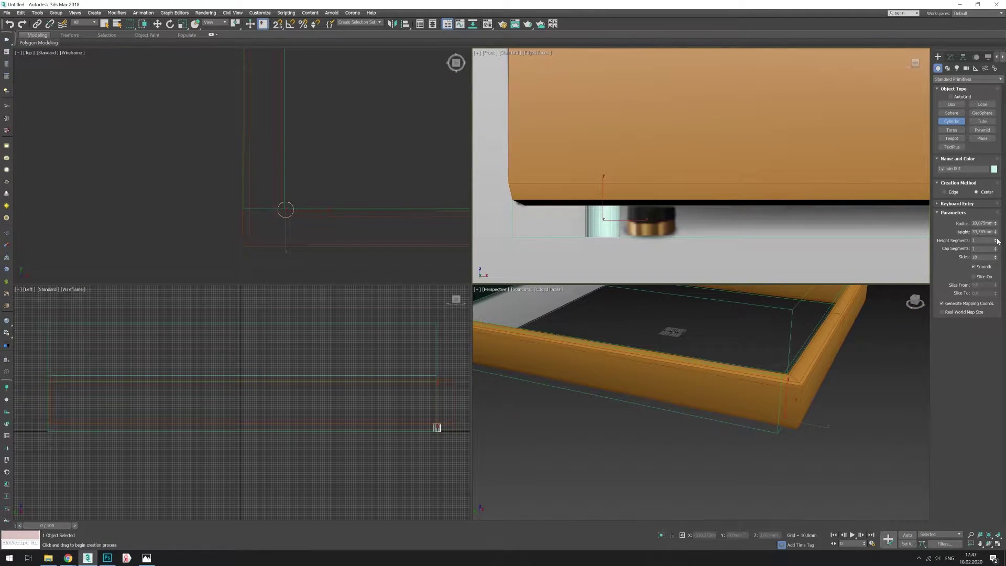
Move the cylinder leg under the bed corner, convert it to Editable Poly, and extrude its edges.
{"action": "key", "text": "w"}
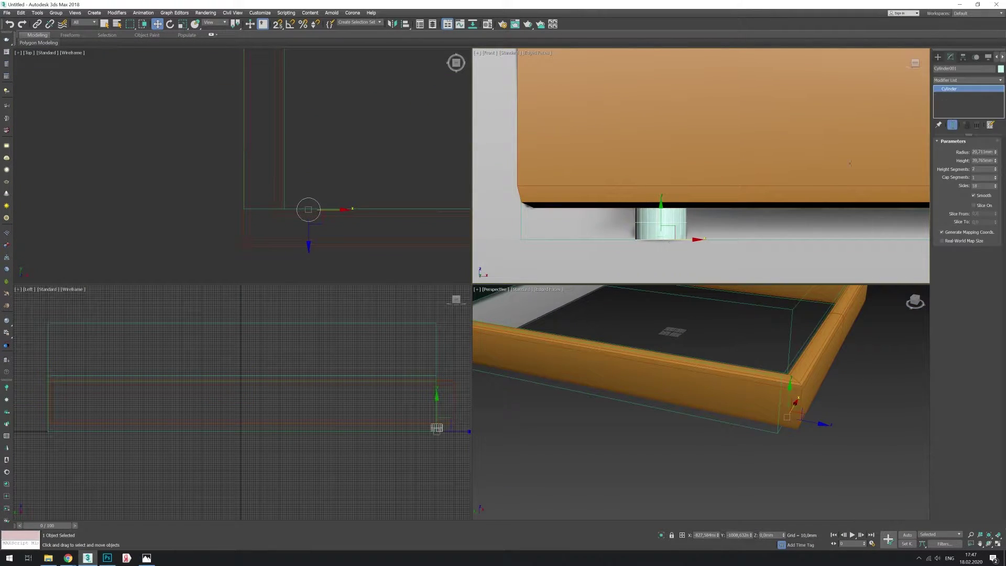
{"action": "left_click_drag", "start_coordinate": [663, 220], "coordinate": [722, 220]}
{"action": "right_click", "coordinate": [723, 220]}
{"action": "left_click", "coordinate": [752, 299]}
{"action": "key", "text": "1"}
{"action": "scroll", "coordinate": [722, 219], "scroll_direction": "up", "scroll_amount": 5}
{"action": "key", "text": "2"}
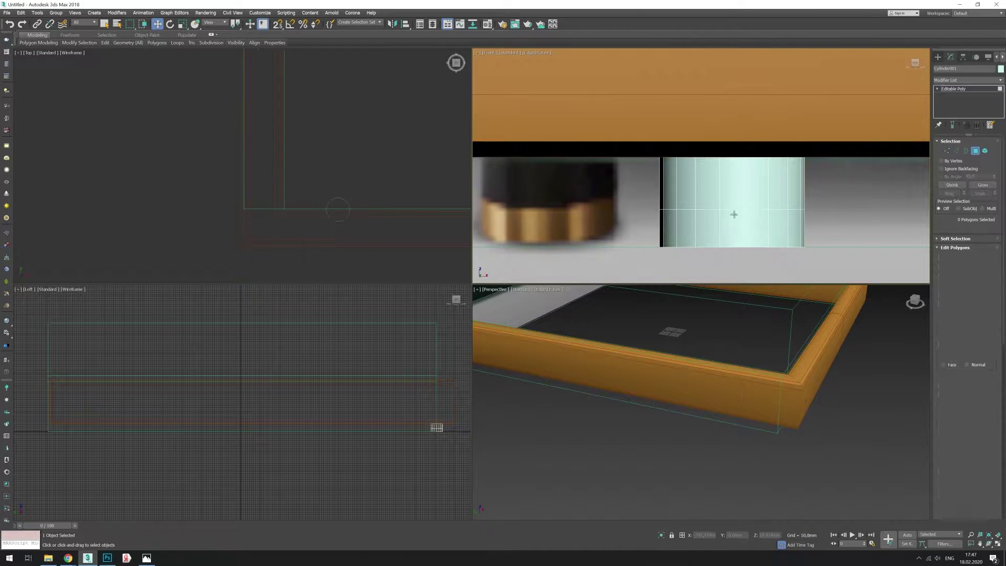
{"action": "key", "text": "shift+e"}
{"action": "left_click", "coordinate": [705, 190]}
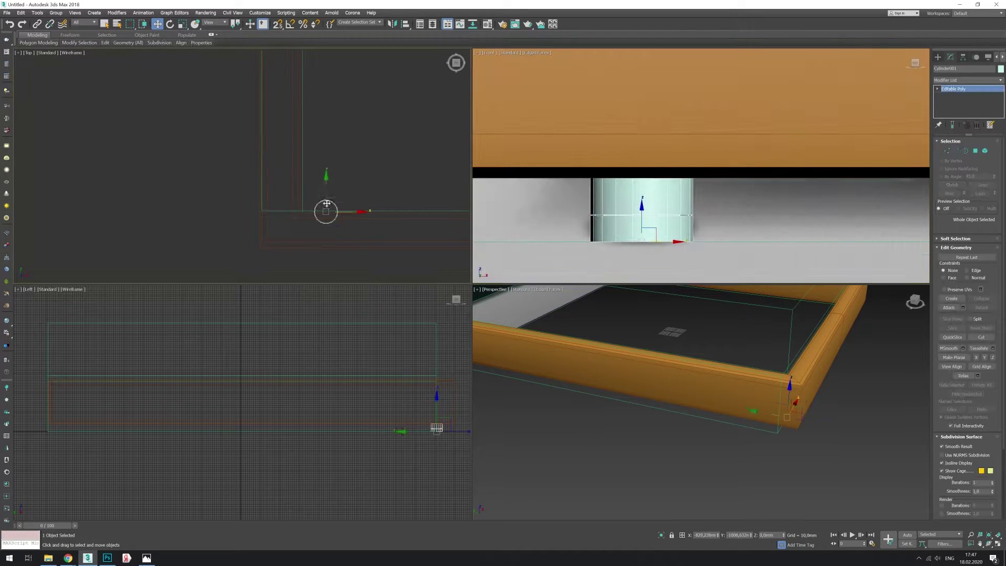
Select the leg element, invert the selection, and scale the vertices.
{"action": "key", "text": "5"}
{"action": "key", "text": "w"}
{"action": "left_click", "coordinate": [97, 413]}
{"action": "key", "text": "ctrl+i"}
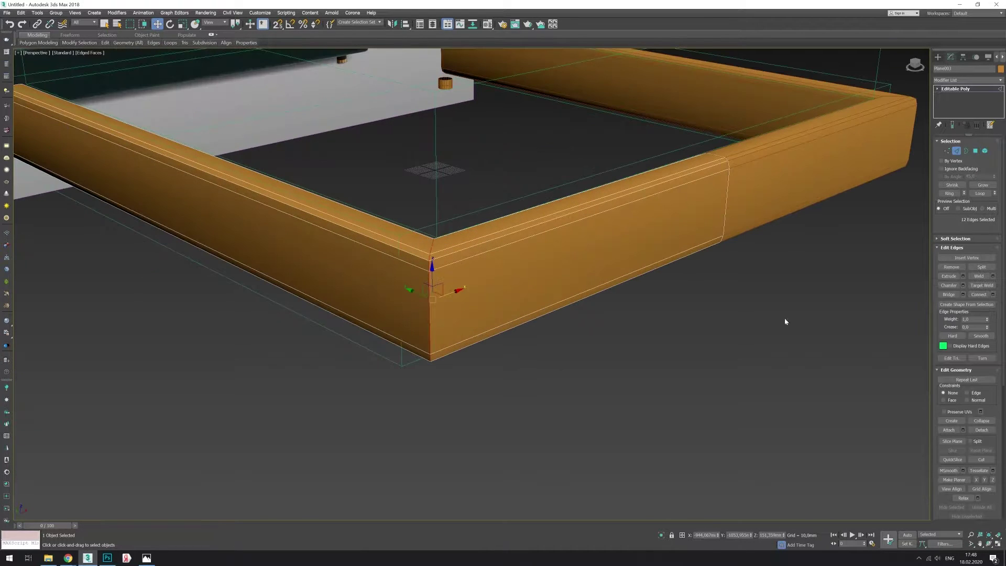
{"action": "key", "text": "1"}
{"action": "key", "text": "r"}
{"action": "scroll", "coordinate": [540, 293], "scroll_direction": "up", "scroll_amount": 8}
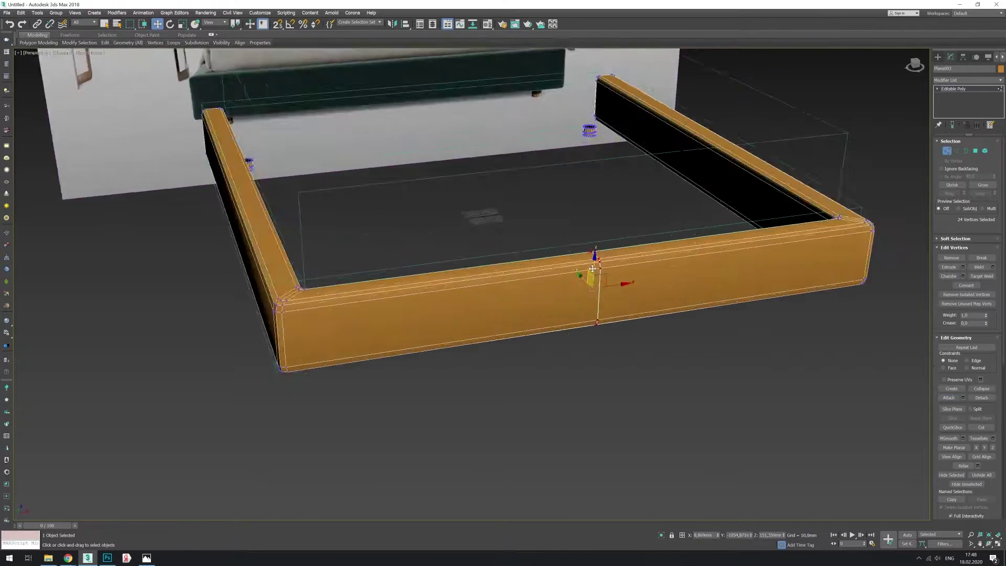
{"action": "scroll", "coordinate": [544, 301], "scroll_direction": "up", "scroll_amount": 5}
Connect the bed frame edges with new vertical segments.
{"action": "key", "text": "2"}
{"action": "scroll", "coordinate": [545, 301], "scroll_direction": "down", "scroll_amount": 10}
{"action": "key", "text": "ctrl+shift+e"}
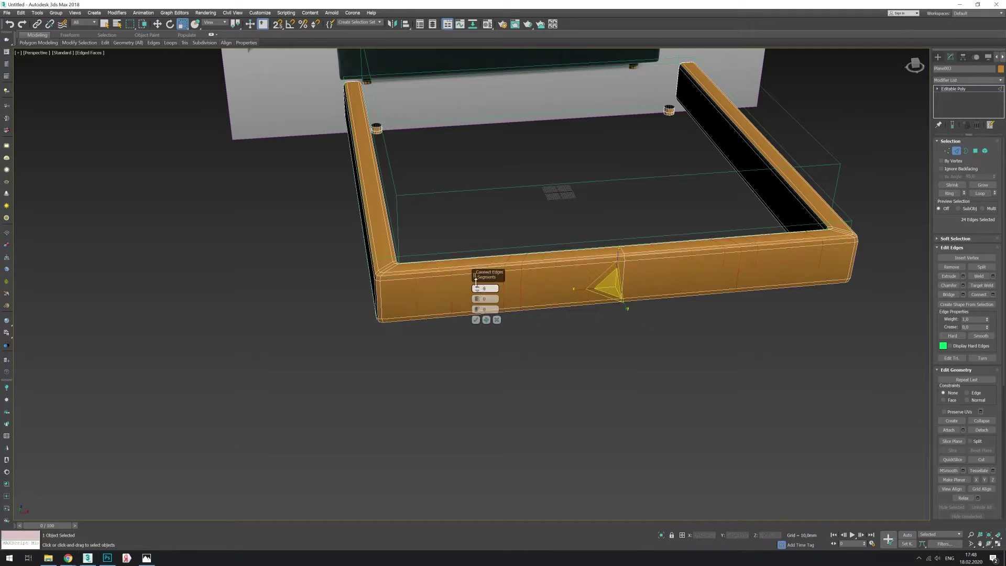
{"action": "mouse_move", "coordinate": [487, 293]}
{"action": "middle_mouse_down", "text": "alt"}
{"action": "mouse_move", "coordinate": [460, 410]}
{"action": "mouse_move", "coordinate": [477, 285]}
{"action": "middle_mouse_up", "text": "alt"}
{"action": "left_click", "coordinate": [999, 535]}
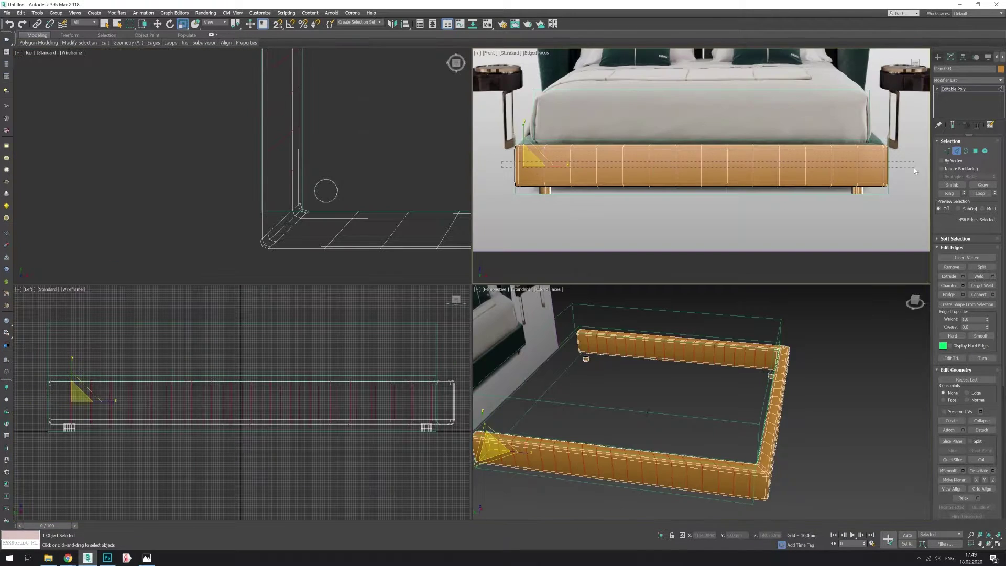
{"action": "key", "text": "ctrl+shift+e"}
{"action": "left_click", "coordinate": [705, 201]}
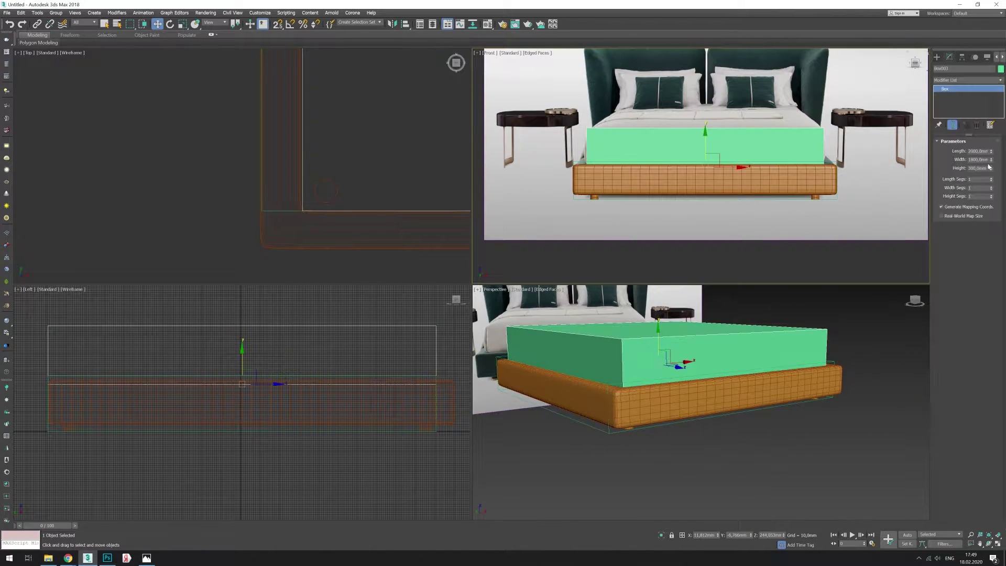
Add TurboSmooth to the mattress box, raising its iterations and box segment counts.
{"action": "left_click", "coordinate": [968, 79]}
{"action": "left_click", "coordinate": [954, 461]}
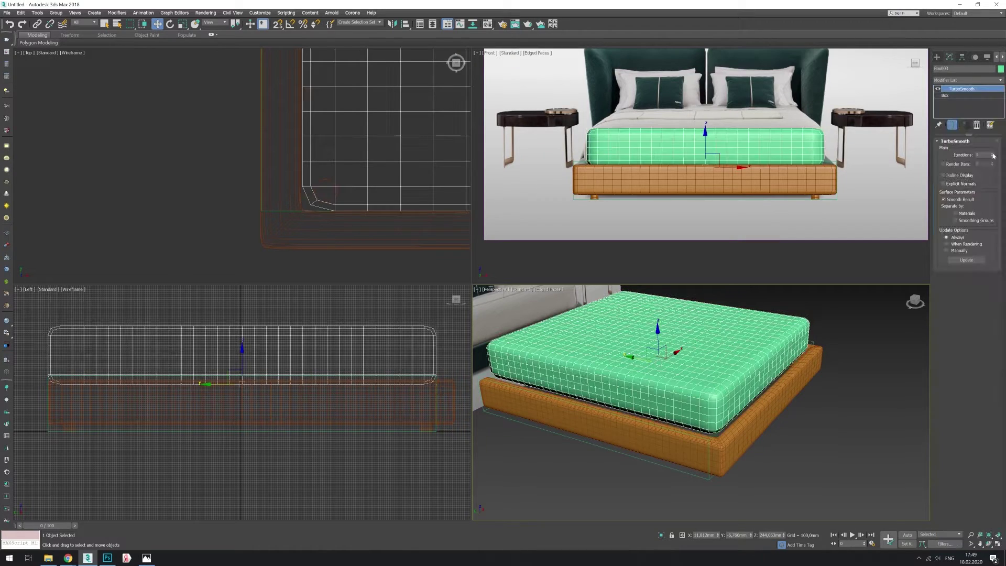
{"action": "left_click", "coordinate": [944, 96]}
{"action": "left_click", "coordinate": [991, 198]}
{"action": "middle_click_drag", "start_coordinate": [681, 341], "coordinate": [740, 341], "text": "alt"}
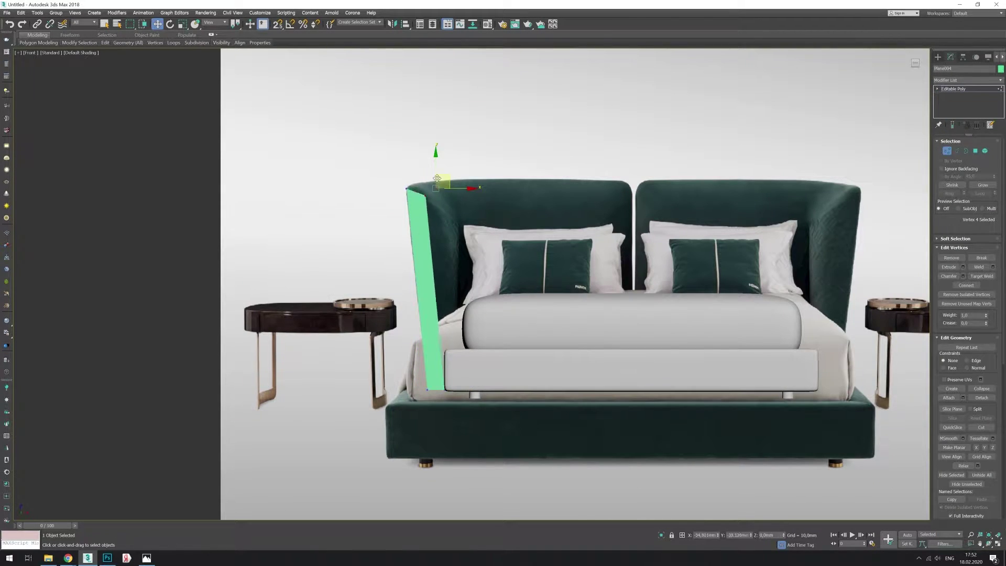
Show edged faces and begin cutting new edges into the green headboard side panel.
{"action": "key", "text": "F4"}
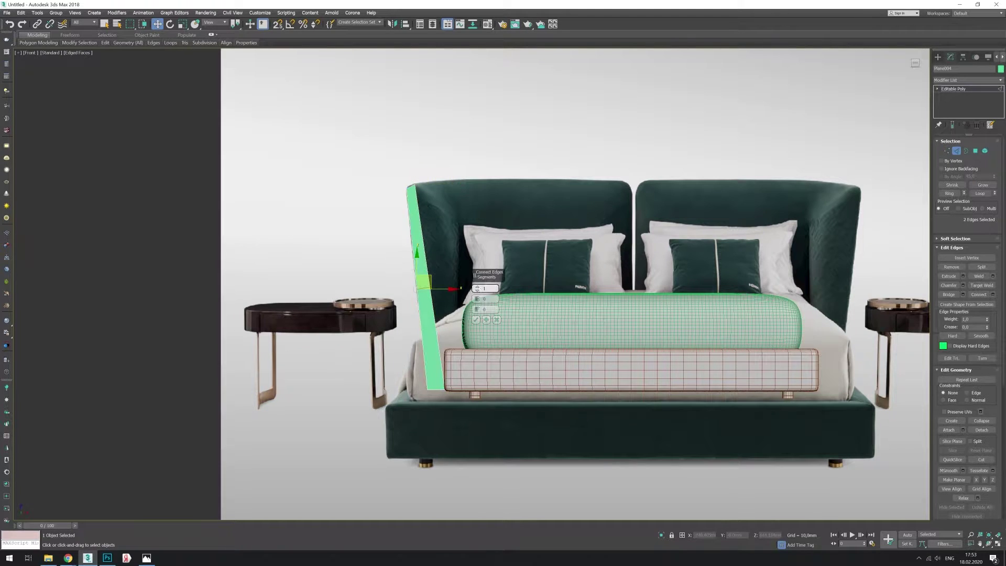
{"action": "scroll", "coordinate": [437, 319], "scroll_direction": "up", "scroll_amount": 3}
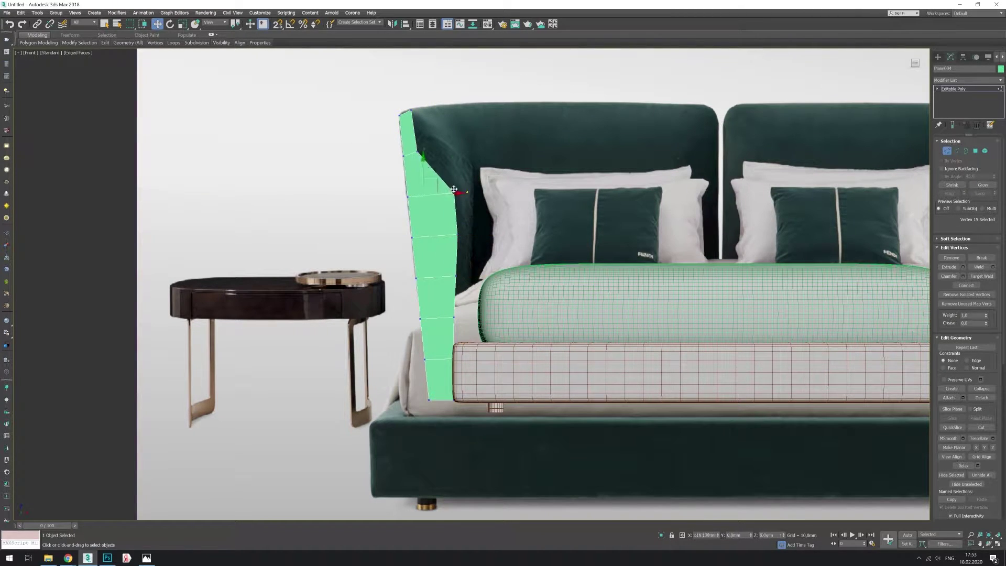
{"action": "scroll", "coordinate": [439, 221], "scroll_direction": "down", "scroll_amount": 5}
{"action": "key", "text": "3"}
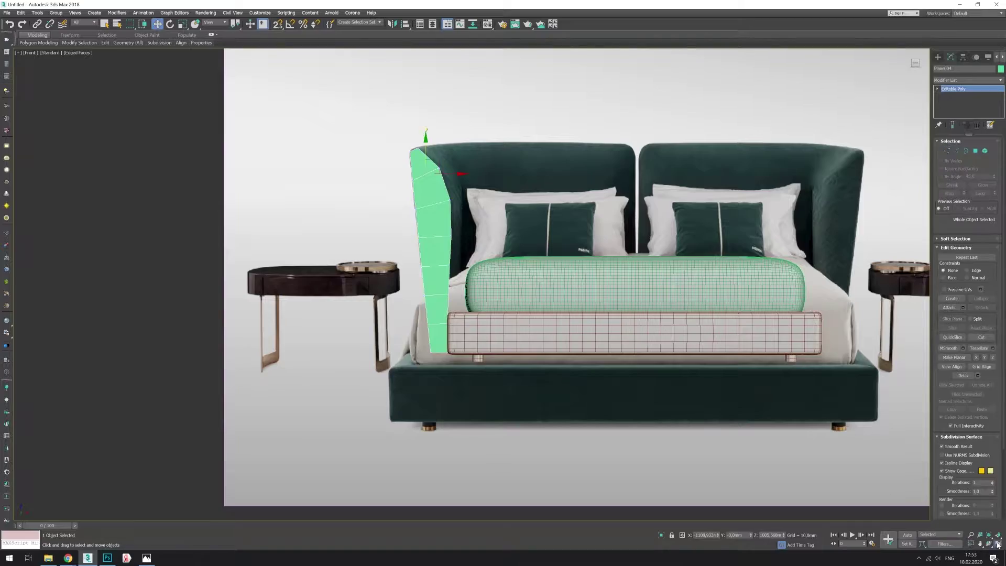
{"action": "key", "text": "alt+w"}
{"action": "middle_click_drag", "start_coordinate": [599, 400], "coordinate": [577, 366], "text": "alt"}
{"action": "key", "text": "alt+w"}
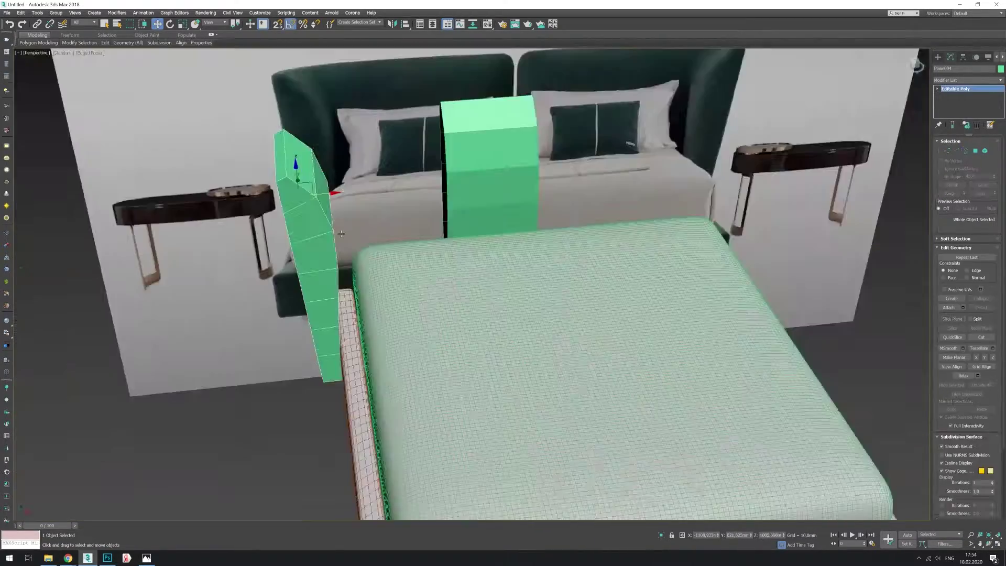
{"action": "scroll", "coordinate": [344, 173], "scroll_direction": "up", "scroll_amount": 3}
{"action": "key", "text": "1"}
{"action": "key", "text": "alt+c"}
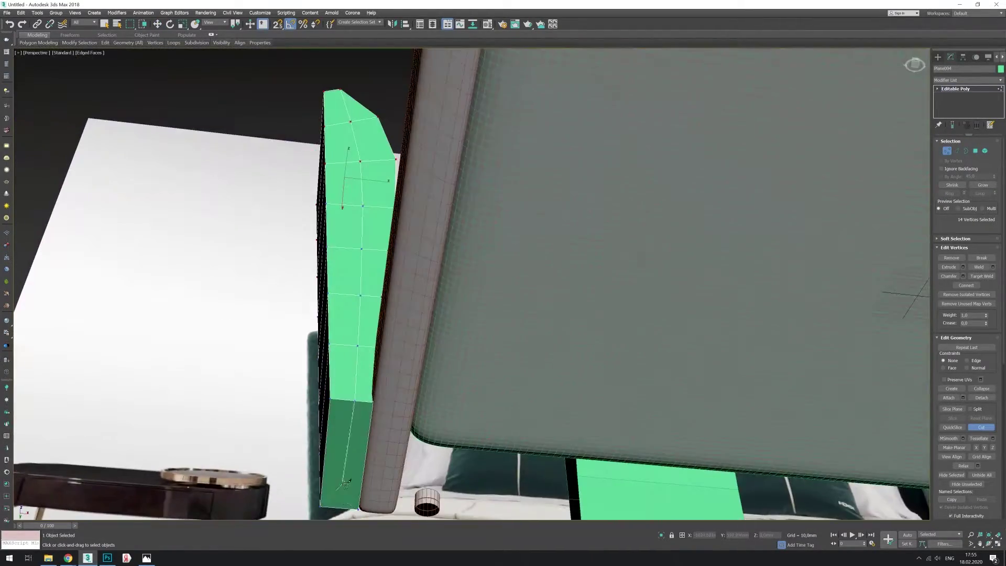
Chamfer the top edges of the side panel.
{"action": "middle_click_drag", "start_coordinate": [387, 382], "coordinate": [401, 276], "text": "alt"}
{"action": "key", "text": "2"}
{"action": "key", "text": "w"}
{"action": "key", "text": "ctrl+shift+c"}
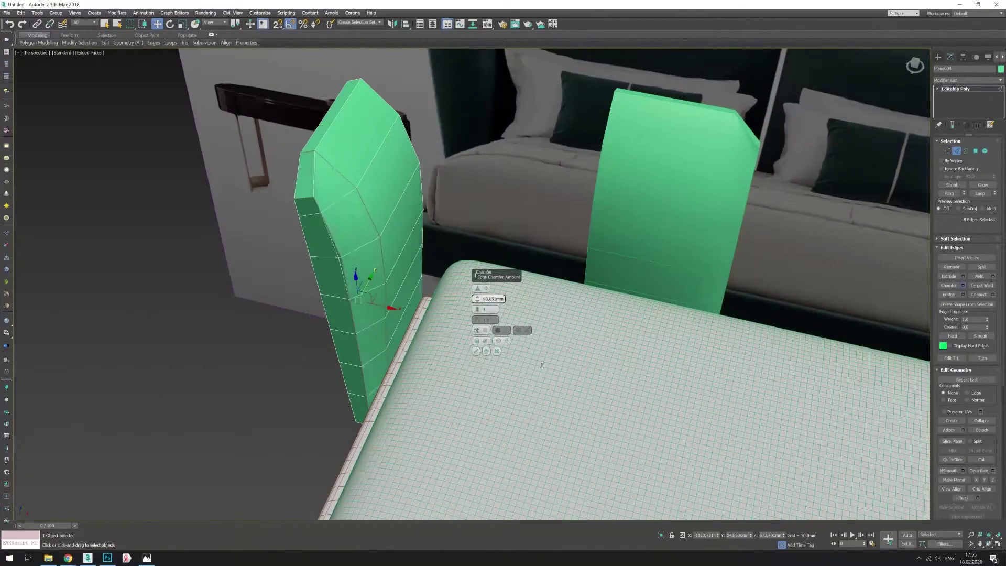
Cut more edges across the front and lower part of the side panel.
{"action": "mouse_move", "coordinate": [471, 294]}
{"action": "middle_mouse_down", "text": "alt"}
{"action": "mouse_move", "coordinate": [402, 299]}
{"action": "mouse_move", "coordinate": [528, 403]}
{"action": "mouse_move", "coordinate": [501, 428]}
{"action": "middle_mouse_up", "text": "alt"}
{"action": "key", "text": "1"}
{"action": "key", "text": "alt+c"}
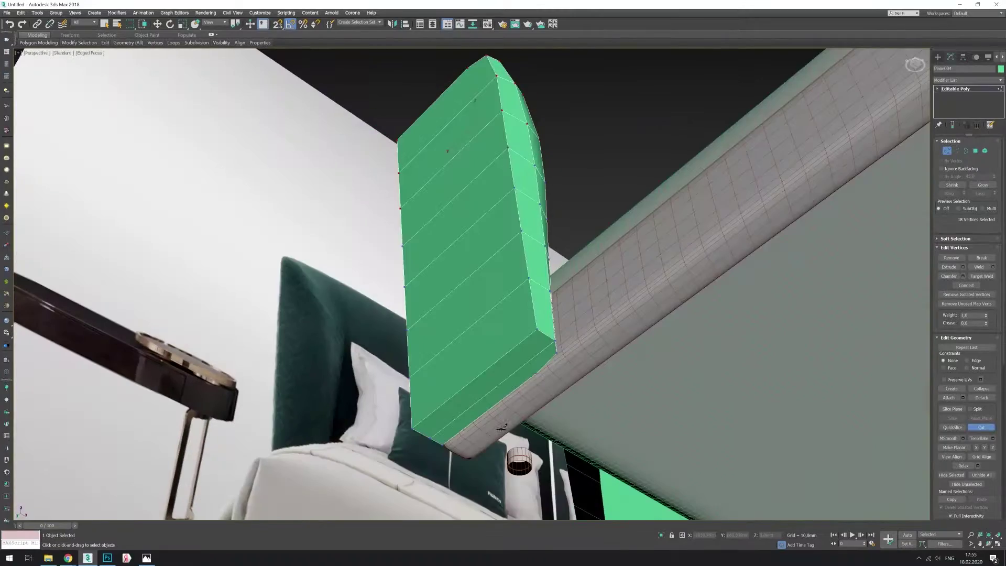
{"action": "middle_click_drag", "start_coordinate": [533, 348], "coordinate": [508, 130], "text": "alt"}
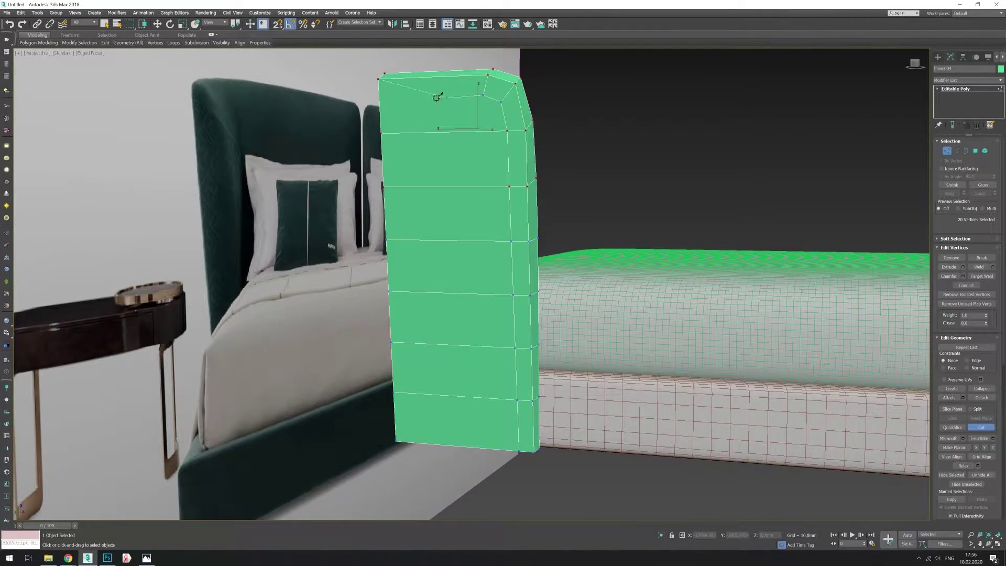
{"action": "key", "text": "2"}
{"action": "key", "text": "w"}
{"action": "mouse_move", "coordinate": [437, 98]}
{"action": "middle_mouse_down", "text": "alt"}
{"action": "mouse_move", "coordinate": [521, 403]}
{"action": "mouse_move", "coordinate": [531, 382]}
{"action": "mouse_move", "coordinate": [518, 442]}
{"action": "middle_mouse_up", "text": "alt"}
{"action": "key", "text": "1"}
{"action": "key", "text": "alt+c"}
{"action": "middle_click_drag", "start_coordinate": [498, 140], "coordinate": [510, 308], "text": "alt"}
{"action": "key", "text": "4"}
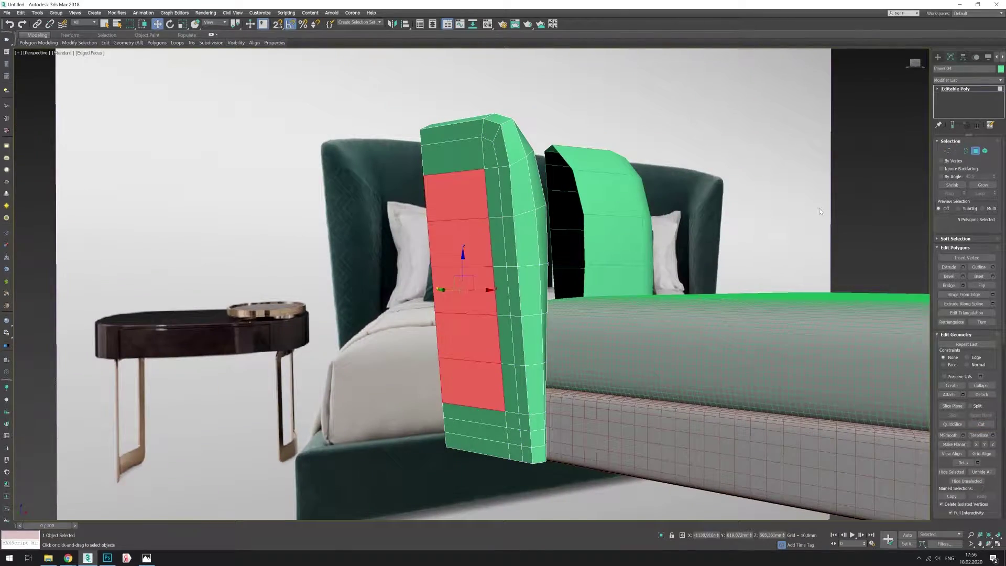
{"action": "key", "text": "w"}
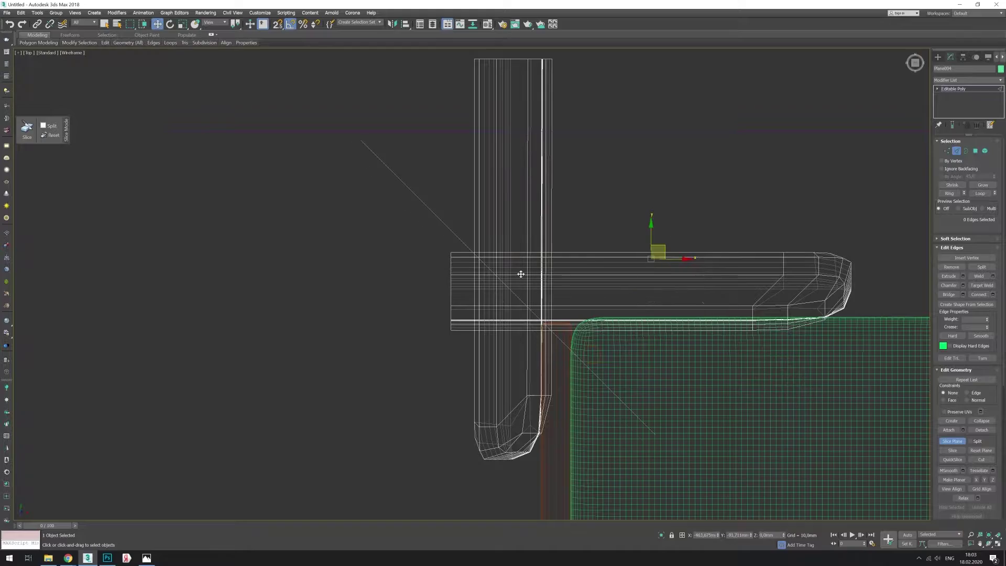
Finish slicing the panel and scale the selected edge rings.
{"action": "left_click", "coordinate": [952, 442]}
{"action": "key", "text": "alt+w"}
{"action": "key", "text": "alt+w"}
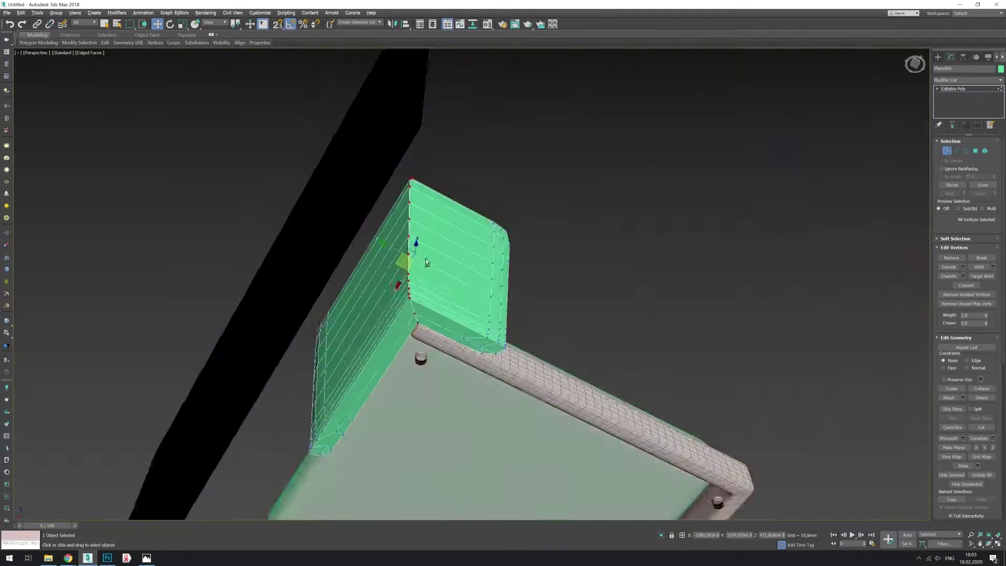
{"action": "key", "text": "1"}
{"action": "key", "text": "2"}
{"action": "mouse_move", "coordinate": [482, 280]}
{"action": "middle_mouse_down", "text": "alt"}
{"action": "mouse_move", "coordinate": [428, 192]}
{"action": "mouse_move", "coordinate": [422, 289]}
{"action": "mouse_move", "coordinate": [593, 238]}
{"action": "middle_mouse_up", "text": "alt"}
{"action": "key", "text": "r"}
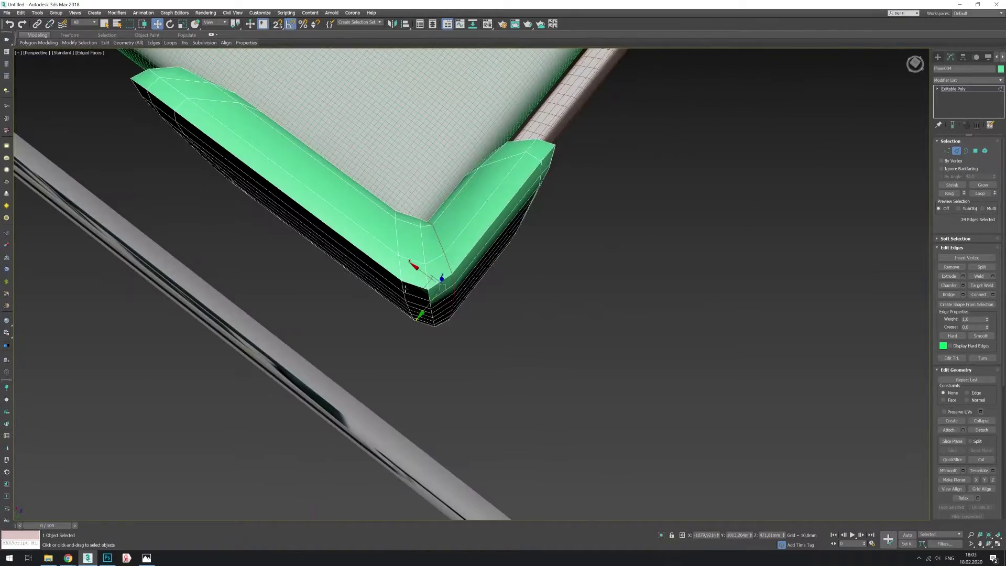
Add TurboSmooth to the side panel and mirror it with No Clone.
{"action": "key", "text": "ctrl+t"}
{"action": "key", "text": "F4"}
{"action": "key", "text": "alt+w"}
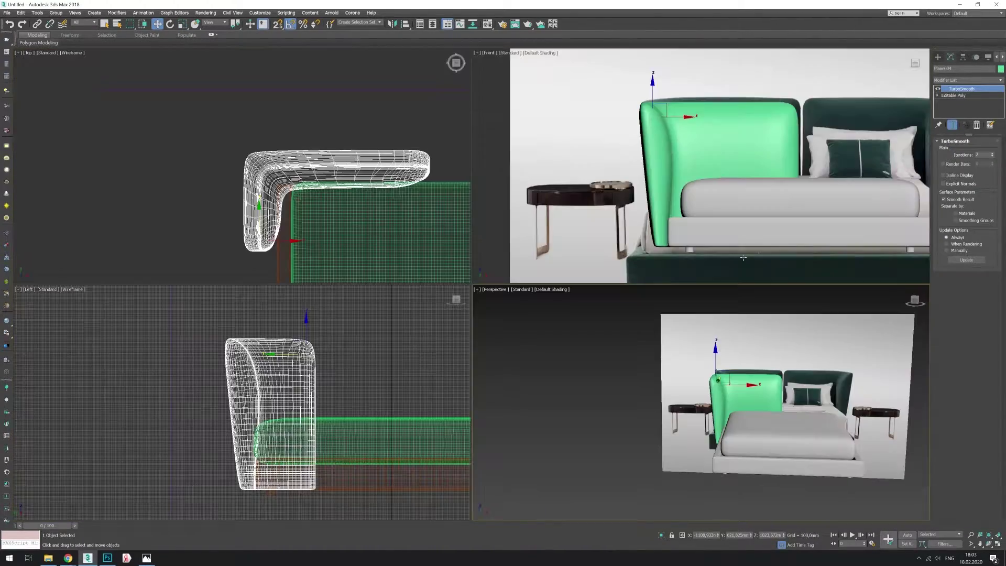
{"action": "left_click", "coordinate": [392, 25]}
{"action": "left_click", "coordinate": [486, 287]}
{"action": "left_click", "coordinate": [481, 341]}
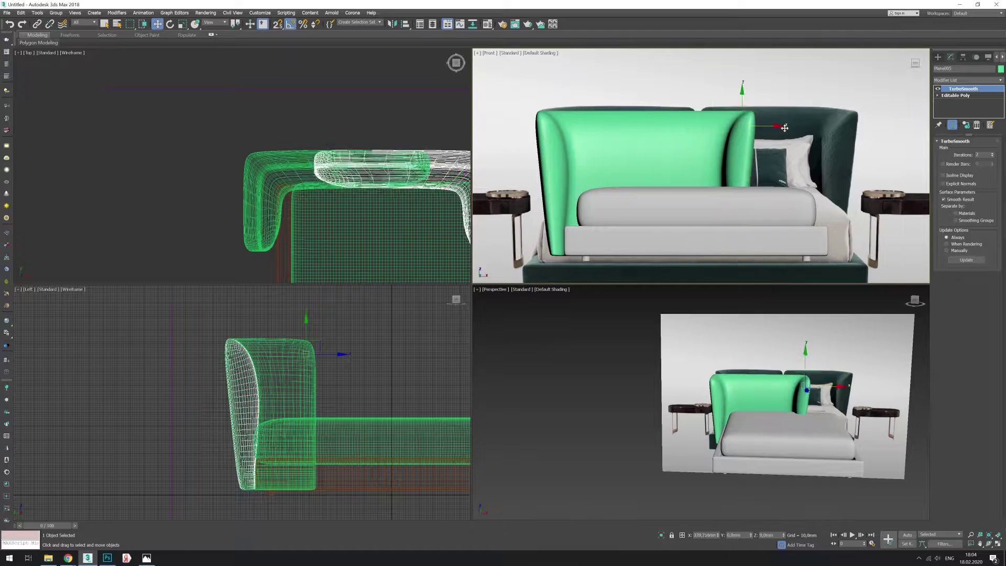
Assign the grey material to both headboard panels.
{"action": "left_click", "coordinate": [602, 157]}
{"action": "mouse_move", "coordinate": [734, 398]}
{"action": "middle_mouse_down", "text": "alt"}
{"action": "mouse_move", "coordinate": [771, 417]}
{"action": "mouse_move", "coordinate": [680, 366]}
{"action": "mouse_move", "coordinate": [576, 340]}
{"action": "middle_mouse_up", "text": "alt"}
{"action": "key", "text": "alt+w"}
{"action": "key", "text": "m"}
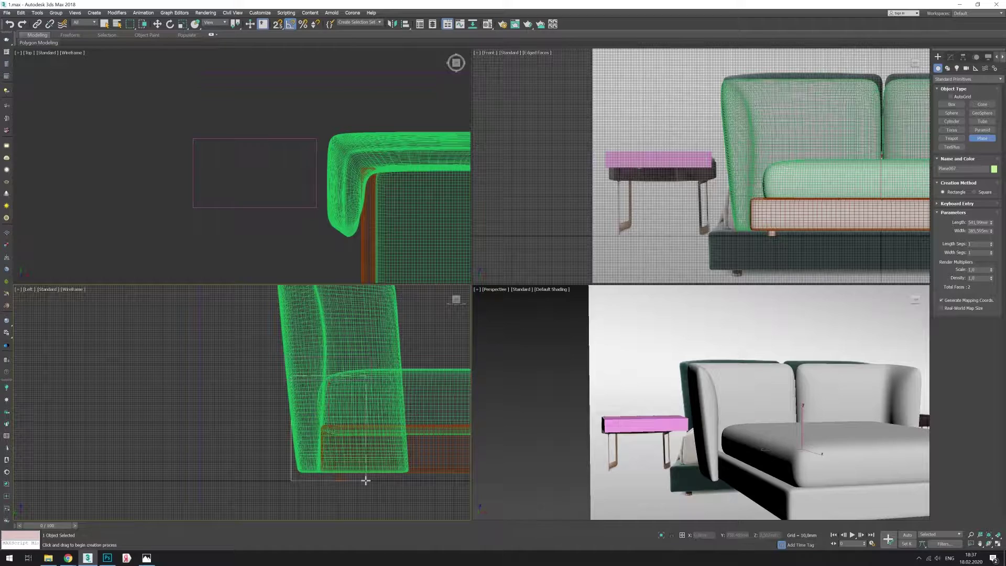
Convert the plane to Editable Poly, inset its face and delete it to leave a frame.
{"action": "left_click", "coordinate": [744, 288]}
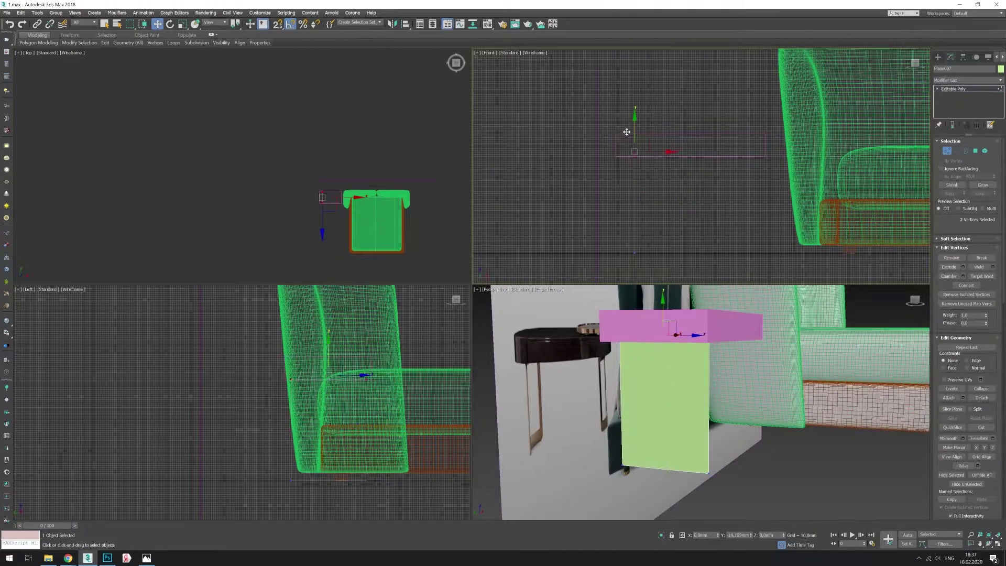
{"action": "key", "text": "4"}
{"action": "left_click", "coordinate": [685, 409]}
{"action": "key", "text": "Delete"}
{"action": "key", "text": "3"}
{"action": "left_click", "coordinate": [319, 448]}
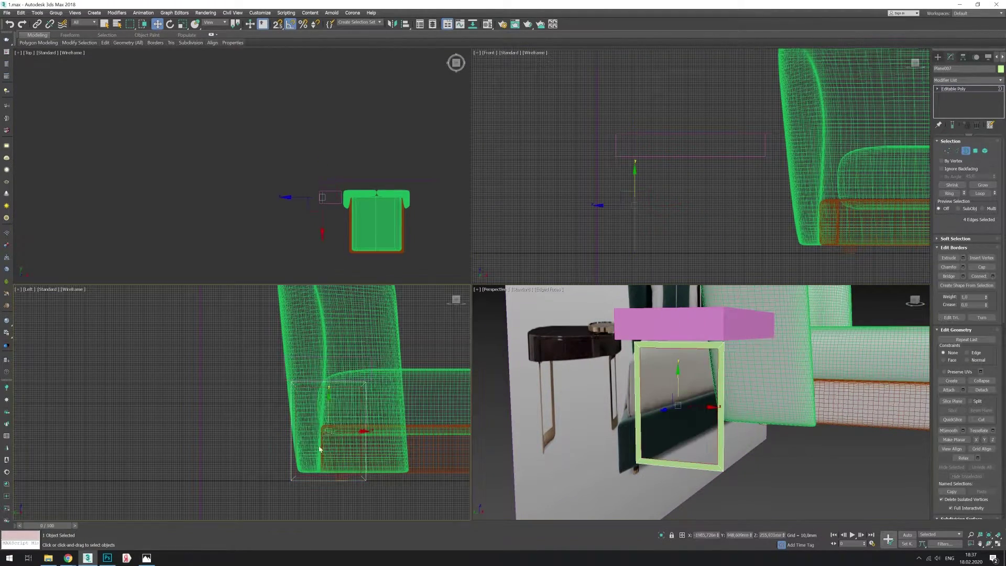
Chamfer the frame's corner edges.
{"action": "key", "text": "F3"}
{"action": "scroll", "coordinate": [676, 238], "scroll_direction": "up", "scroll_amount": 2}
{"action": "key", "text": "1"}
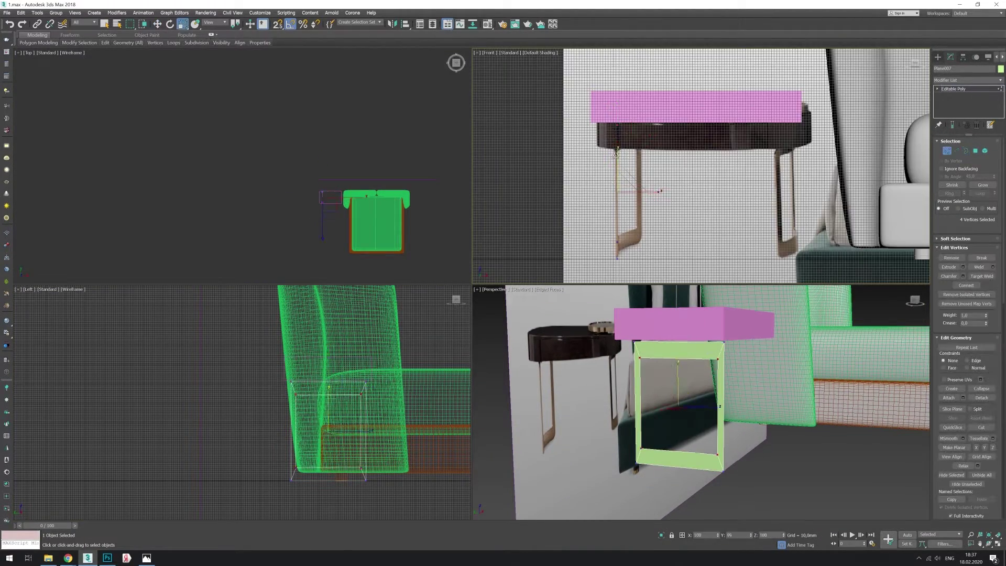
{"action": "middle_click", "coordinate": [343, 404]}
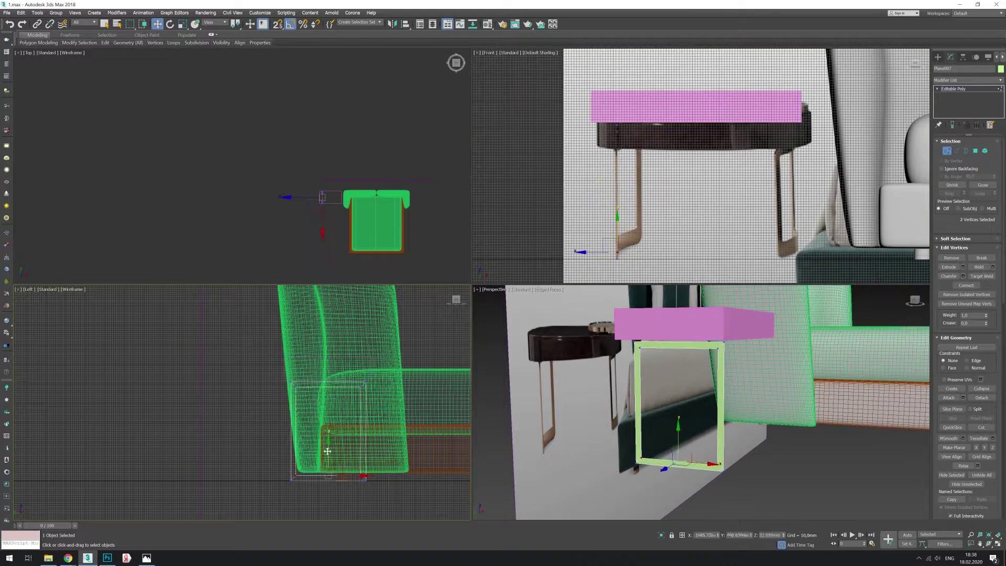
{"action": "key", "text": "2"}
{"action": "scroll", "coordinate": [703, 375], "scroll_direction": "up", "scroll_amount": 3}
{"action": "scroll", "coordinate": [703, 375], "scroll_direction": "up", "scroll_amount": 2}
{"action": "key", "text": "ctrl+shift+c"}
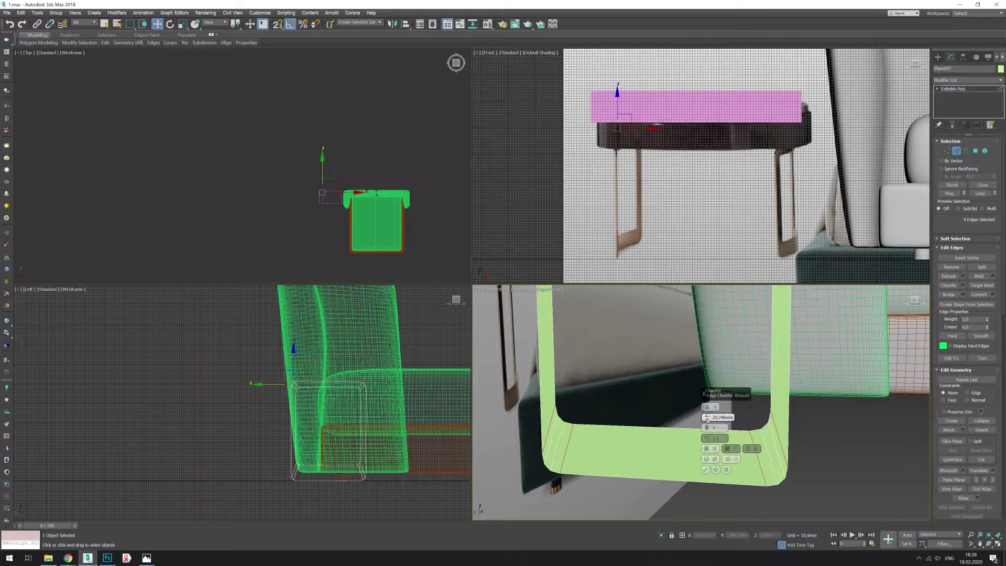
{"action": "left_click", "coordinate": [705, 469]}
Connect the selected leg edges with new edge loops.
{"action": "key", "text": "r"}
{"action": "scroll", "coordinate": [234, 347], "scroll_direction": "up", "scroll_amount": 3}
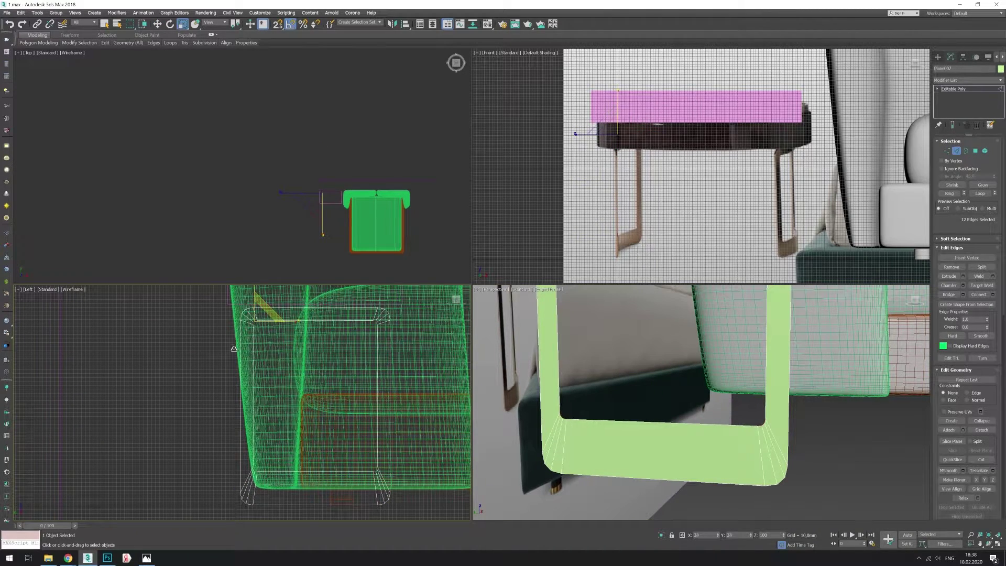
{"action": "left_click", "coordinate": [234, 348], "text": "ctrl"}
{"action": "key", "text": "z"}
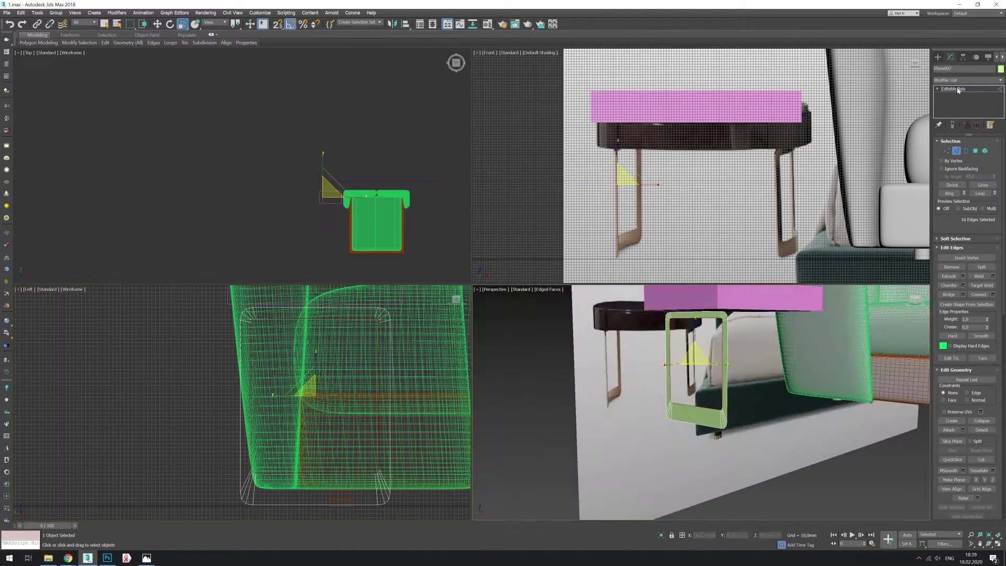
{"action": "key", "text": "ctrl+shift+e"}
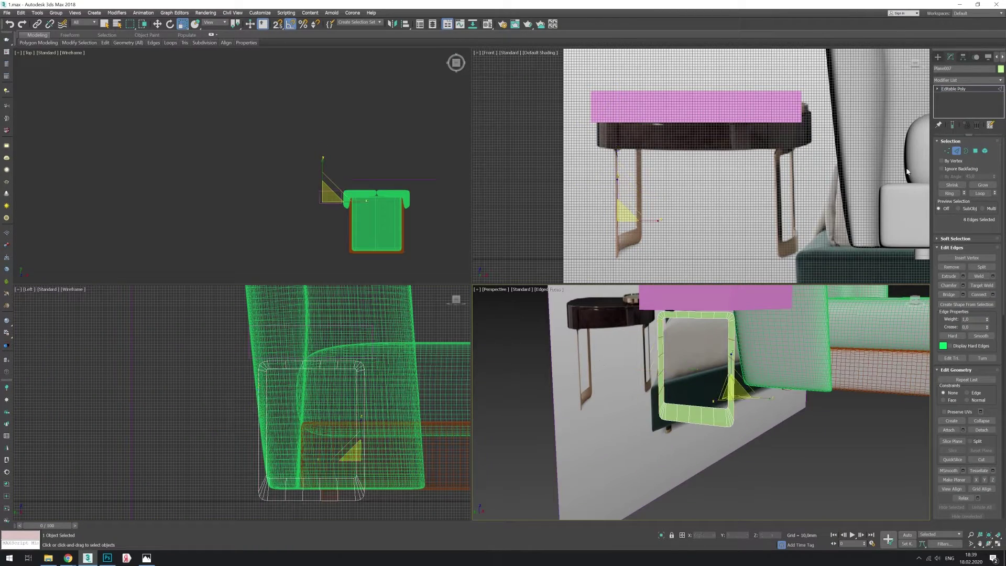
{"action": "left_click", "coordinate": [966, 80]}
Add a Bend modifier to the leg frame with a 61° angle.
{"action": "left_click", "coordinate": [950, 105]}
{"action": "left_click_drag", "start_coordinate": [986, 155], "coordinate": [983, 149]}
{"action": "middle_click_drag", "start_coordinate": [733, 398], "coordinate": [702, 414], "text": "alt"}
{"action": "right_click", "coordinate": [704, 413]}
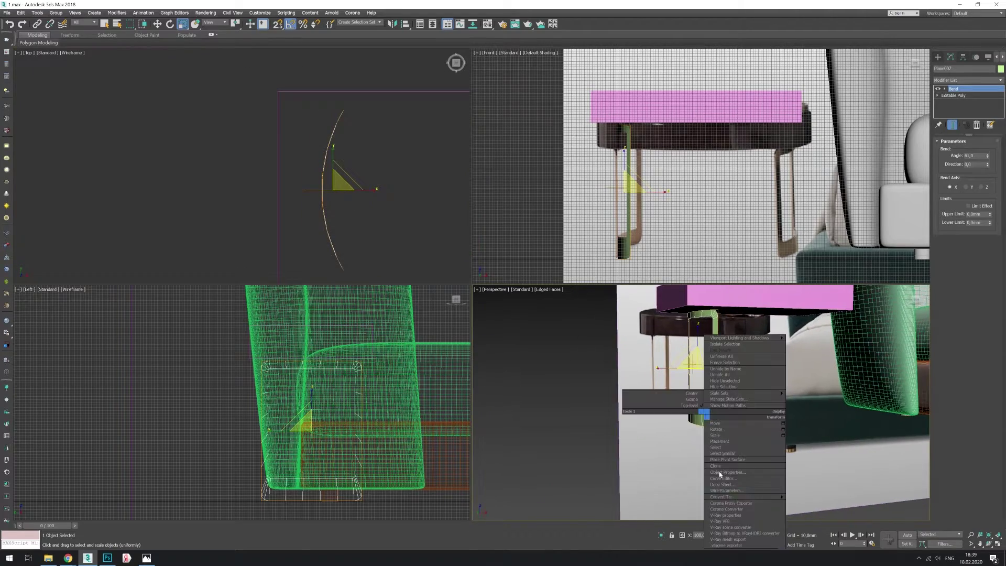
{"action": "key", "text": "Escape"}
Thicken the leg with a Shell modifier and collapse it to editable polygons.
{"action": "left_click", "coordinate": [967, 79]}
{"action": "scroll", "coordinate": [966, 314], "scroll_direction": "down", "scroll_amount": 1}
{"action": "left_click", "coordinate": [958, 409]}
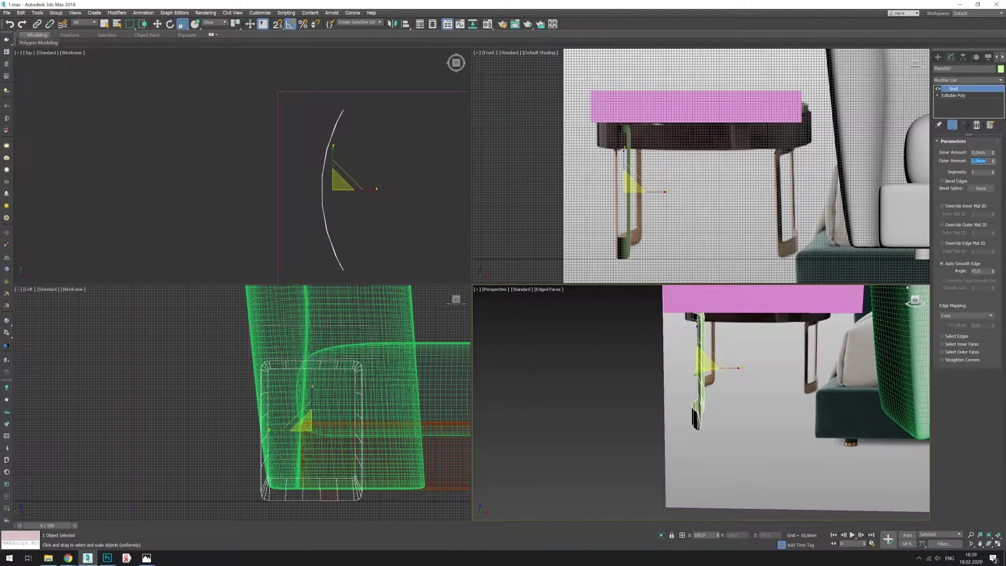
{"action": "right_click", "coordinate": [741, 373]}
{"action": "left_click", "coordinate": [770, 460]}
Select the full edge ring on the leg and connect it with a new loop.
{"action": "middle_click_drag", "start_coordinate": [681, 362], "coordinate": [739, 411], "text": "alt"}
{"action": "scroll", "coordinate": [739, 411], "scroll_direction": "up", "scroll_amount": 3}
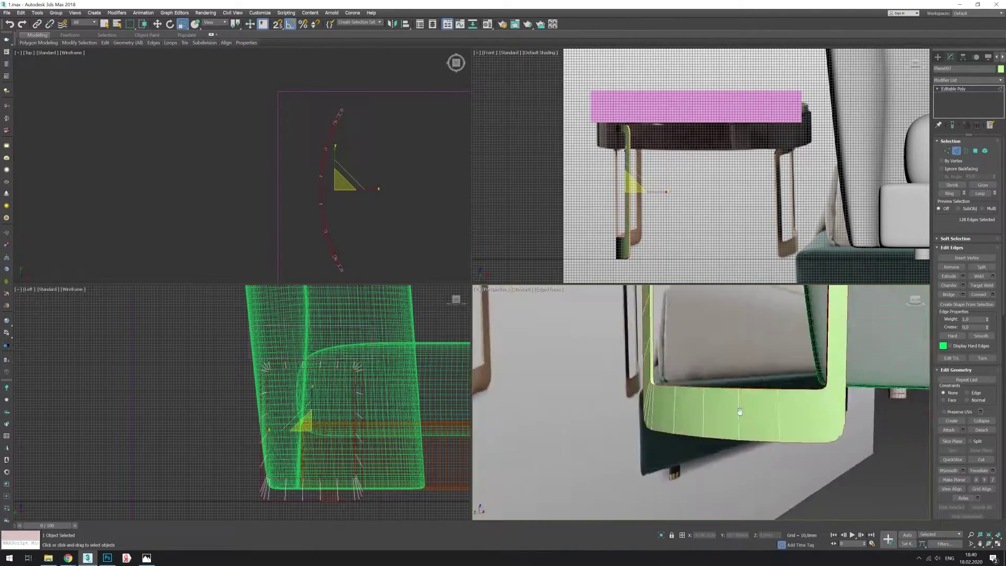
{"action": "scroll", "coordinate": [739, 411], "scroll_direction": "up", "scroll_amount": 3}
{"action": "left_click", "coordinate": [711, 474]}
{"action": "scroll", "coordinate": [321, 451], "scroll_direction": "up", "scroll_amount": 3}
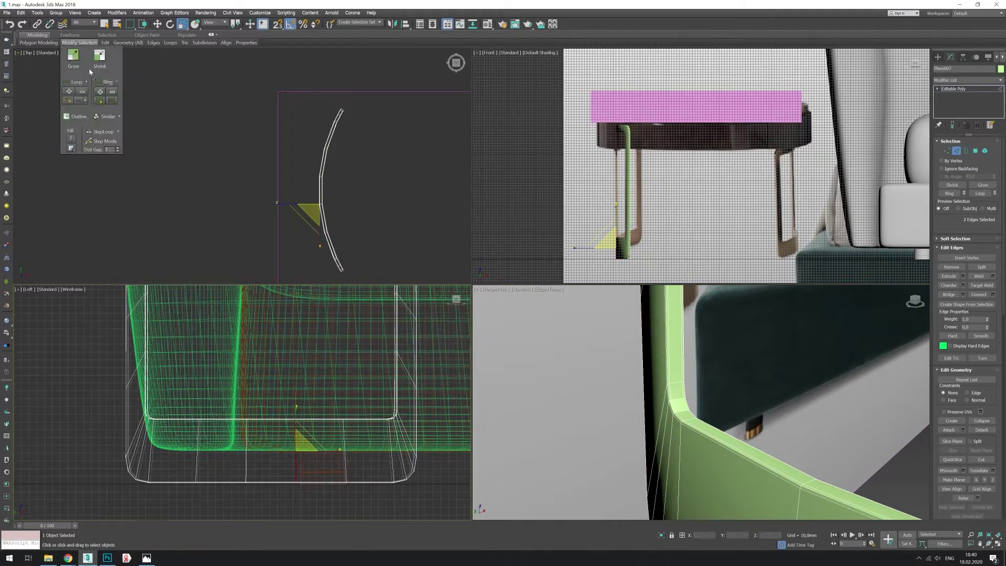
{"action": "left_click", "coordinate": [98, 82]}
{"action": "key", "text": "ctrl+shift+e"}
{"action": "left_click", "coordinate": [246, 438]}
Apply TurboSmooth to the curved leg.
{"action": "key", "text": "alt+w"}
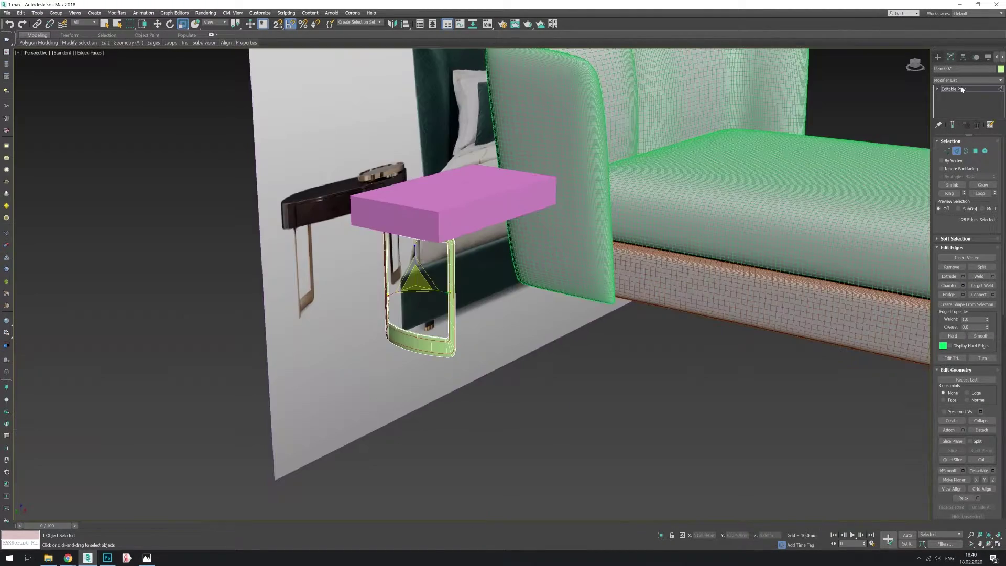
{"action": "left_click", "coordinate": [967, 79]}
{"action": "left_click", "coordinate": [994, 154]}
{"action": "middle_click_drag", "start_coordinate": [471, 270], "coordinate": [498, 261], "text": "alt"}
Select the pink tabletop and convert it to editable polygons.
{"action": "left_click", "coordinate": [472, 178]}
{"action": "key", "text": "F4"}
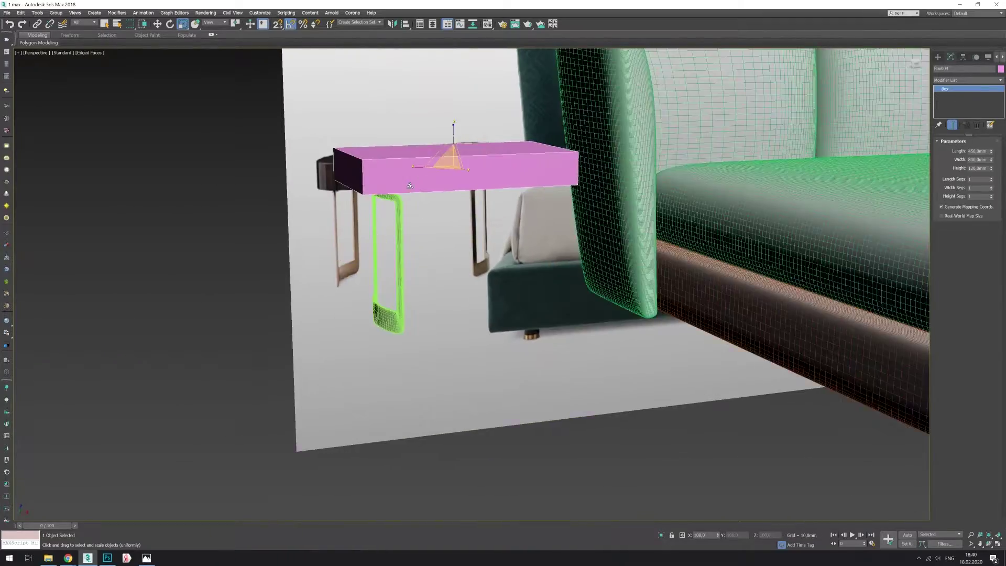
{"action": "right_click", "coordinate": [448, 269]}
{"action": "key", "text": "Escape"}
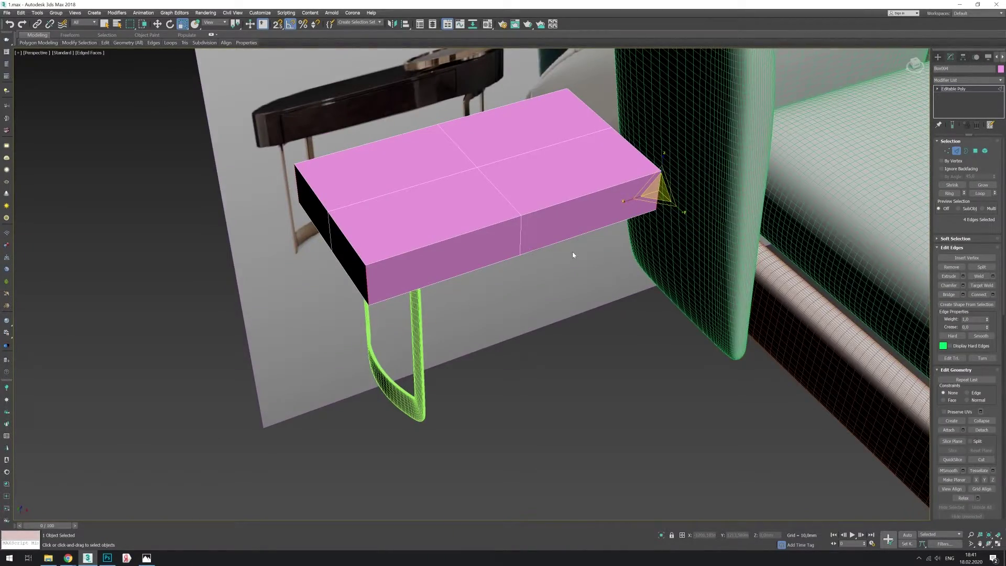
{"action": "middle_click_drag", "start_coordinate": [572, 251], "coordinate": [576, 220], "text": "alt"}
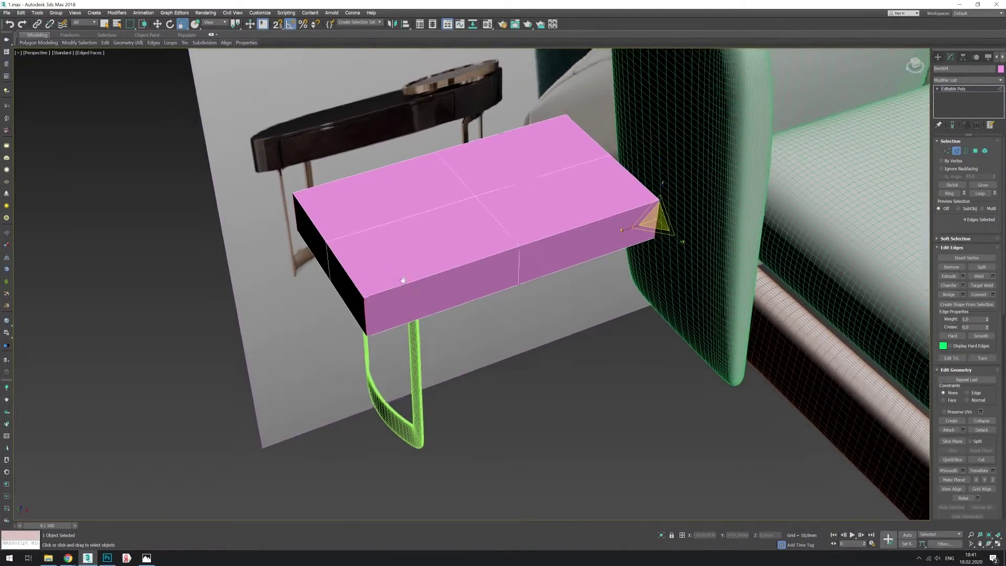
{"action": "key", "text": "alt+w"}
Start a cylinder in the top view, drawing its base.
{"action": "left_click", "coordinate": [937, 57]}
{"action": "left_click", "coordinate": [951, 121]}
{"action": "left_click_drag", "start_coordinate": [258, 181], "coordinate": [299, 192]}
Finish the cylinder and move it onto the small table's centre.
{"action": "left_click", "coordinate": [299, 191]}
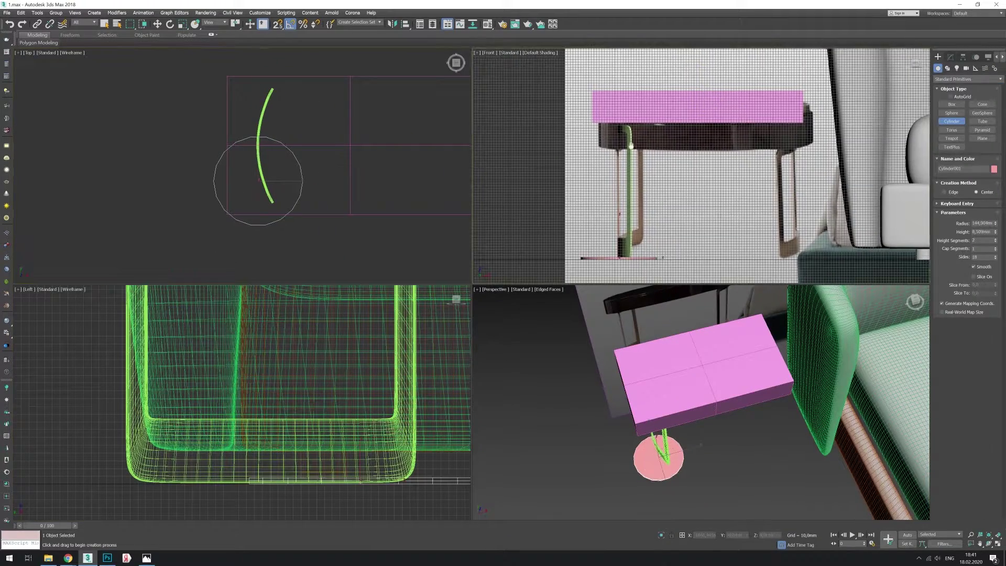
{"action": "key", "text": "w"}
{"action": "left_click_drag", "start_coordinate": [623, 123], "coordinate": [817, 125]}
{"action": "scroll", "coordinate": [619, 155], "scroll_direction": "down", "scroll_amount": 2}
{"action": "scroll", "coordinate": [619, 156], "scroll_direction": "up", "scroll_amount": 3}
{"action": "left_click_drag", "start_coordinate": [619, 156], "coordinate": [582, 155]}
{"action": "key", "text": "z"}
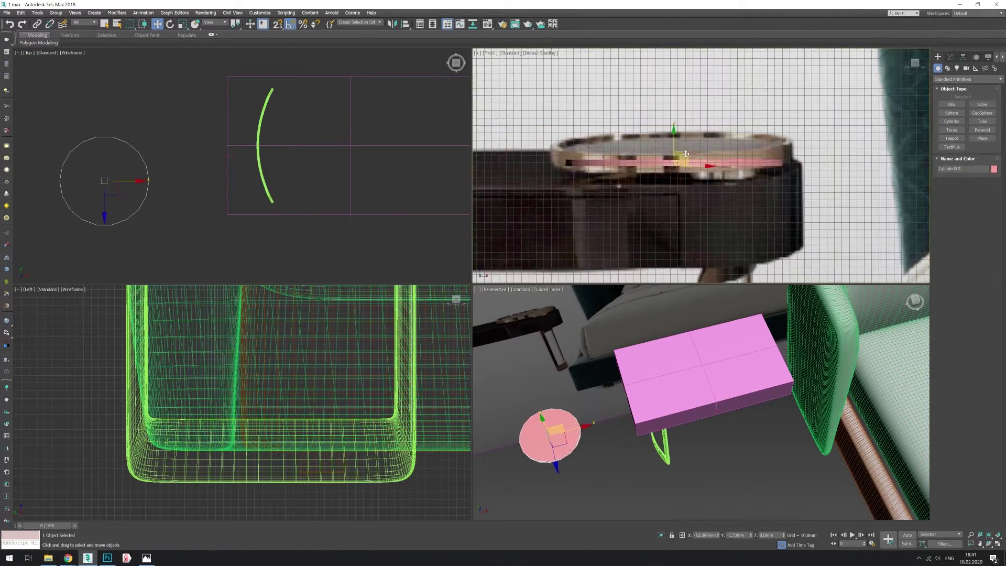
Adjust the cylinder's parameters, position it over the tabletop and chamfer the tabletop corners.
{"action": "left_click", "coordinate": [950, 56]}
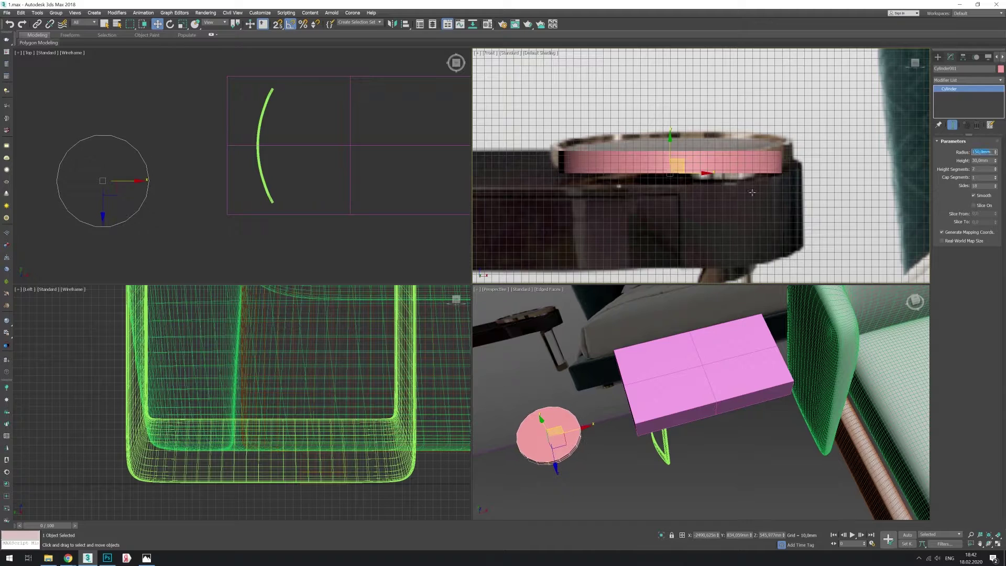
{"action": "left_click_drag", "start_coordinate": [103, 157], "coordinate": [357, 171]}
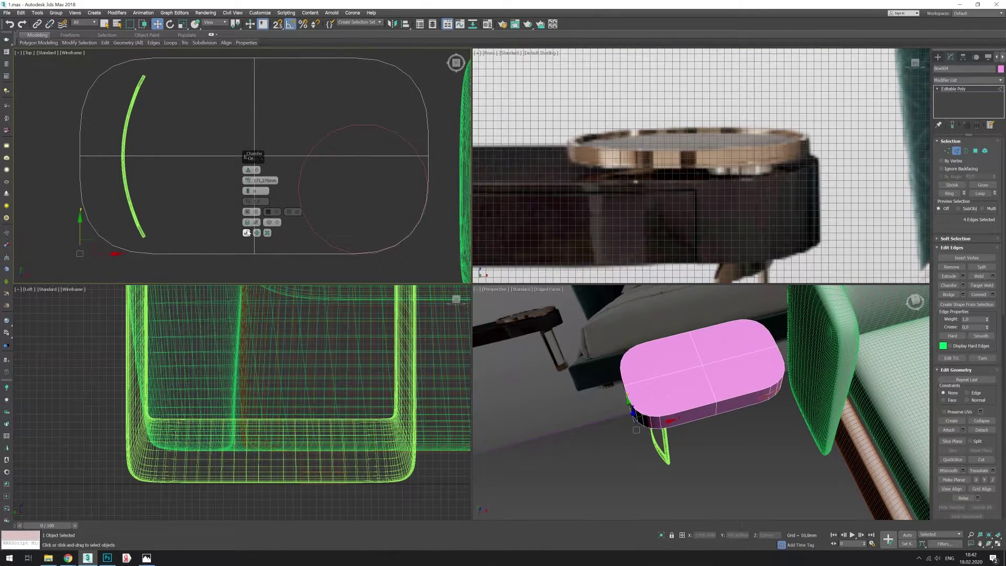
{"action": "left_click", "coordinate": [247, 233]}
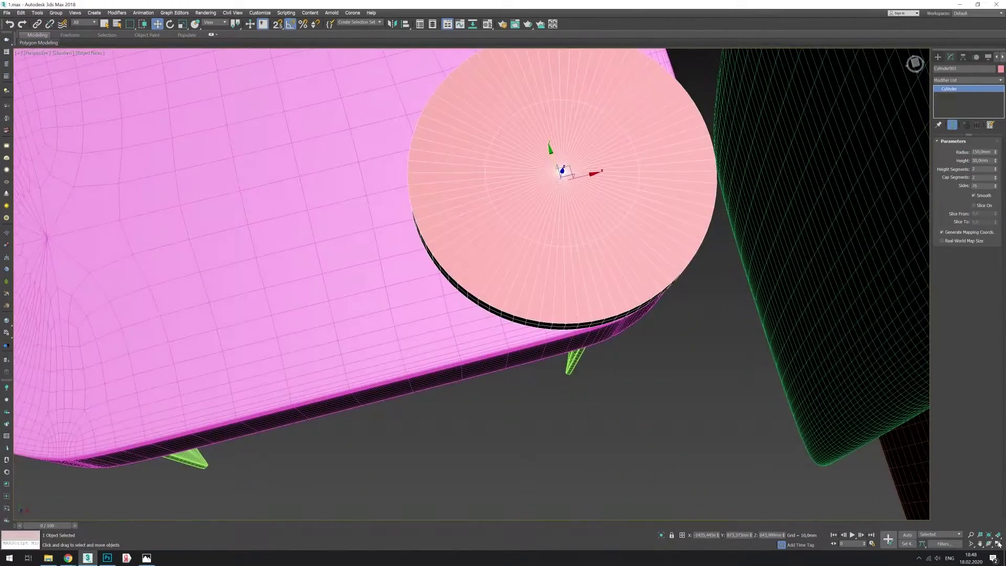
Convert the cylinder to editable polygons and inset the disc's top face.
{"action": "right_click", "coordinate": [588, 185]}
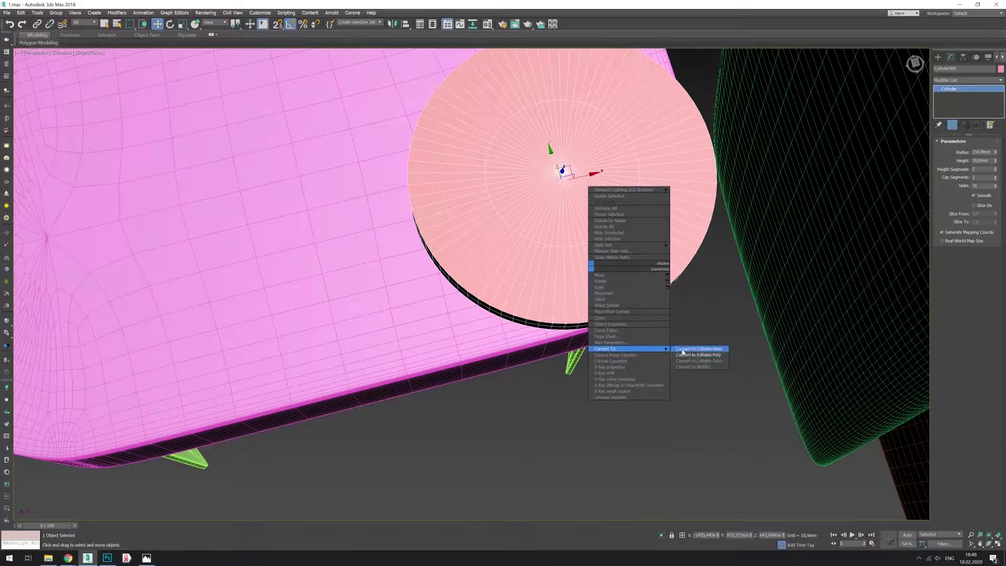
{"action": "left_click", "coordinate": [702, 350]}
{"action": "left_click", "coordinate": [975, 151], "text": "ctrl"}
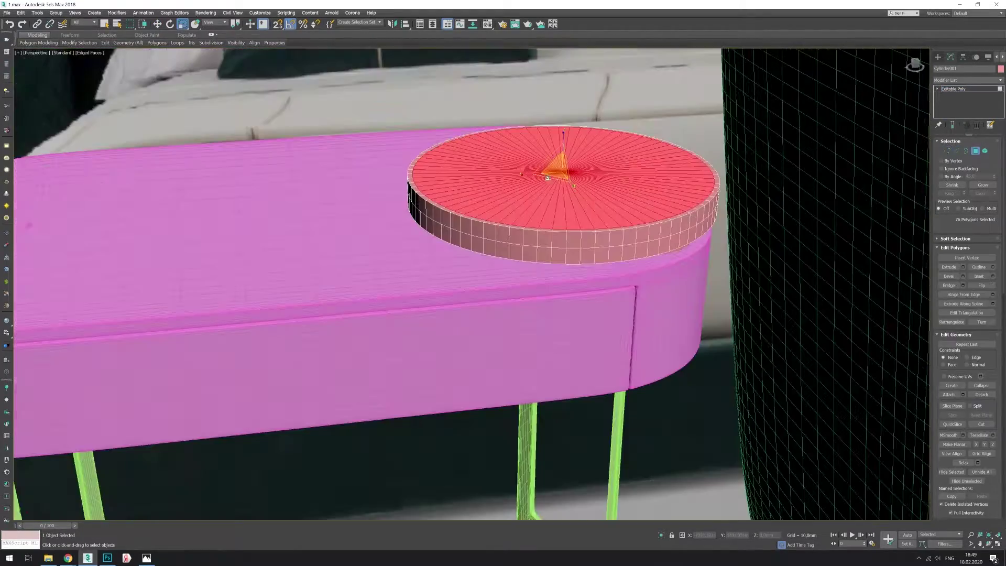
{"action": "left_click", "coordinate": [992, 276]}
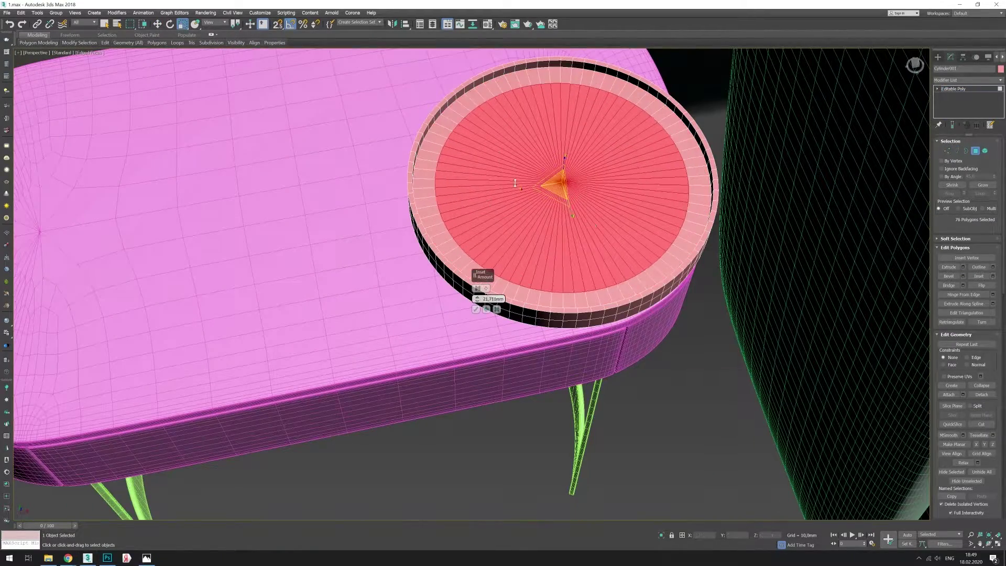
{"action": "left_click", "coordinate": [476, 309]}
Chamfer the tray's rim edge loops.
{"action": "key", "text": "2"}
{"action": "scroll", "coordinate": [457, 199], "scroll_direction": "up", "scroll_amount": 3}
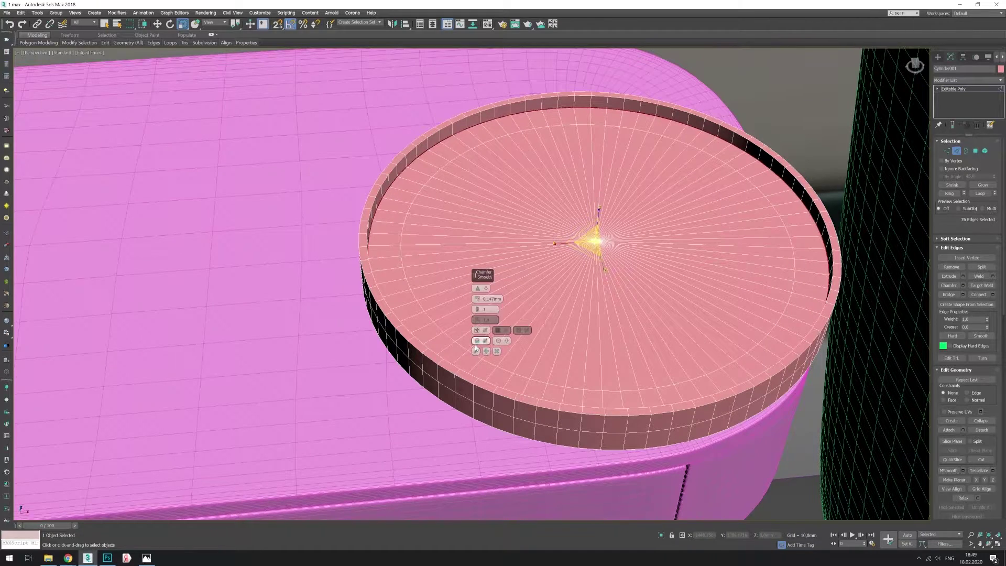
{"action": "scroll", "coordinate": [385, 311], "scroll_direction": "up", "scroll_amount": 2}
{"action": "key", "text": "ctrl+shift+c"}
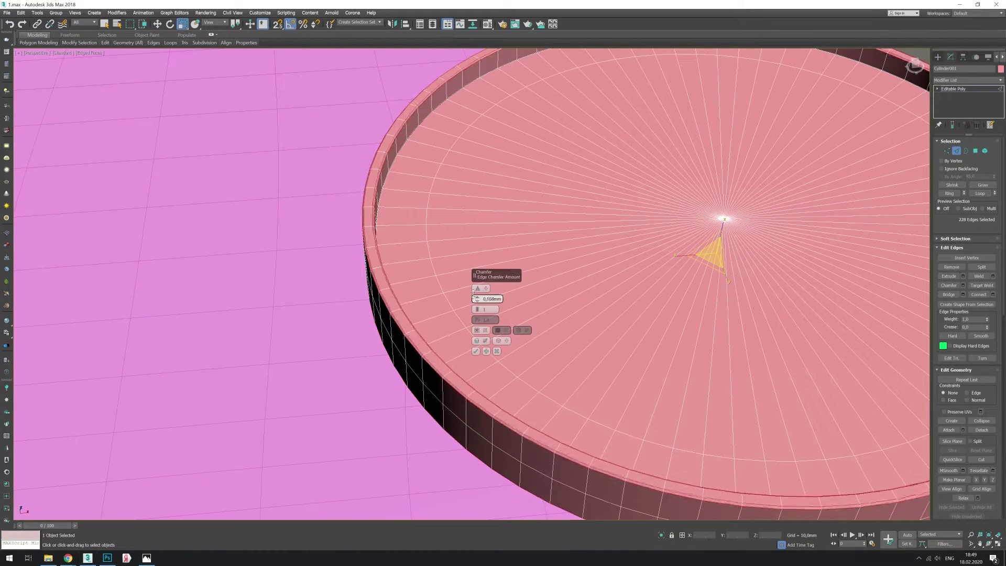
{"action": "left_click", "coordinate": [476, 351]}
Detach the selected tray faces into a new object.
{"action": "scroll", "coordinate": [475, 350], "scroll_direction": "down", "scroll_amount": 3}
{"action": "left_click", "coordinate": [981, 429]}
{"action": "left_click", "coordinate": [524, 287]}
{"action": "scroll", "coordinate": [611, 269], "scroll_direction": "down", "scroll_amount": 3}
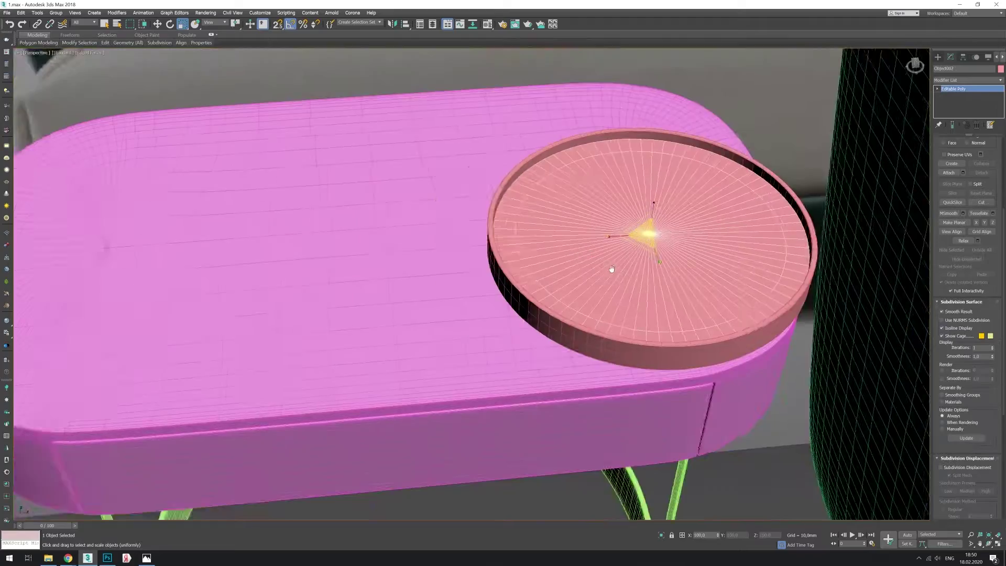
{"action": "key", "text": "alt+w"}
{"action": "middle_click_drag", "start_coordinate": [313, 182], "coordinate": [325, 184]}
{"action": "key", "text": "alt+w"}
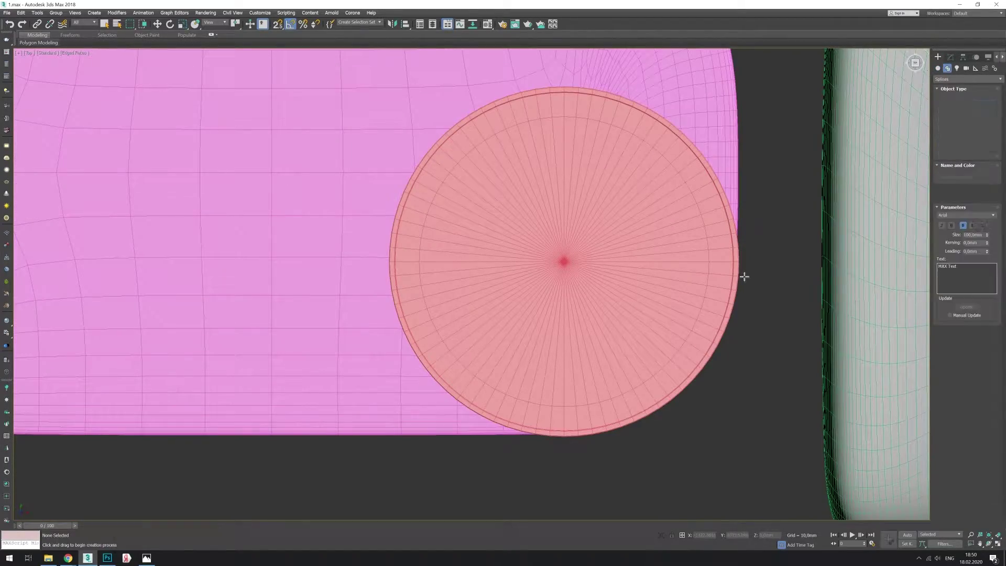
Place an 'F' text shape and centre it over the tray.
{"action": "scroll", "coordinate": [744, 276], "scroll_direction": "down", "scroll_amount": 2}
{"action": "left_click", "coordinate": [570, 414]}
{"action": "key", "text": "w"}
{"action": "key", "text": "alt+w"}
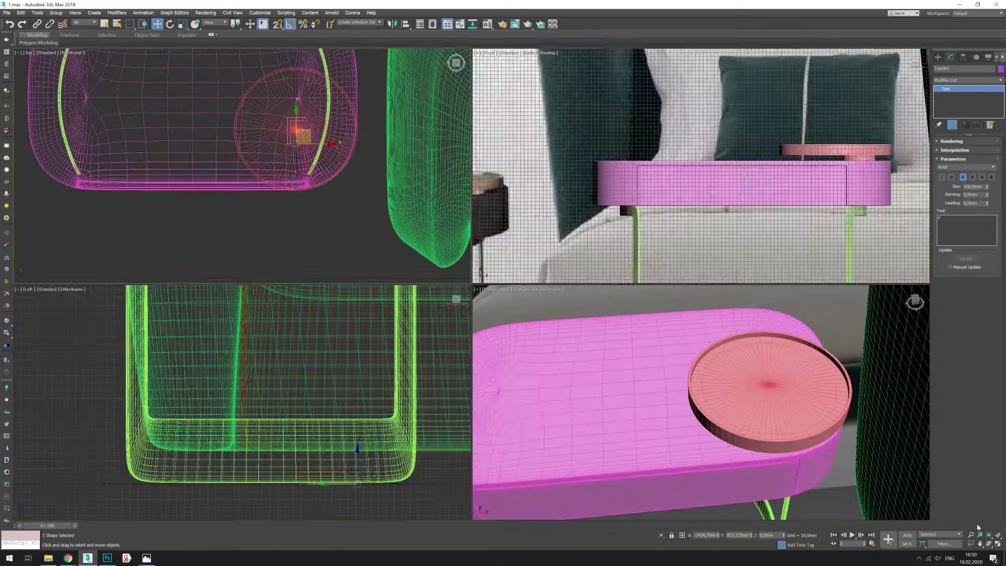
{"action": "left_click_drag", "start_coordinate": [733, 408], "coordinate": [763, 370]}
{"action": "key", "text": "alt+w"}
{"action": "scroll", "coordinate": [593, 285], "scroll_direction": "up", "scroll_amount": 2}
{"action": "key", "text": "r"}
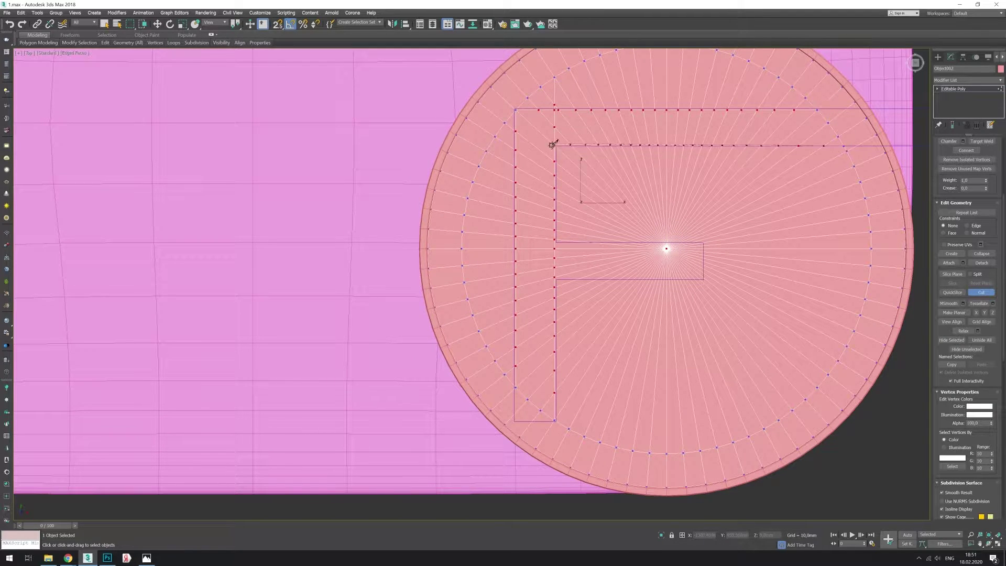
Refine the face selection between the F letter and ring, then exit face editing.
{"action": "middle_click_drag", "start_coordinate": [554, 241], "coordinate": [395, 240]}
{"action": "scroll", "coordinate": [394, 279], "scroll_direction": "up", "scroll_amount": 2}
{"action": "scroll", "coordinate": [603, 280], "scroll_direction": "up", "scroll_amount": 4}
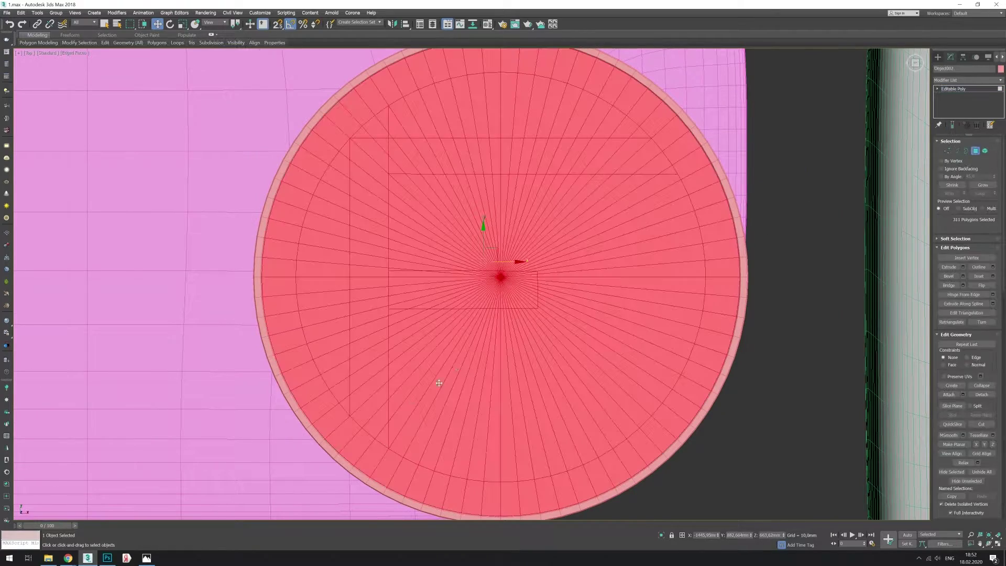
{"action": "left_click_drag", "start_coordinate": [629, 270], "coordinate": [391, 316], "text": "alt"}
{"action": "scroll", "coordinate": [521, 144], "scroll_direction": "down", "scroll_amount": 2}
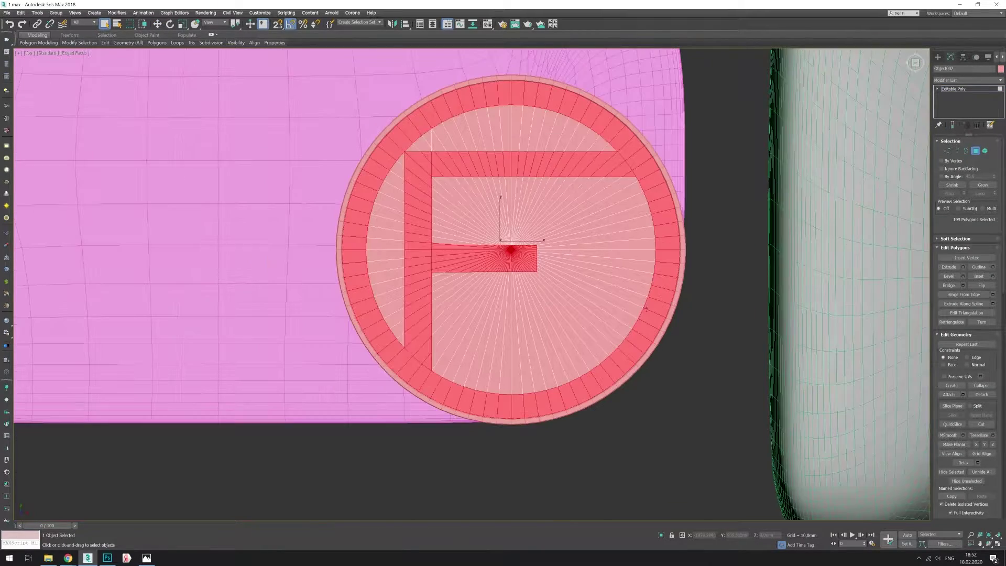
{"action": "left_click", "coordinate": [681, 422]}
{"action": "key", "text": "F4"}
{"action": "left_click", "coordinate": [993, 542]}
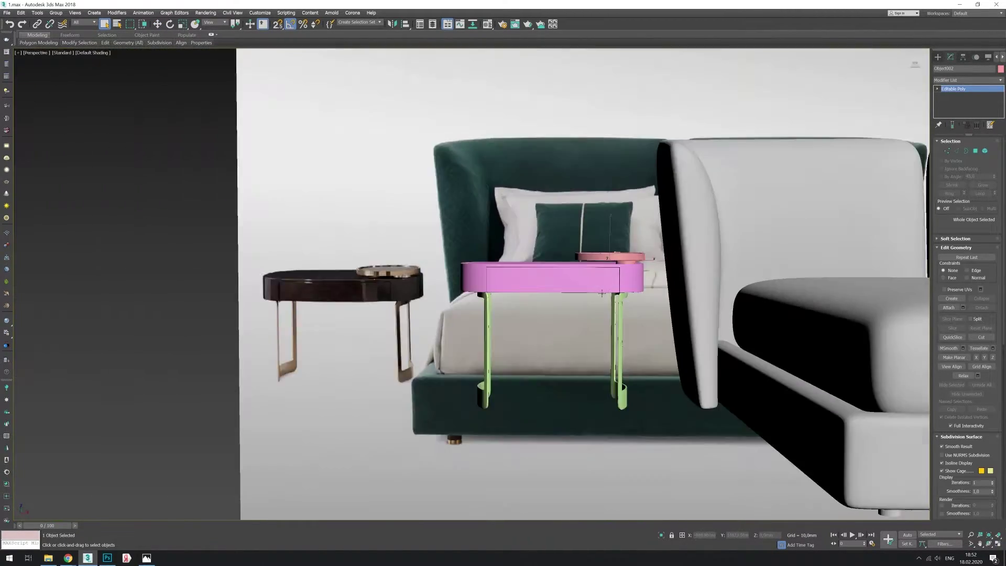
Select the table's right leg and scale its vertices.
{"action": "scroll", "coordinate": [595, 298], "scroll_direction": "down", "scroll_amount": 5}
{"action": "scroll", "coordinate": [548, 283], "scroll_direction": "up", "scroll_amount": 2}
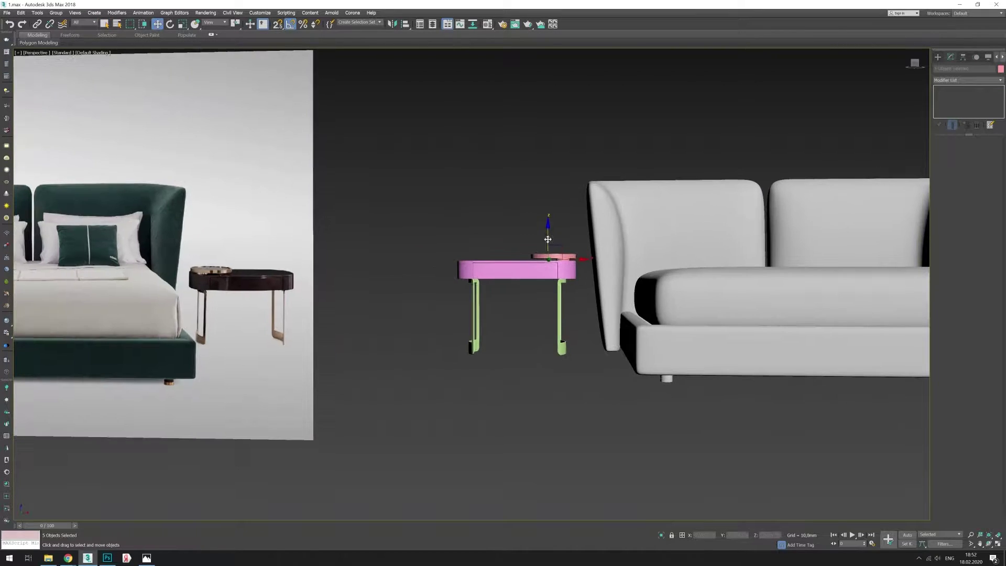
{"action": "left_click", "coordinate": [556, 285]}
{"action": "key", "text": "1"}
{"action": "key", "text": "r"}
{"action": "scroll", "coordinate": [549, 278], "scroll_direction": "up", "scroll_amount": 3}
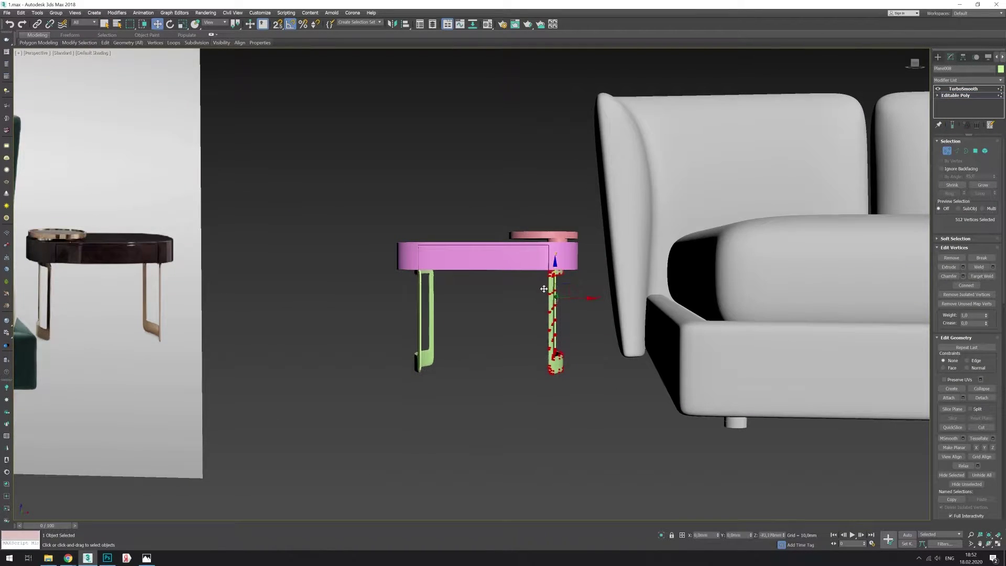
{"action": "key", "text": "alt+w"}
{"action": "key", "text": "1"}
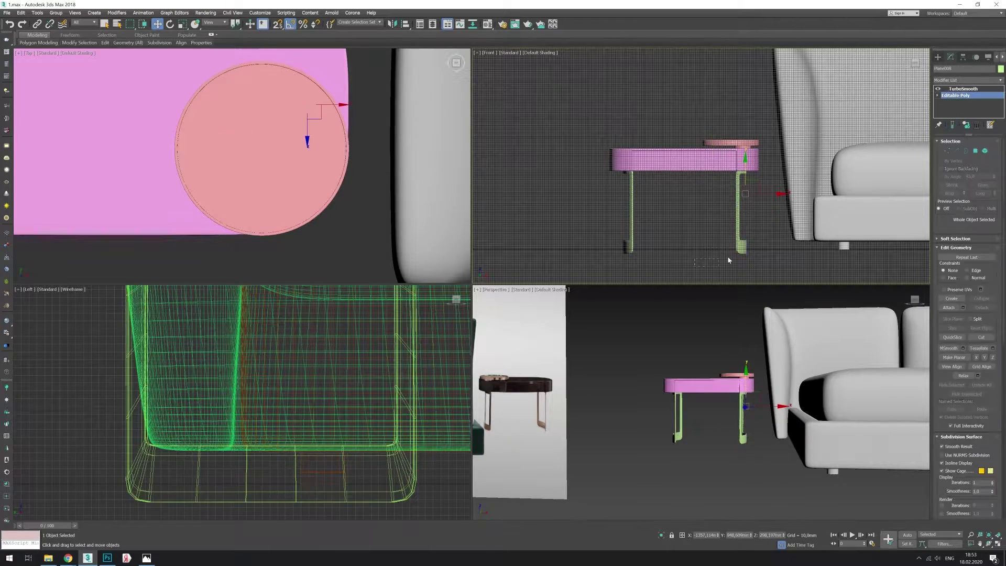
{"action": "key", "text": "z"}
{"action": "key", "text": "alt+w"}
Assign a plain grey default material to the table and bed via the Material Editor.
{"action": "left_click", "coordinate": [562, 289]}
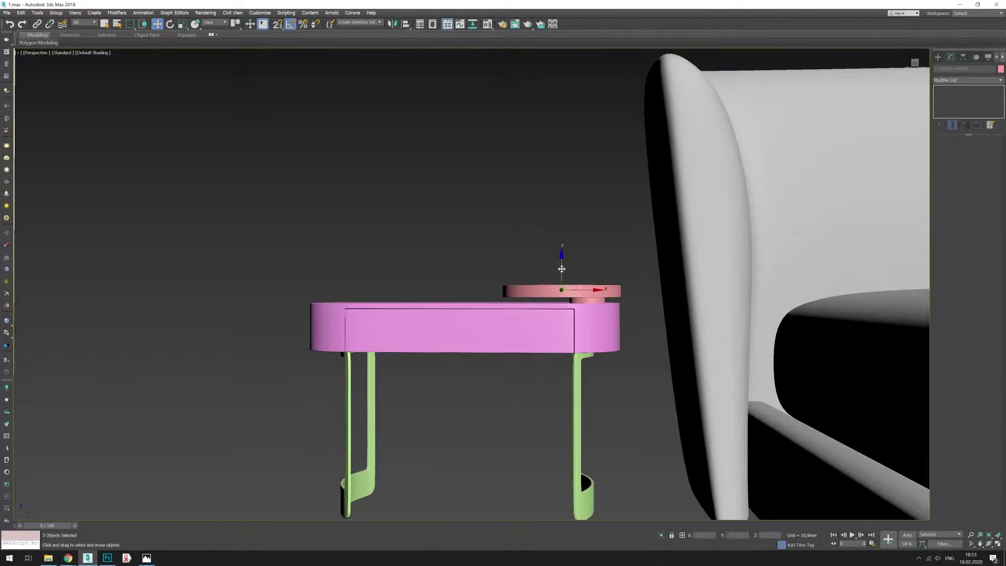
{"action": "mouse_move", "coordinate": [507, 231]}
{"action": "middle_mouse_down", "text": "alt"}
{"action": "mouse_move", "coordinate": [406, 252]}
{"action": "mouse_move", "coordinate": [523, 227]}
{"action": "mouse_move", "coordinate": [367, 231]}
{"action": "middle_mouse_up", "text": "alt"}
{"action": "left_click_drag", "start_coordinate": [335, 199], "coordinate": [350, 216]}
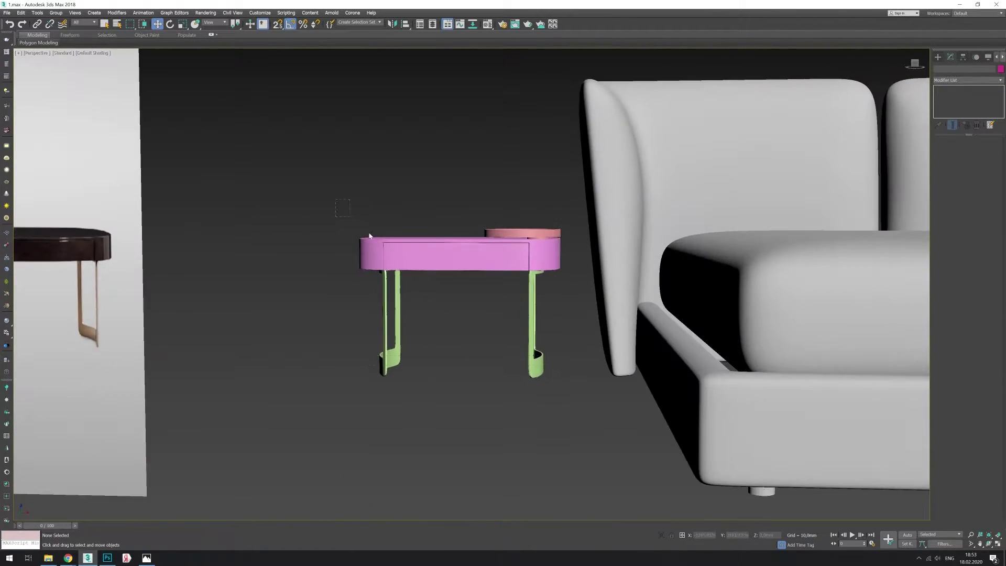
{"action": "key", "text": "m"}
{"action": "key", "text": "z"}
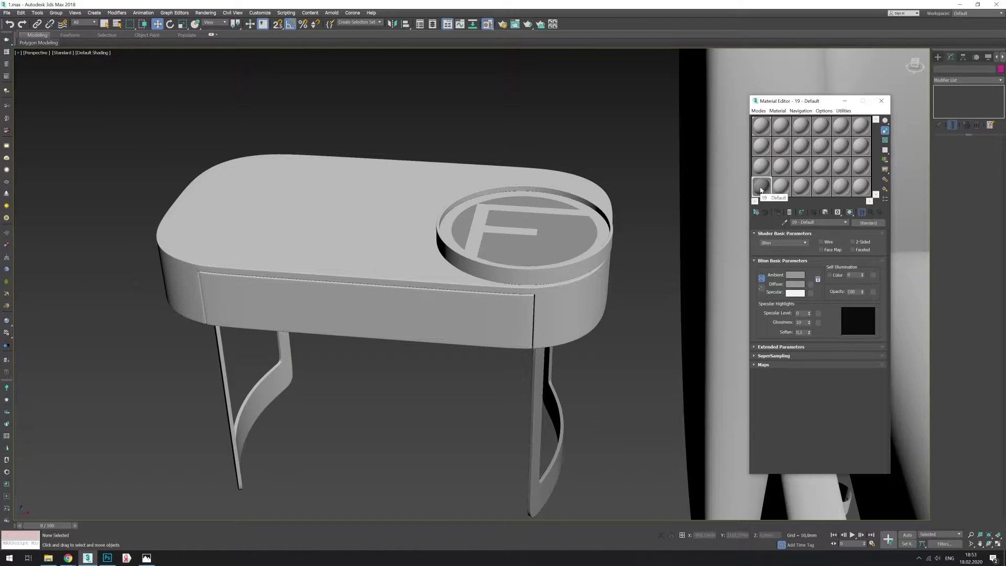
{"action": "key", "text": "m"}
{"action": "mouse_move", "coordinate": [547, 282]}
{"action": "middle_mouse_down", "text": "alt"}
{"action": "mouse_move", "coordinate": [524, 294]}
{"action": "mouse_move", "coordinate": [503, 272]}
{"action": "mouse_move", "coordinate": [561, 288]}
{"action": "middle_mouse_up", "text": "alt"}
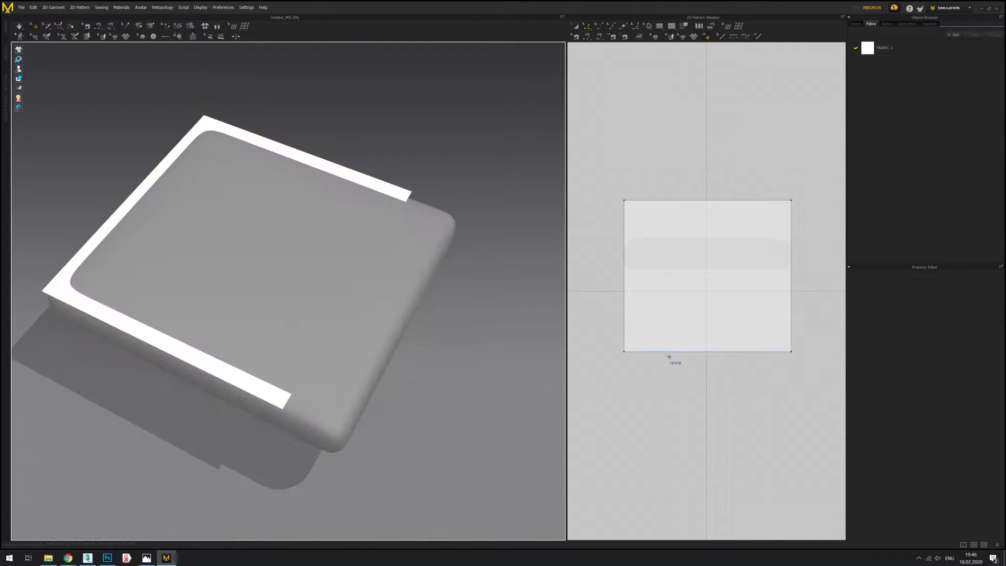
Add points to notch the pattern corners and simulate the drape.
{"action": "left_click", "coordinate": [623, 26]}
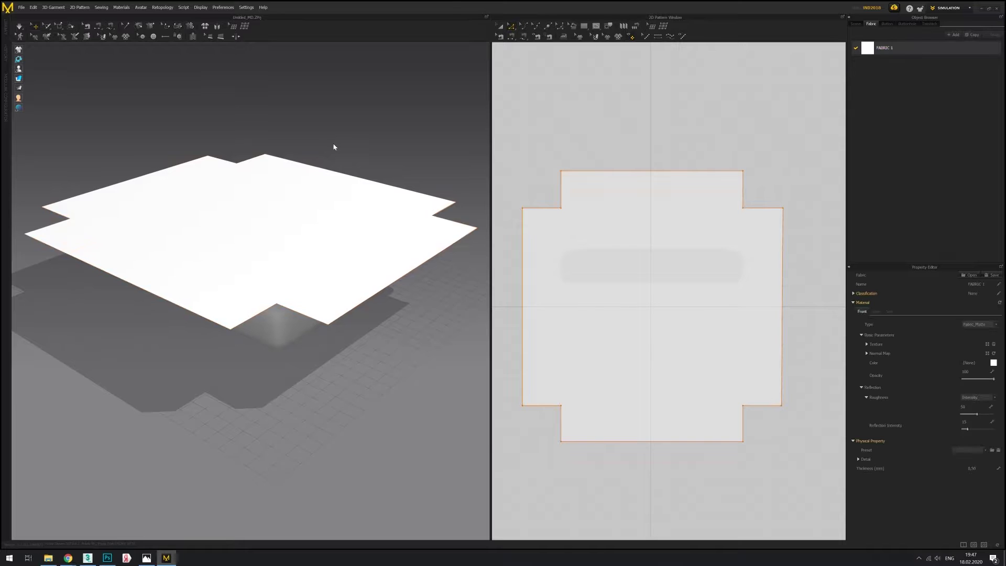
{"action": "left_click", "coordinate": [334, 146]}
{"action": "key", "text": "space"}
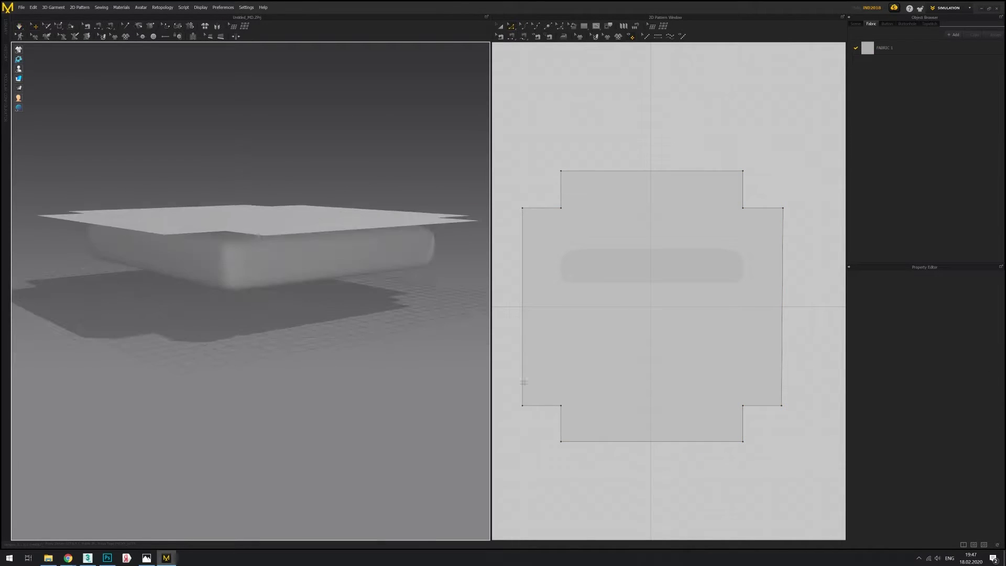
Widen the 2D panel, slant the bottom notch edges outward and re-simulate.
{"action": "left_click", "coordinate": [523, 382]}
{"action": "left_click_drag", "start_coordinate": [784, 392], "coordinate": [782, 392]}
{"action": "left_click", "coordinate": [336, 375]}
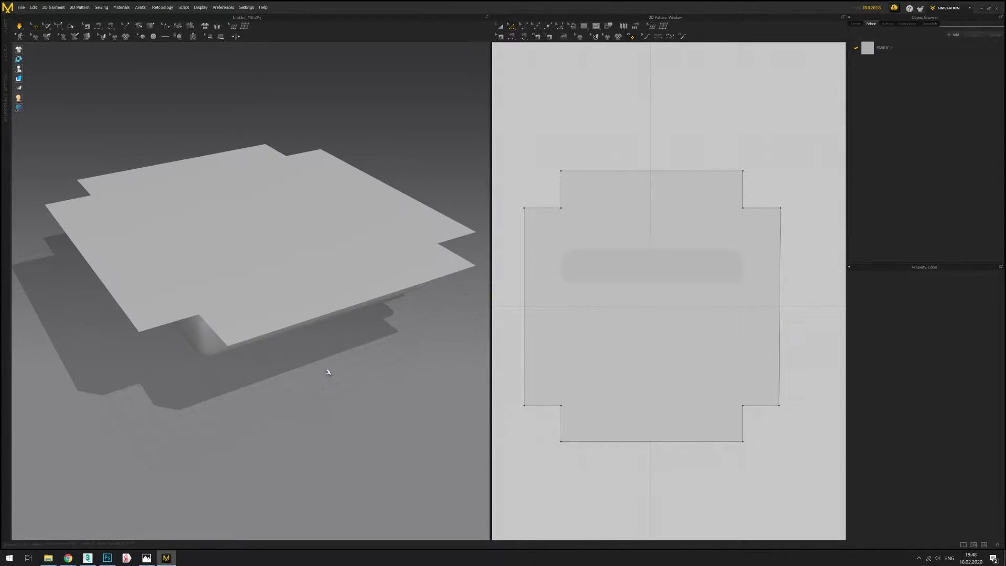
{"action": "left_click", "coordinate": [566, 419]}
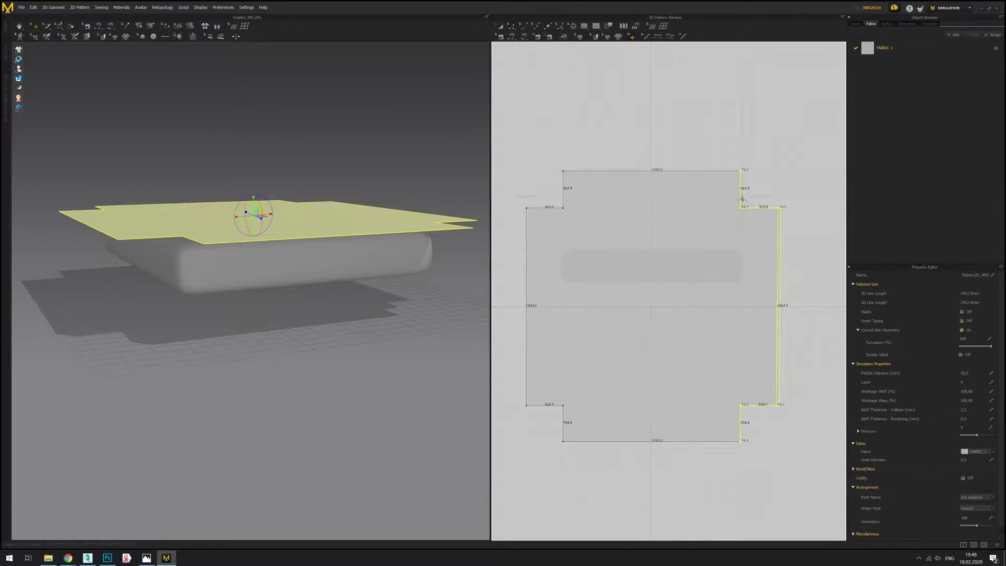
{"action": "left_click", "coordinate": [332, 152]}
{"action": "left_click_drag", "start_coordinate": [490, 185], "coordinate": [403, 185]}
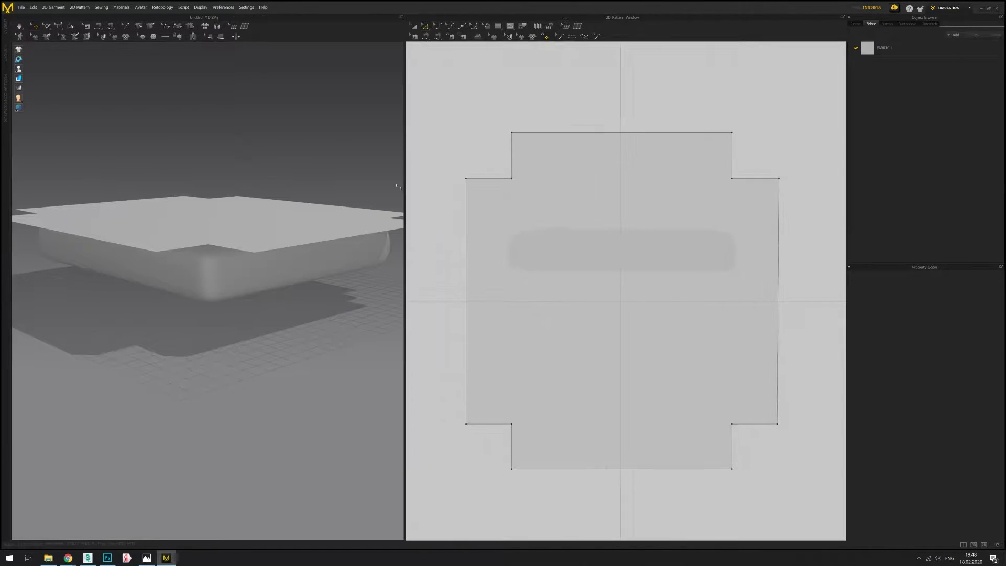
{"action": "left_click", "coordinate": [735, 448]}
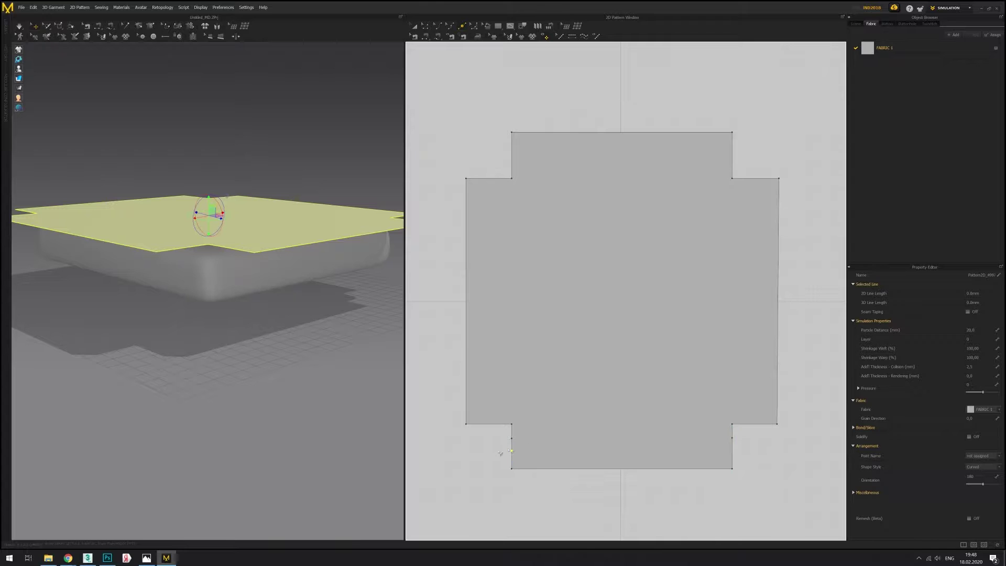
{"action": "left_click_drag", "start_coordinate": [510, 450], "coordinate": [496, 451]}
{"action": "key", "text": "space"}
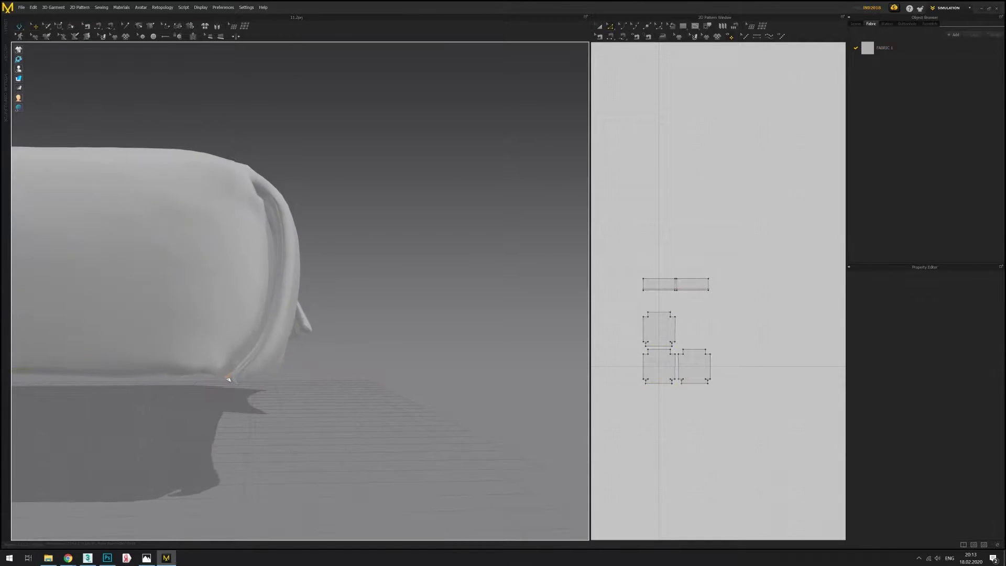
Orbit around the draped cushion to inspect the cover panels and select the cover panel.
{"action": "right_click_drag", "start_coordinate": [228, 380], "coordinate": [238, 347]}
{"action": "scroll", "coordinate": [305, 347], "scroll_direction": "up", "scroll_amount": 5}
{"action": "left_click", "coordinate": [305, 347]}
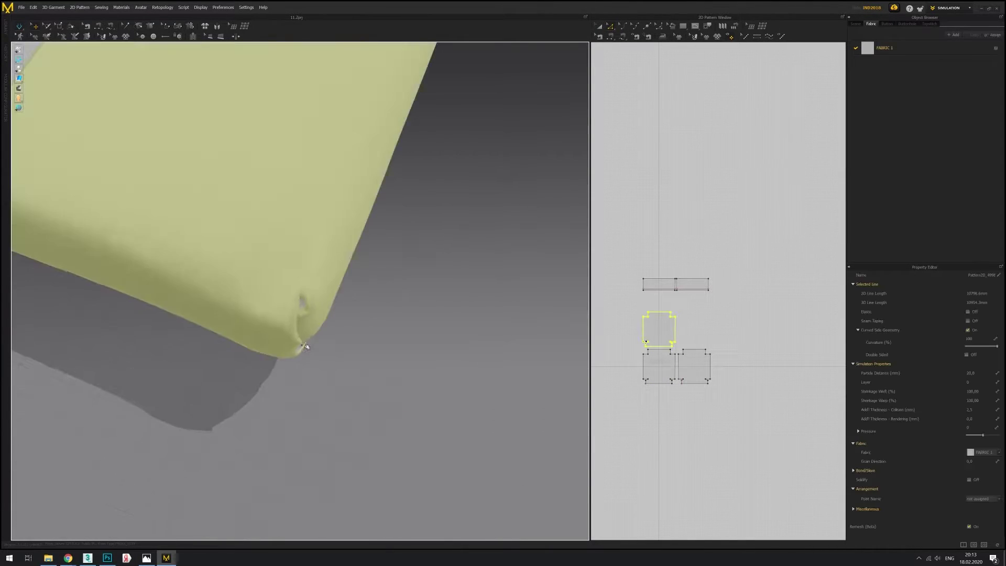
{"action": "scroll", "coordinate": [305, 346], "scroll_direction": "down", "scroll_amount": 10}
{"action": "right_click_drag", "start_coordinate": [306, 347], "coordinate": [87, 263]}
{"action": "scroll", "coordinate": [87, 263], "scroll_direction": "up", "scroll_amount": 5}
{"action": "left_click", "coordinate": [86, 262]}
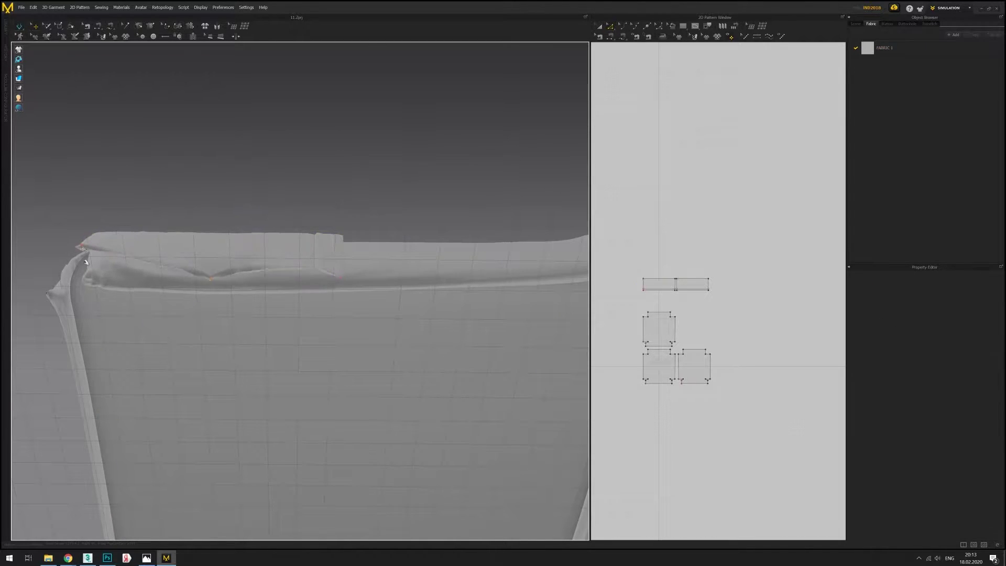
{"action": "scroll", "coordinate": [449, 332], "scroll_direction": "down", "scroll_amount": 5}
{"action": "right_click_drag", "start_coordinate": [449, 332], "coordinate": [410, 353]}
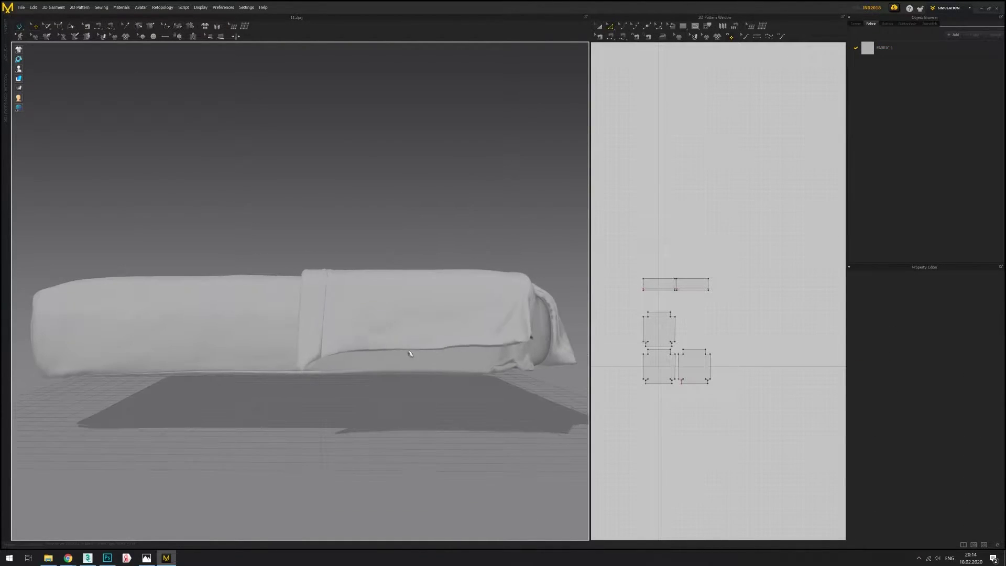
{"action": "right_click_drag", "start_coordinate": [537, 376], "coordinate": [366, 398]}
{"action": "left_click", "coordinate": [340, 367]}
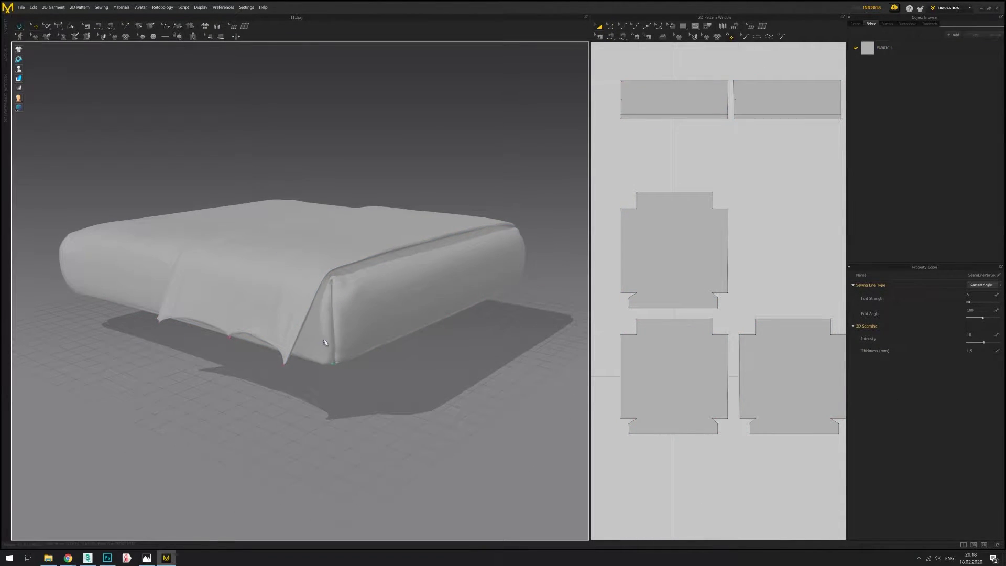
Orbit around the bed corner and side edge to inspect the duvet's folds and seams.
{"action": "mouse_move", "coordinate": [325, 343]}
{"action": "right_mouse_down"}
{"action": "mouse_move", "coordinate": [399, 172]}
{"action": "mouse_move", "coordinate": [162, 162]}
{"action": "right_mouse_up"}
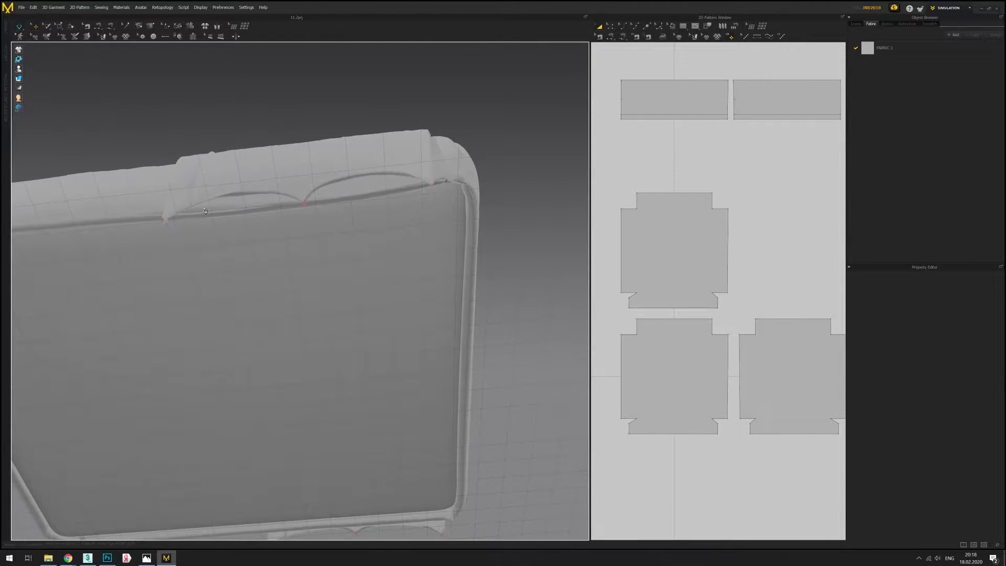
{"action": "right_click_drag", "start_coordinate": [205, 211], "coordinate": [435, 168]}
{"action": "mouse_move", "coordinate": [162, 227]}
{"action": "right_mouse_down"}
{"action": "mouse_move", "coordinate": [292, 272]}
{"action": "mouse_move", "coordinate": [359, 197]}
{"action": "right_mouse_up"}
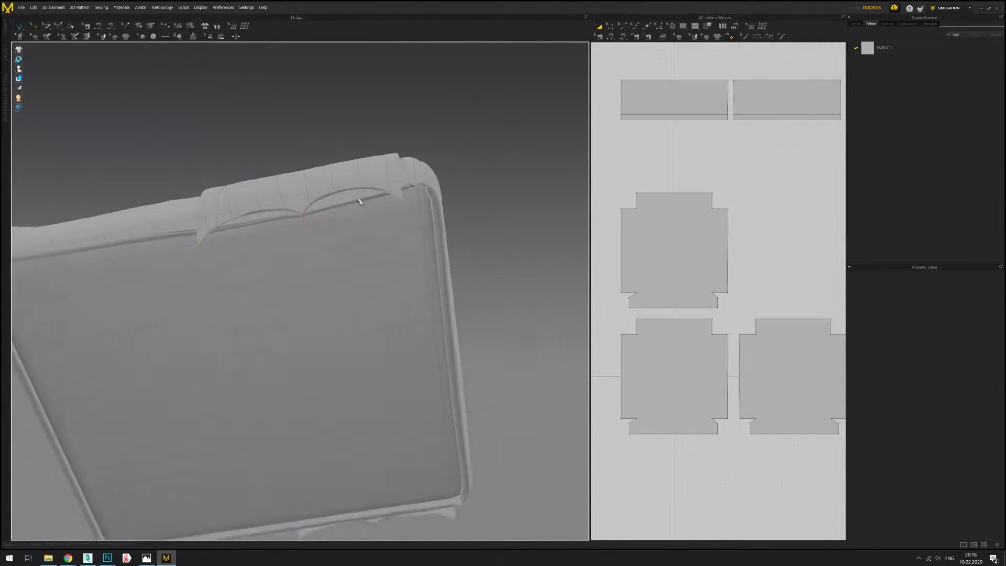
{"action": "right_click_drag", "start_coordinate": [464, 250], "coordinate": [404, 200]}
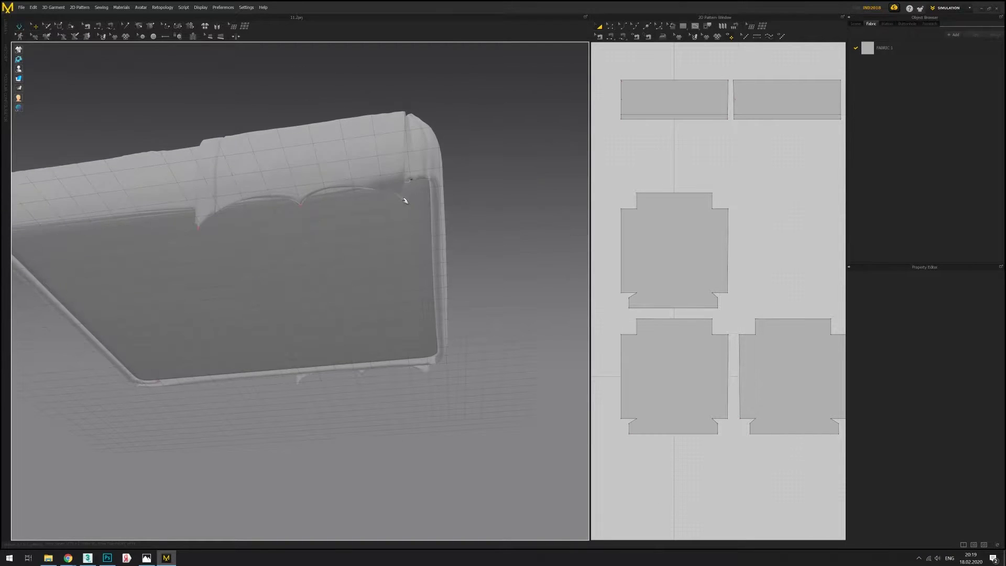
{"action": "mouse_move", "coordinate": [345, 205]}
{"action": "right_mouse_down"}
{"action": "mouse_move", "coordinate": [406, 147]}
{"action": "mouse_move", "coordinate": [483, 262]}
{"action": "mouse_move", "coordinate": [469, 250]}
{"action": "mouse_move", "coordinate": [449, 302]}
{"action": "mouse_move", "coordinate": [274, 356]}
{"action": "right_mouse_up"}
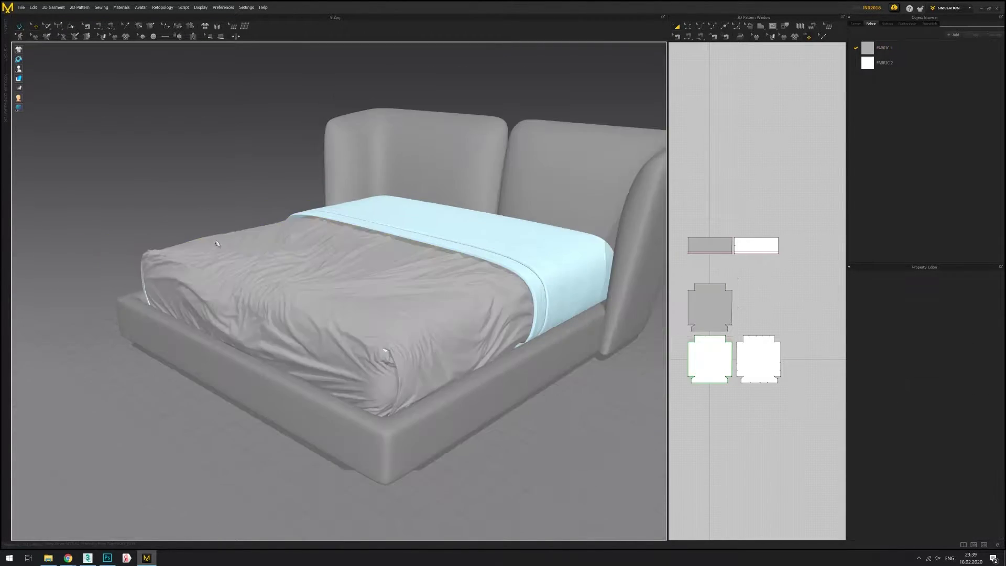
{"action": "mouse_move", "coordinate": [217, 244]}
{"action": "right_mouse_down"}
{"action": "mouse_move", "coordinate": [361, 294]}
{"action": "mouse_move", "coordinate": [330, 345]}
{"action": "right_mouse_up"}
{"action": "scroll", "coordinate": [304, 397], "scroll_direction": "up", "scroll_amount": 5}
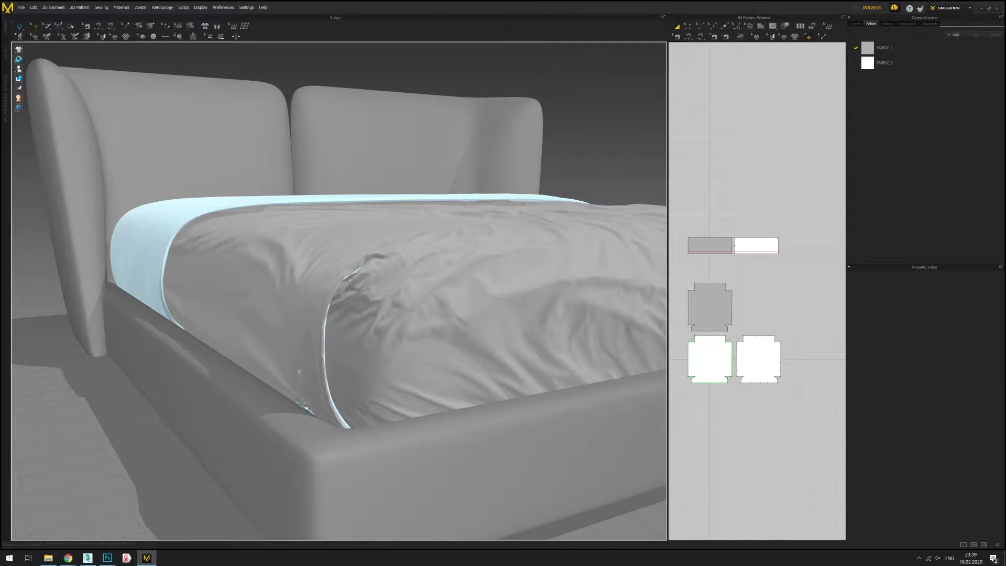
{"action": "mouse_move", "coordinate": [258, 360]}
{"action": "right_mouse_down"}
{"action": "mouse_move", "coordinate": [516, 375]}
{"action": "mouse_move", "coordinate": [576, 346]}
{"action": "right_mouse_up"}
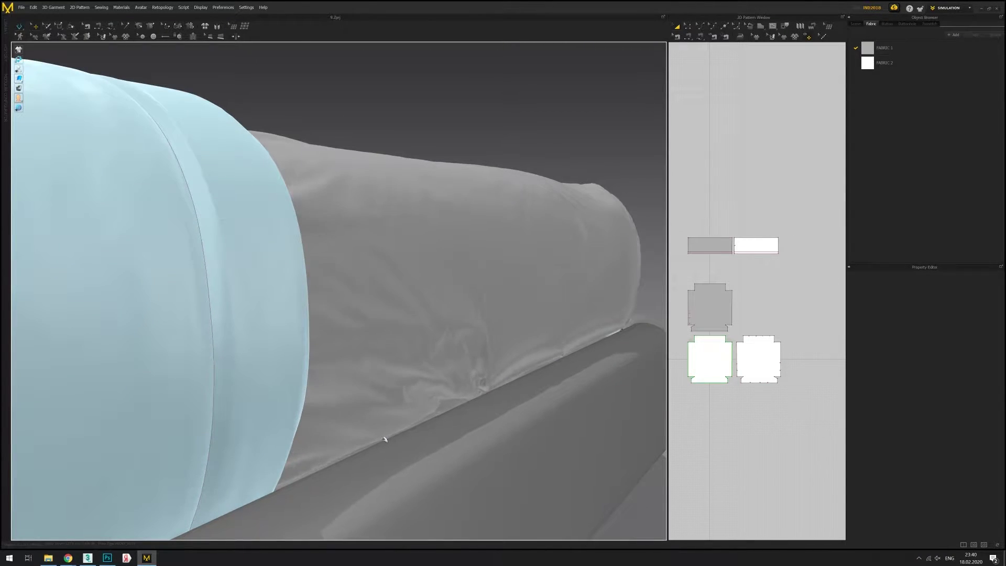
{"action": "mouse_move", "coordinate": [382, 446]}
{"action": "right_mouse_down"}
{"action": "mouse_move", "coordinate": [382, 408]}
{"action": "mouse_move", "coordinate": [353, 417]}
{"action": "mouse_move", "coordinate": [555, 399]}
{"action": "mouse_move", "coordinate": [407, 471]}
{"action": "mouse_move", "coordinate": [522, 426]}
{"action": "mouse_move", "coordinate": [419, 410]}
{"action": "mouse_move", "coordinate": [417, 419]}
{"action": "mouse_move", "coordinate": [414, 210]}
{"action": "mouse_move", "coordinate": [324, 353]}
{"action": "right_mouse_up"}
Select the duvet and tug its fabric near the bed edge to reshape the folds.
{"action": "left_click", "coordinate": [405, 180]}
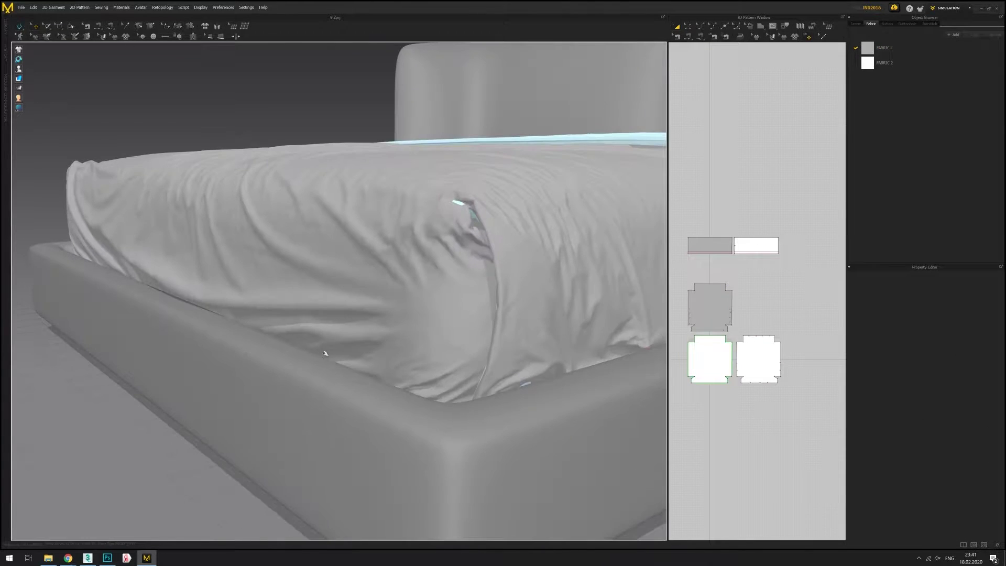
{"action": "left_click_drag", "start_coordinate": [329, 380], "coordinate": [253, 322]}
{"action": "right_click_drag", "start_coordinate": [259, 337], "coordinate": [481, 303]}
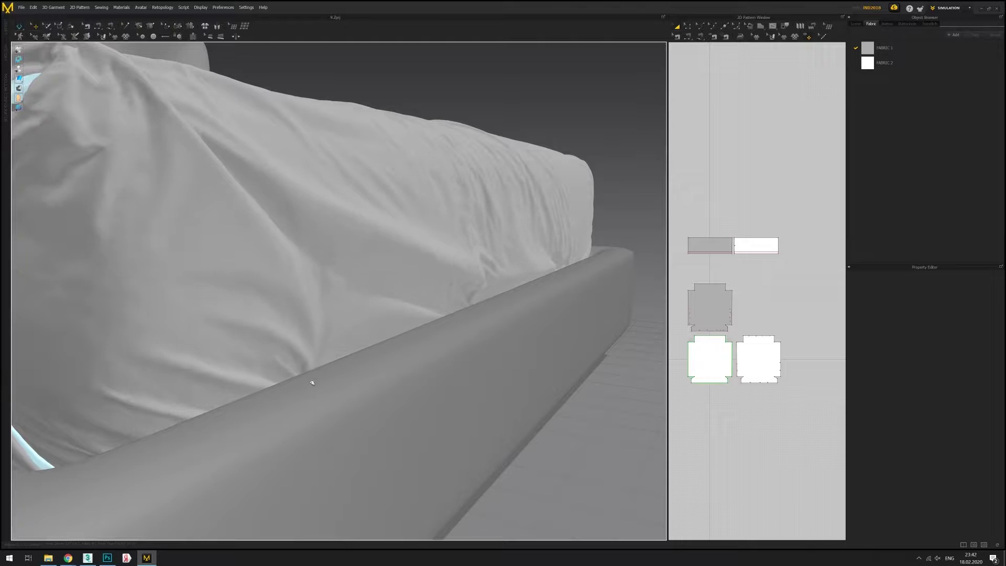
{"action": "left_click_drag", "start_coordinate": [315, 373], "coordinate": [403, 339]}
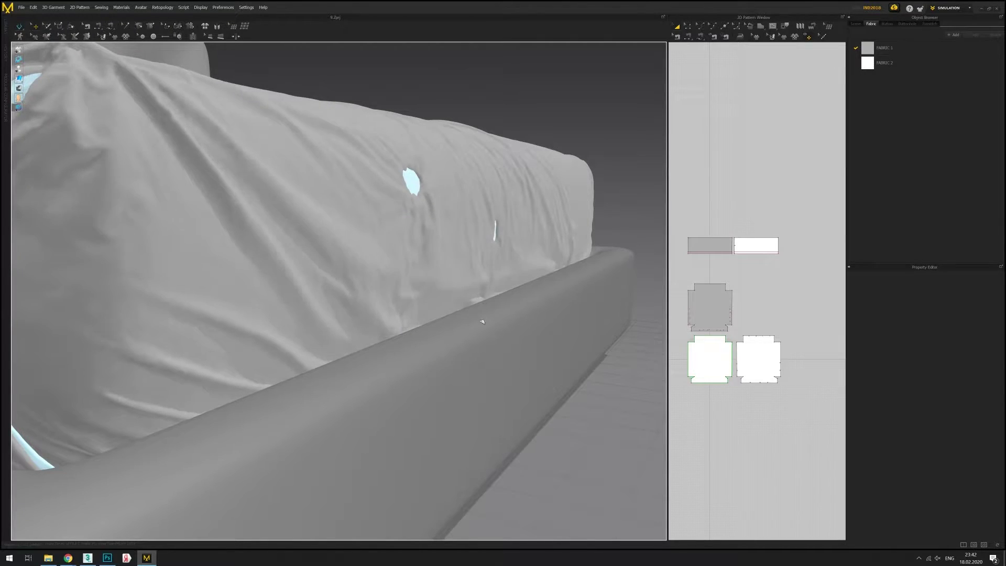
{"action": "right_click_drag", "start_coordinate": [482, 322], "coordinate": [418, 290]}
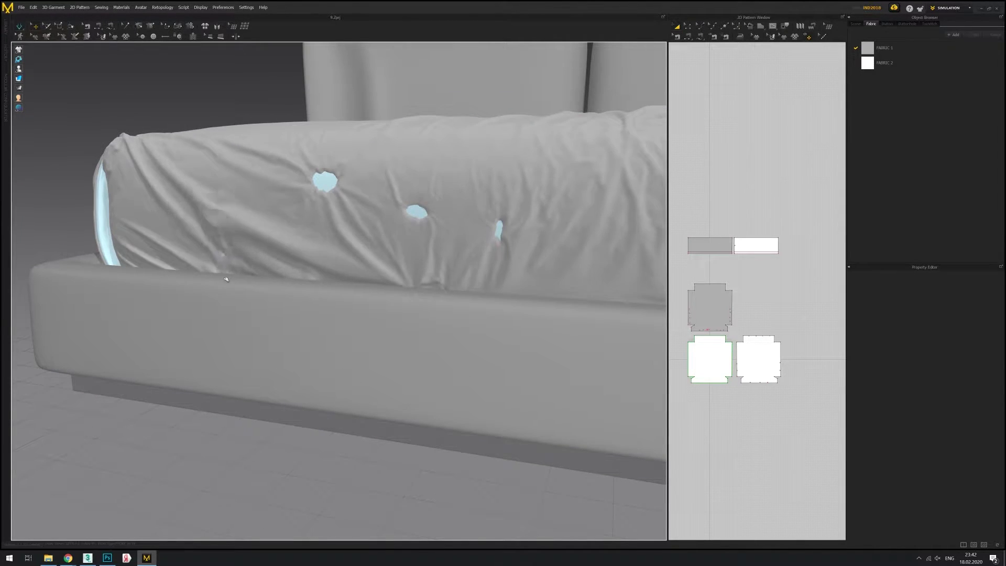
{"action": "mouse_move", "coordinate": [302, 277]}
{"action": "right_mouse_down"}
{"action": "mouse_move", "coordinate": [353, 325]}
{"action": "mouse_move", "coordinate": [323, 324]}
{"action": "right_mouse_up"}
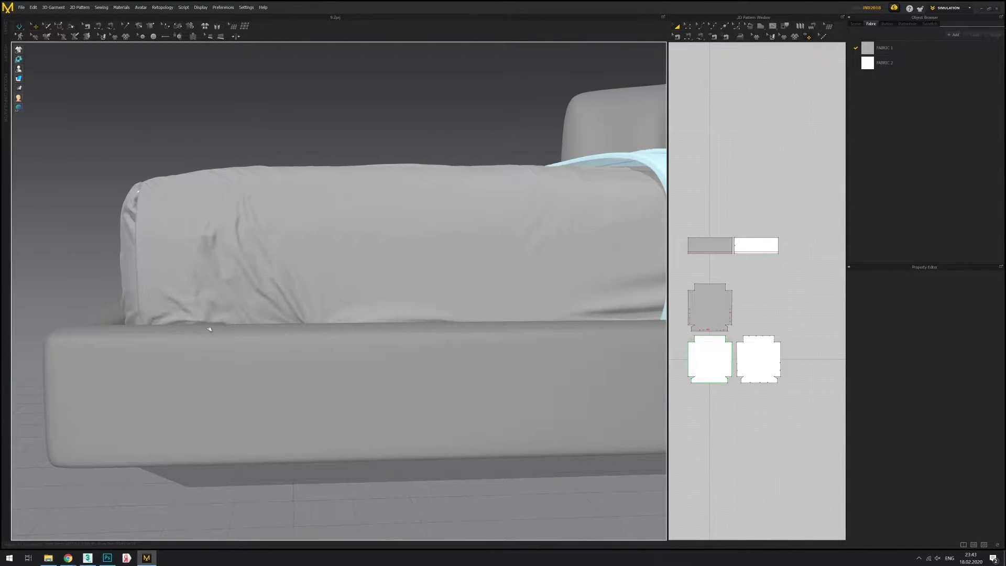
{"action": "right_click_drag", "start_coordinate": [185, 339], "coordinate": [206, 323]}
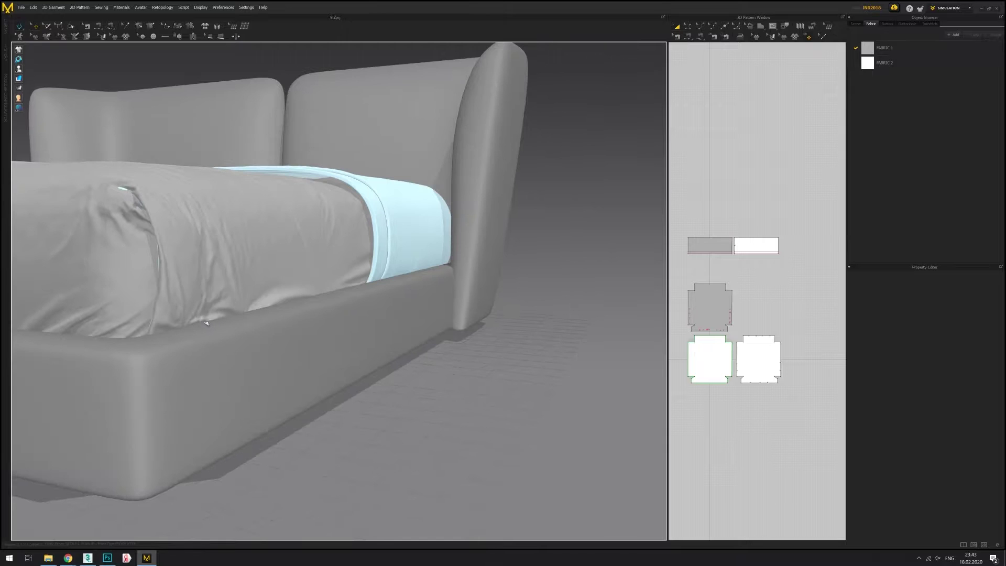
{"action": "mouse_move", "coordinate": [275, 304]}
{"action": "right_mouse_down"}
{"action": "mouse_move", "coordinate": [327, 304]}
{"action": "mouse_move", "coordinate": [335, 276]}
{"action": "mouse_move", "coordinate": [499, 378]}
{"action": "right_mouse_up"}
{"action": "mouse_move", "coordinate": [416, 437]}
{"action": "right_mouse_down"}
{"action": "mouse_move", "coordinate": [409, 413]}
{"action": "mouse_move", "coordinate": [458, 356]}
{"action": "right_mouse_up"}
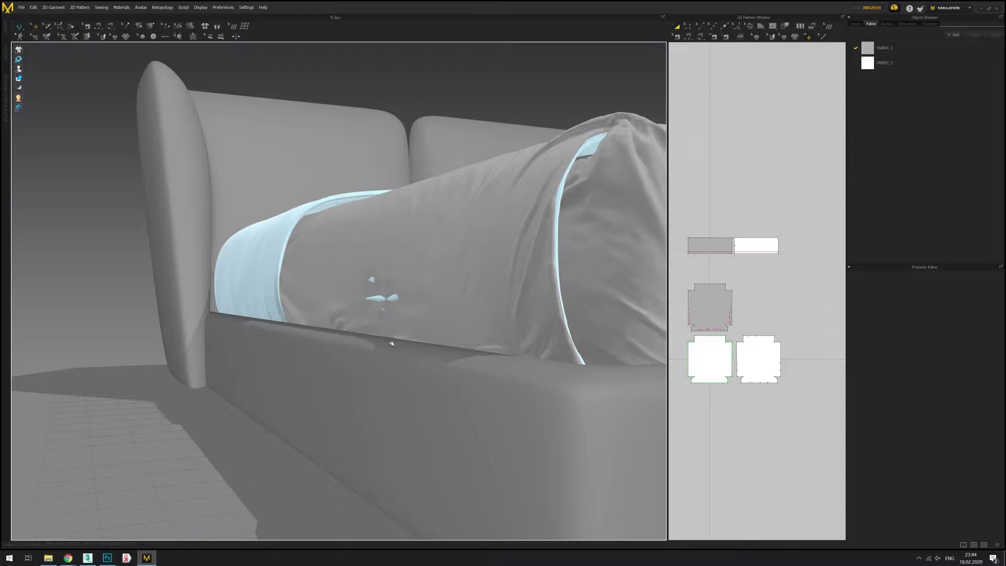
{"action": "right_click_drag", "start_coordinate": [392, 343], "coordinate": [355, 322]}
Select the duvet, check it from the foot corner, then zoom out to view the whole bed.
{"action": "left_click", "coordinate": [355, 322]}
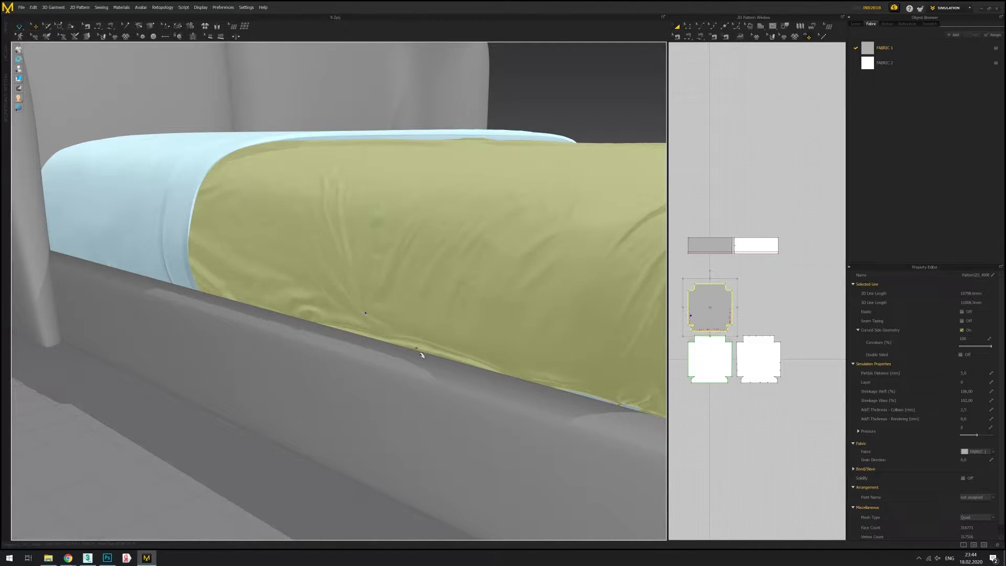
{"action": "right_click_drag", "start_coordinate": [421, 355], "coordinate": [561, 257]}
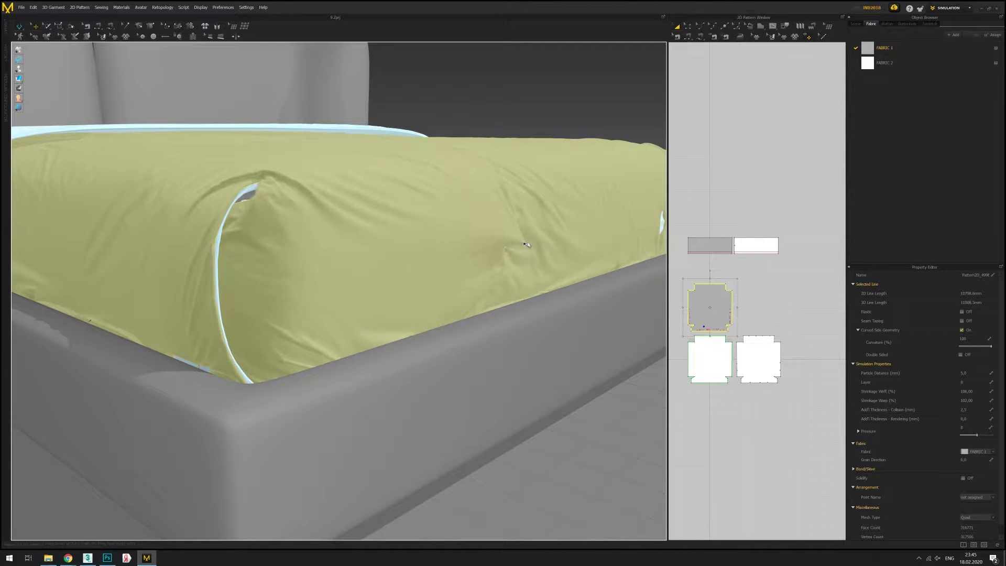
{"action": "mouse_move", "coordinate": [509, 240]}
{"action": "right_mouse_down"}
{"action": "mouse_move", "coordinate": [601, 225]}
{"action": "mouse_move", "coordinate": [588, 224]}
{"action": "right_mouse_up"}
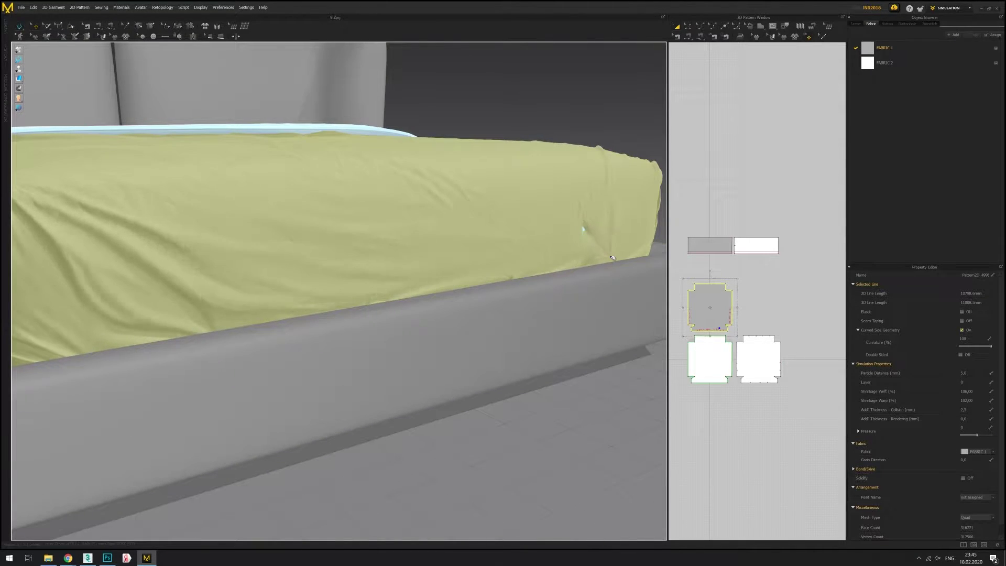
{"action": "left_click", "coordinate": [550, 124]}
{"action": "scroll", "coordinate": [550, 124], "scroll_direction": "down", "scroll_amount": 5}
{"action": "mouse_move", "coordinate": [549, 124]}
{"action": "right_mouse_down"}
{"action": "mouse_move", "coordinate": [341, 335]}
{"action": "mouse_move", "coordinate": [392, 235]}
{"action": "right_mouse_up"}
Return to a low frontal view and pick the duvet to reposition it.
{"action": "left_click", "coordinate": [392, 236]}
{"action": "scroll", "coordinate": [435, 323], "scroll_direction": "up", "scroll_amount": 3}
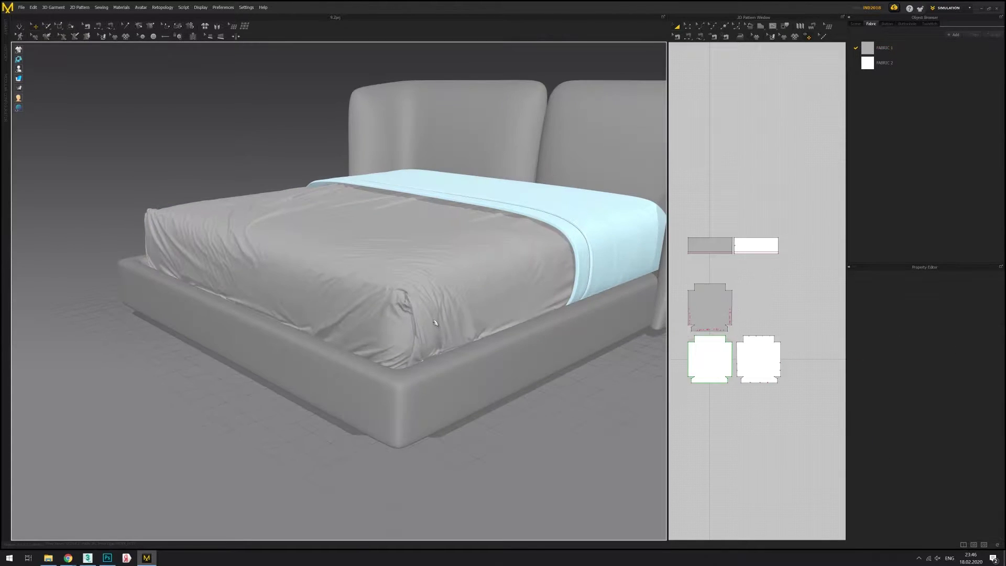
{"action": "right_click_drag", "start_coordinate": [435, 323], "coordinate": [376, 337]}
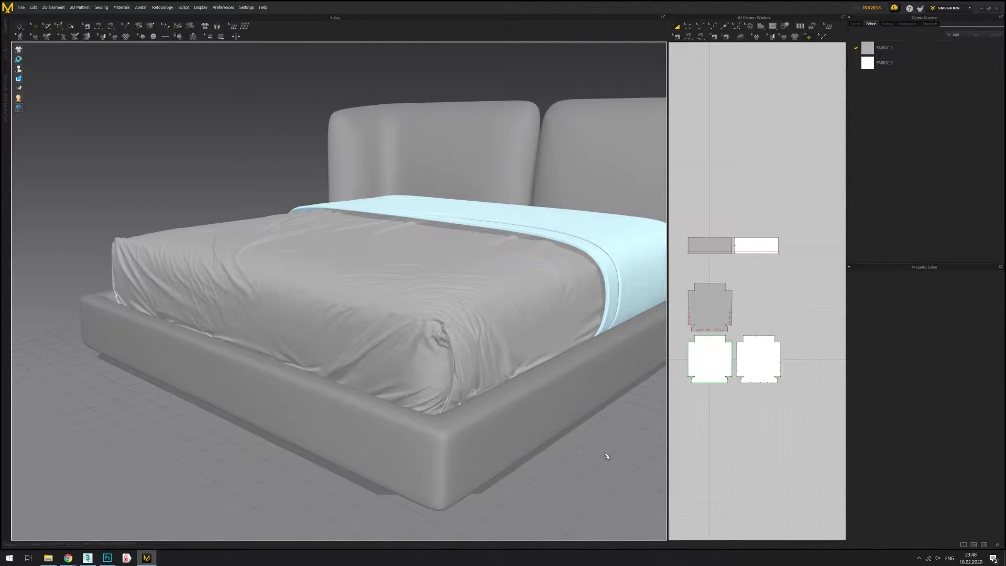
{"action": "right_click_drag", "start_coordinate": [607, 457], "coordinate": [418, 422]}
{"action": "left_click", "coordinate": [393, 317]}
{"action": "left_click", "coordinate": [529, 329]}
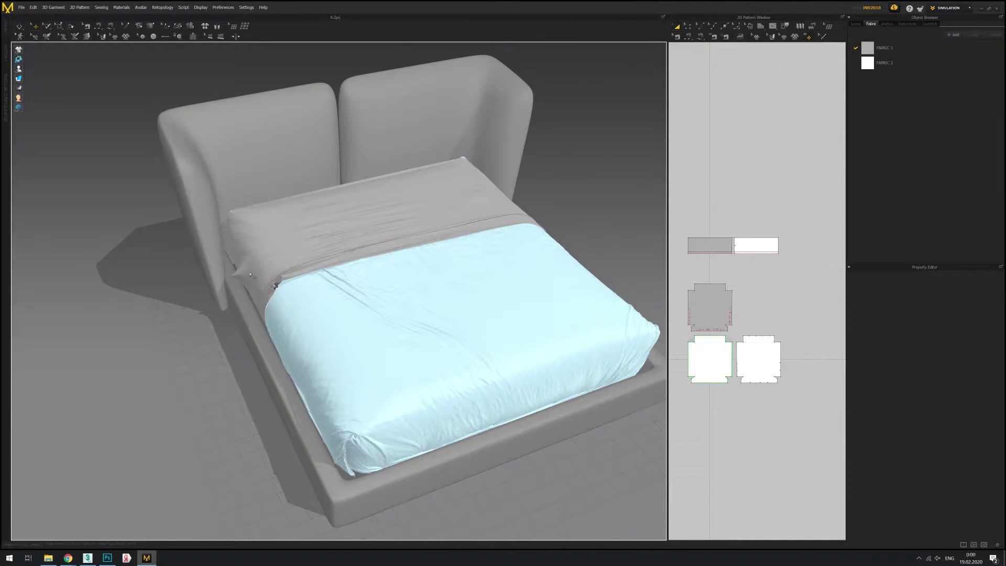
{"action": "mouse_move", "coordinate": [251, 283]}
{"action": "right_mouse_down"}
{"action": "mouse_move", "coordinate": [272, 278]}
{"action": "mouse_move", "coordinate": [262, 220]}
{"action": "mouse_move", "coordinate": [251, 217]}
{"action": "mouse_move", "coordinate": [293, 220]}
{"action": "right_mouse_up"}
{"action": "left_click", "coordinate": [252, 229]}
{"action": "scroll", "coordinate": [300, 223], "scroll_direction": "up", "scroll_amount": 5}
{"action": "scroll", "coordinate": [300, 221], "scroll_direction": "up", "scroll_amount": 2}
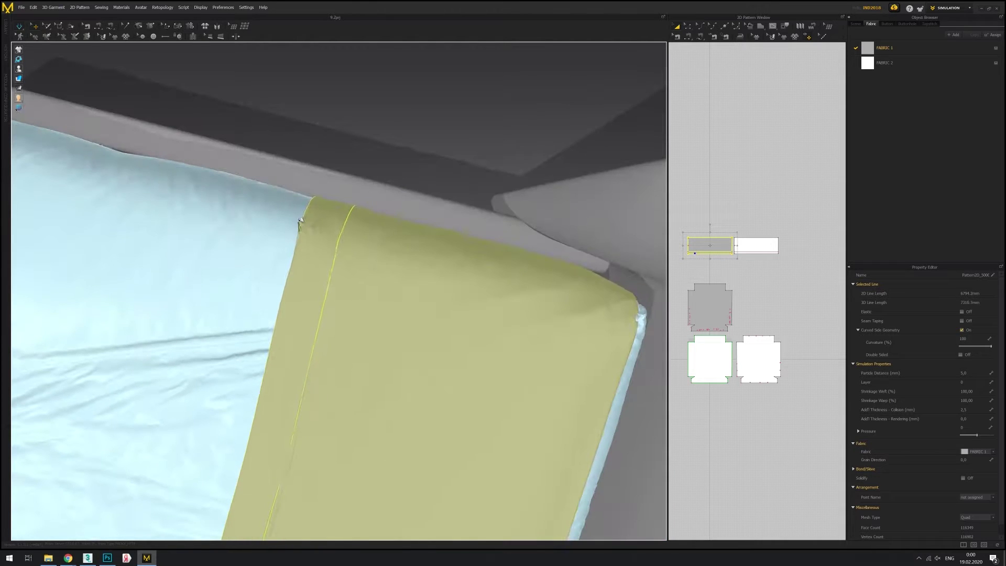
{"action": "scroll", "coordinate": [294, 218], "scroll_direction": "down", "scroll_amount": 10}
{"action": "mouse_move", "coordinate": [415, 262]}
{"action": "right_mouse_down"}
{"action": "mouse_move", "coordinate": [269, 307]}
{"action": "mouse_move", "coordinate": [227, 227]}
{"action": "mouse_move", "coordinate": [449, 352]}
{"action": "right_mouse_up"}
{"action": "scroll", "coordinate": [226, 228], "scroll_direction": "up", "scroll_amount": 2}
{"action": "left_click", "coordinate": [448, 349]}
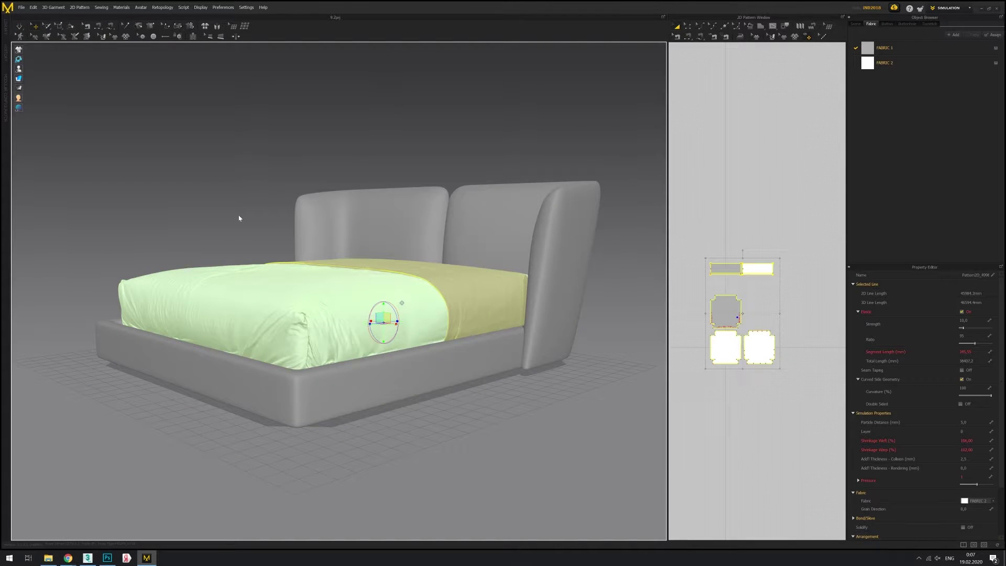
{"action": "left_click", "coordinate": [239, 218]}
{"action": "right_click_drag", "start_coordinate": [239, 217], "coordinate": [431, 426]}
{"action": "left_click", "coordinate": [723, 347]}
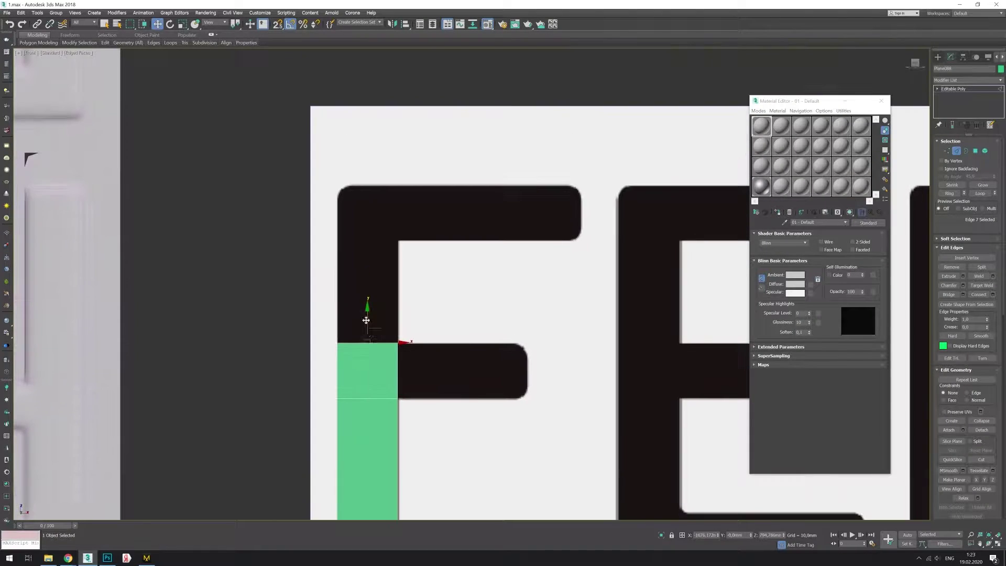
Extrude polygons over the F's stem and bars and the E's top and bottom bars.
{"action": "left_click_drag", "start_coordinate": [365, 319], "coordinate": [370, 162], "text": "shift"}
{"action": "left_click_drag", "start_coordinate": [408, 367], "coordinate": [520, 366], "text": "shift"}
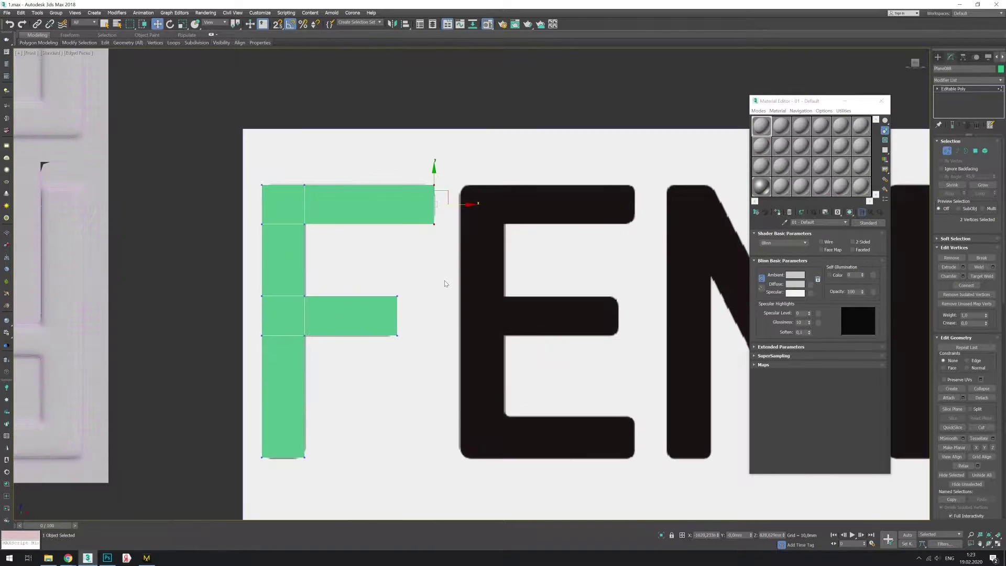
{"action": "left_click", "coordinate": [348, 314]}
{"action": "left_click_drag", "start_coordinate": [314, 314], "coordinate": [513, 314], "text": "shift"}
{"action": "key", "text": "2"}
{"action": "left_click", "coordinate": [482, 415]}
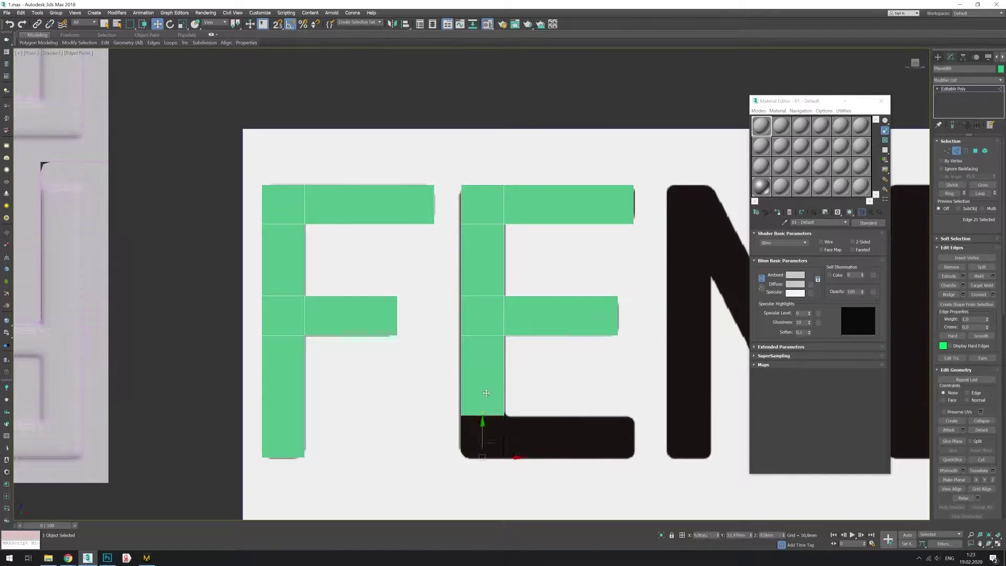
{"action": "left_click_drag", "start_coordinate": [497, 437], "coordinate": [631, 437], "text": "shift"}
Fill the N's left stem, diagonal and right stem with polygons.
{"action": "middle_click_drag", "start_coordinate": [626, 283], "coordinate": [432, 275]}
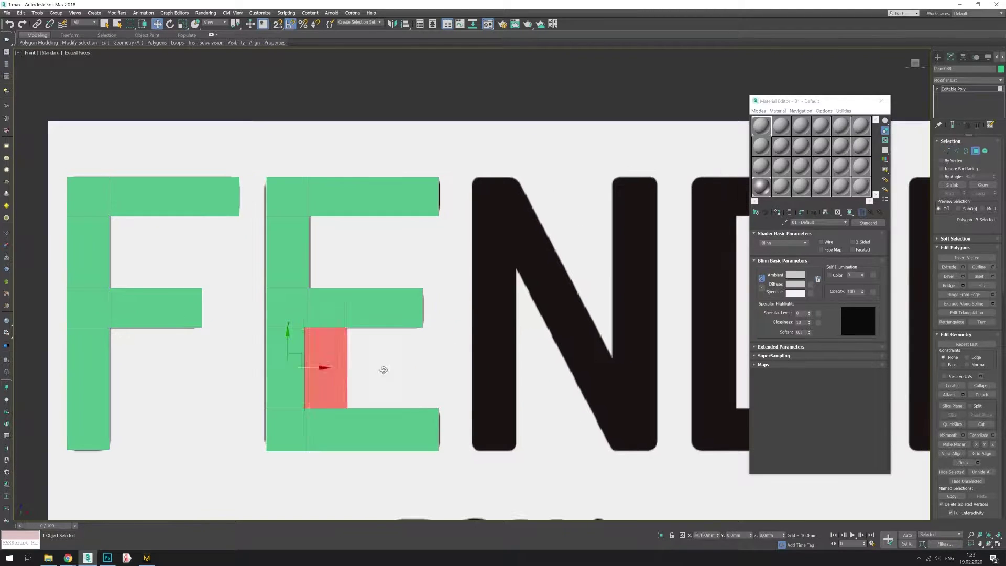
{"action": "left_click_drag", "start_coordinate": [328, 374], "coordinate": [494, 429], "text": "shift"}
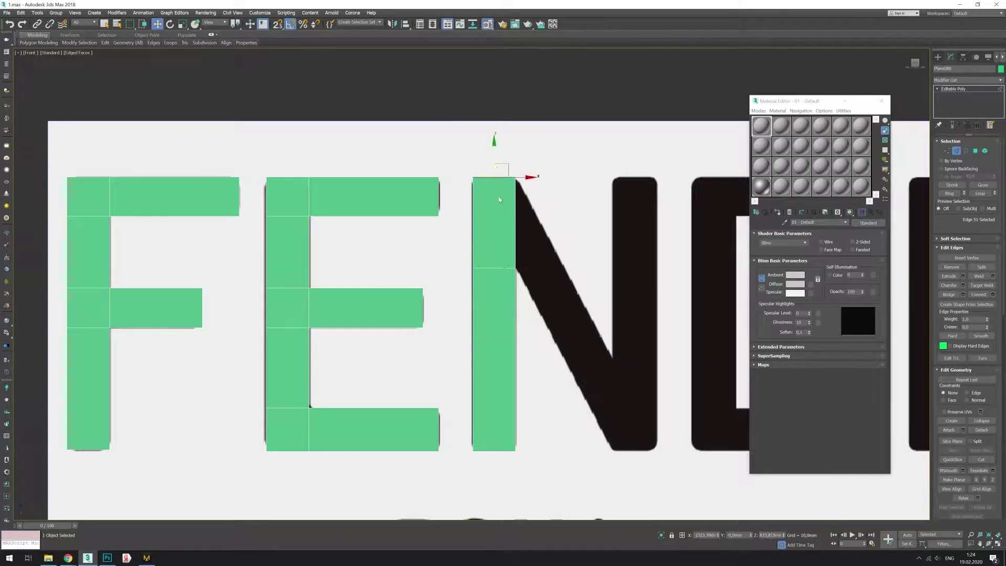
{"action": "mouse_move", "coordinate": [499, 199]}
{"action": "left_mouse_down", "text": "shift"}
{"action": "mouse_move", "coordinate": [622, 404]}
{"action": "mouse_move", "coordinate": [636, 335]}
{"action": "mouse_move", "coordinate": [628, 178]}
{"action": "left_mouse_up", "text": "shift"}
Build polygons up the D's stem, around its curve and onto the I.
{"action": "middle_click_drag", "start_coordinate": [628, 273], "coordinate": [446, 273]}
{"action": "key", "text": "4"}
{"action": "left_click", "coordinate": [556, 394]}
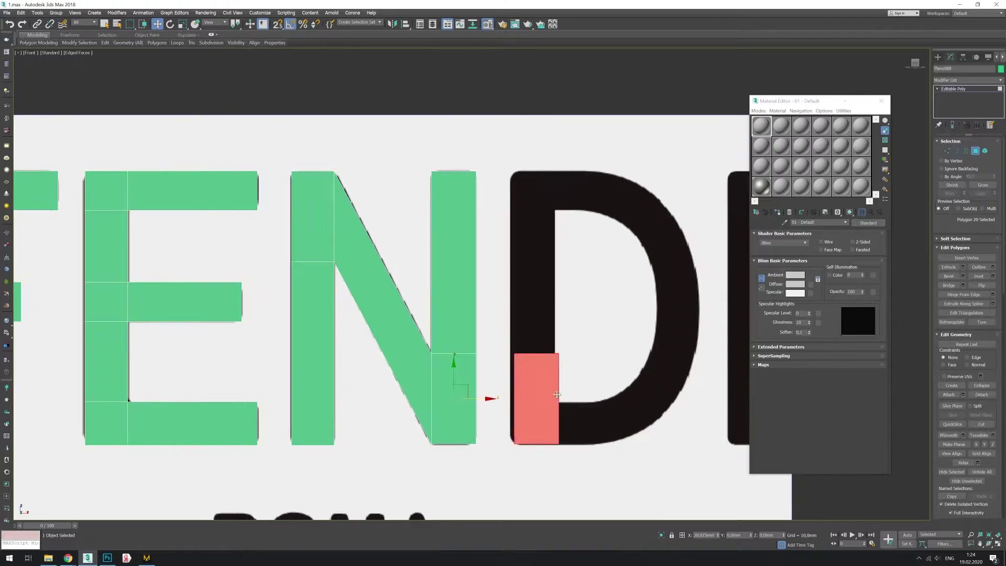
{"action": "key", "text": "2"}
{"action": "left_click_drag", "start_coordinate": [556, 394], "coordinate": [532, 173]}
{"action": "middle_click_drag", "start_coordinate": [544, 335], "coordinate": [446, 331]}
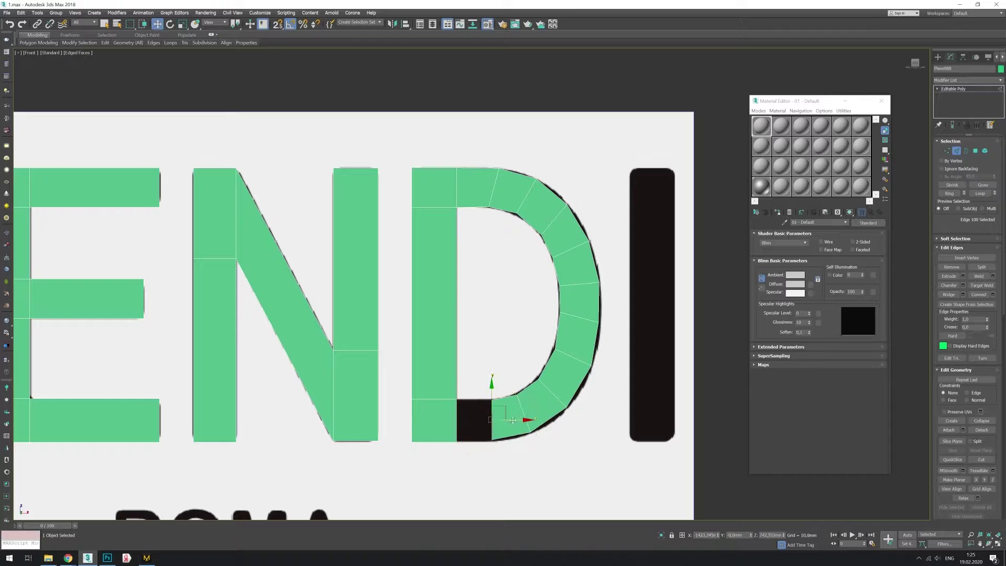
{"action": "middle_click_drag", "start_coordinate": [512, 420], "coordinate": [470, 418]}
{"action": "key", "text": "1"}
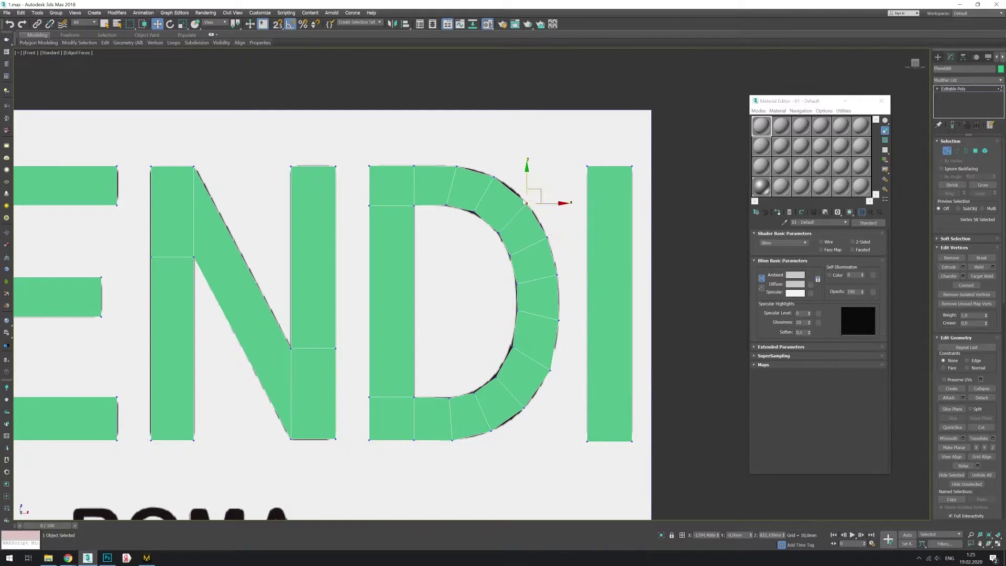
{"action": "key", "text": "2"}
{"action": "scroll", "coordinate": [458, 294], "scroll_direction": "down", "scroll_amount": 4}
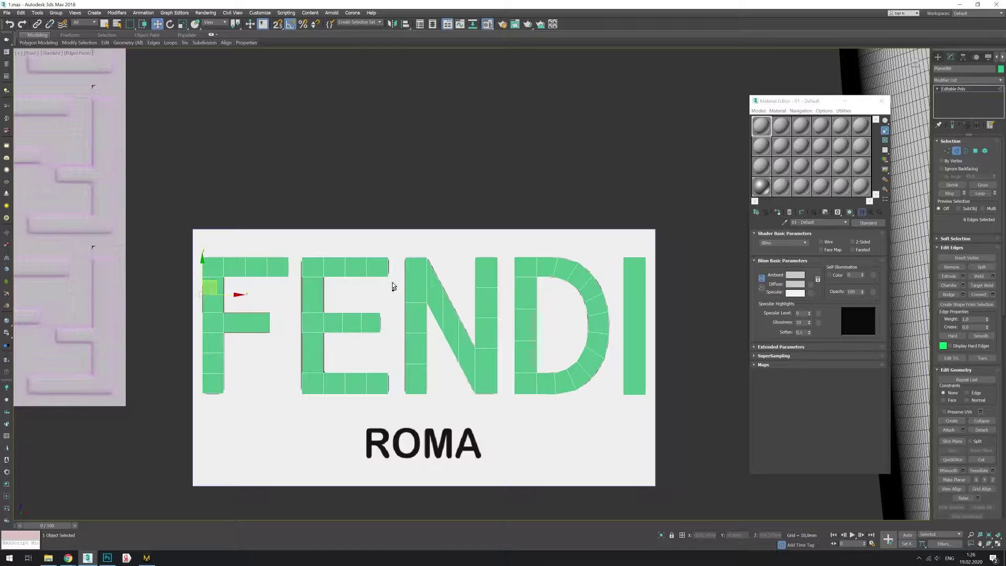
Finish the edge connections and clone the pink monogram panel off to the right.
{"action": "left_click", "coordinate": [475, 320]}
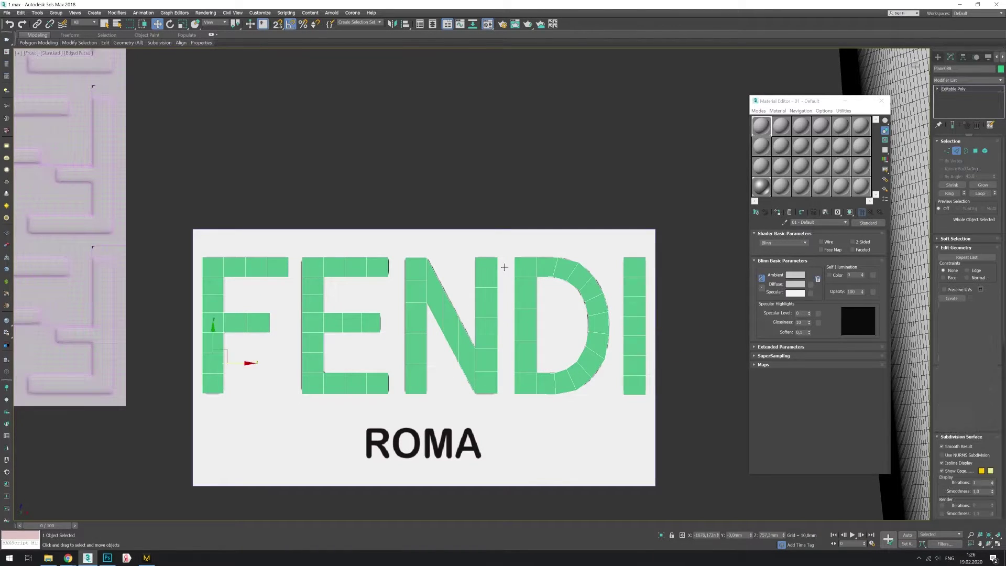
{"action": "scroll", "coordinate": [461, 314], "scroll_direction": "down", "scroll_amount": 6}
{"action": "middle_click_drag", "start_coordinate": [315, 157], "coordinate": [361, 199]}
{"action": "left_click", "coordinate": [361, 199]}
{"action": "left_click_drag", "start_coordinate": [361, 199], "coordinate": [466, 199], "text": "shift"}
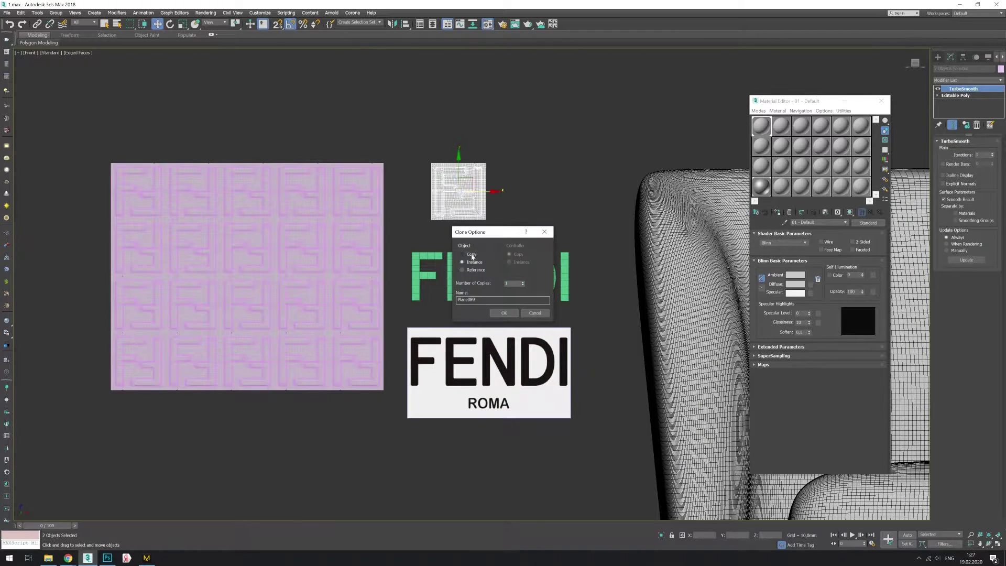
{"action": "key", "text": "Return"}
Leave sub-object editing and frame the FF monogram piece in a maximised perspective view.
{"action": "key", "text": "z"}
{"action": "key", "text": "ctrl+shift+e"}
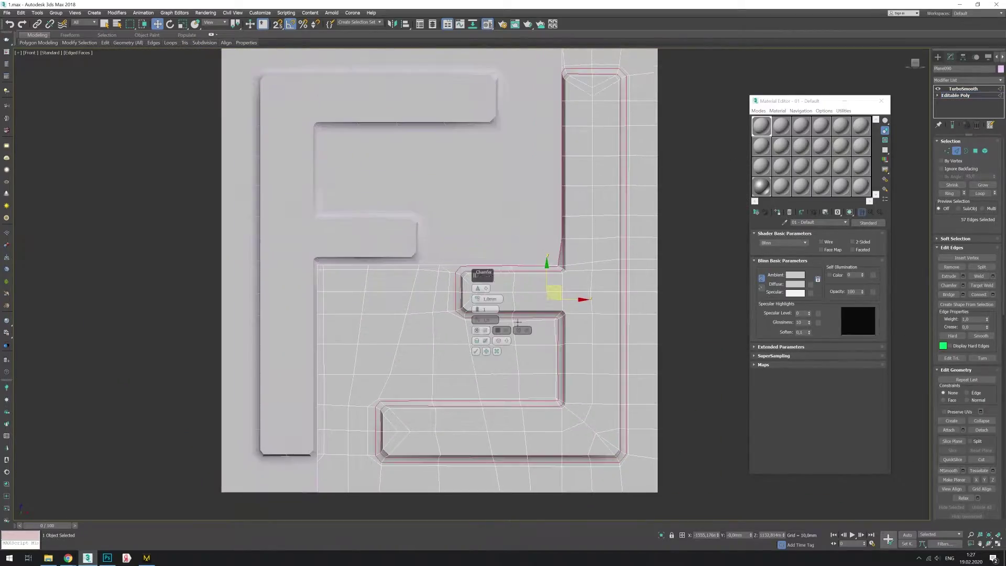
{"action": "left_click", "coordinate": [516, 330]}
{"action": "scroll", "coordinate": [502, 294], "scroll_direction": "down", "scroll_amount": 8}
{"action": "left_click", "coordinate": [490, 351]}
{"action": "left_click", "coordinate": [484, 225]}
{"action": "key", "text": "alt+w"}
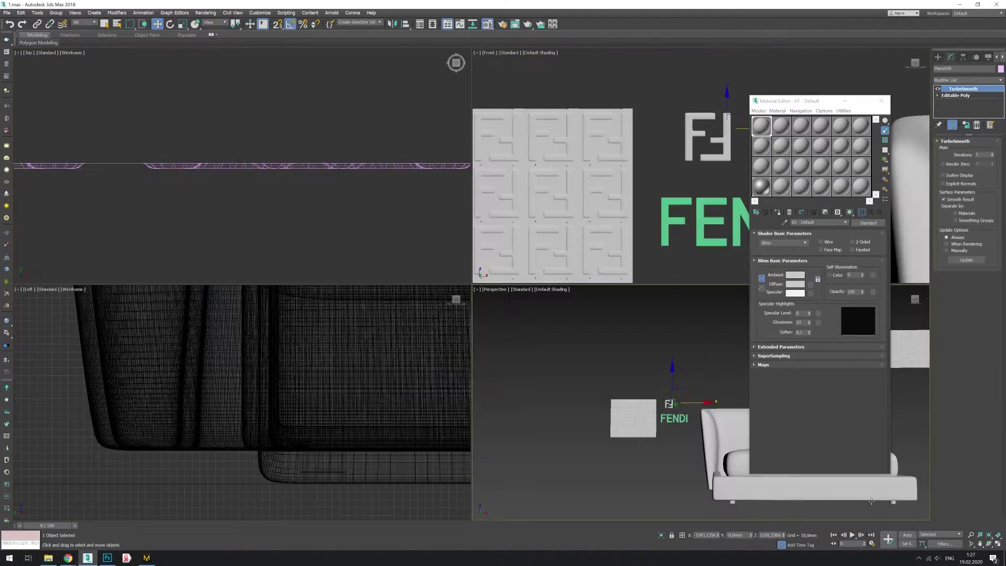
{"action": "key", "text": "alt+w"}
{"action": "key", "text": "z"}
{"action": "scroll", "coordinate": [501, 285], "scroll_direction": "down", "scroll_amount": 6}
{"action": "scroll", "coordinate": [404, 355], "scroll_direction": "up", "scroll_amount": 3}
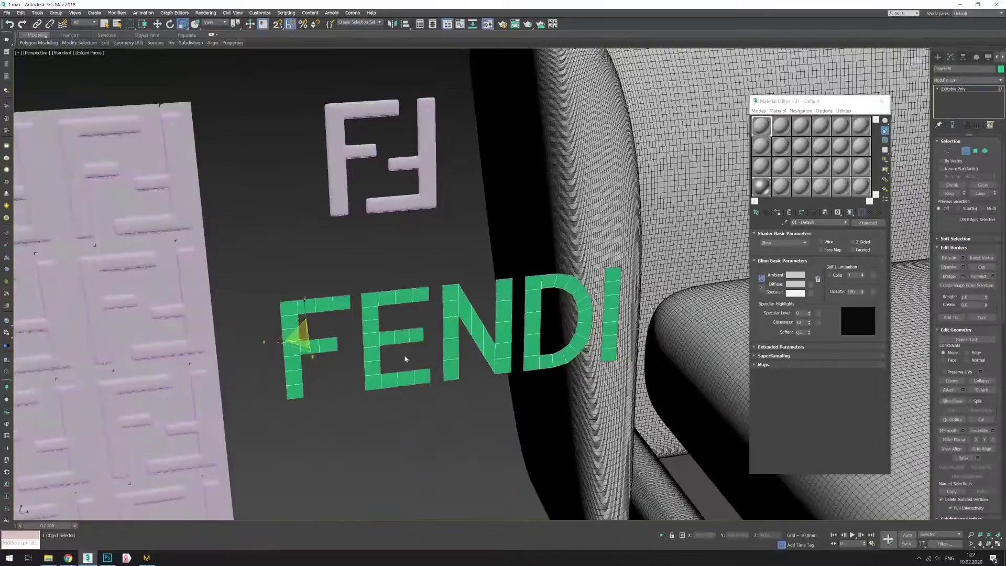
Select the FF monogram's vertices, scale them, and remove the inner faces of the F letters.
{"action": "left_click", "coordinate": [404, 355]}
{"action": "key", "text": "w"}
{"action": "key", "text": "z"}
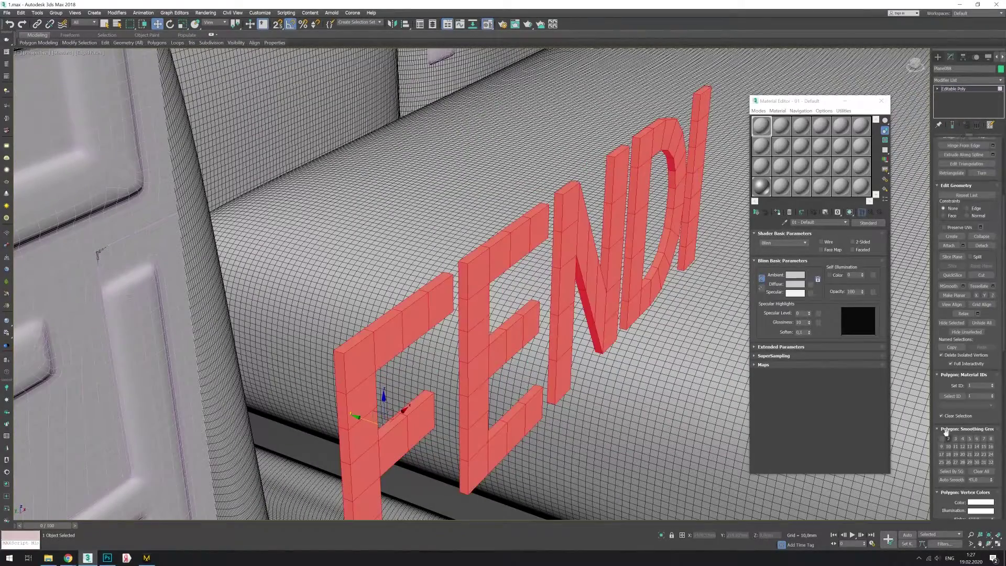
{"action": "scroll", "coordinate": [461, 309], "scroll_direction": "down", "scroll_amount": 5}
{"action": "left_click", "coordinate": [323, 185]}
{"action": "key", "text": "z"}
{"action": "scroll", "coordinate": [450, 247], "scroll_direction": "up", "scroll_amount": 4}
{"action": "key", "text": "F4"}
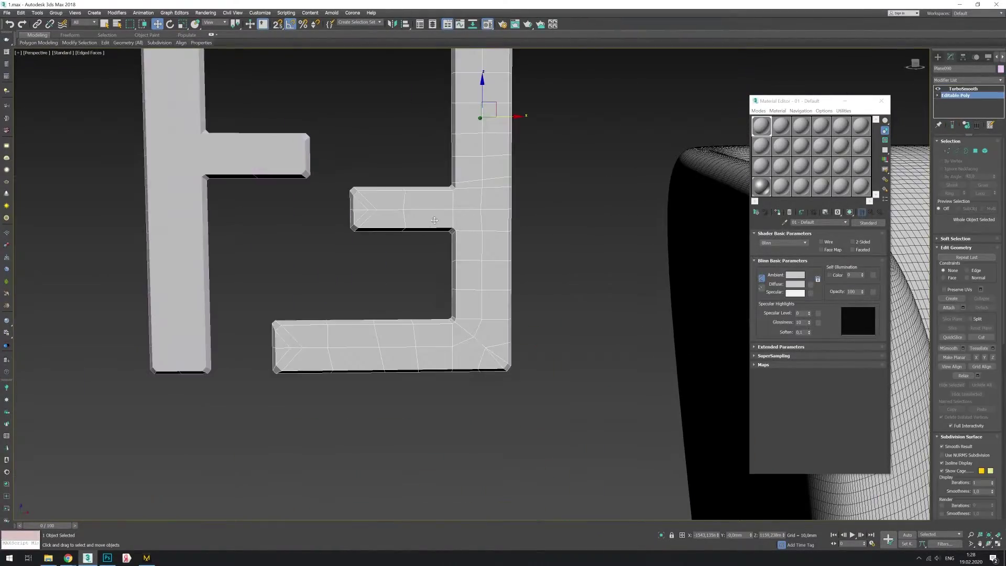
{"action": "scroll", "coordinate": [326, 336], "scroll_direction": "down", "scroll_amount": 1}
{"action": "middle_click_drag", "start_coordinate": [326, 337], "coordinate": [414, 321], "text": "alt"}
{"action": "key", "text": "r"}
{"action": "key", "text": "ctrl+z"}
{"action": "key", "text": "shift+z"}
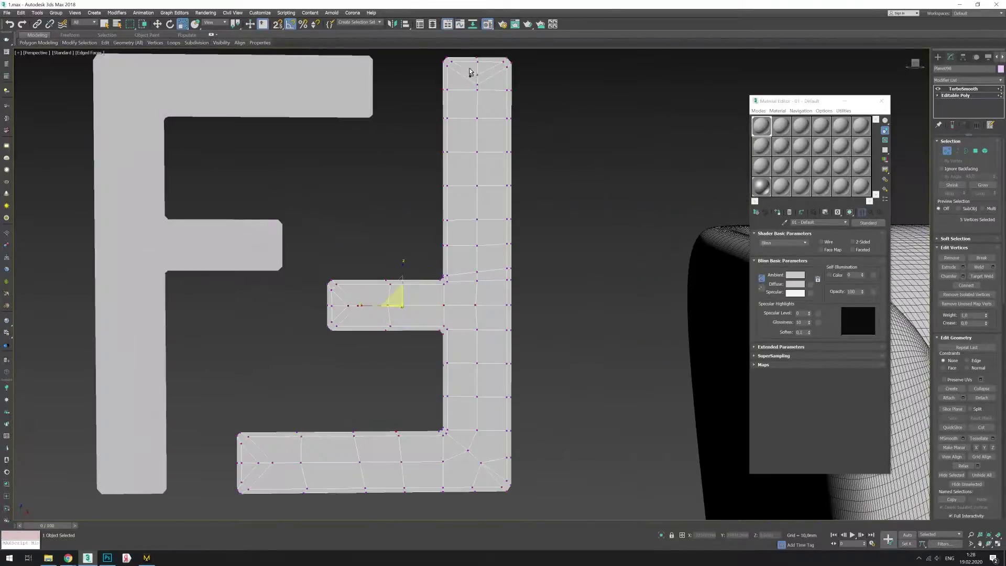
{"action": "key", "text": "ctrl+z"}
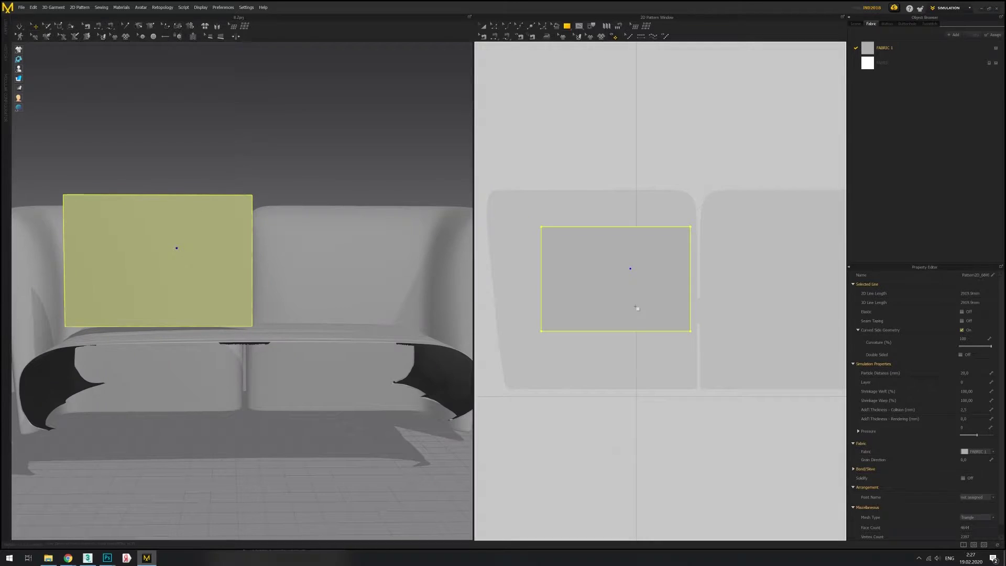
Offset the pillow pattern's outline as an internal line to form an inset border.
{"action": "right_click", "coordinate": [619, 242]}
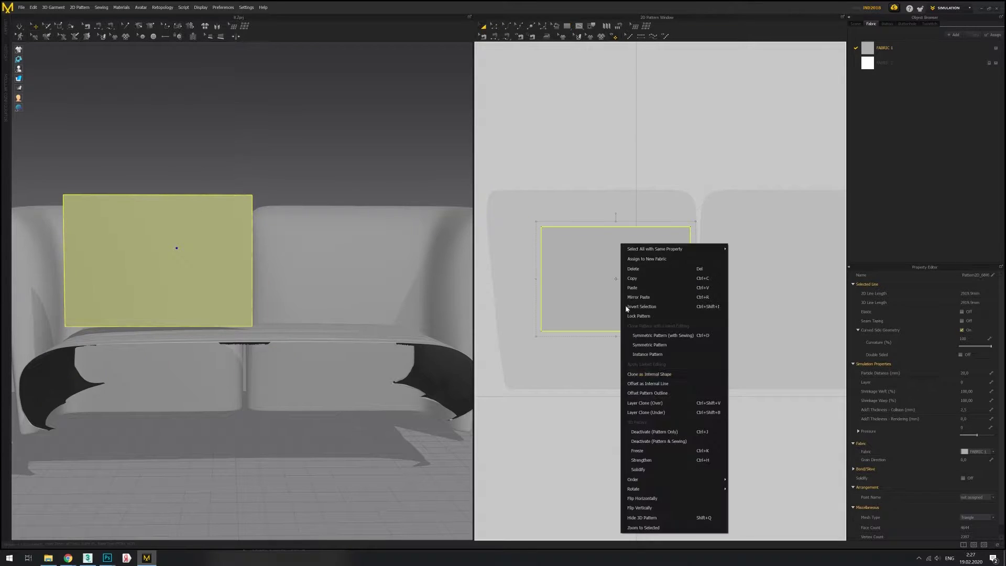
{"action": "left_click", "coordinate": [628, 354]}
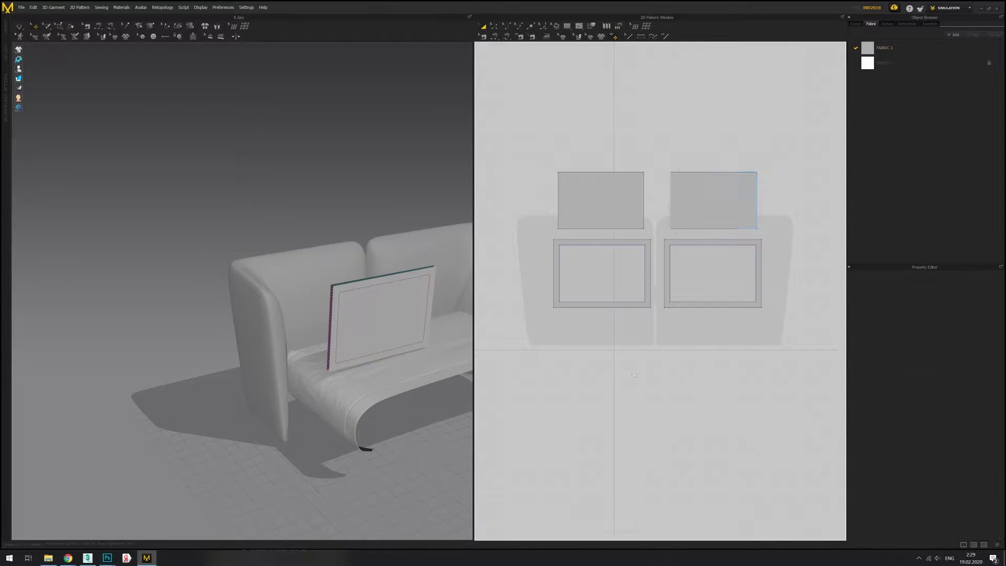
{"action": "right_click_drag", "start_coordinate": [325, 336], "coordinate": [295, 338]}
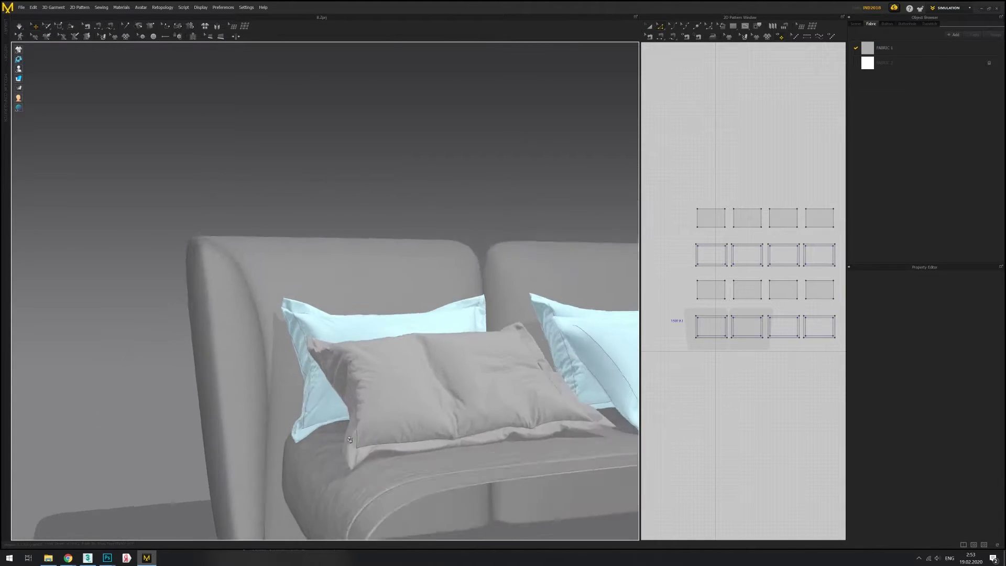
Select the front pillow's border piece and inspect the pillows from several angles.
{"action": "right_click_drag", "start_coordinate": [350, 439], "coordinate": [342, 449]}
{"action": "left_click", "coordinate": [341, 448]}
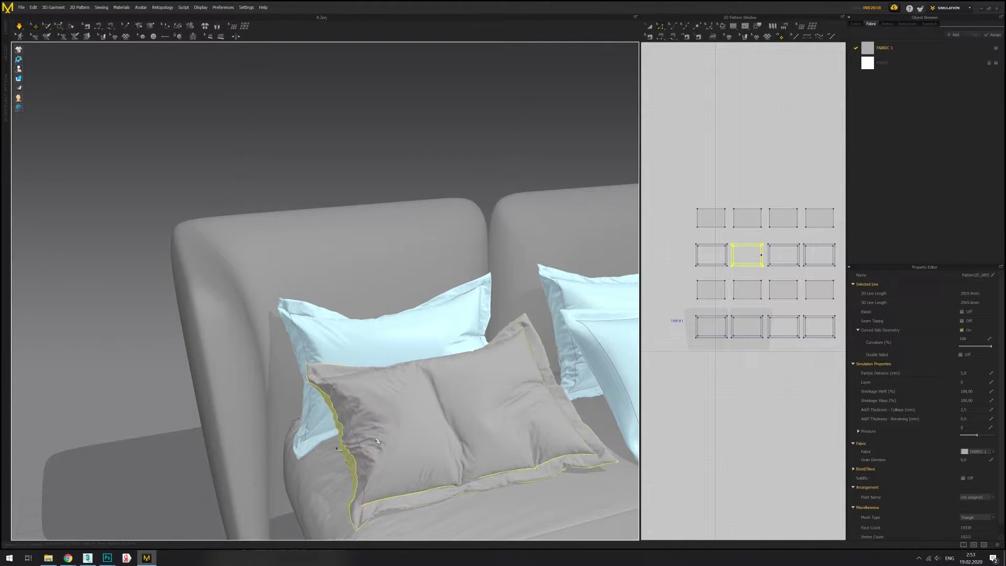
{"action": "key", "text": "2"}
{"action": "left_click", "coordinate": [621, 460]}
{"action": "scroll", "coordinate": [621, 460], "scroll_direction": "up", "scroll_amount": 3}
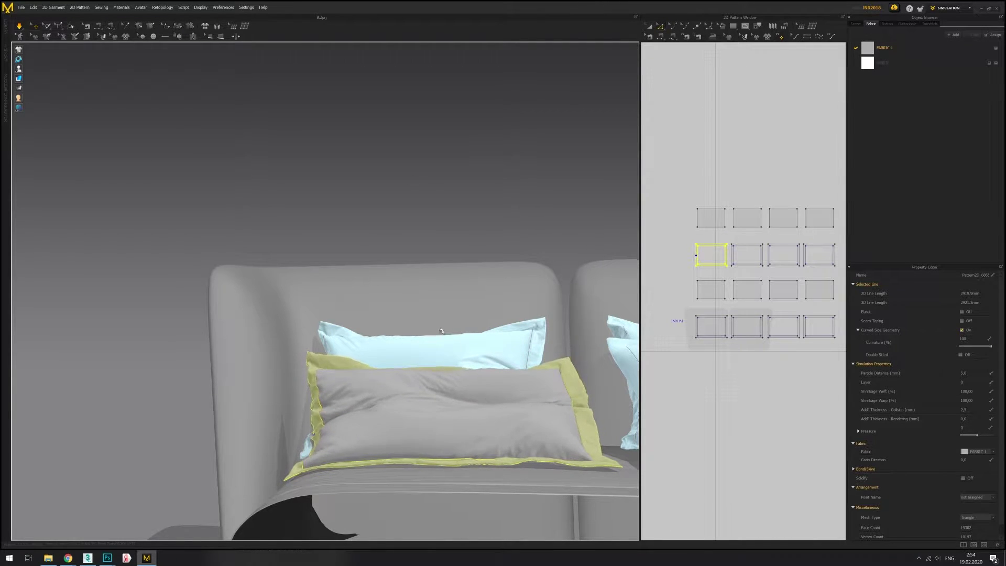
{"action": "right_click_drag", "start_coordinate": [441, 331], "coordinate": [306, 349]}
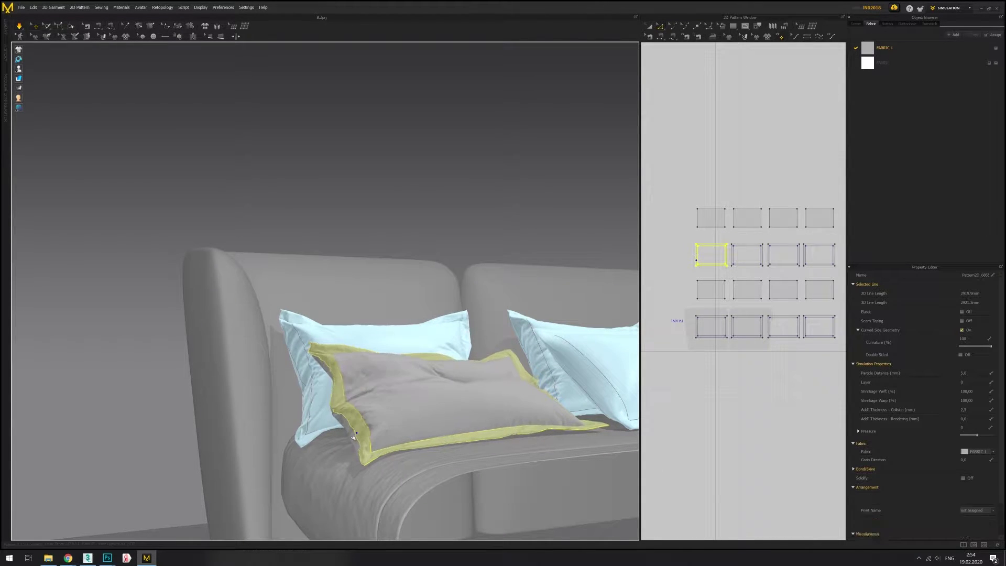
{"action": "right_click_drag", "start_coordinate": [354, 436], "coordinate": [591, 416]}
{"action": "right_click_drag", "start_coordinate": [467, 414], "coordinate": [344, 426]}
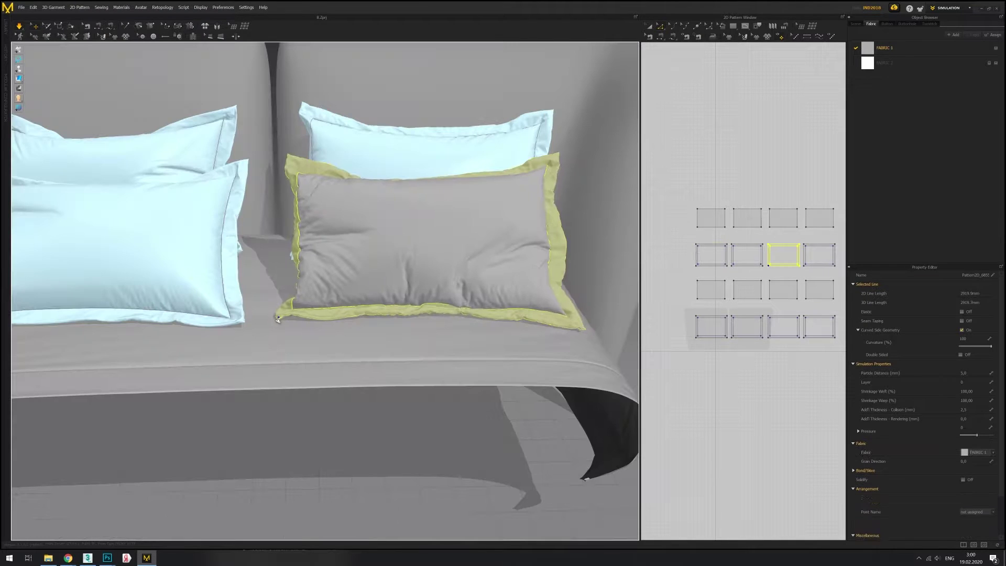
{"action": "left_click", "coordinate": [343, 427]}
{"action": "scroll", "coordinate": [354, 386], "scroll_direction": "down", "scroll_amount": 3}
Select pillows on the right and left seats and orbit to look down on them.
{"action": "right_click_drag", "start_coordinate": [354, 386], "coordinate": [400, 400]}
{"action": "left_click", "coordinate": [449, 280]}
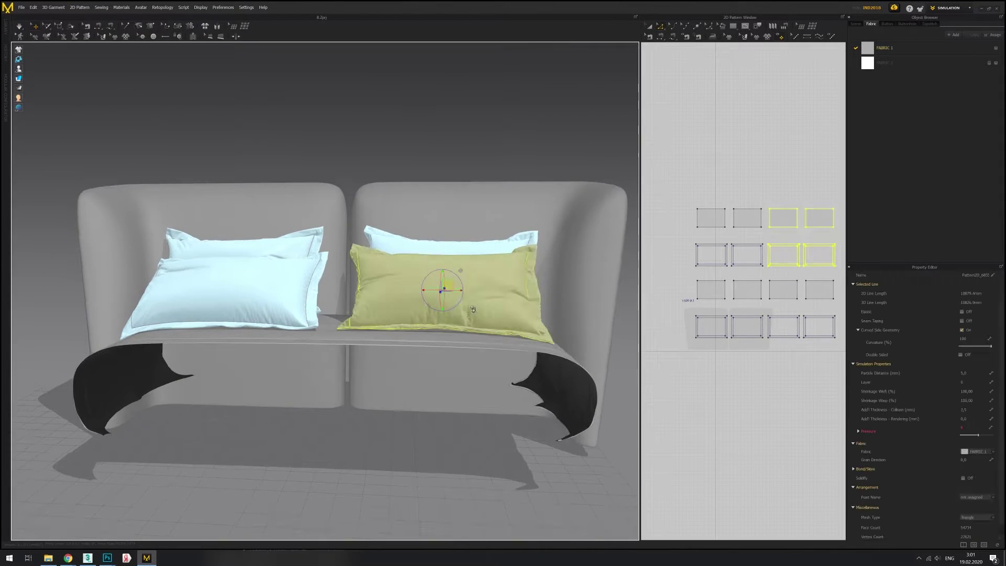
{"action": "right_click_drag", "start_coordinate": [449, 281], "coordinate": [314, 294]}
{"action": "left_click", "coordinate": [281, 314]}
{"action": "scroll", "coordinate": [376, 291], "scroll_direction": "up", "scroll_amount": 3}
{"action": "right_click_drag", "start_coordinate": [375, 291], "coordinate": [289, 297]}
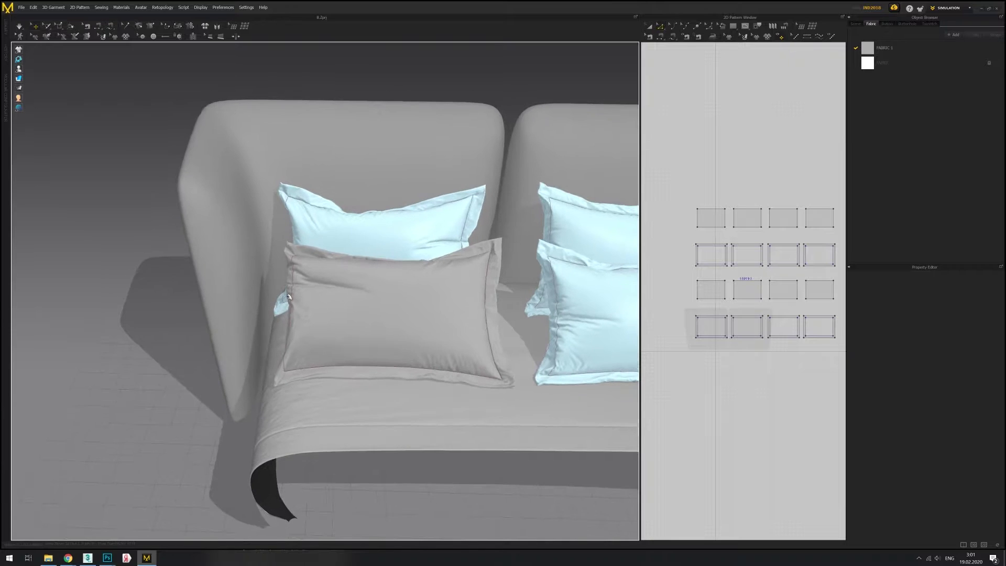
{"action": "left_click", "coordinate": [286, 297]}
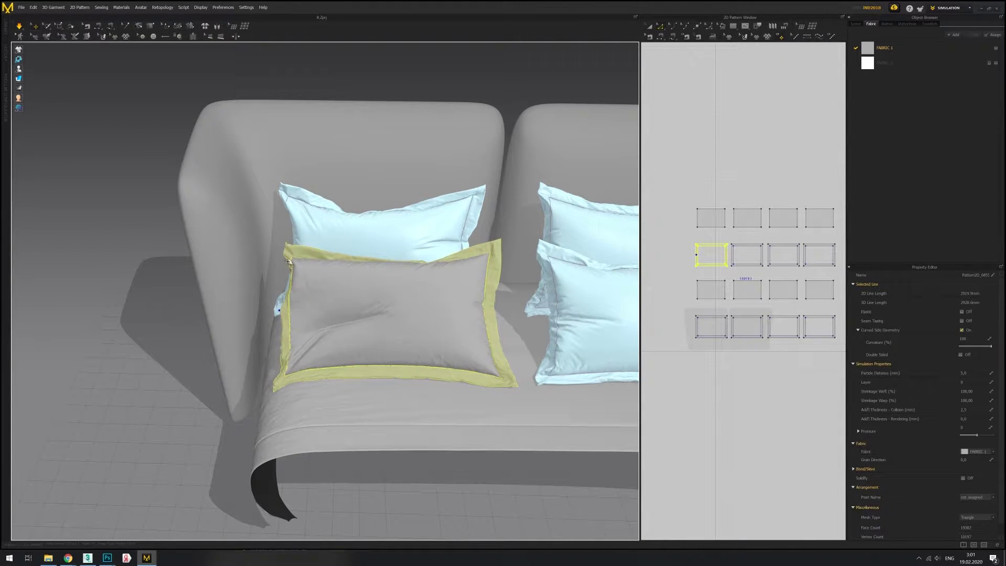
{"action": "right_click_drag", "start_coordinate": [305, 299], "coordinate": [446, 377]}
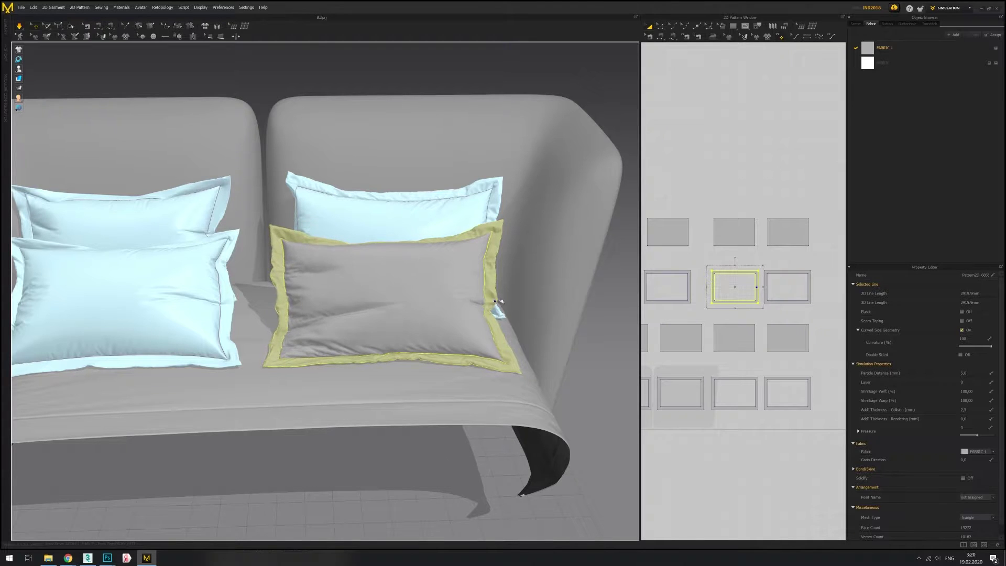
{"action": "mouse_move", "coordinate": [502, 316]}
{"action": "right_mouse_down"}
{"action": "mouse_move", "coordinate": [525, 324]}
{"action": "mouse_move", "coordinate": [496, 314]}
{"action": "right_mouse_up"}
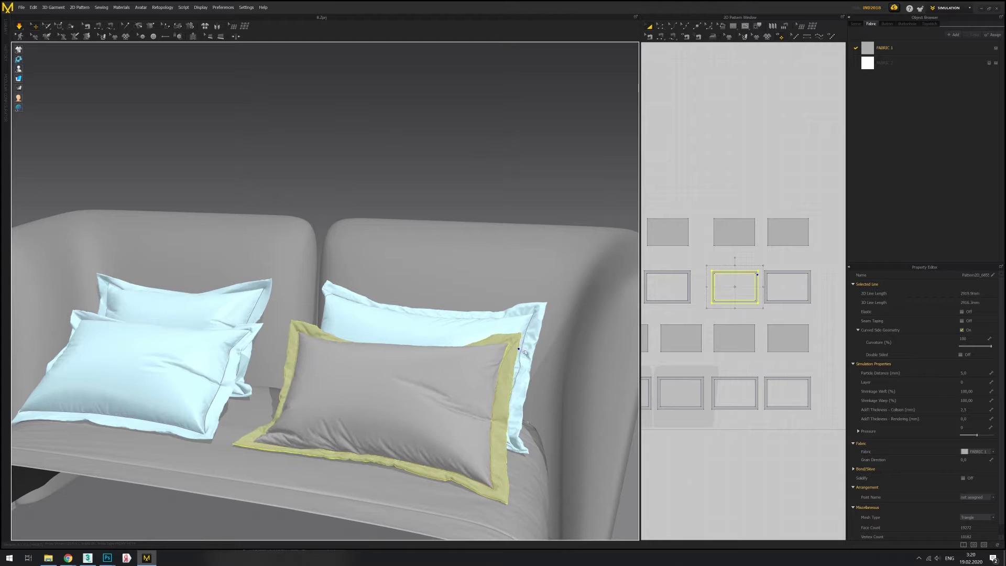
{"action": "right_click_drag", "start_coordinate": [524, 353], "coordinate": [481, 361]}
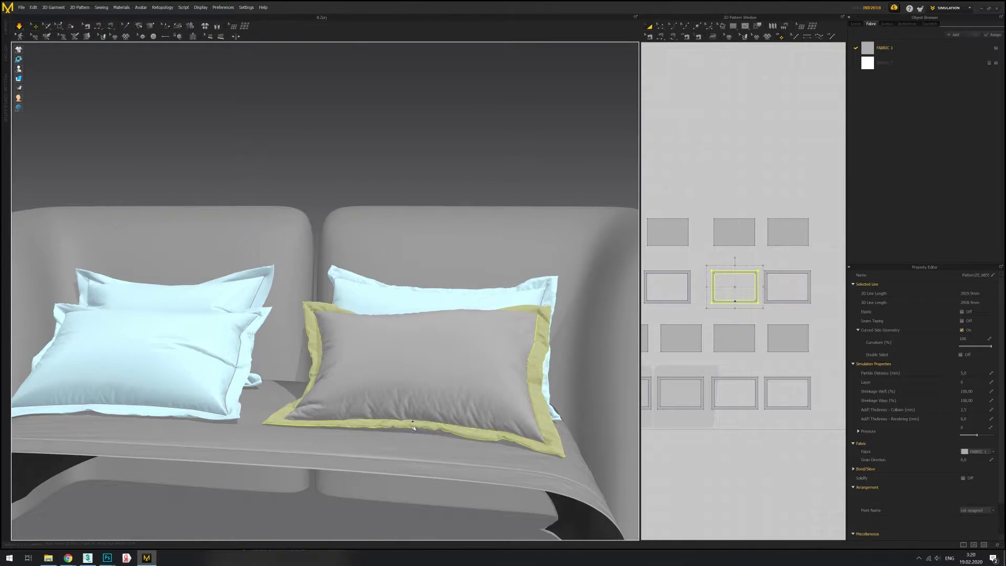
{"action": "right_click_drag", "start_coordinate": [459, 439], "coordinate": [460, 413]}
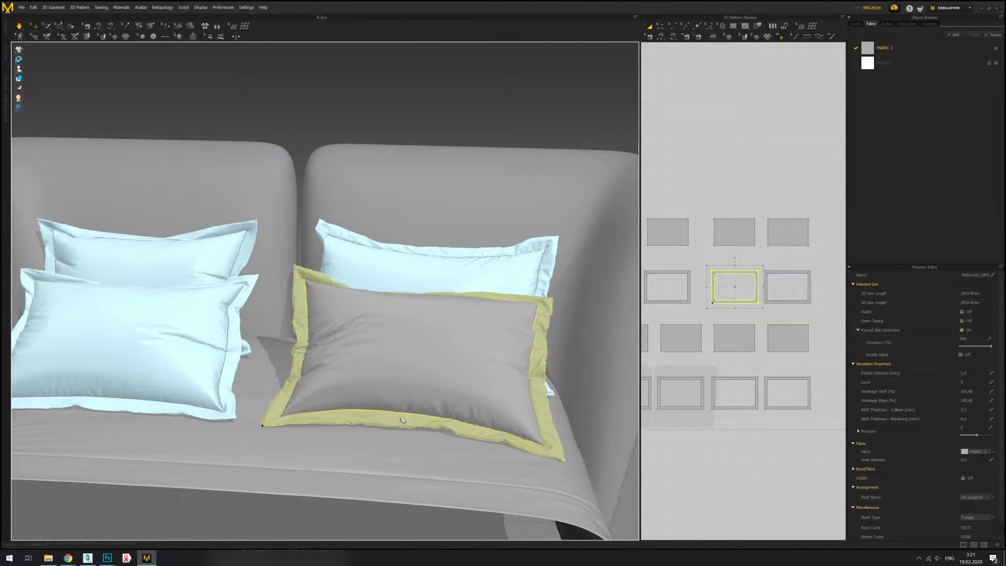
{"action": "scroll", "coordinate": [402, 419], "scroll_direction": "down", "scroll_amount": 3}
{"action": "right_click_drag", "start_coordinate": [401, 419], "coordinate": [395, 385]}
{"action": "scroll", "coordinate": [394, 385], "scroll_direction": "up", "scroll_amount": 3}
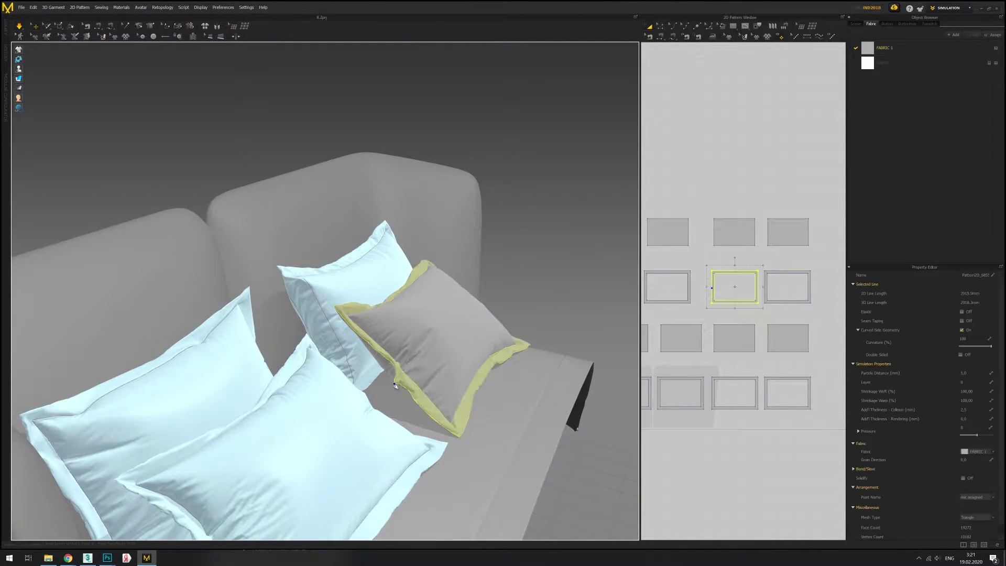
Select the front right pillow's pattern pieces and open its context menu to freeze it.
{"action": "key", "text": "2"}
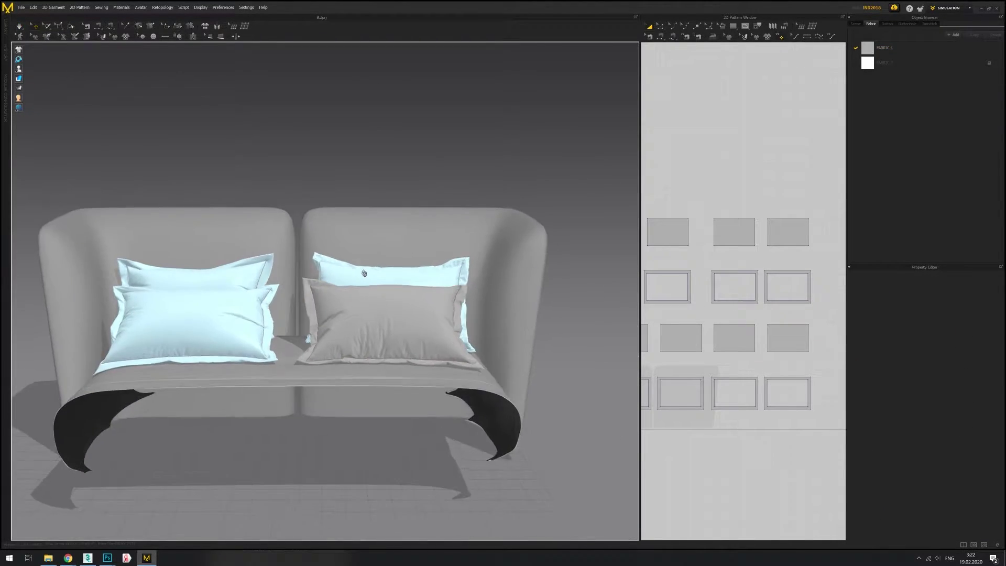
{"action": "scroll", "coordinate": [368, 410], "scroll_direction": "down", "scroll_amount": 3}
{"action": "left_click_drag", "start_coordinate": [705, 207], "coordinate": [832, 315]}
{"action": "right_click", "coordinate": [410, 45]}
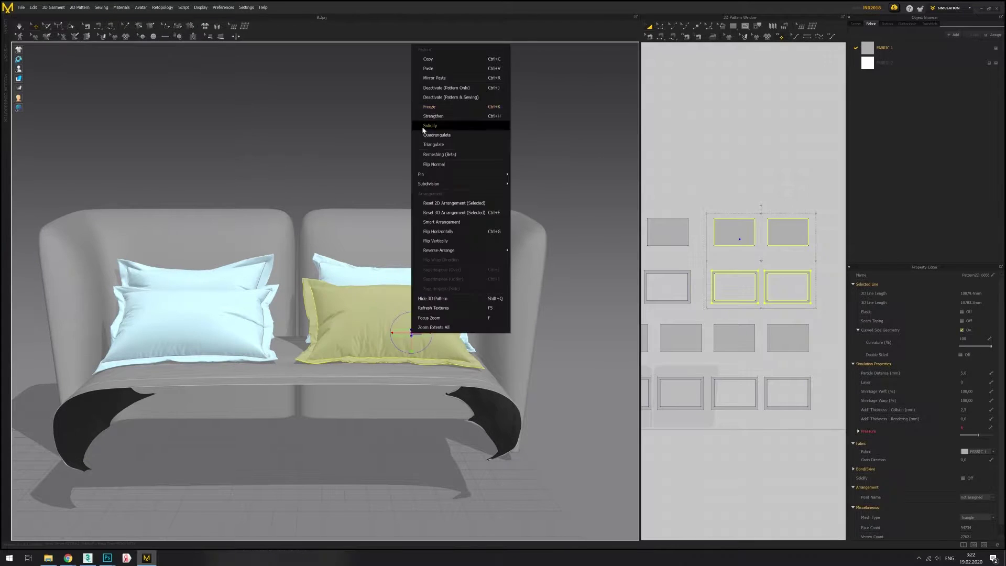
{"action": "right_click", "coordinate": [310, 23]}
{"action": "scroll", "coordinate": [395, 339], "scroll_direction": "up", "scroll_amount": 3}
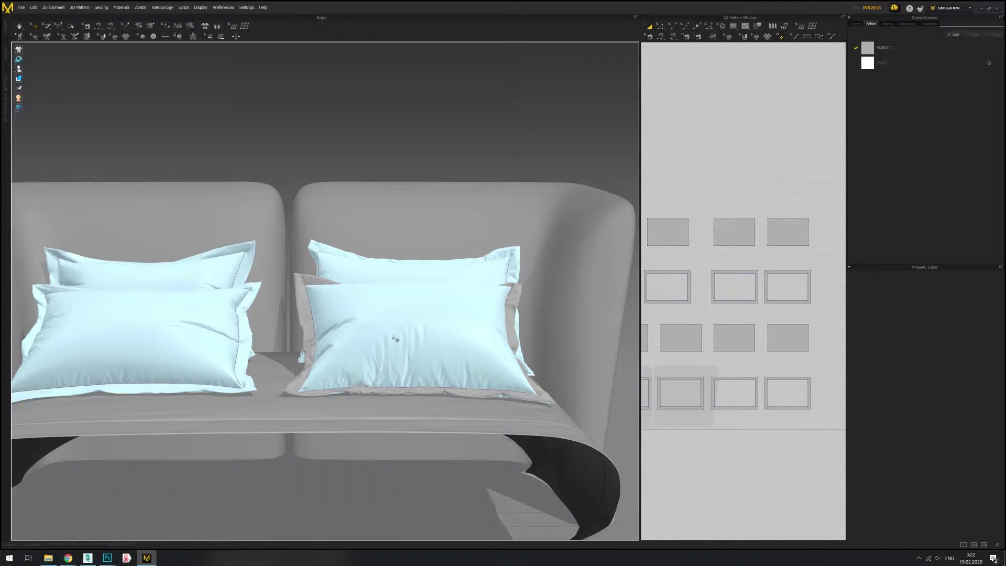
{"action": "right_click", "coordinate": [507, 320]}
{"action": "left_click", "coordinate": [461, 269]}
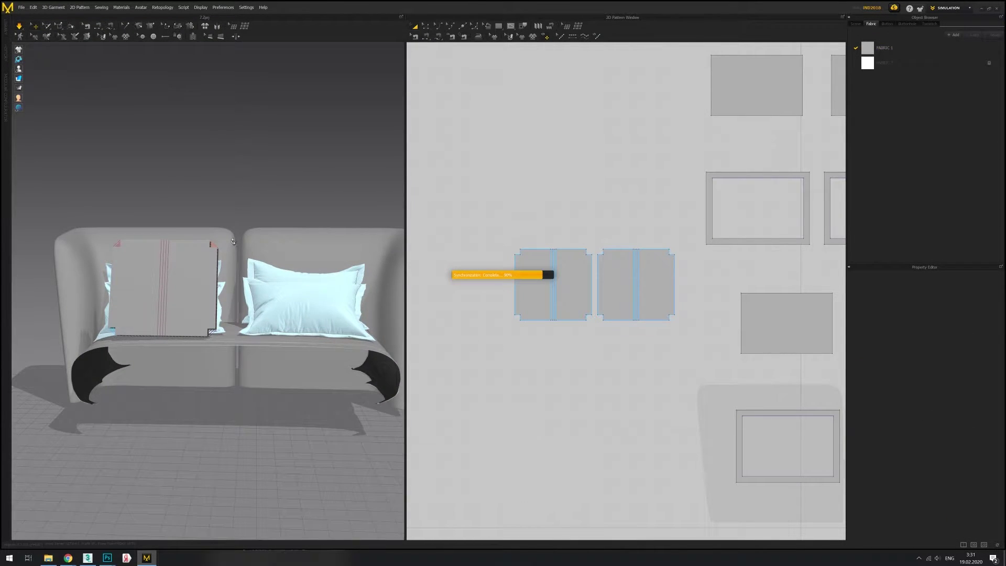
Select the square cushion and its panels on the left seat, then clear the selection.
{"action": "left_click", "coordinate": [150, 239]}
{"action": "mouse_move", "coordinate": [150, 239]}
{"action": "right_mouse_down"}
{"action": "mouse_move", "coordinate": [125, 403]}
{"action": "mouse_move", "coordinate": [235, 381]}
{"action": "mouse_move", "coordinate": [202, 335]}
{"action": "mouse_move", "coordinate": [220, 378]}
{"action": "mouse_move", "coordinate": [258, 193]}
{"action": "right_mouse_up"}
{"action": "left_click", "coordinate": [125, 403]}
{"action": "left_click", "coordinate": [202, 335]}
{"action": "left_click", "coordinate": [692, 273]}
{"action": "left_click", "coordinate": [220, 377]}
{"action": "left_click", "coordinate": [247, 224]}
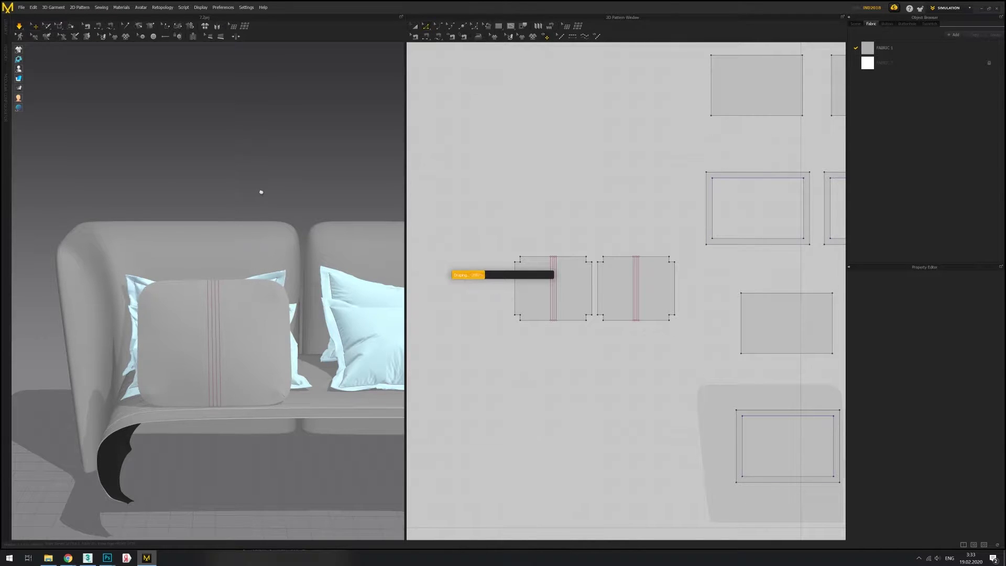
Stop the simulation, reselect the square cushion and shift its patterns left in the layout.
{"action": "key", "text": "space"}
{"action": "left_click", "coordinate": [207, 161]}
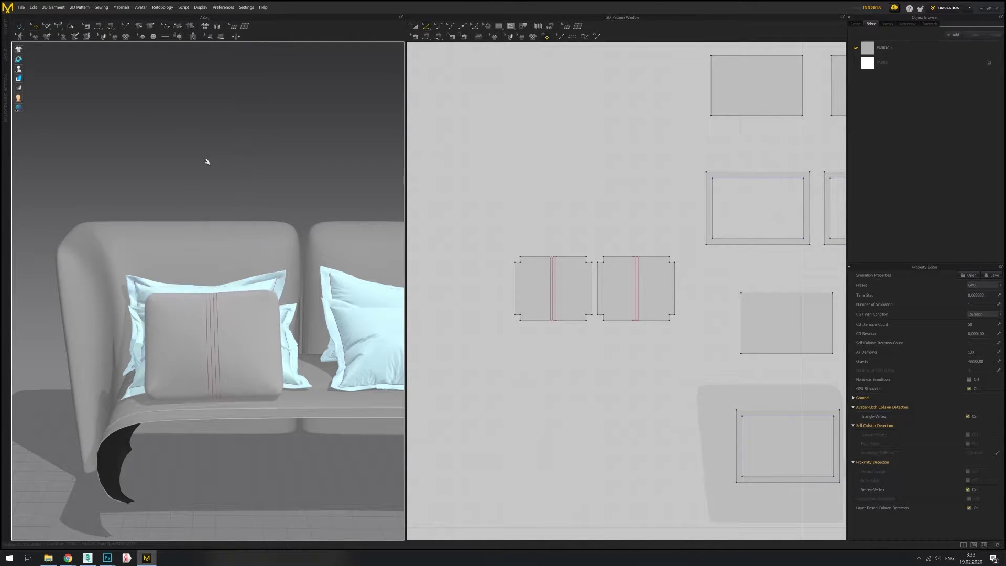
{"action": "left_click", "coordinate": [231, 323]}
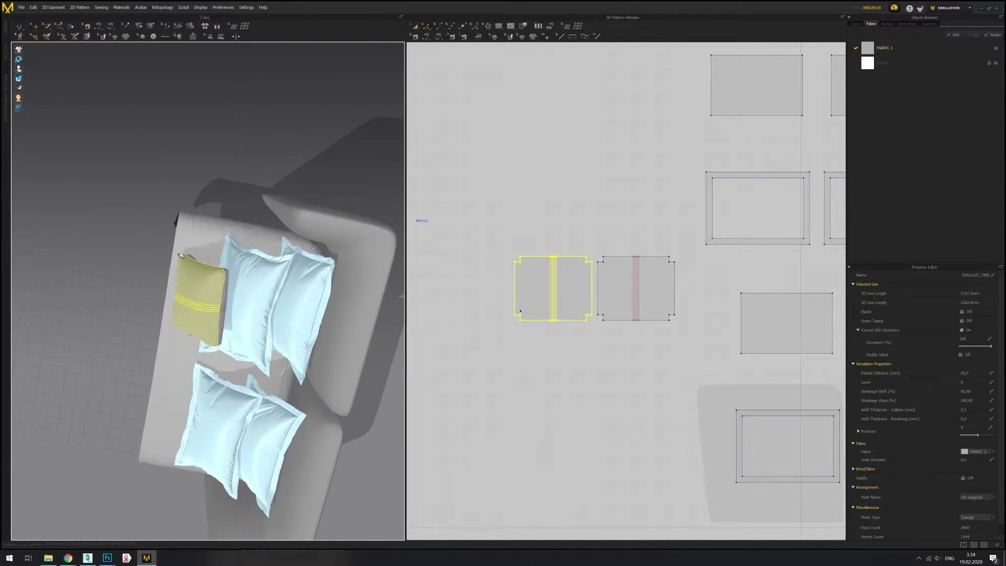
{"action": "right_click_drag", "start_coordinate": [187, 306], "coordinate": [225, 295]}
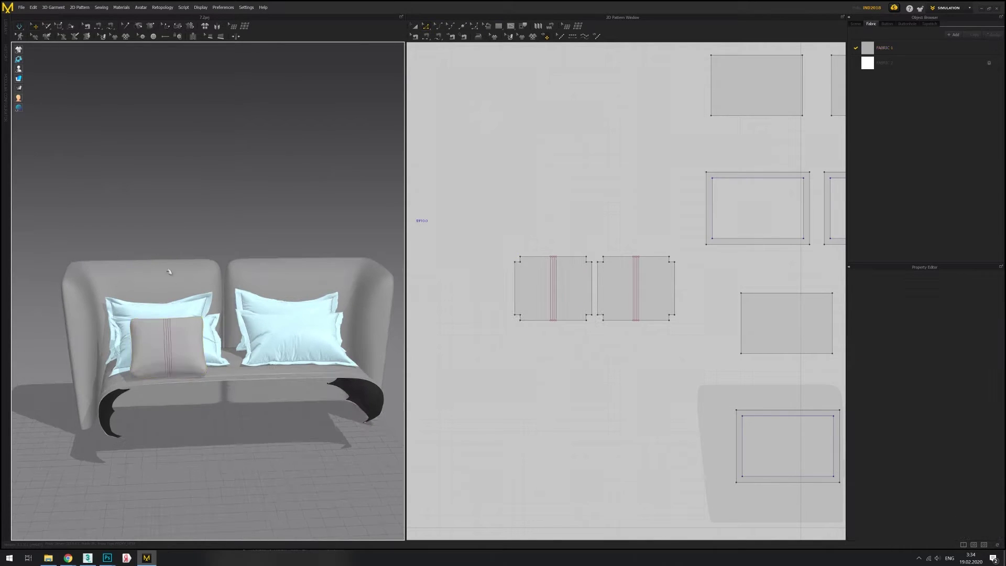
{"action": "left_click", "coordinate": [167, 341]}
{"action": "left_click_drag", "start_coordinate": [628, 296], "coordinate": [521, 297]}
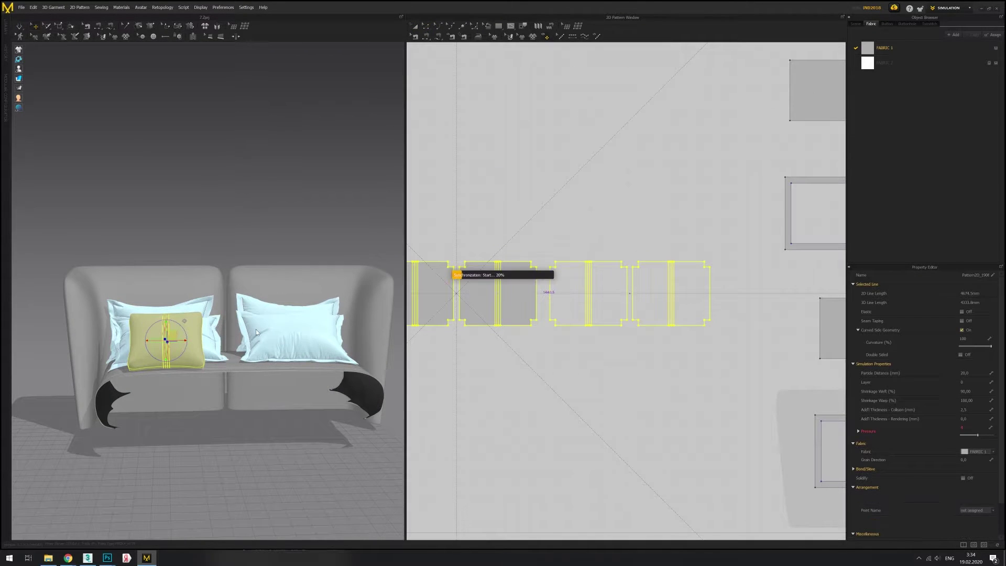
Select the left grey cushion from the front view and focus the view on it.
{"action": "right_click_drag", "start_coordinate": [265, 338], "coordinate": [253, 366]}
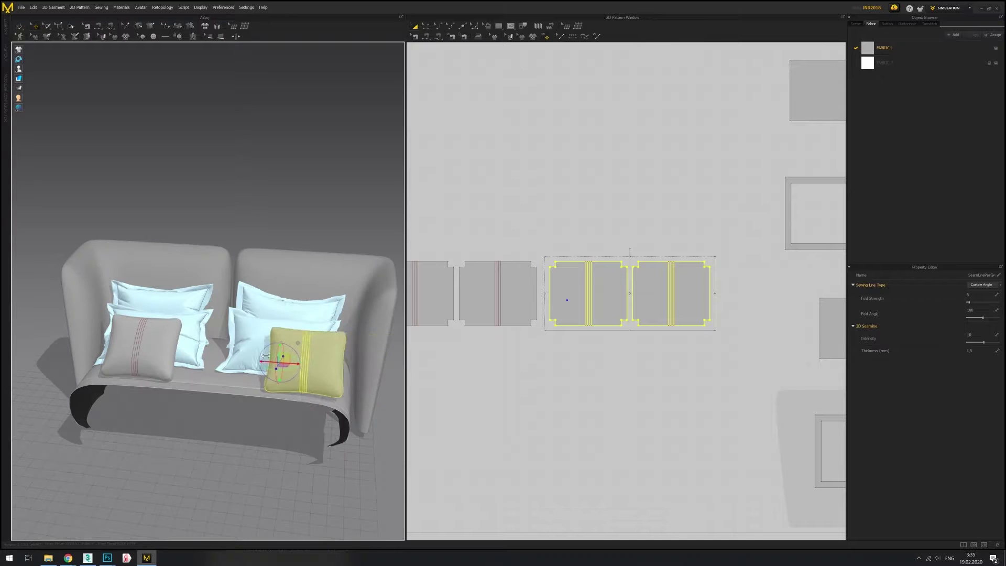
{"action": "left_click", "coordinate": [254, 366]}
{"action": "key", "text": "2"}
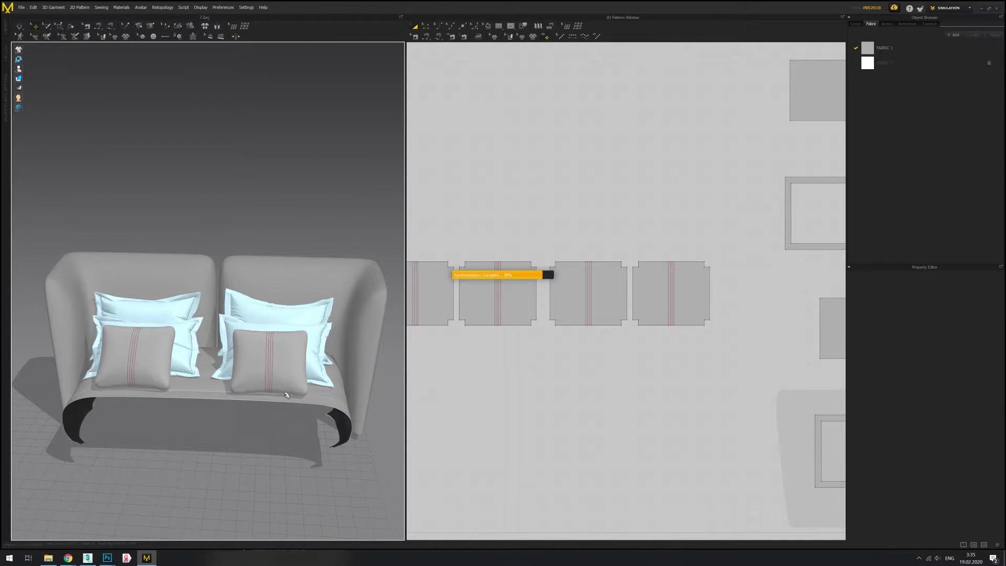
{"action": "left_click", "coordinate": [250, 389]}
{"action": "key", "text": "2"}
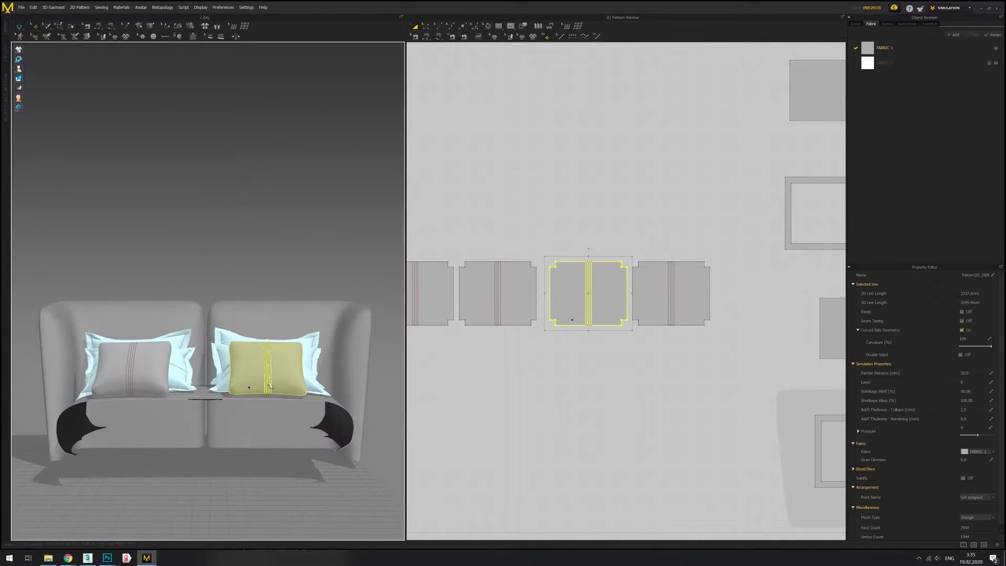
{"action": "right_click", "coordinate": [568, 338]}
{"action": "right_click", "coordinate": [286, 355]}
{"action": "left_click", "coordinate": [304, 188]}
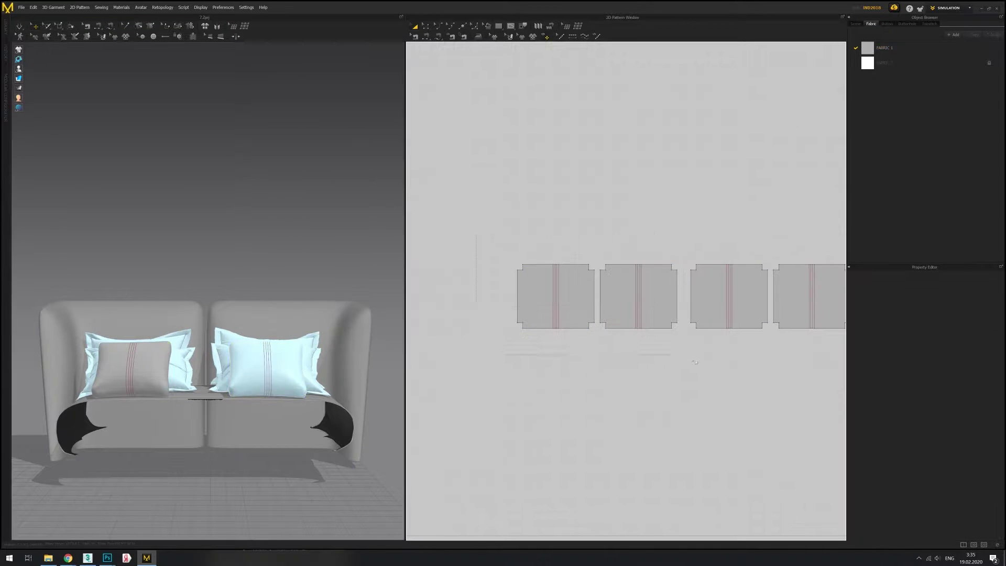
{"action": "left_click", "coordinate": [131, 361]}
{"action": "key", "text": "f"}
Simulate the left cushion until it settles into a plumper, squarer shape.
{"action": "left_click", "coordinate": [19, 36]}
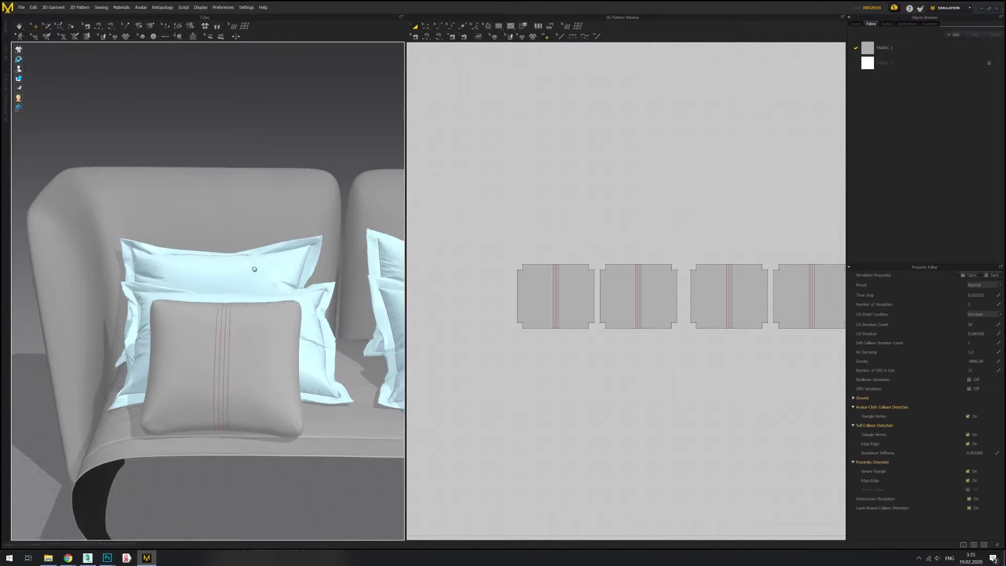
{"action": "key", "text": "space"}
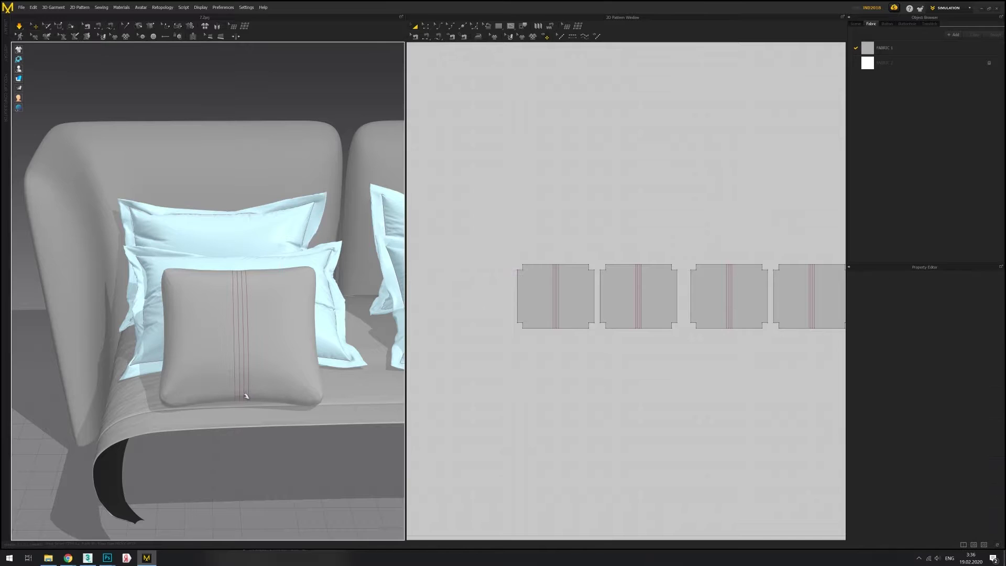
{"action": "left_click", "coordinate": [241, 398]}
{"action": "key", "text": "space"}
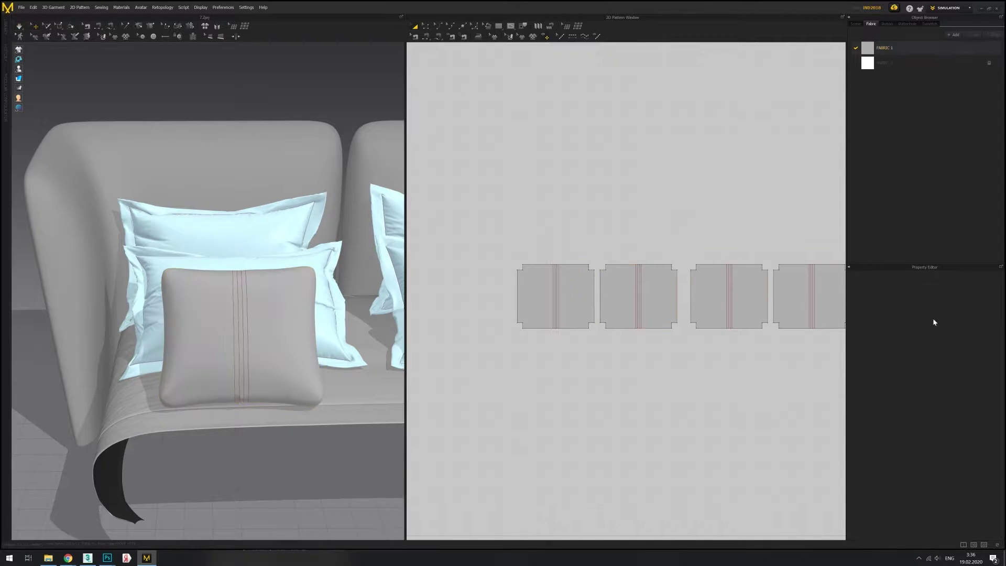
{"action": "key", "text": "space"}
{"action": "left_click", "coordinate": [249, 405]}
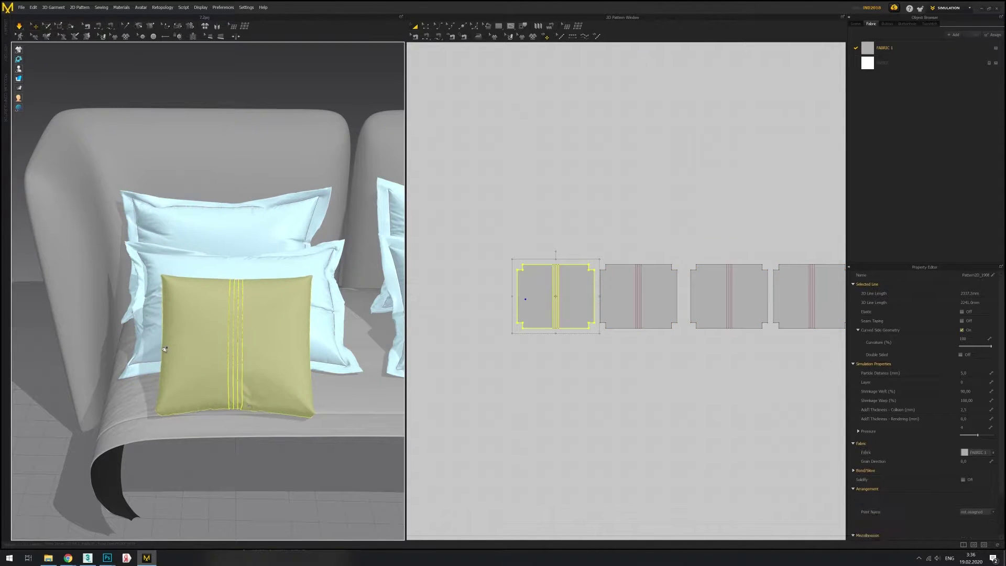
Orbit around the settled cushion and reselect it to check its shape.
{"action": "right_click_drag", "start_coordinate": [164, 349], "coordinate": [216, 406]}
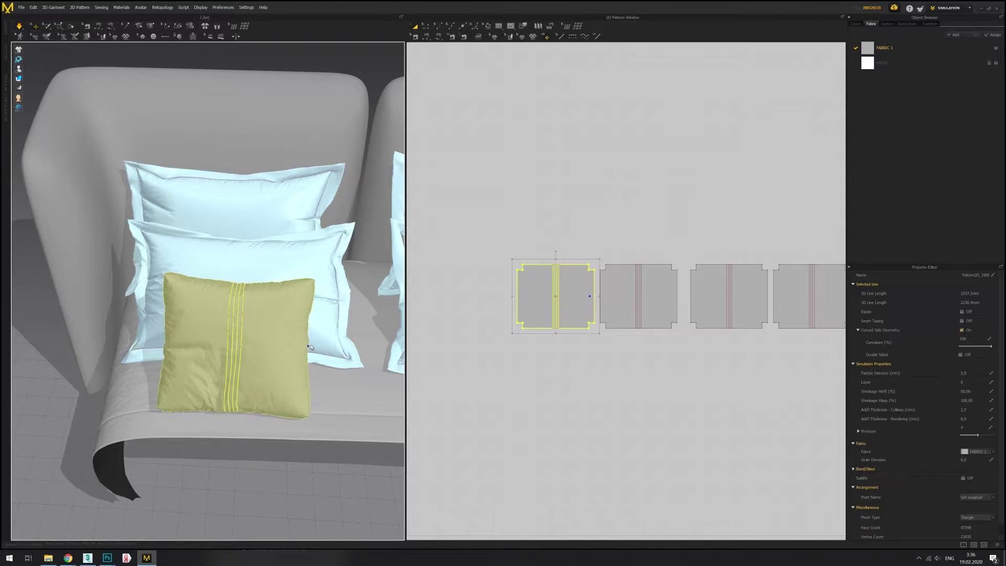
{"action": "scroll", "coordinate": [309, 346], "scroll_direction": "down", "scroll_amount": 2}
{"action": "mouse_move", "coordinate": [309, 346]}
{"action": "right_mouse_down"}
{"action": "mouse_move", "coordinate": [209, 330]}
{"action": "mouse_move", "coordinate": [220, 314]}
{"action": "right_mouse_up"}
{"action": "left_click", "coordinate": [209, 331]}
{"action": "scroll", "coordinate": [220, 314], "scroll_direction": "up", "scroll_amount": 3}
{"action": "left_click", "coordinate": [171, 297]}
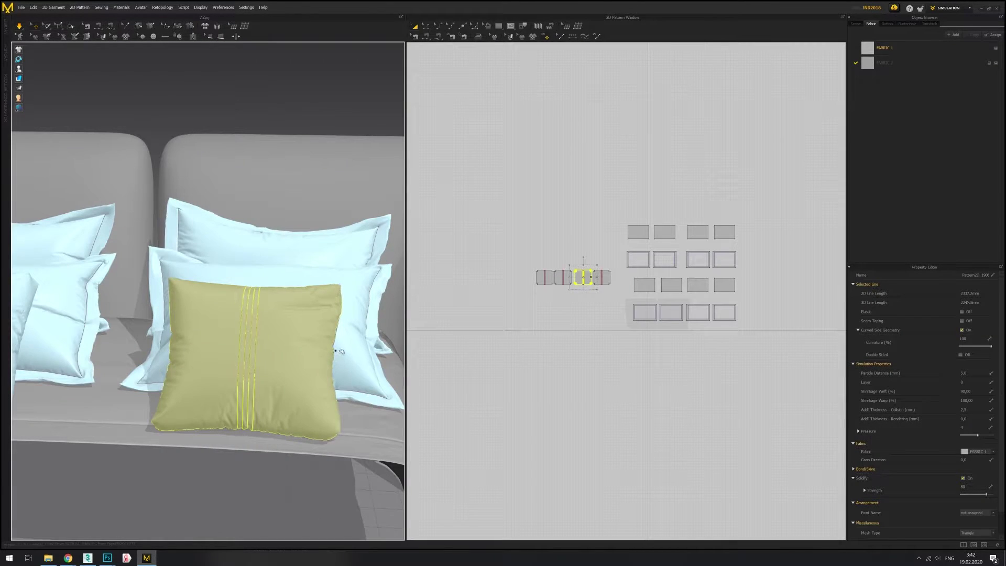
Pull the cushion's top-right corner outward, then widen the first band panel to the left.
{"action": "left_click_drag", "start_coordinate": [340, 284], "coordinate": [345, 279]}
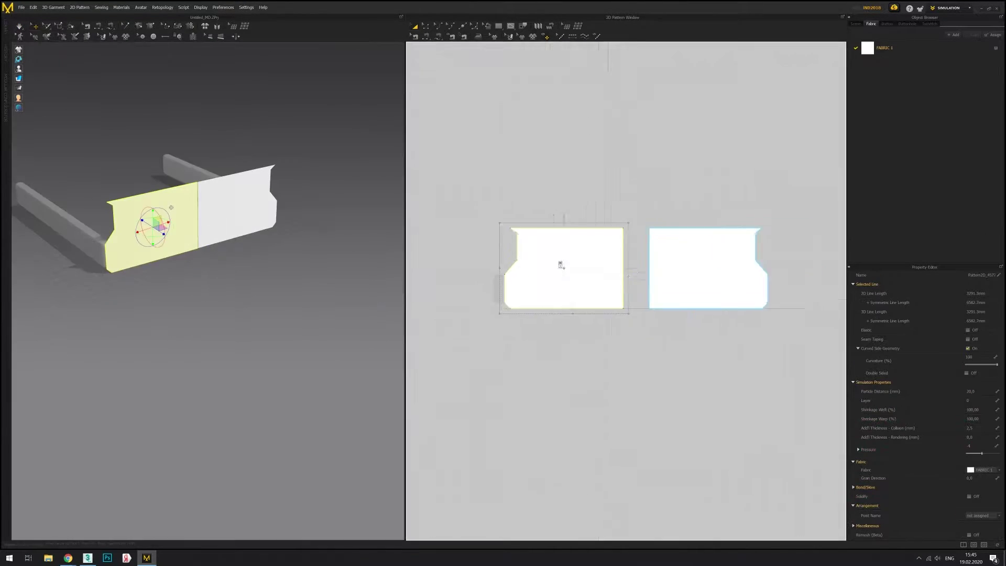
{"action": "right_click_drag", "start_coordinate": [165, 323], "coordinate": [155, 386]}
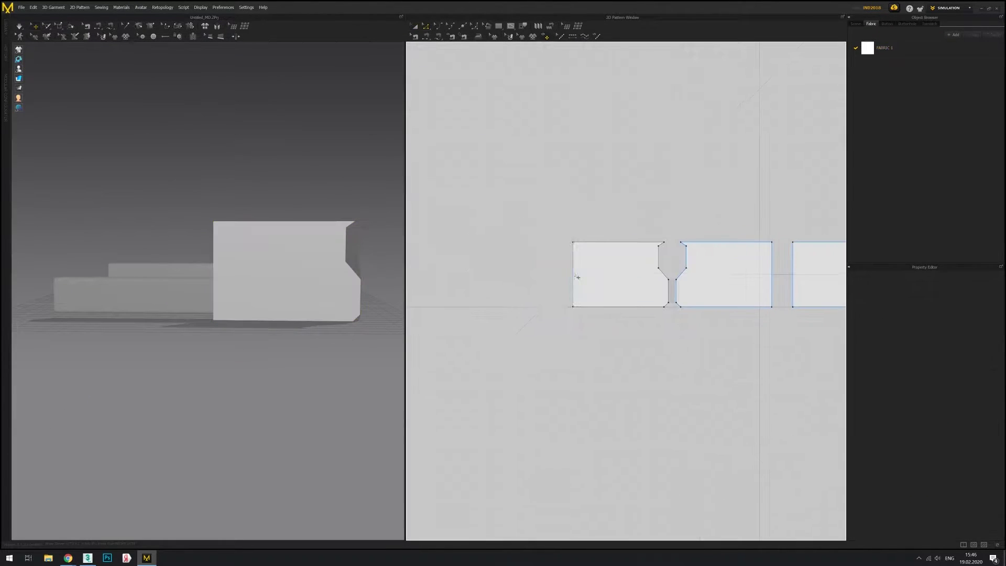
{"action": "left_click_drag", "start_coordinate": [577, 276], "coordinate": [468, 276]}
{"action": "right_click_drag", "start_coordinate": [220, 261], "coordinate": [238, 277]}
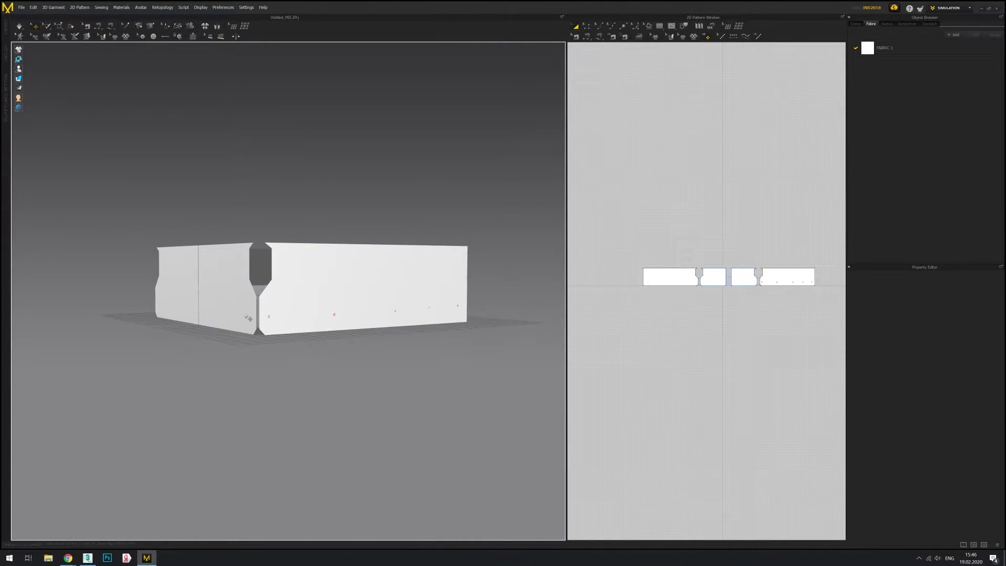
Zoom in on the band's corner and select the seam joining its pieces.
{"action": "right_click_drag", "start_coordinate": [247, 318], "coordinate": [278, 309]}
{"action": "right_click_drag", "start_coordinate": [138, 312], "coordinate": [263, 311]}
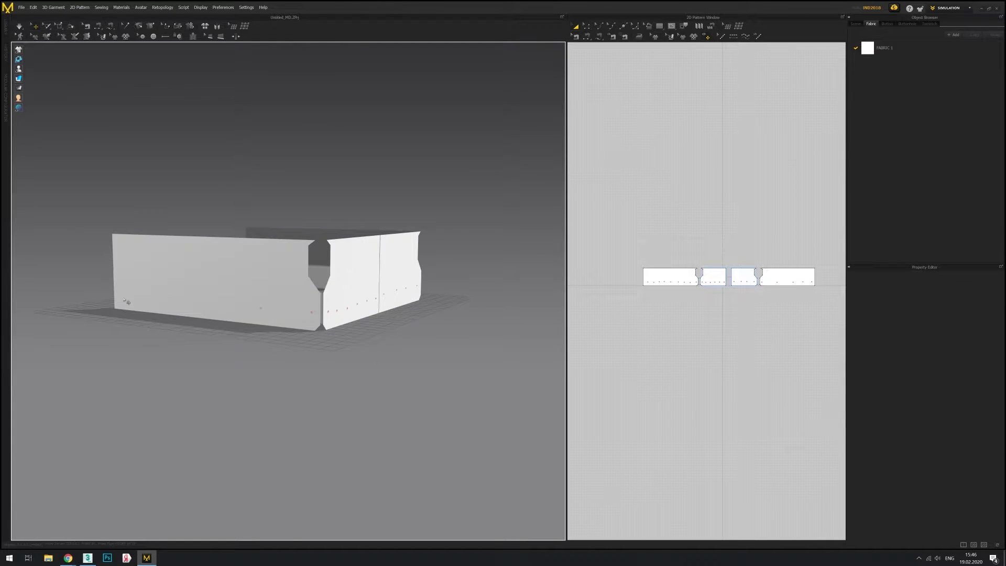
{"action": "right_click_drag", "start_coordinate": [125, 301], "coordinate": [251, 309]}
{"action": "scroll", "coordinate": [252, 309], "scroll_direction": "up", "scroll_amount": 3}
{"action": "scroll", "coordinate": [692, 267], "scroll_direction": "up", "scroll_amount": 5}
{"action": "left_click", "coordinate": [686, 270]}
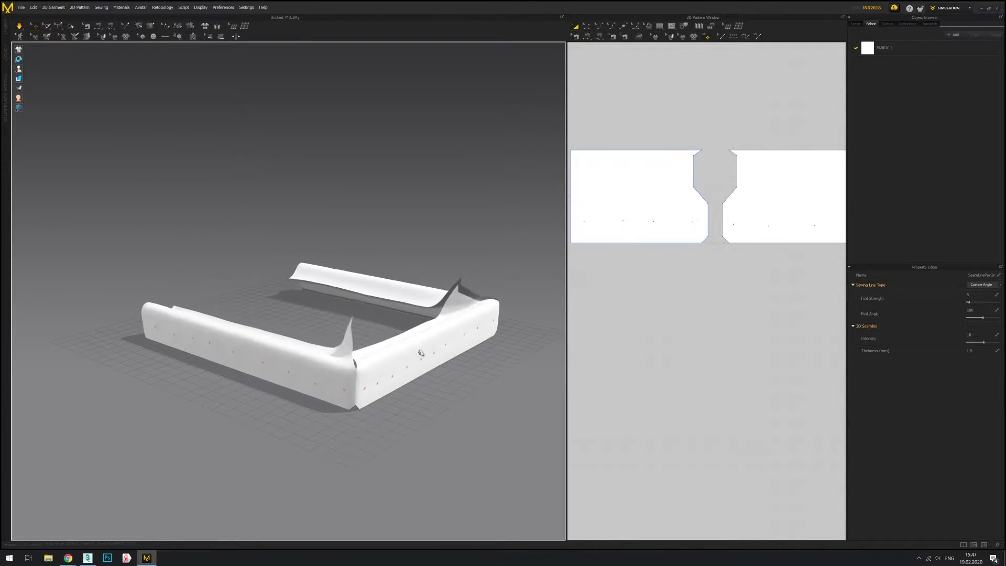
Select all band pattern pieces and view them from above.
{"action": "right_click_drag", "start_coordinate": [420, 352], "coordinate": [374, 397]}
{"action": "scroll", "coordinate": [702, 314], "scroll_direction": "down", "scroll_amount": 5}
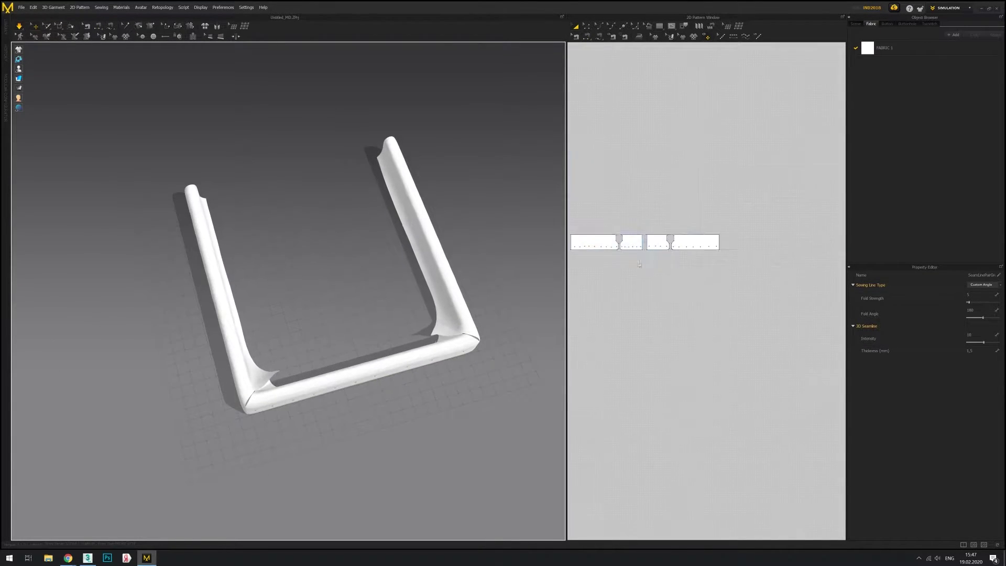
{"action": "key", "text": "ctrl+a"}
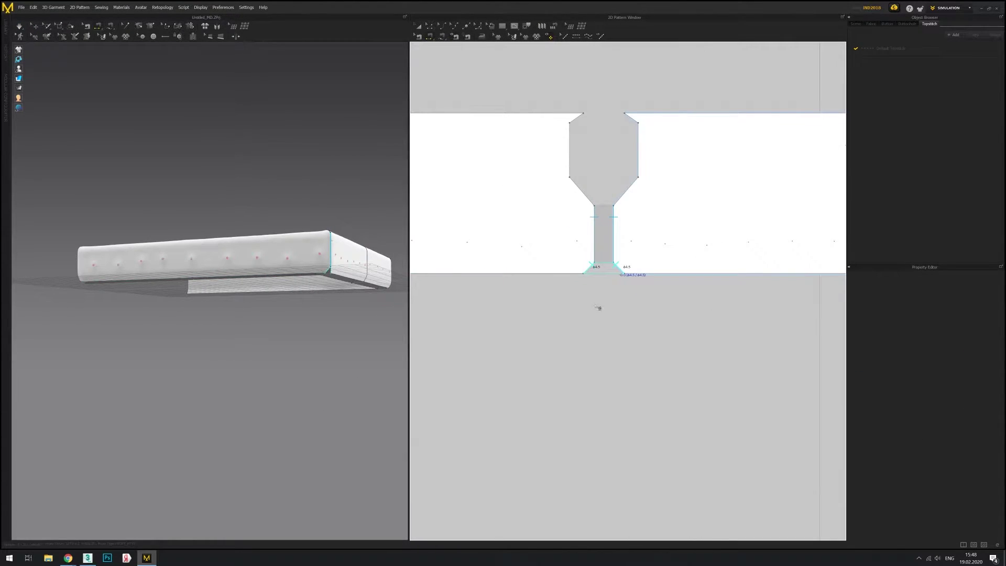
{"action": "scroll", "coordinate": [599, 307], "scroll_direction": "down", "scroll_amount": 5}
{"action": "scroll", "coordinate": [651, 341], "scroll_direction": "up", "scroll_amount": 5}
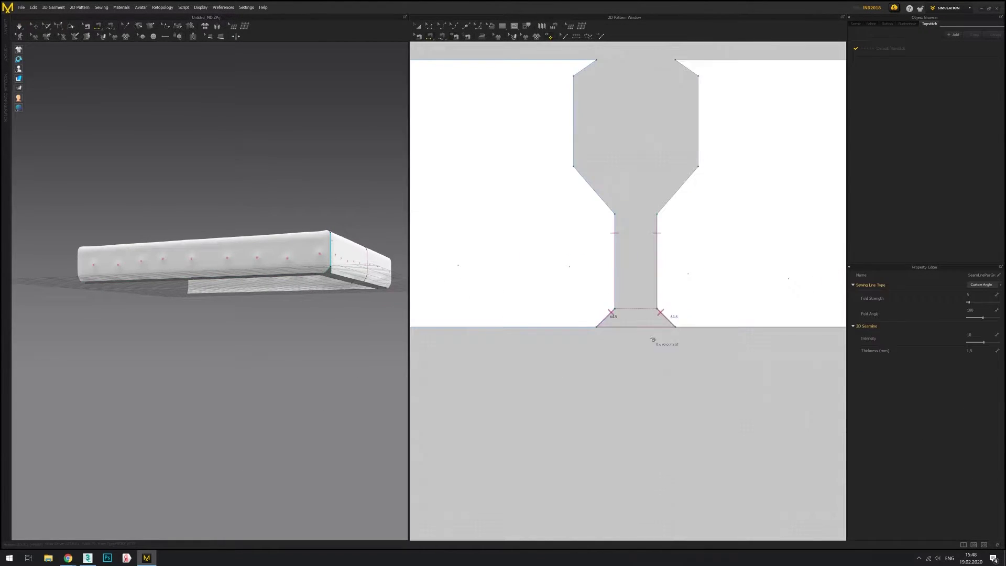
{"action": "scroll", "coordinate": [651, 341], "scroll_direction": "down", "scroll_amount": 5}
{"action": "scroll", "coordinate": [518, 321], "scroll_direction": "up", "scroll_amount": 3}
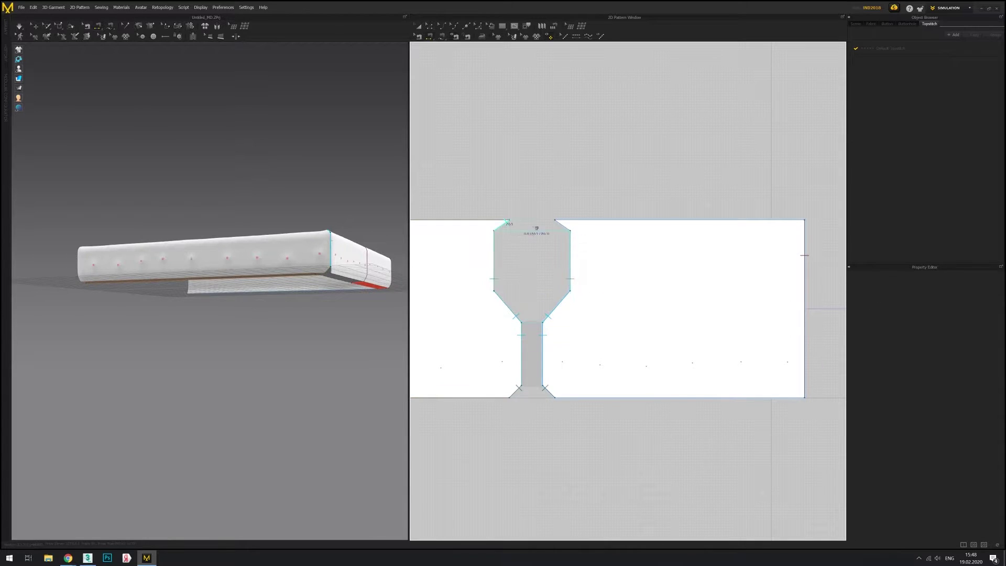
{"action": "scroll", "coordinate": [536, 228], "scroll_direction": "down", "scroll_amount": 3}
{"action": "scroll", "coordinate": [636, 314], "scroll_direction": "up", "scroll_amount": 3}
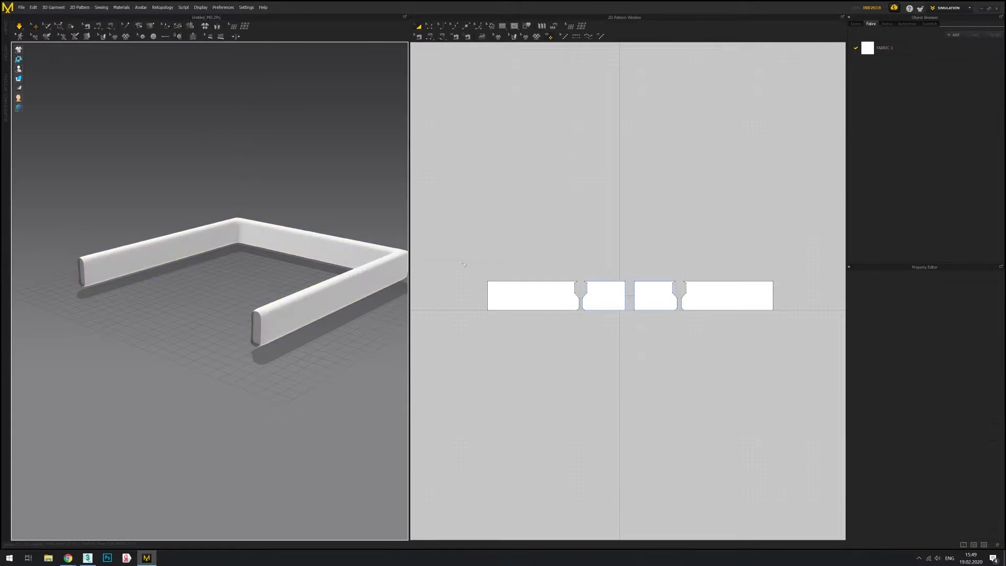
Lower the band's pressure to -42 and view the band from above.
{"action": "left_click_drag", "start_coordinate": [967, 453], "coordinate": [980, 455]}
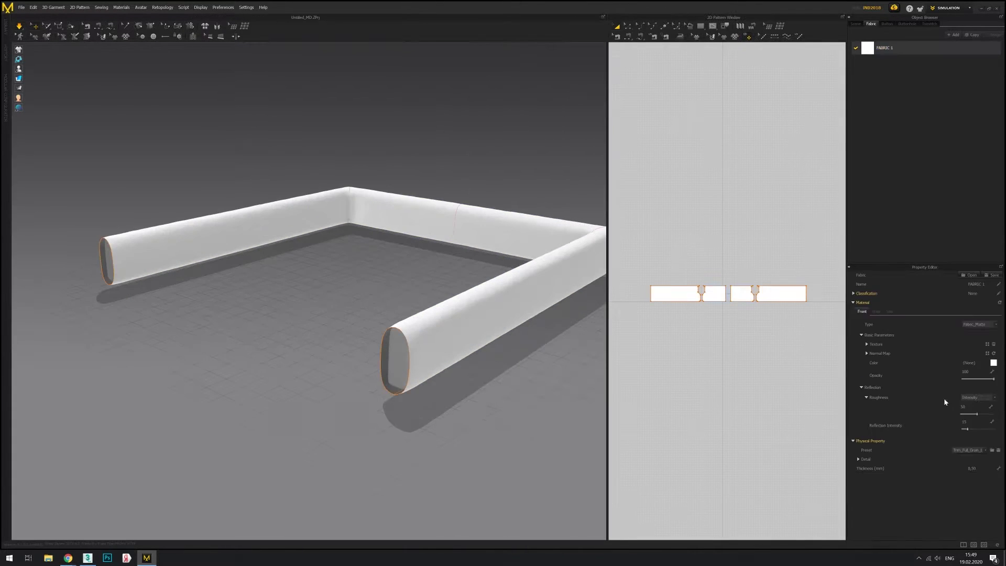
{"action": "right_click_drag", "start_coordinate": [486, 286], "coordinate": [498, 203]}
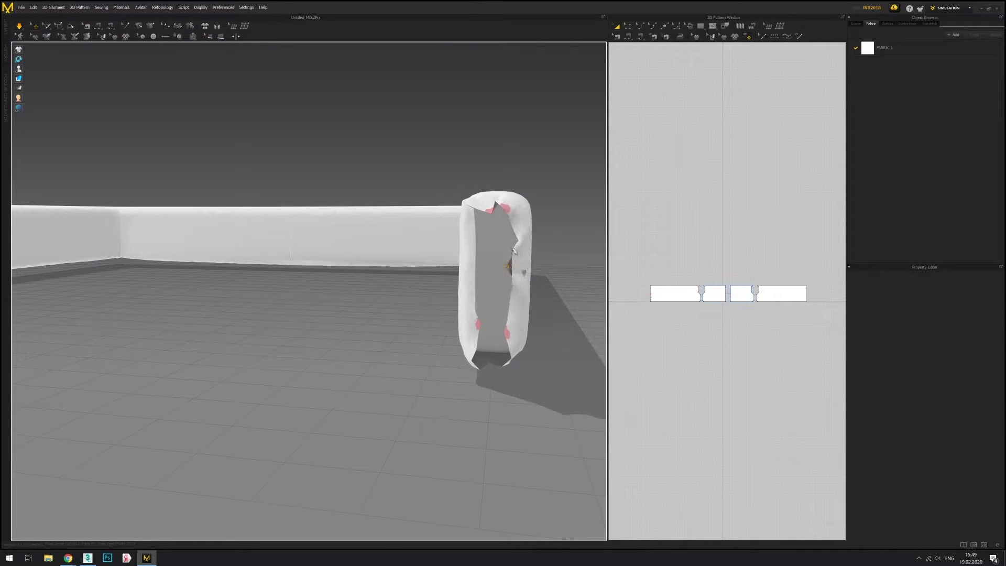
{"action": "right_click_drag", "start_coordinate": [514, 251], "coordinate": [473, 352]}
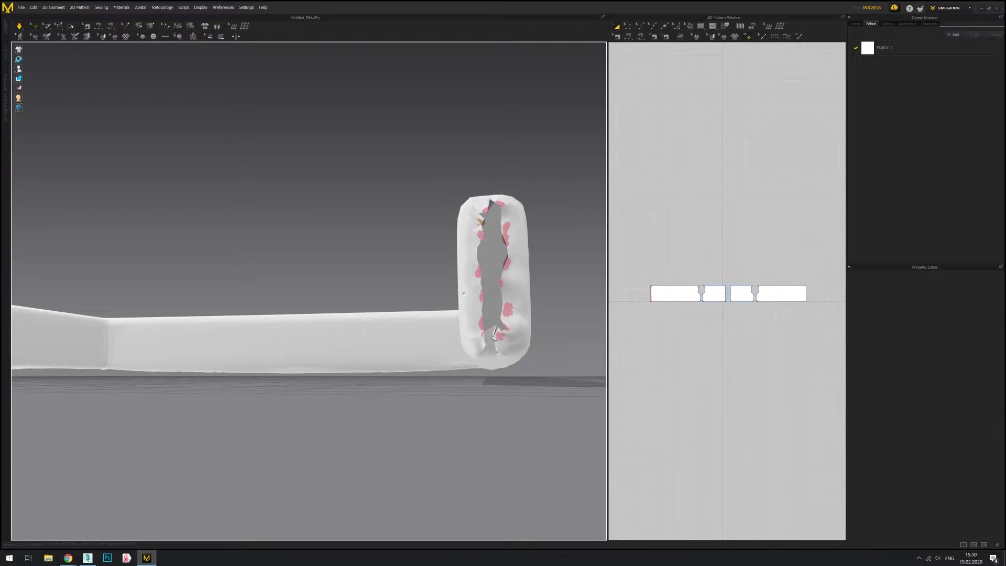
{"action": "right_click_drag", "start_coordinate": [476, 329], "coordinate": [278, 307]}
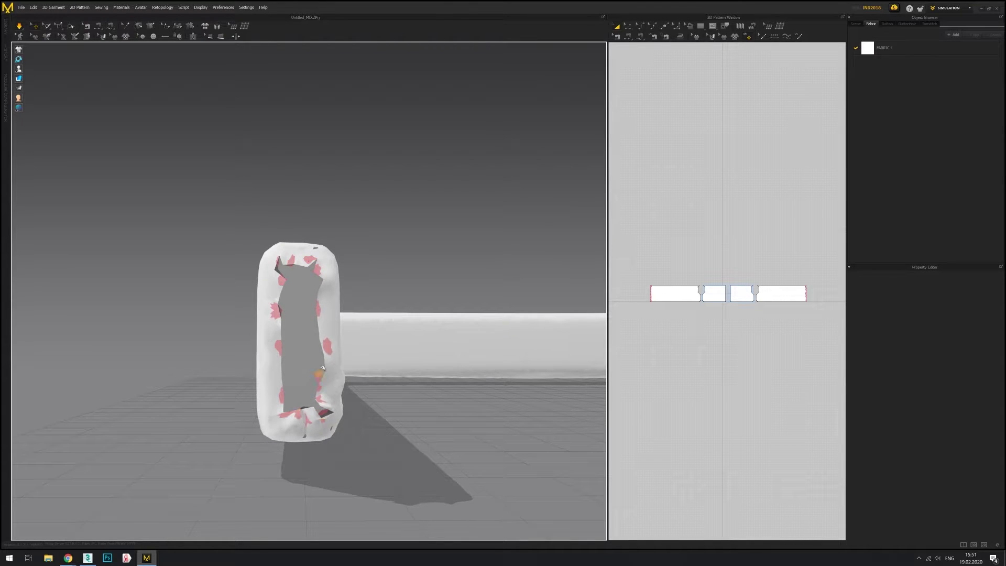
{"action": "right_click_drag", "start_coordinate": [322, 368], "coordinate": [562, 284]}
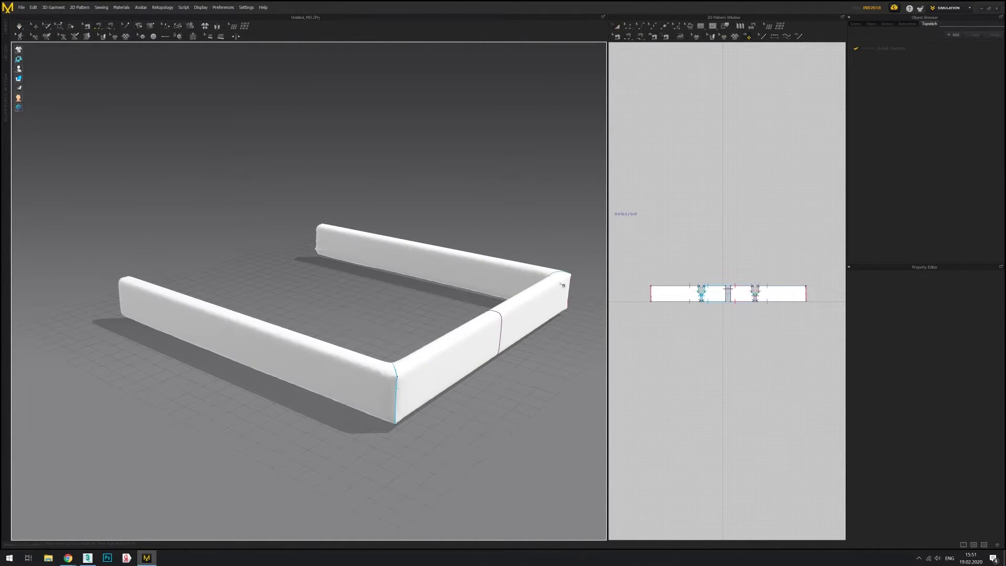
{"action": "scroll", "coordinate": [672, 328], "scroll_direction": "up", "scroll_amount": 5}
{"action": "scroll", "coordinate": [672, 327], "scroll_direction": "up", "scroll_amount": 3}
{"action": "scroll", "coordinate": [673, 327], "scroll_direction": "up", "scroll_amount": 3}
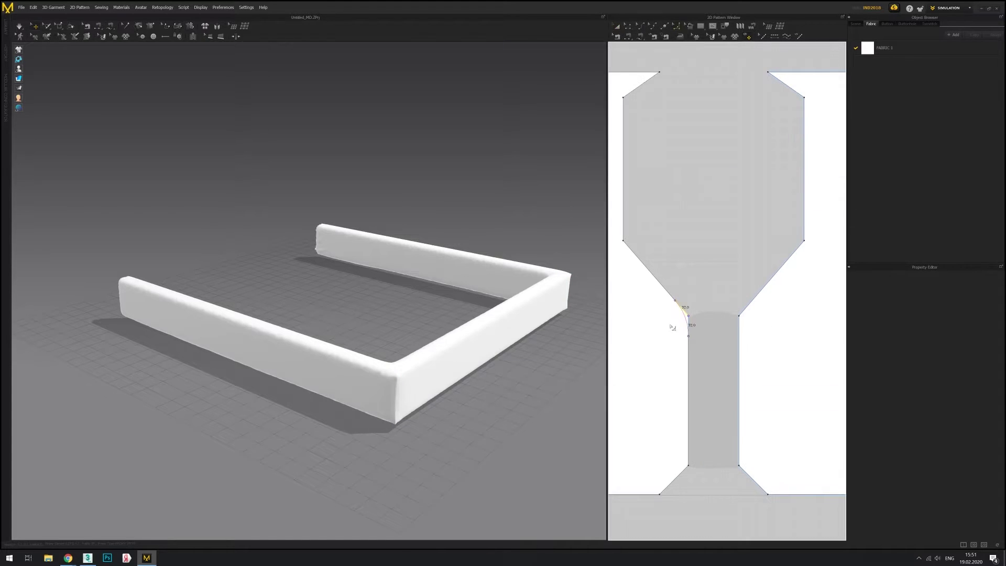
Round the notch's right and bottom-right corners, then inspect the U-shaped band.
{"action": "left_click", "coordinate": [739, 317]}
{"action": "left_click", "coordinate": [755, 463]}
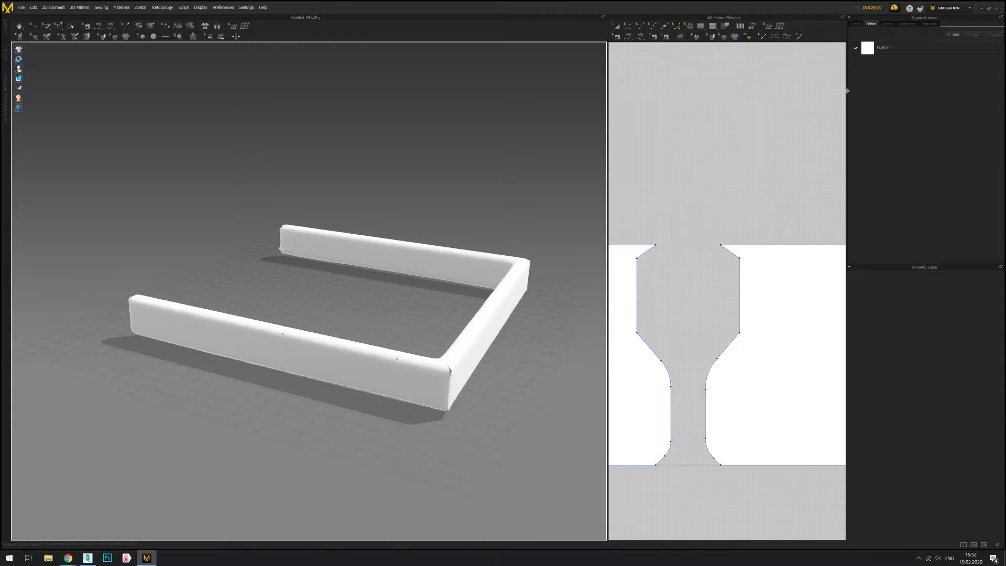
{"action": "scroll", "coordinate": [725, 234], "scroll_direction": "down", "scroll_amount": 10}
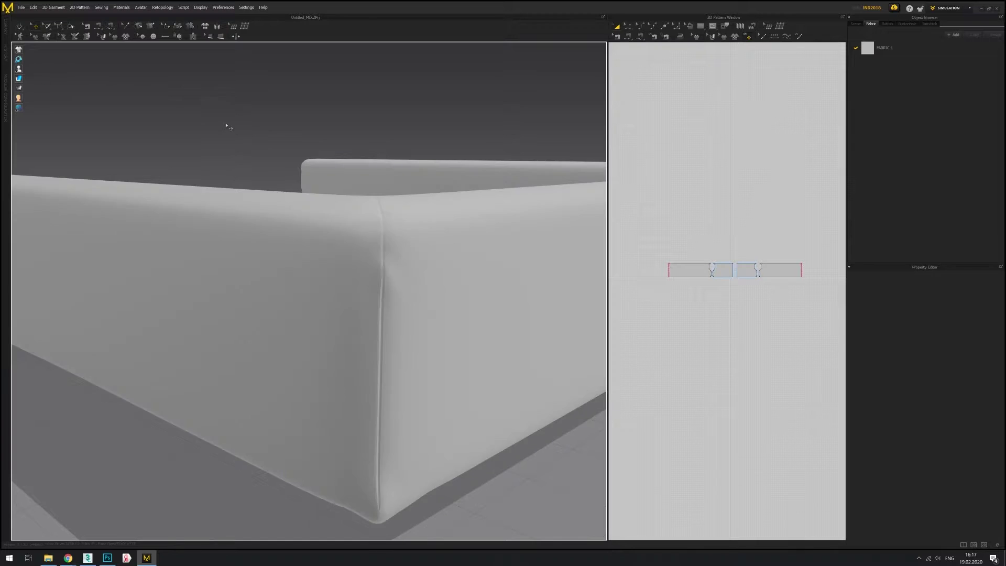
{"action": "scroll", "coordinate": [308, 190], "scroll_direction": "down", "scroll_amount": 10}
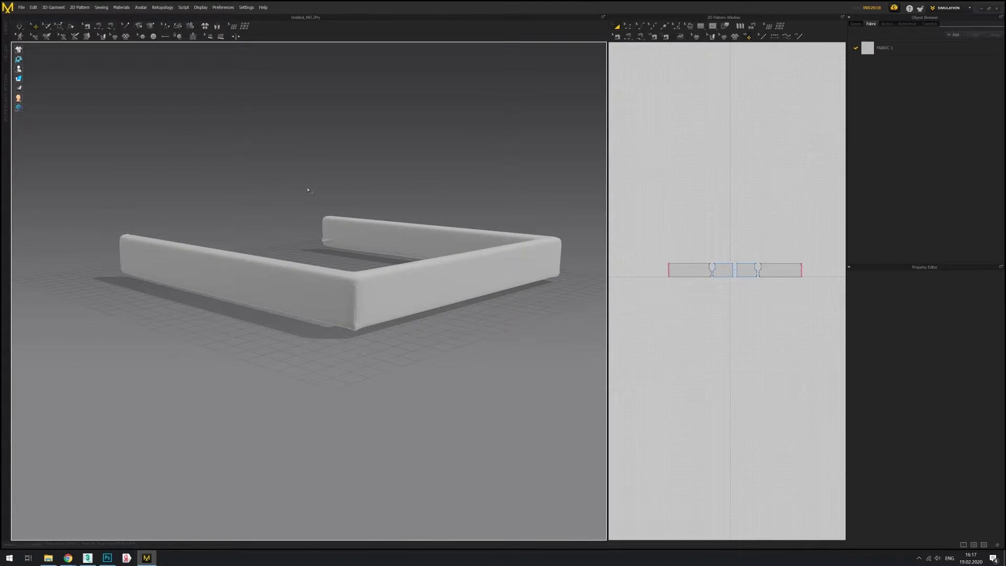
{"action": "mouse_move", "coordinate": [308, 190]}
{"action": "right_mouse_down"}
{"action": "mouse_move", "coordinate": [292, 238]}
{"action": "mouse_move", "coordinate": [287, 362]}
{"action": "right_mouse_up"}
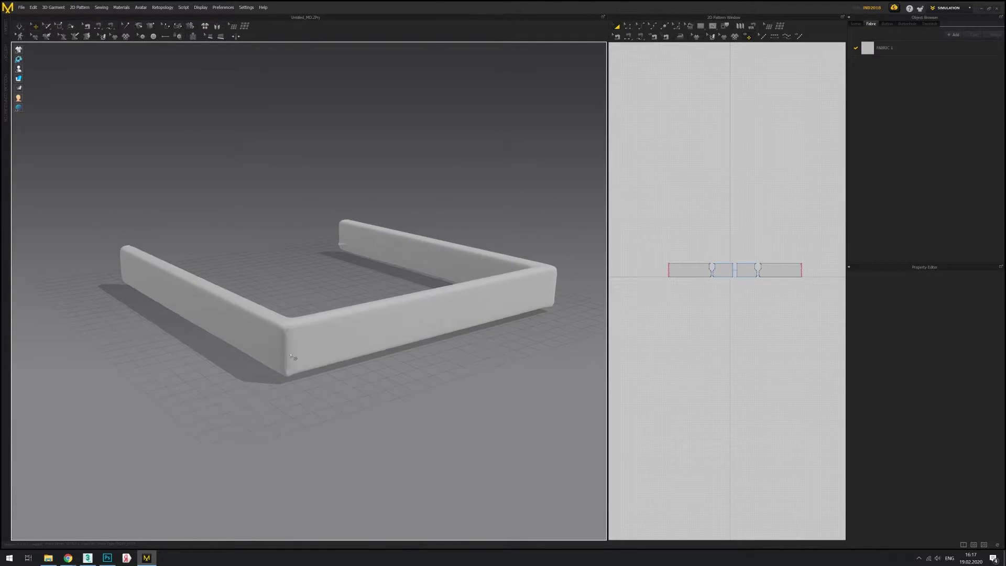
{"action": "left_click", "coordinate": [496, 400]}
{"action": "right_click_drag", "start_coordinate": [496, 400], "coordinate": [45, 104]}
{"action": "scroll", "coordinate": [449, 399], "scroll_direction": "up", "scroll_amount": 3}
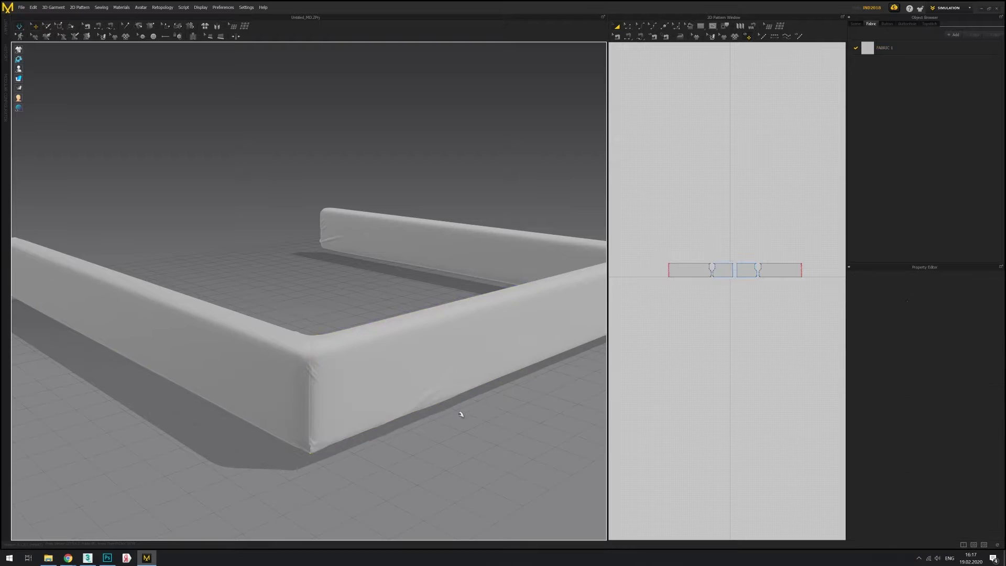
{"action": "right_click_drag", "start_coordinate": [460, 412], "coordinate": [439, 393]}
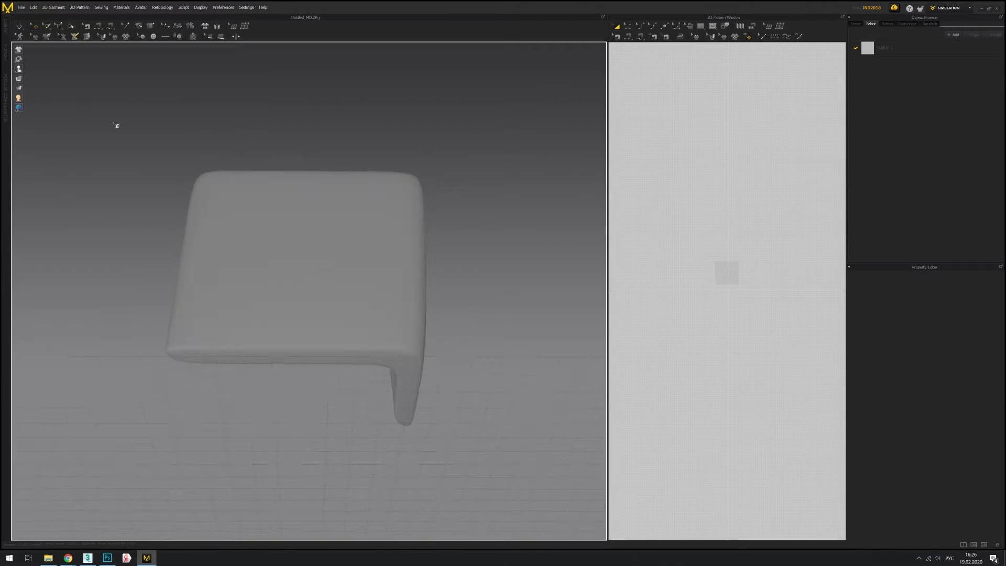
Flatten the headboard panel surface into a 2D pattern.
{"action": "mouse_move", "coordinate": [455, 378]}
{"action": "right_mouse_down"}
{"action": "mouse_move", "coordinate": [388, 154]}
{"action": "mouse_move", "coordinate": [382, 162]}
{"action": "mouse_move", "coordinate": [449, 125]}
{"action": "mouse_move", "coordinate": [197, 119]}
{"action": "right_mouse_up"}
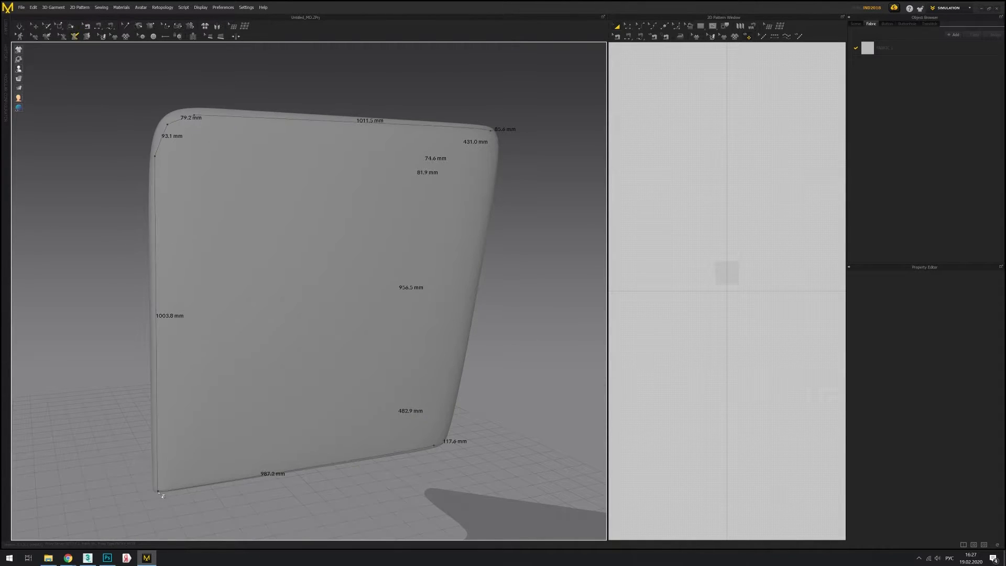
{"action": "right_click_drag", "start_coordinate": [162, 495], "coordinate": [643, 37]}
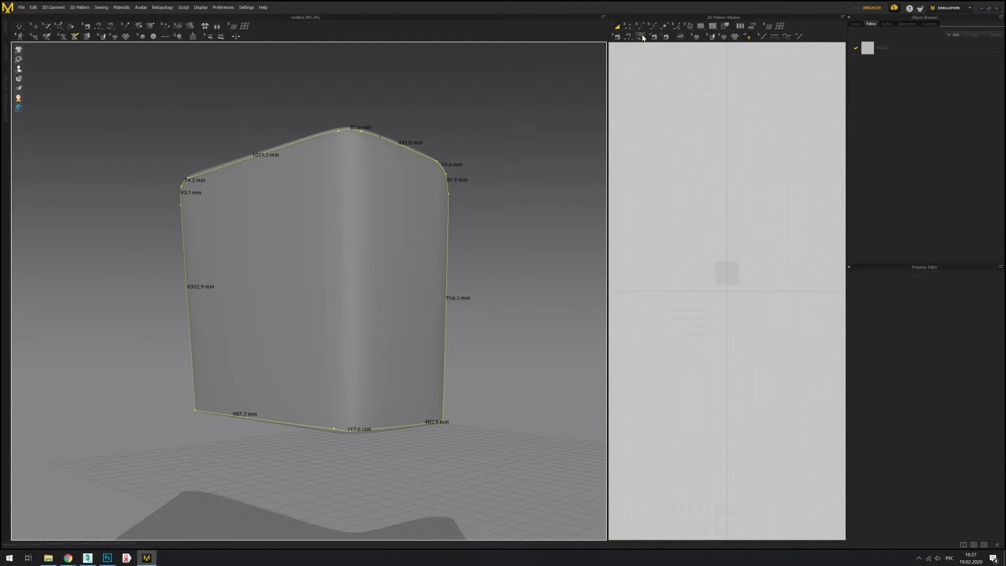
{"action": "left_click", "coordinate": [339, 242]}
{"action": "key", "text": "Return"}
Add points on the panel pattern's top edge and top-left edge.
{"action": "right_click", "coordinate": [796, 270]}
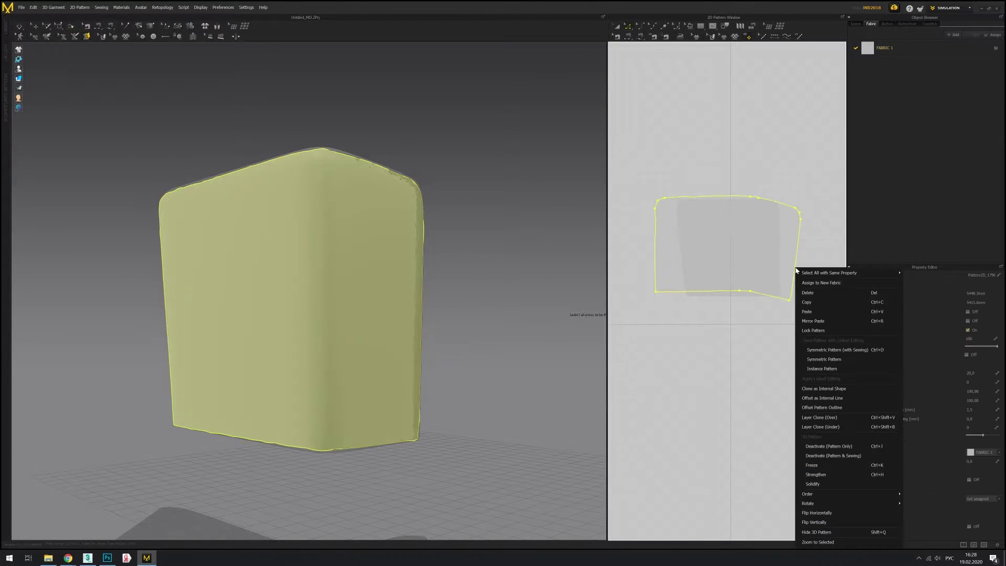
{"action": "right_click", "coordinate": [721, 292]}
{"action": "left_click", "coordinate": [746, 305]}
{"action": "right_click", "coordinate": [757, 306]}
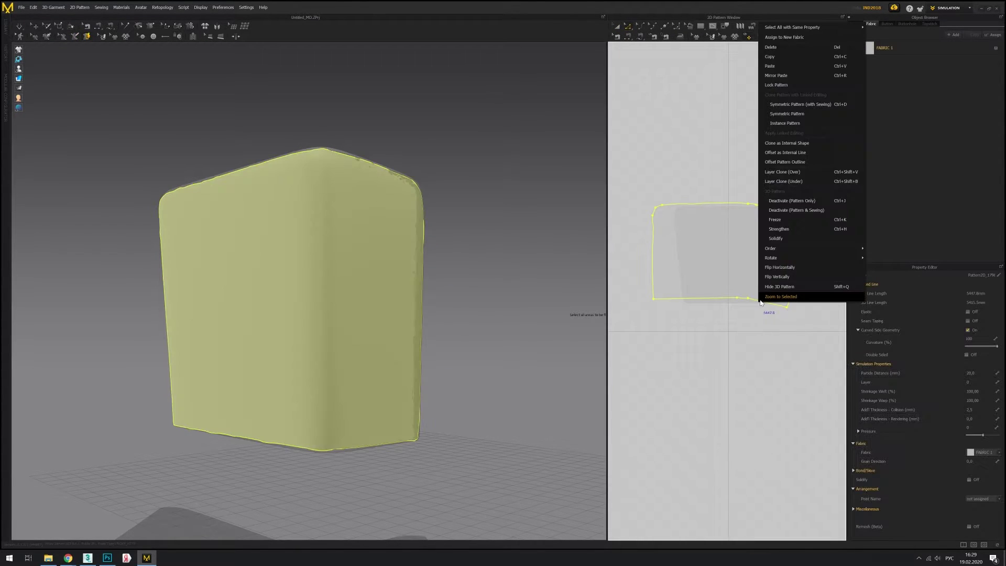
{"action": "scroll", "coordinate": [760, 304], "scroll_direction": "up", "scroll_amount": 5}
{"action": "right_click", "coordinate": [775, 302]}
{"action": "left_click", "coordinate": [785, 317]}
{"action": "scroll", "coordinate": [828, 293], "scroll_direction": "down", "scroll_amount": 4}
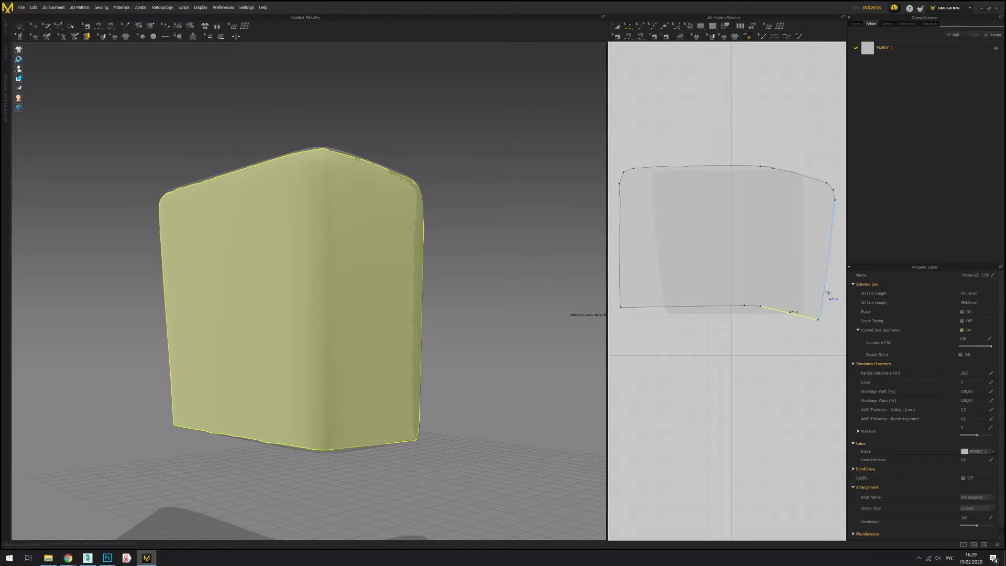
{"action": "right_click", "coordinate": [770, 168]}
{"action": "left_click", "coordinate": [833, 189]}
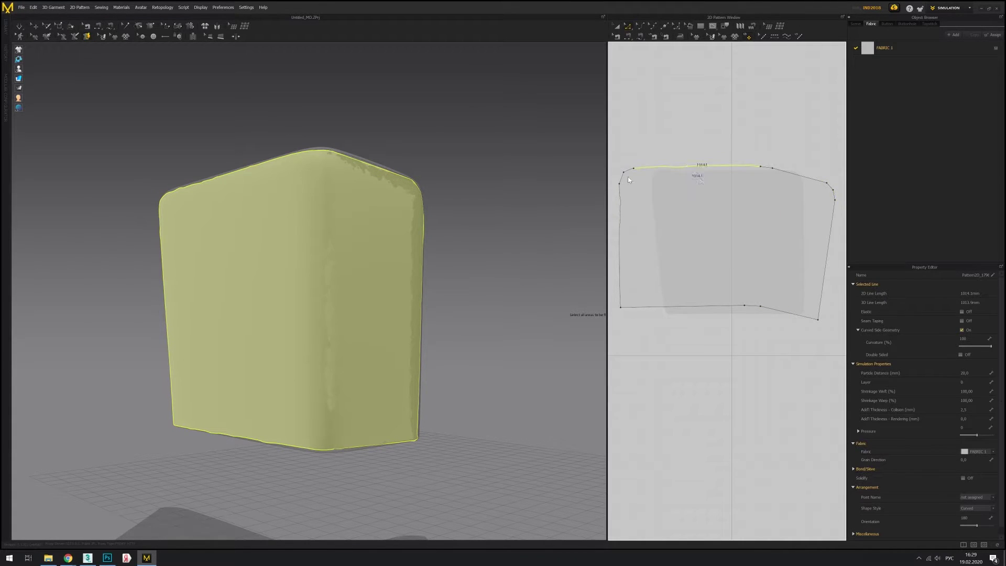
{"action": "right_click", "coordinate": [629, 178]}
{"action": "left_click", "coordinate": [776, 320]}
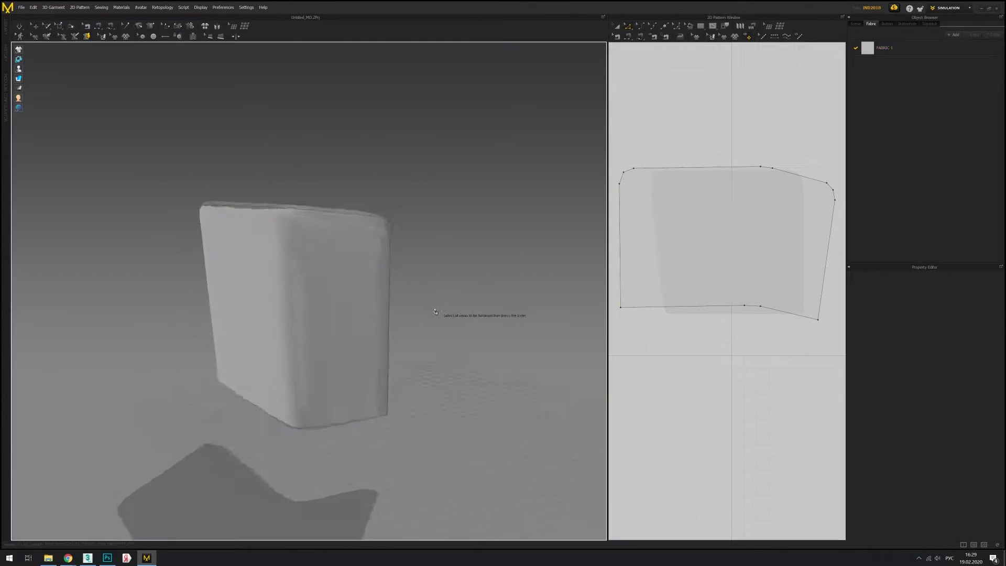
{"action": "left_click", "coordinate": [632, 257]}
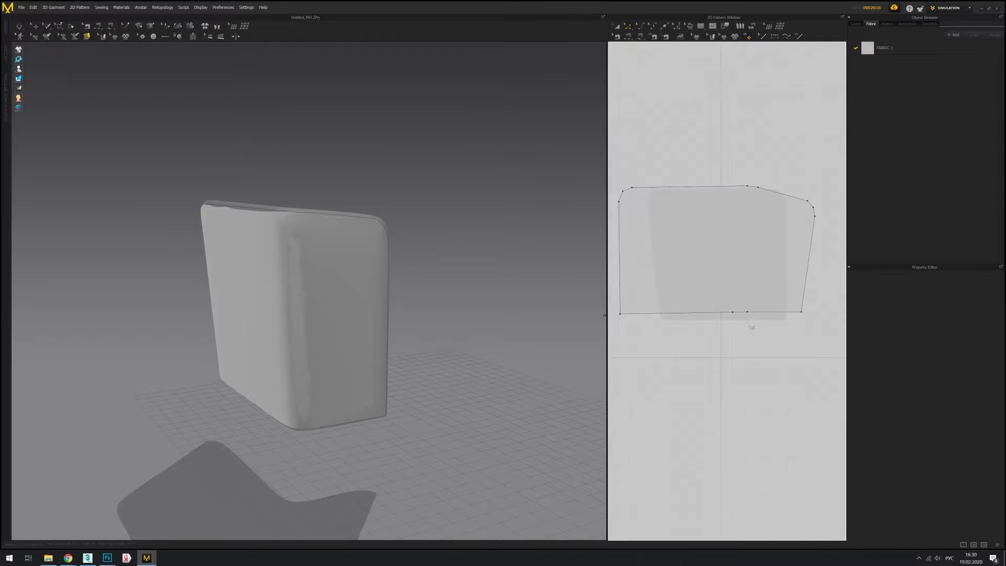
Lower the panel pattern's bottom-right corner point.
{"action": "left_click", "coordinate": [288, 314]}
{"action": "right_click_drag", "start_coordinate": [409, 366], "coordinate": [471, 361]}
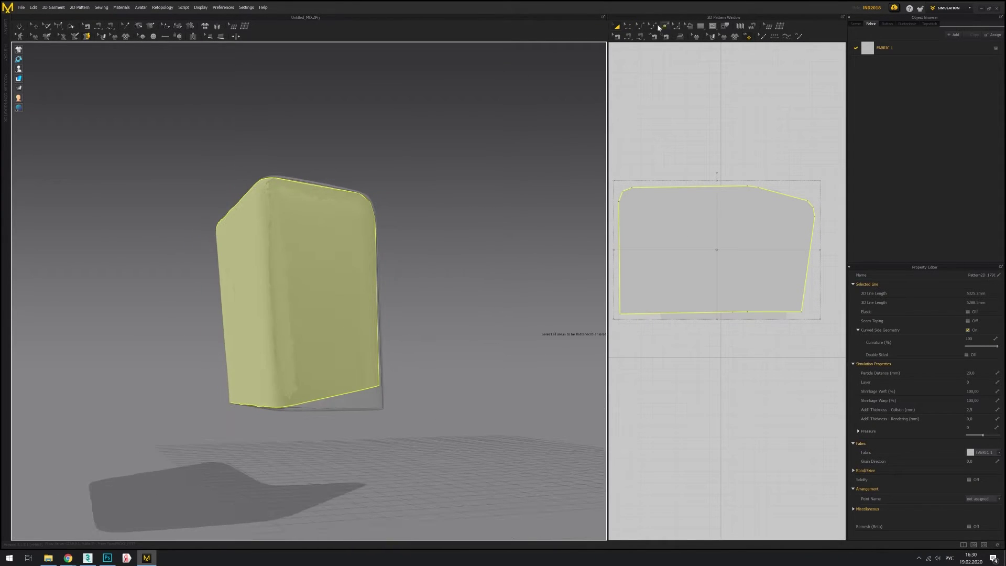
{"action": "left_click", "coordinate": [961, 450]}
{"action": "left_click", "coordinate": [483, 392]}
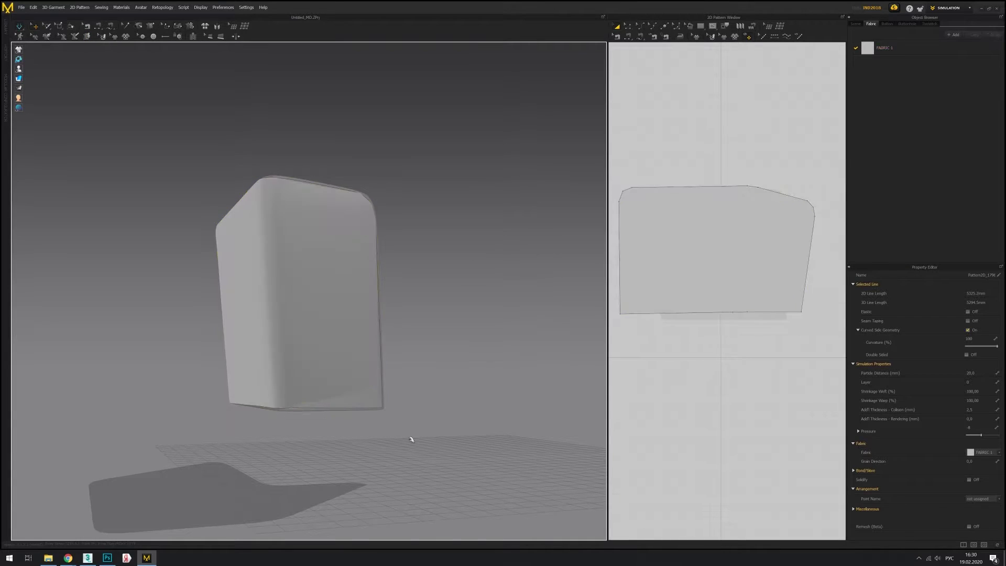
{"action": "scroll", "coordinate": [784, 321], "scroll_direction": "up", "scroll_amount": 5}
{"action": "right_click_drag", "start_coordinate": [409, 438], "coordinate": [460, 375]}
{"action": "scroll", "coordinate": [759, 355], "scroll_direction": "down", "scroll_amount": 5}
{"action": "left_click", "coordinate": [733, 294]}
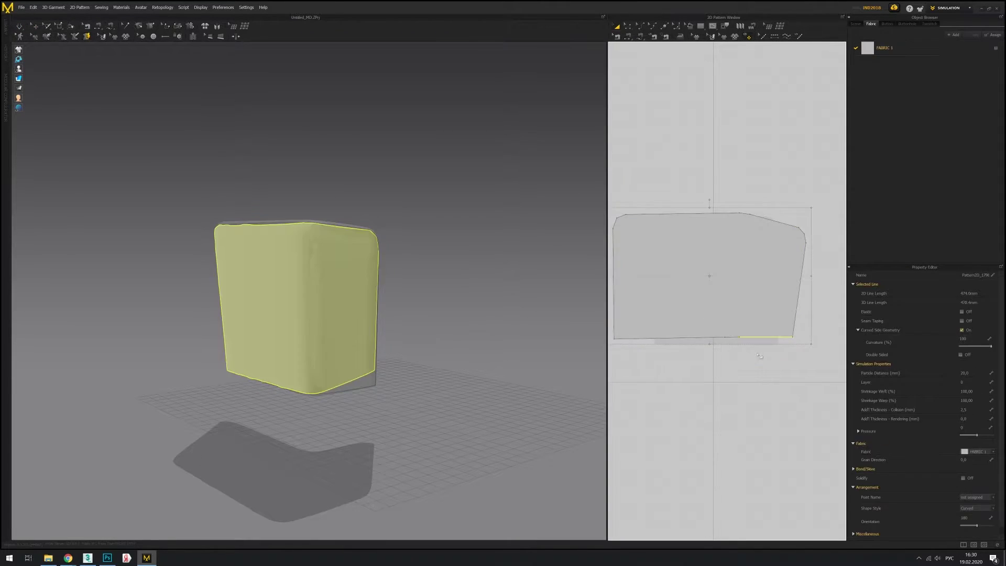
{"action": "left_click_drag", "start_coordinate": [983, 435], "coordinate": [981, 435]}
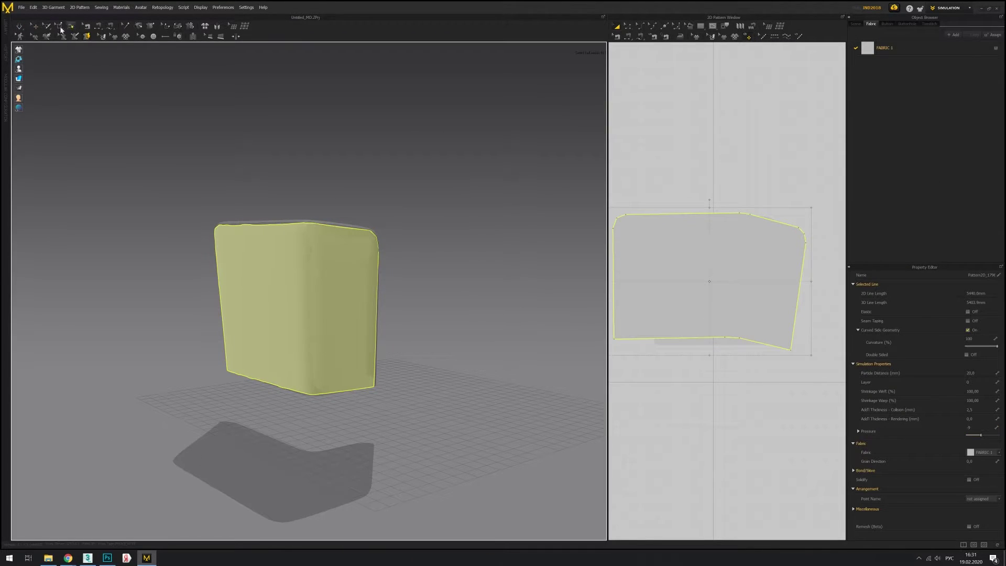
Enlarge the 2D pattern area and review the panel's V-shaped fold in 3D.
{"action": "left_click", "coordinate": [233, 142]}
{"action": "left_click", "coordinate": [342, 372]}
{"action": "mouse_move", "coordinate": [234, 141]}
{"action": "right_mouse_down"}
{"action": "mouse_move", "coordinate": [342, 373]}
{"action": "mouse_move", "coordinate": [445, 409]}
{"action": "mouse_move", "coordinate": [398, 367]}
{"action": "right_mouse_up"}
{"action": "left_click_drag", "start_coordinate": [607, 262], "coordinate": [519, 262]}
{"action": "mouse_move", "coordinate": [242, 101]}
{"action": "right_mouse_down"}
{"action": "mouse_move", "coordinate": [417, 109]}
{"action": "mouse_move", "coordinate": [367, 210]}
{"action": "right_mouse_up"}
{"action": "scroll", "coordinate": [354, 281], "scroll_direction": "up", "scroll_amount": 5}
Trace the strip's outline in 3D through its bend and rounded tip.
{"action": "scroll", "coordinate": [339, 100], "scroll_direction": "up", "scroll_amount": 3}
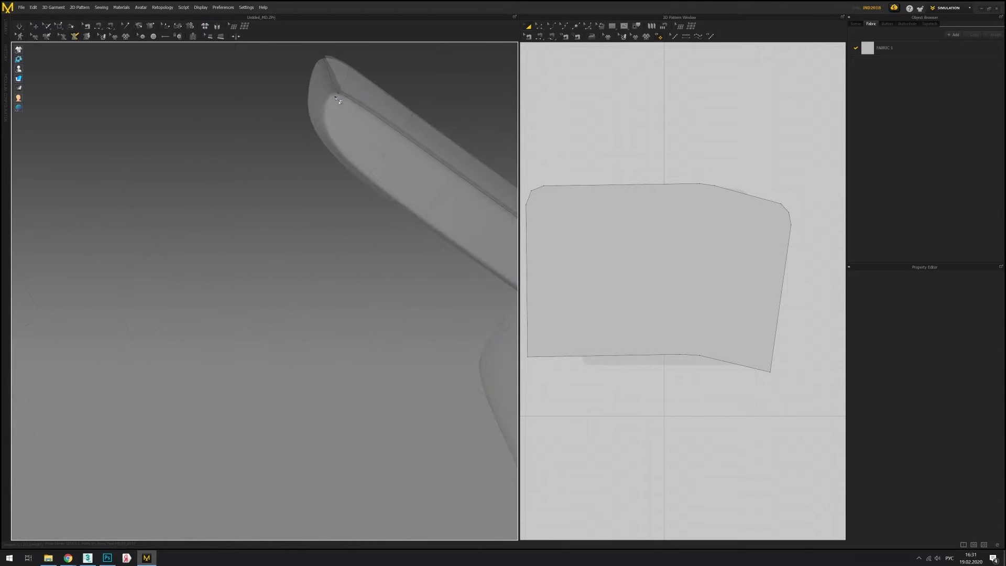
{"action": "scroll", "coordinate": [333, 119], "scroll_direction": "down", "scroll_amount": 3}
{"action": "right_click_drag", "start_coordinate": [262, 168], "coordinate": [367, 262]}
{"action": "left_click", "coordinate": [459, 234]}
{"action": "left_click", "coordinate": [457, 272]}
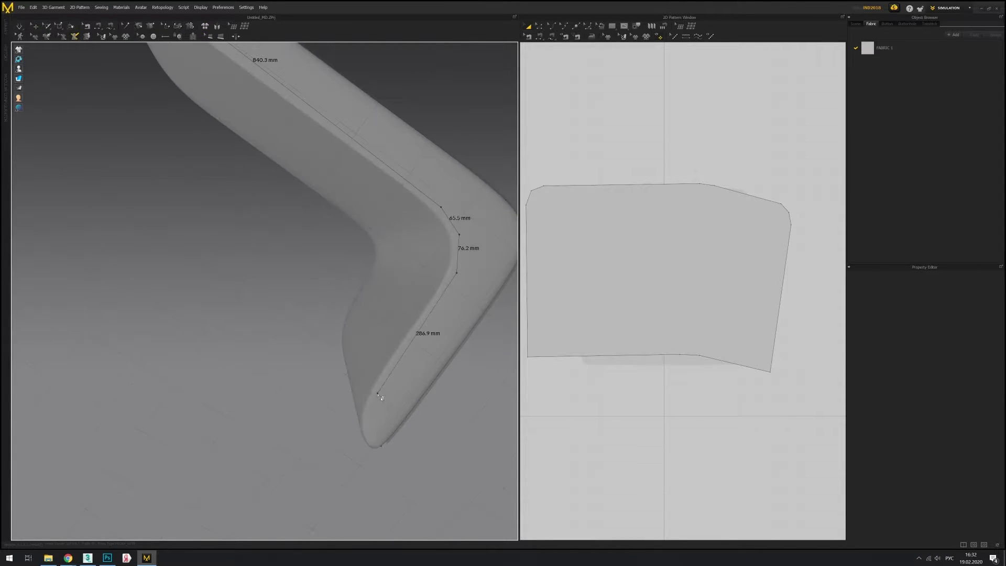
{"action": "left_click", "coordinate": [378, 448]}
{"action": "right_click_drag", "start_coordinate": [377, 448], "coordinate": [175, 150]}
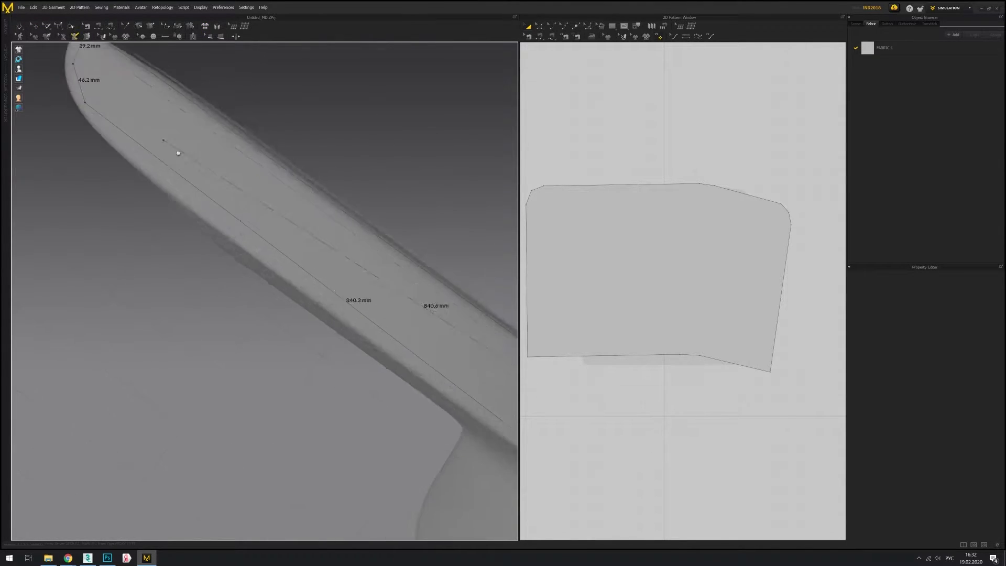
{"action": "scroll", "coordinate": [325, 296], "scroll_direction": "up", "scroll_amount": 3}
{"action": "double_click", "coordinate": [325, 296]}
Flatten the traced strip into a new 2D pattern and select its top edge.
{"action": "scroll", "coordinate": [289, 283], "scroll_direction": "down", "scroll_amount": 5}
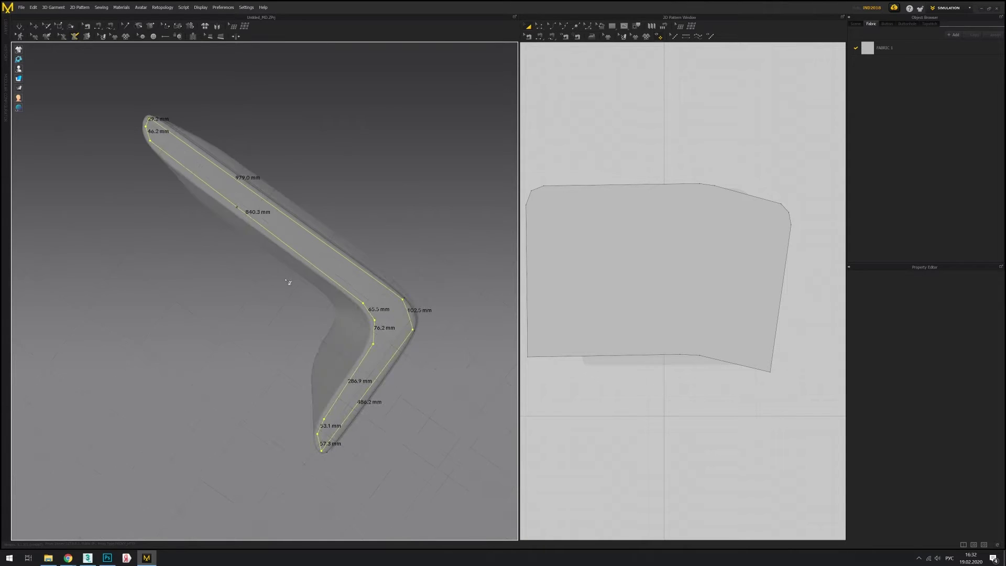
{"action": "left_click", "coordinate": [365, 274]}
{"action": "key", "text": "Return"}
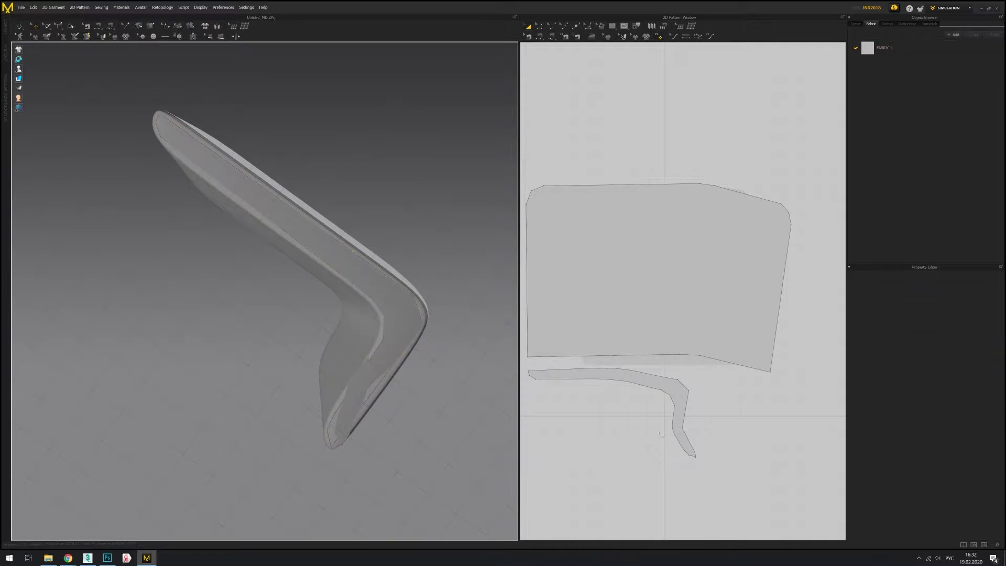
{"action": "left_click", "coordinate": [661, 341]}
Move the strip pattern up against the panel's bottom.
{"action": "left_click", "coordinate": [662, 349]}
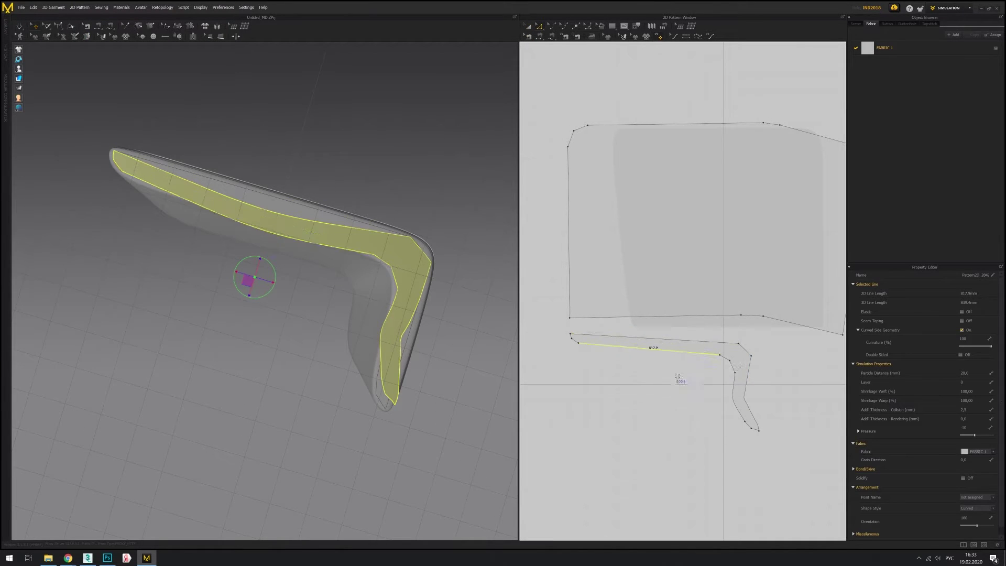
{"action": "right_click", "coordinate": [750, 429]}
{"action": "left_click", "coordinate": [409, 363]}
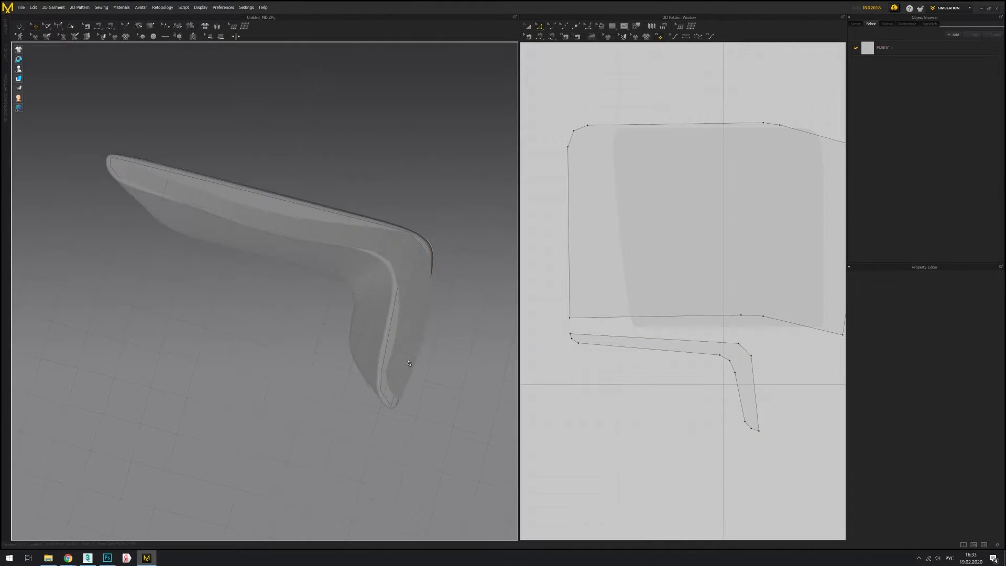
{"action": "left_click", "coordinate": [673, 344]}
{"action": "left_click_drag", "start_coordinate": [673, 343], "coordinate": [670, 304]}
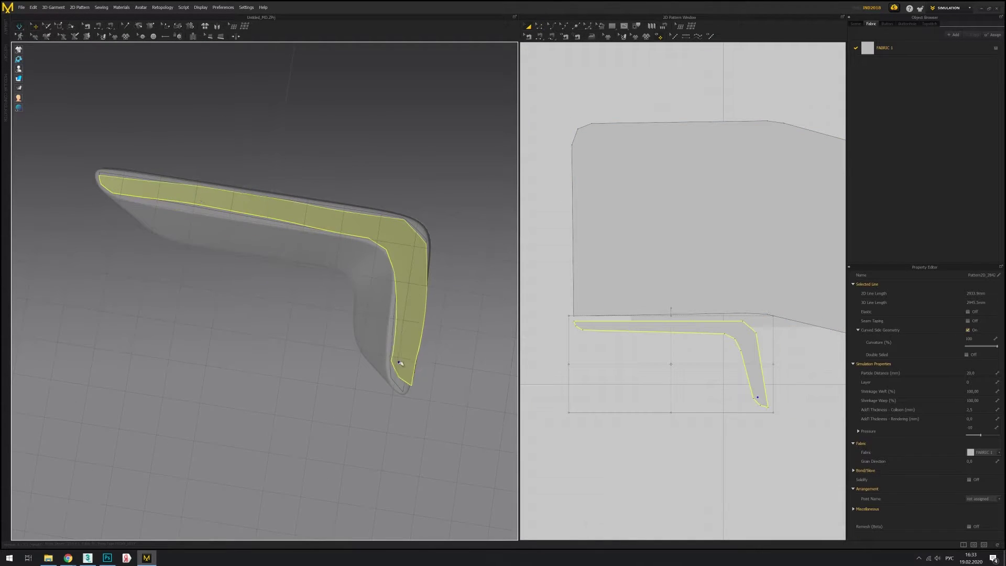
{"action": "scroll", "coordinate": [563, 133], "scroll_direction": "up", "scroll_amount": 3}
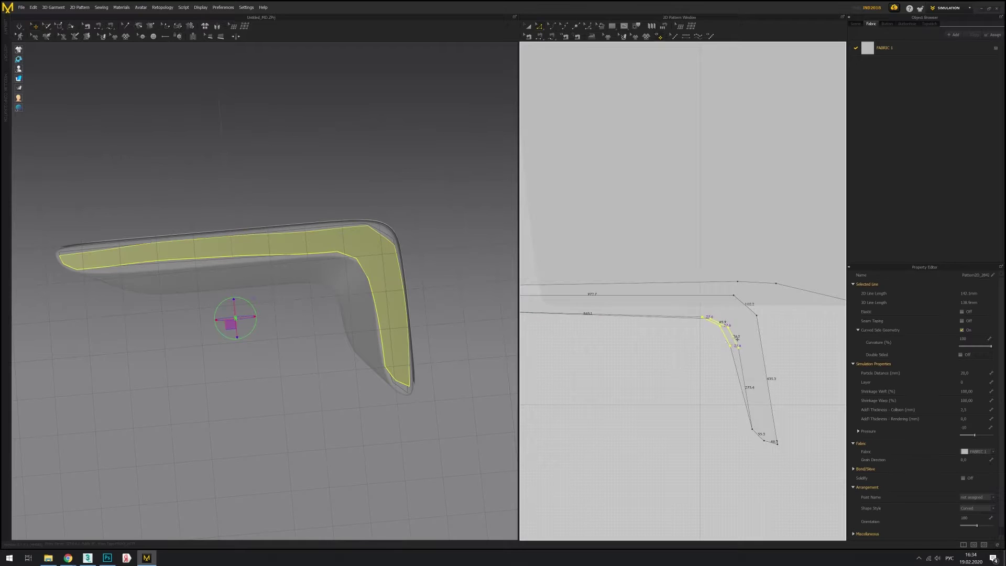
Merge the strip's lower-end curved segment and bottom segment into one curved line.
{"action": "left_click", "coordinate": [367, 247]}
{"action": "left_click", "coordinate": [669, 341]}
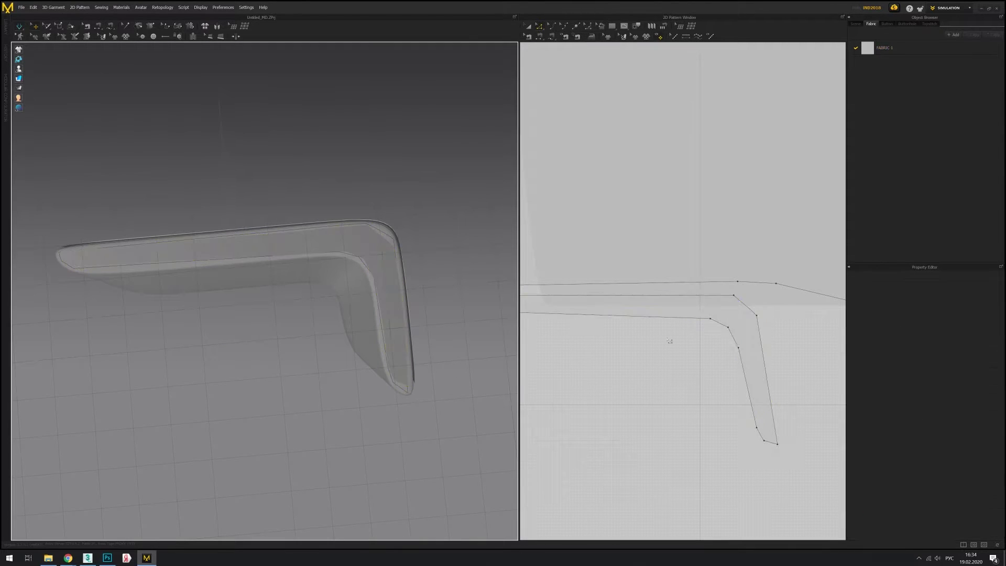
{"action": "left_click", "coordinate": [737, 316]}
{"action": "scroll", "coordinate": [714, 367], "scroll_direction": "up", "scroll_amount": 2}
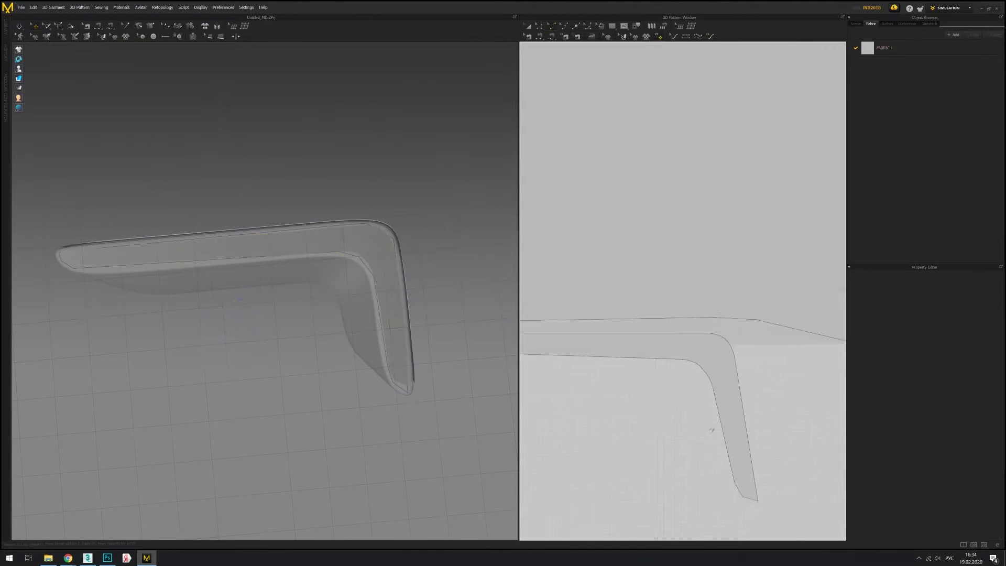
{"action": "scroll", "coordinate": [777, 432], "scroll_direction": "up", "scroll_amount": 1}
{"action": "left_click", "coordinate": [754, 422]}
{"action": "scroll", "coordinate": [681, 367], "scroll_direction": "down", "scroll_amount": 1}
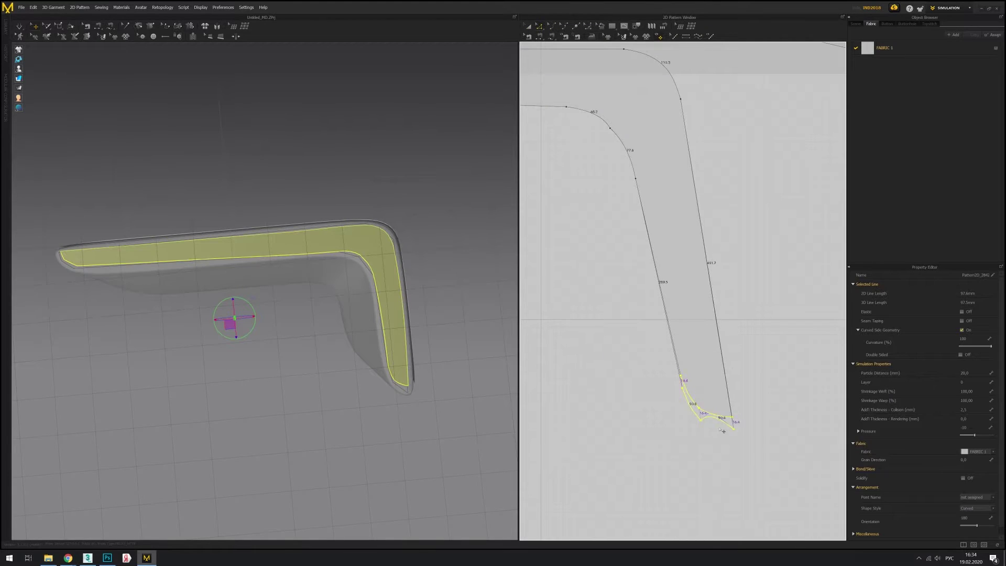
{"action": "key", "text": "Delete"}
Check the new curved bottom line and orbit around the strip and panel.
{"action": "left_click", "coordinate": [718, 419]}
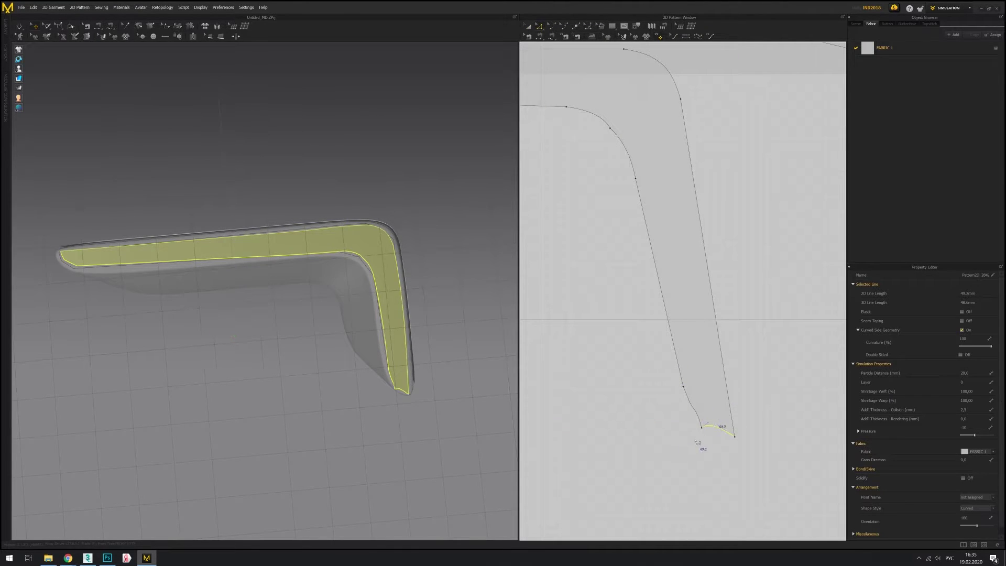
{"action": "left_click", "coordinate": [225, 326]}
{"action": "right_click_drag", "start_coordinate": [387, 336], "coordinate": [271, 349]}
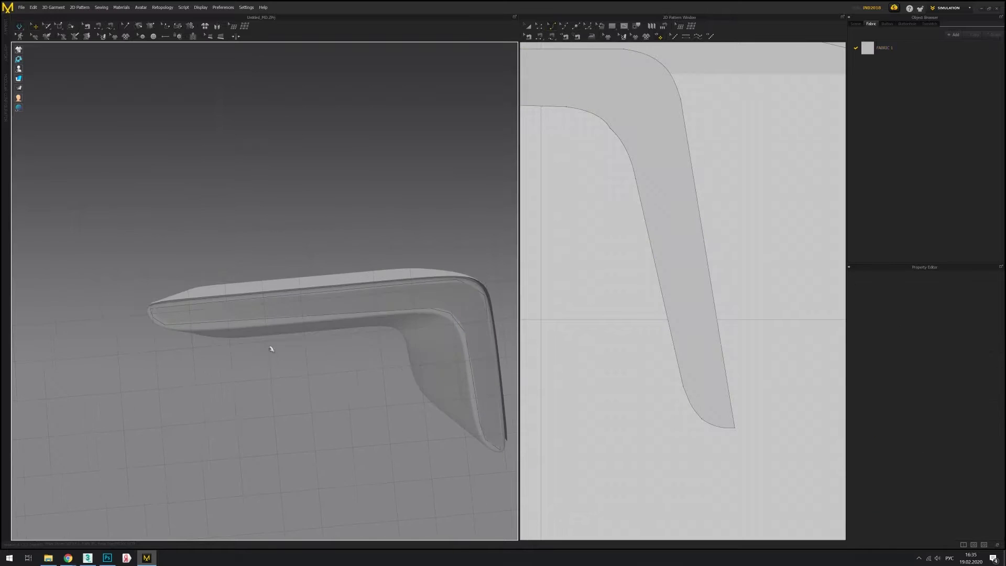
{"action": "left_click", "coordinate": [274, 315]}
{"action": "right_click_drag", "start_coordinate": [278, 309], "coordinate": [381, 330]}
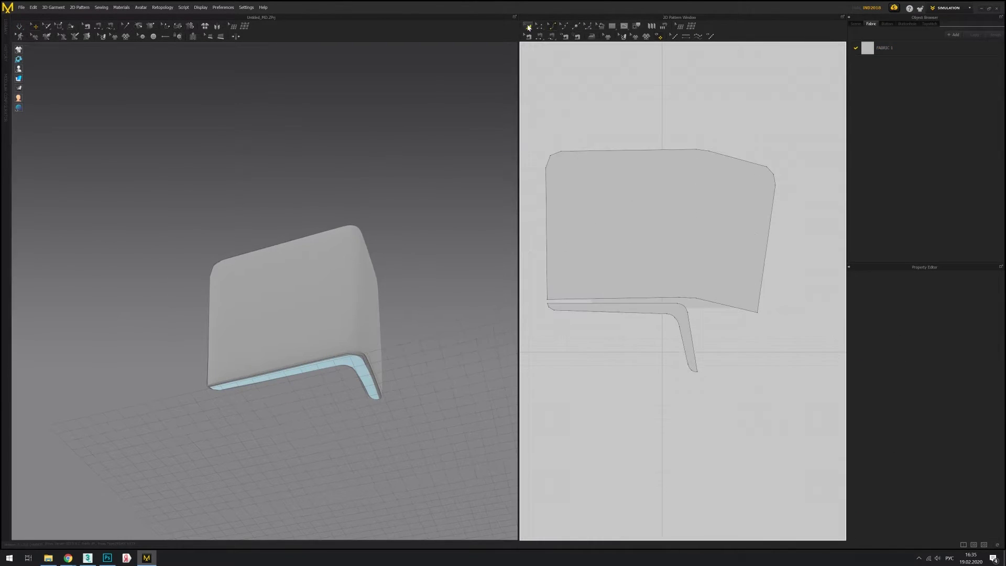
Sew the panel's bottom edge to the strip's edges and simulate to settle the strip.
{"action": "left_click", "coordinate": [640, 300]}
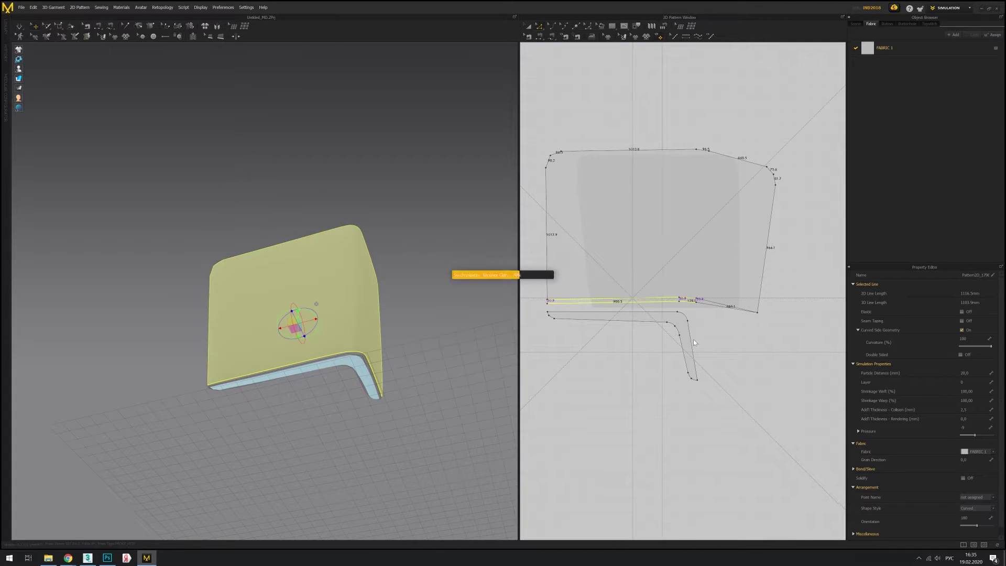
{"action": "left_click", "coordinate": [538, 110]}
{"action": "left_click", "coordinate": [684, 306]}
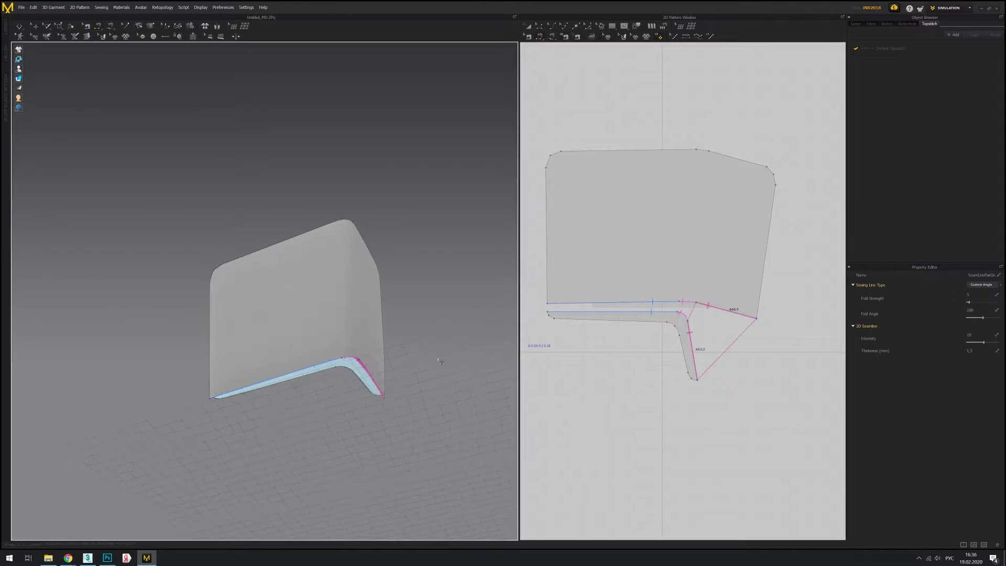
{"action": "key", "text": "space"}
{"action": "left_click", "coordinate": [353, 248]}
{"action": "mouse_move", "coordinate": [281, 240]}
{"action": "right_mouse_down"}
{"action": "mouse_move", "coordinate": [148, 252]}
{"action": "mouse_move", "coordinate": [241, 273]}
{"action": "right_mouse_up"}
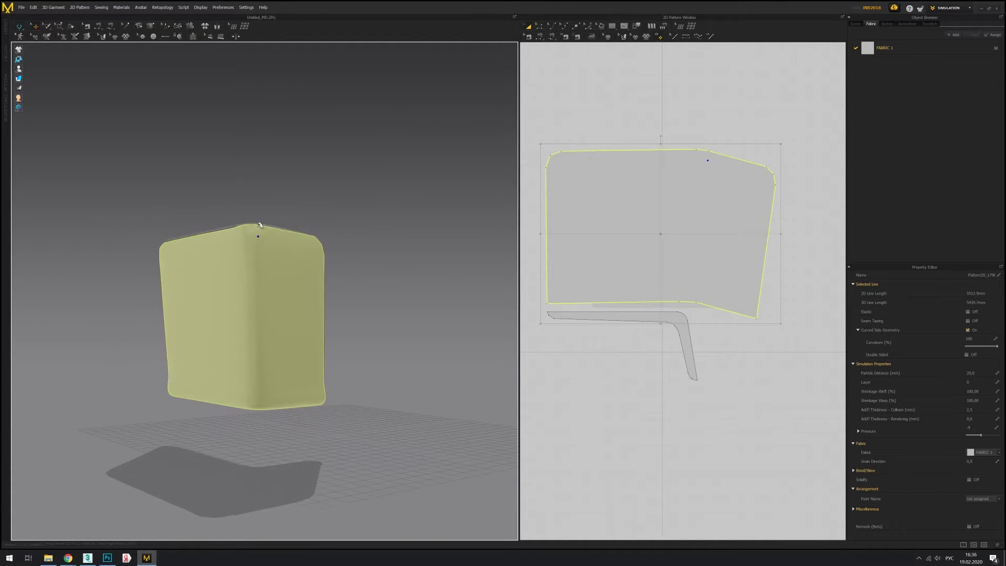
Orbit to a frontal view of the headboard panel, checking its corner and top edges.
{"action": "left_click", "coordinate": [258, 299]}
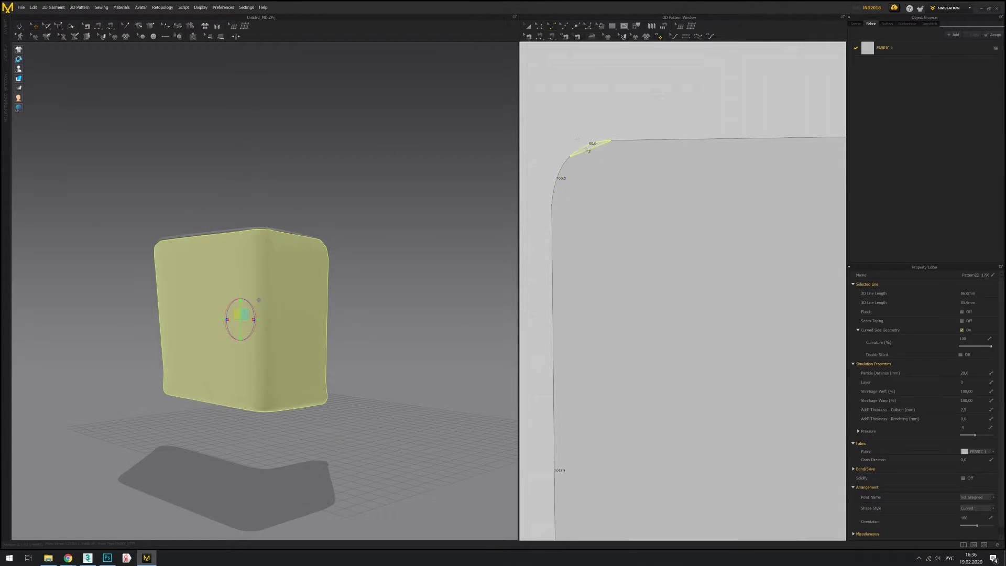
{"action": "right_click_drag", "start_coordinate": [258, 300], "coordinate": [393, 229]}
{"action": "left_click", "coordinate": [207, 242]}
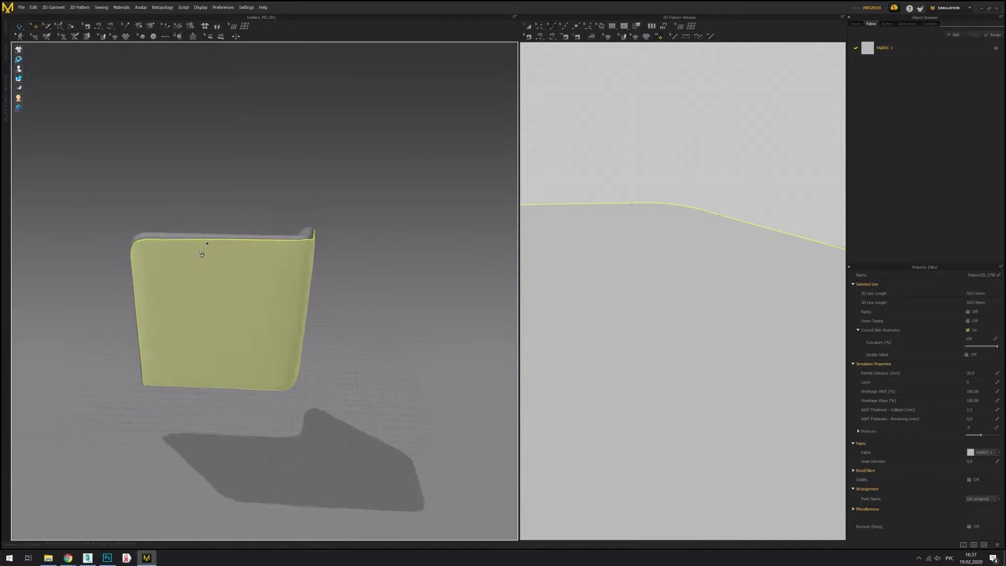
{"action": "right_click_drag", "start_coordinate": [201, 254], "coordinate": [127, 231]}
{"action": "left_click", "coordinate": [149, 190]}
{"action": "right_click_drag", "start_coordinate": [149, 190], "coordinate": [293, 210]}
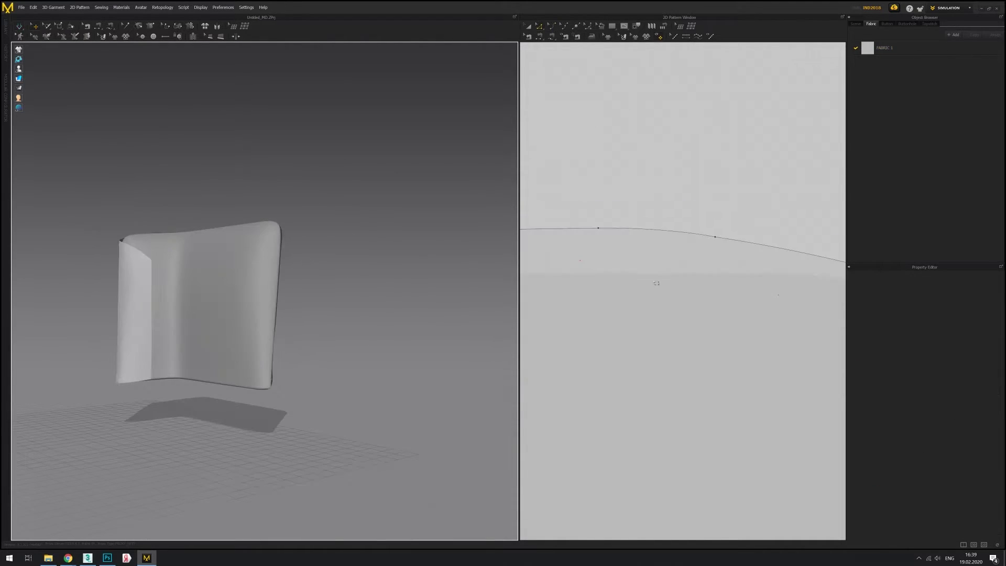
{"action": "scroll", "coordinate": [681, 314], "scroll_direction": "down", "scroll_amount": 3}
Select the headboard pattern and bring the piping strip into view.
{"action": "left_click", "coordinate": [748, 329]}
{"action": "left_click", "coordinate": [184, 382]}
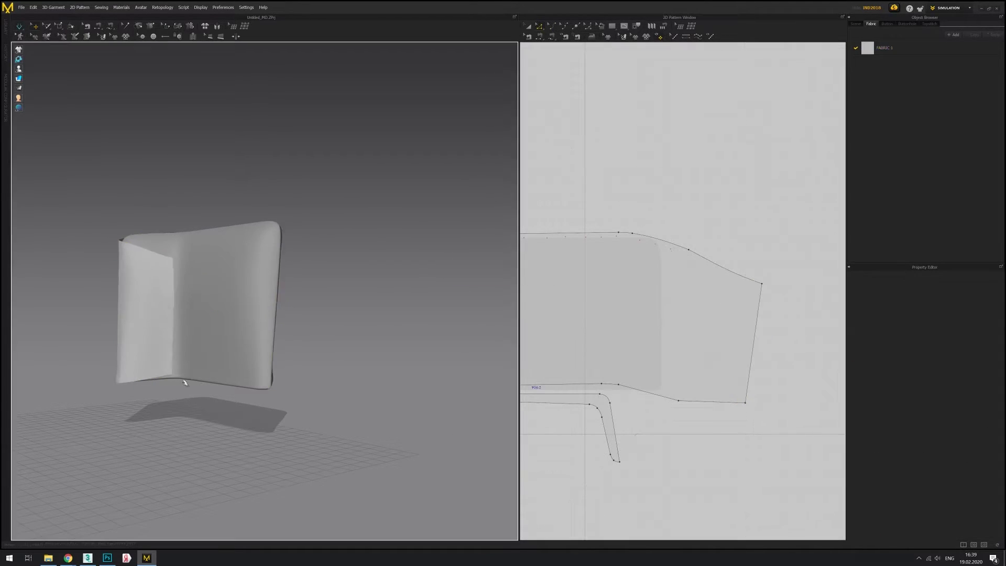
{"action": "left_click", "coordinate": [748, 406]}
{"action": "right_click_drag", "start_coordinate": [293, 261], "coordinate": [356, 352]}
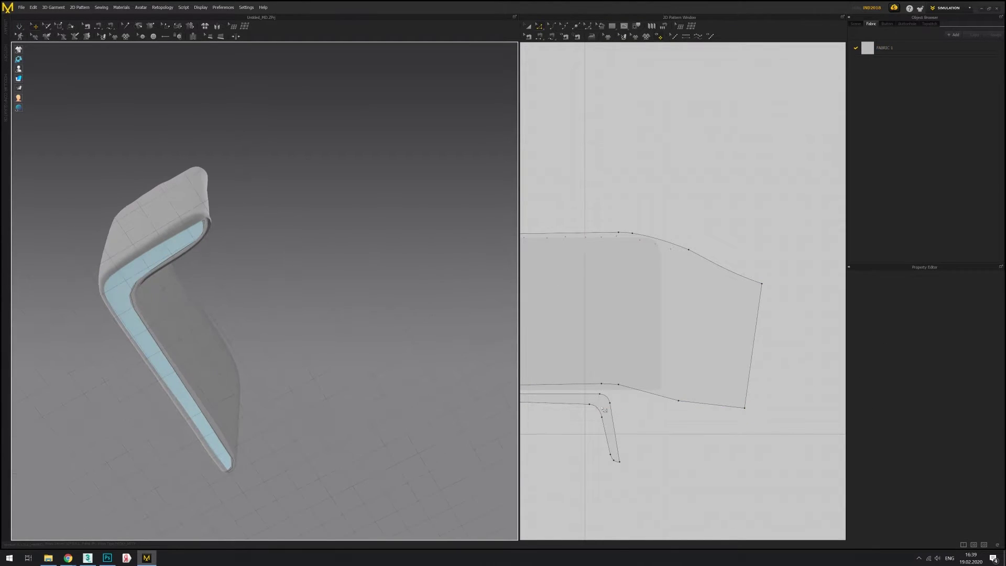
{"action": "scroll", "coordinate": [669, 362], "scroll_direction": "up", "scroll_amount": 1}
Topstitch along the piping strip seam, then start curving the side panel's upper-right edge.
{"action": "left_click", "coordinate": [726, 370]}
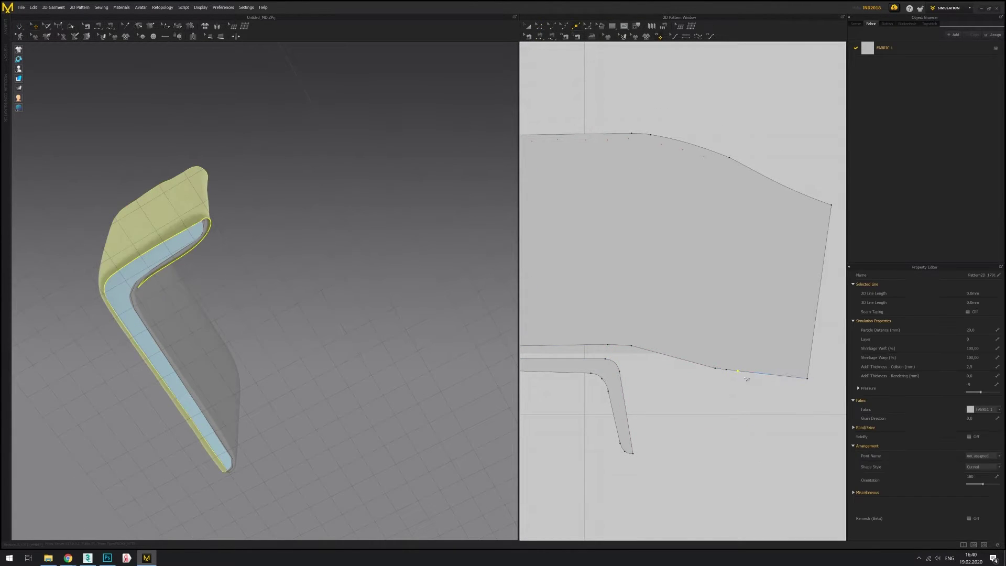
{"action": "key", "text": "f"}
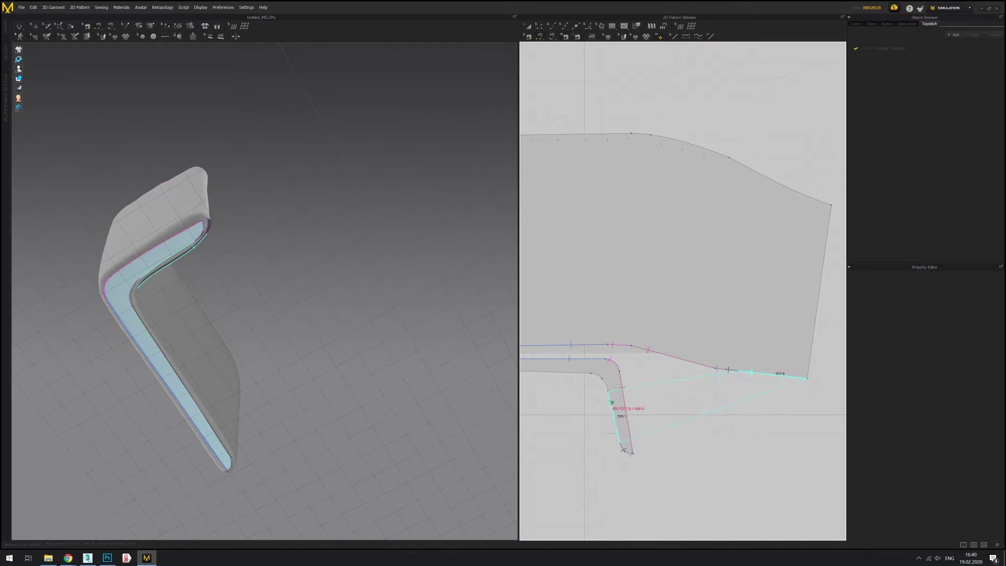
{"action": "right_click_drag", "start_coordinate": [331, 346], "coordinate": [281, 366]}
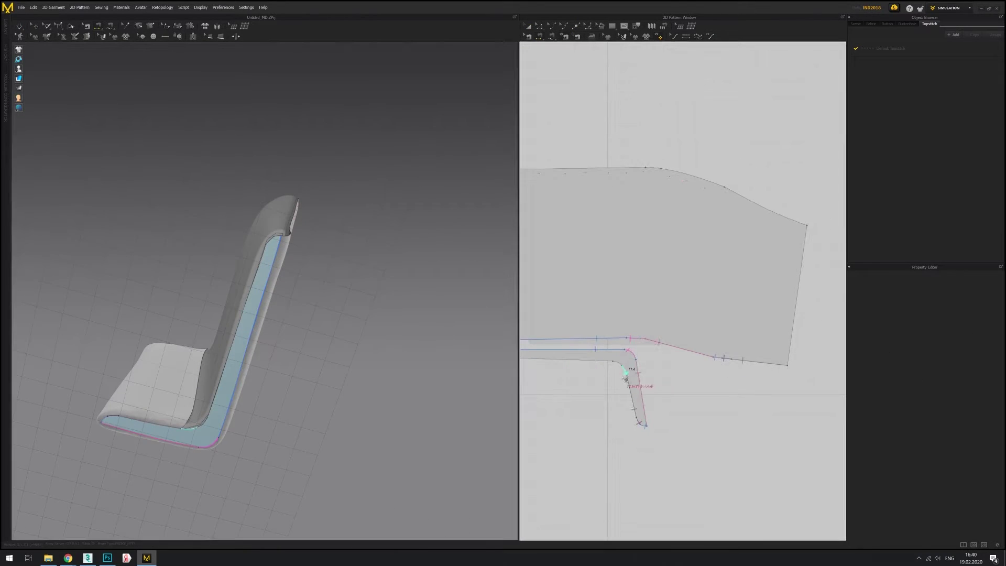
{"action": "mouse_move", "coordinate": [370, 414]}
{"action": "right_mouse_down"}
{"action": "mouse_move", "coordinate": [380, 435]}
{"action": "mouse_move", "coordinate": [367, 419]}
{"action": "right_mouse_up"}
{"action": "key", "text": "z"}
{"action": "mouse_move", "coordinate": [766, 207]}
{"action": "left_mouse_down"}
{"action": "mouse_move", "coordinate": [778, 236]}
{"action": "mouse_move", "coordinate": [772, 213]}
{"action": "left_mouse_up"}
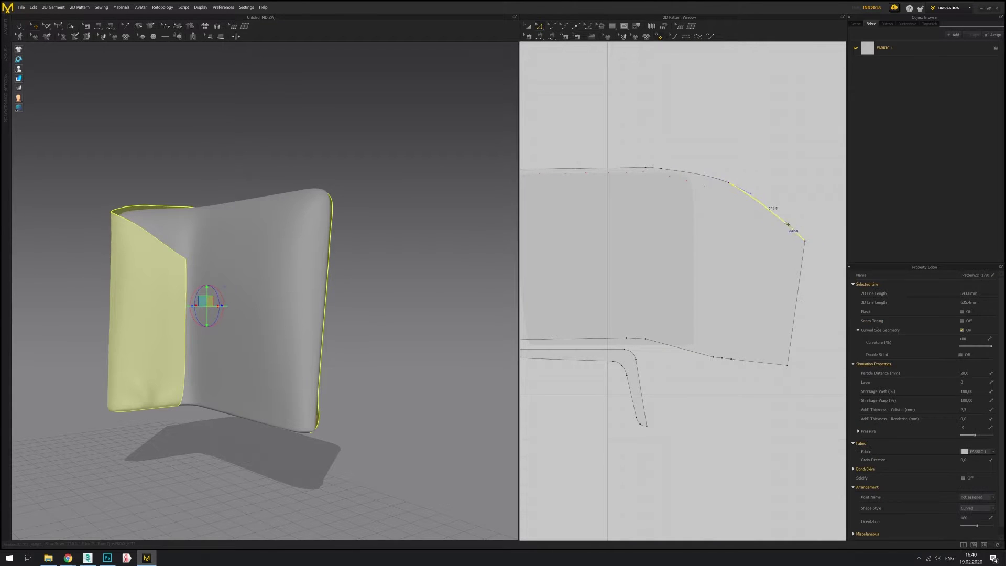
Shape the side panel's upper-right corner into a smooth arc and check the panel's bottom edge.
{"action": "scroll", "coordinate": [715, 192], "scroll_direction": "up", "scroll_amount": 2}
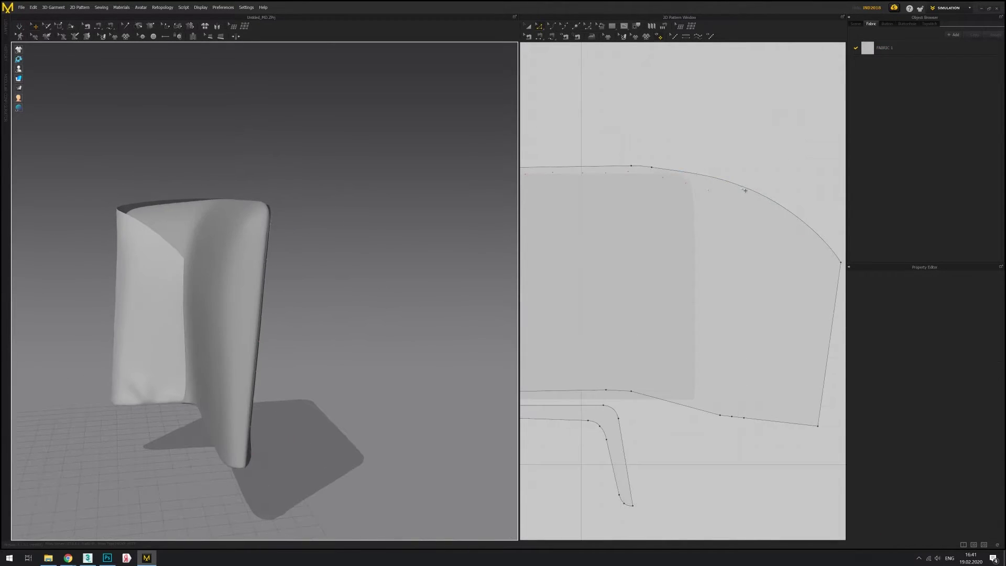
{"action": "scroll", "coordinate": [791, 260], "scroll_direction": "down", "scroll_amount": 2}
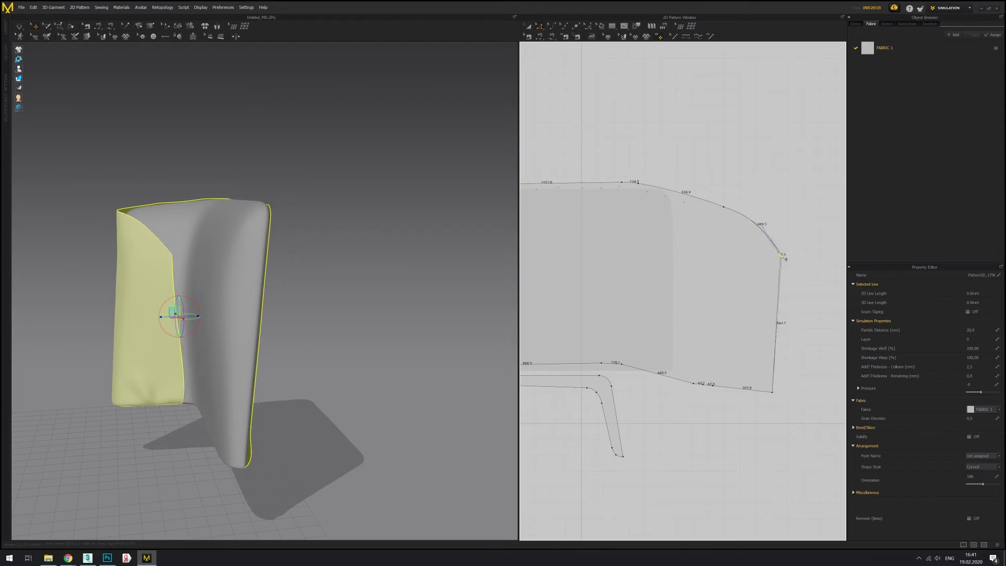
{"action": "left_click", "coordinate": [195, 252]}
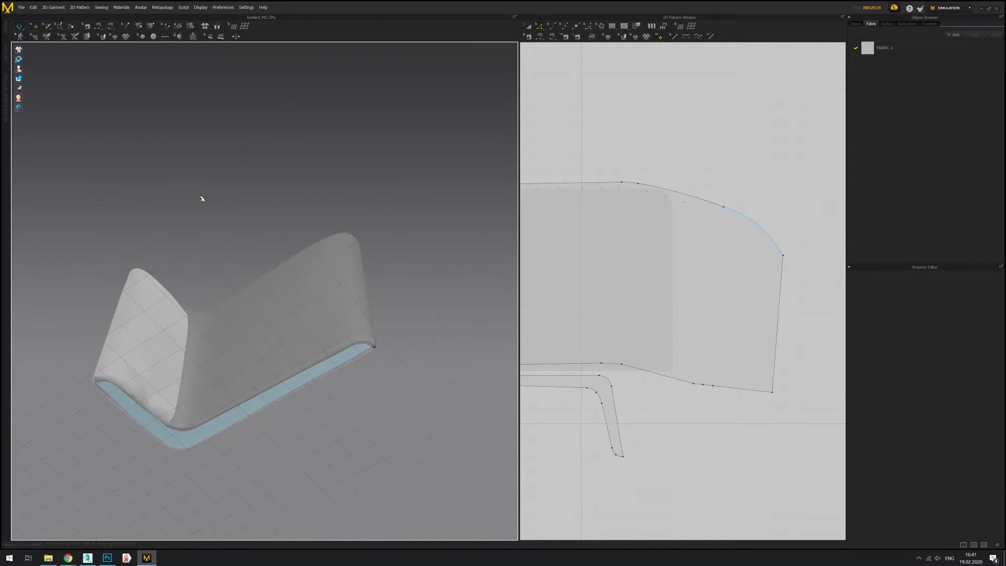
{"action": "left_click", "coordinate": [218, 288]}
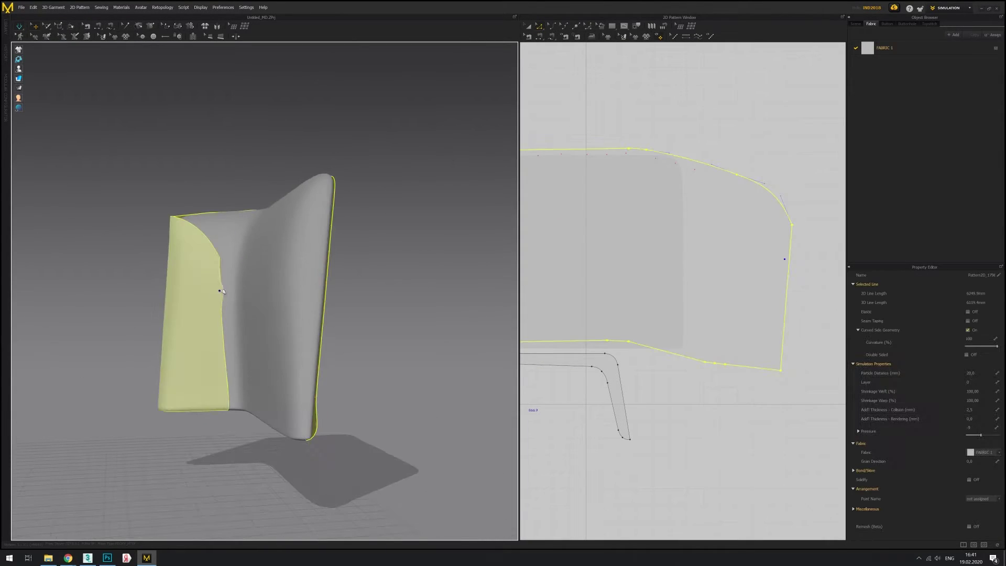
{"action": "mouse_move", "coordinate": [218, 288]}
{"action": "right_mouse_down"}
{"action": "mouse_move", "coordinate": [169, 253]}
{"action": "mouse_move", "coordinate": [252, 254]}
{"action": "mouse_move", "coordinate": [105, 278]}
{"action": "right_mouse_up"}
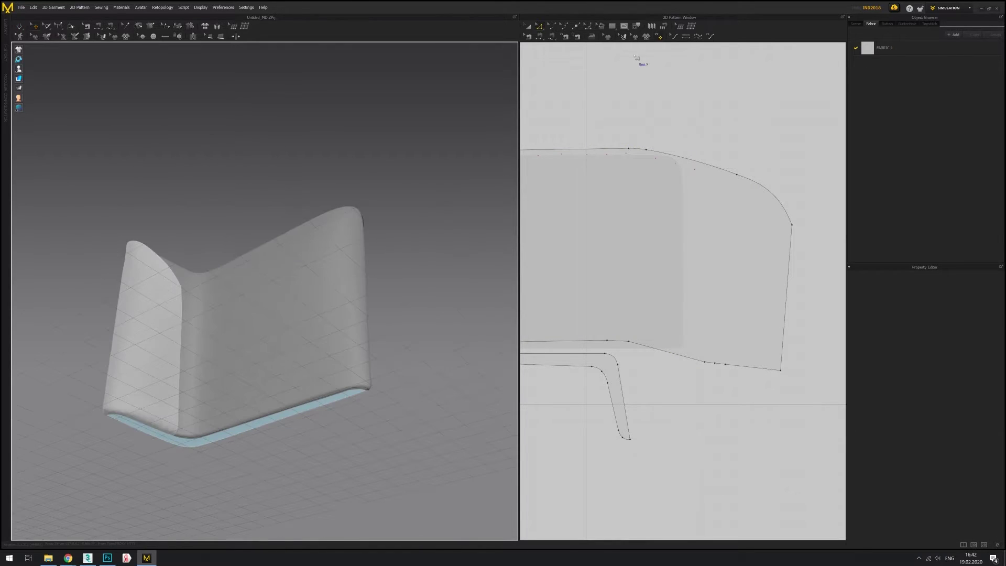
{"action": "scroll", "coordinate": [236, 386], "scroll_direction": "up", "scroll_amount": 5}
{"action": "scroll", "coordinate": [220, 451], "scroll_direction": "up", "scroll_amount": 3}
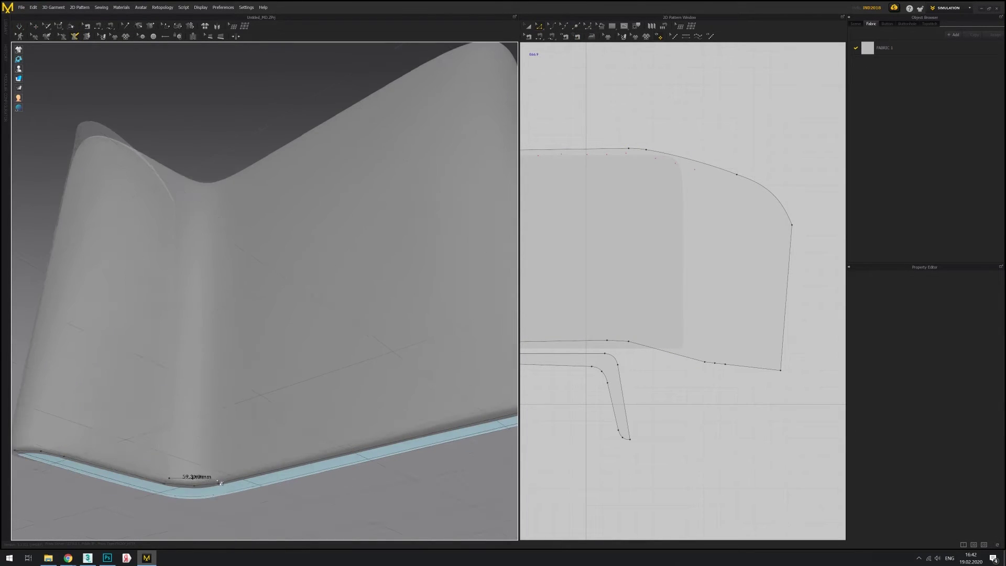
Flatten the headboard's front surface into a new 2D pattern piece.
{"action": "scroll", "coordinate": [314, 429], "scroll_direction": "up", "scroll_amount": 3}
{"action": "scroll", "coordinate": [356, 406], "scroll_direction": "down", "scroll_amount": 2}
{"action": "mouse_move", "coordinate": [337, 416]}
{"action": "right_mouse_down"}
{"action": "mouse_move", "coordinate": [325, 213]}
{"action": "mouse_move", "coordinate": [303, 171]}
{"action": "mouse_move", "coordinate": [80, 333]}
{"action": "mouse_move", "coordinate": [324, 373]}
{"action": "right_mouse_up"}
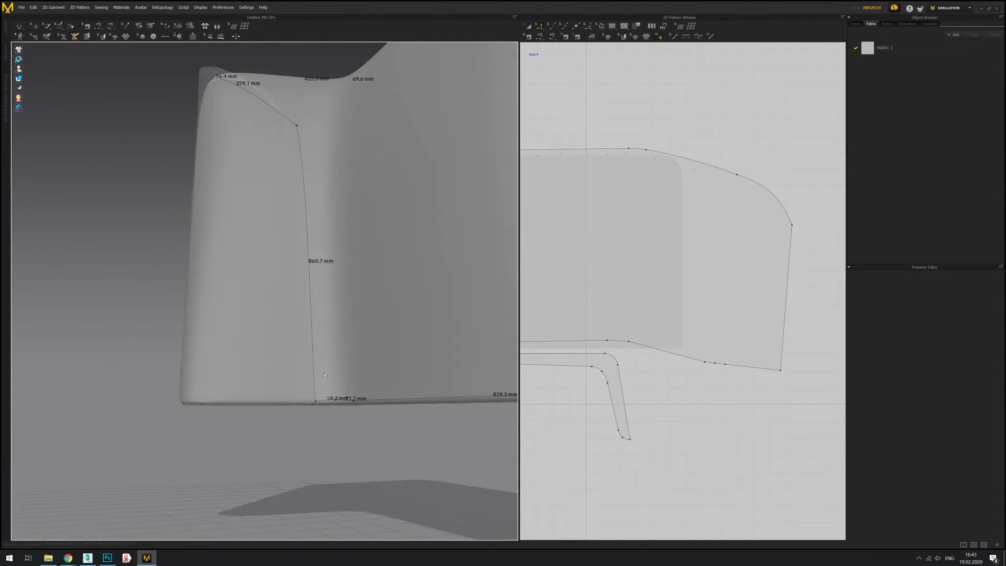
{"action": "right_click_drag", "start_coordinate": [240, 105], "coordinate": [306, 240]}
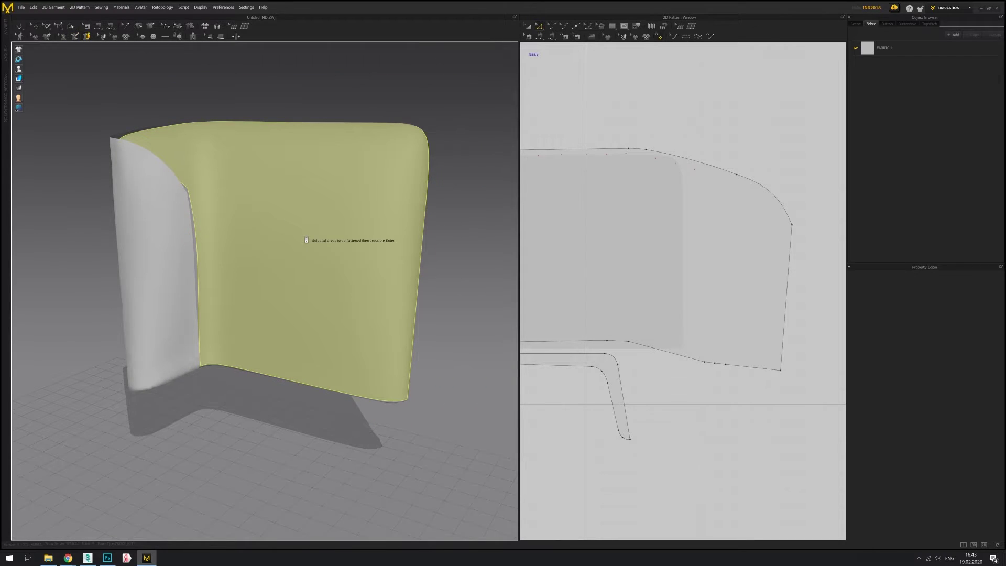
{"action": "left_click", "coordinate": [306, 240]}
{"action": "key", "text": "Return"}
Remove the curve points from the new pattern's diagonal and bottom edges.
{"action": "left_click", "coordinate": [772, 279]}
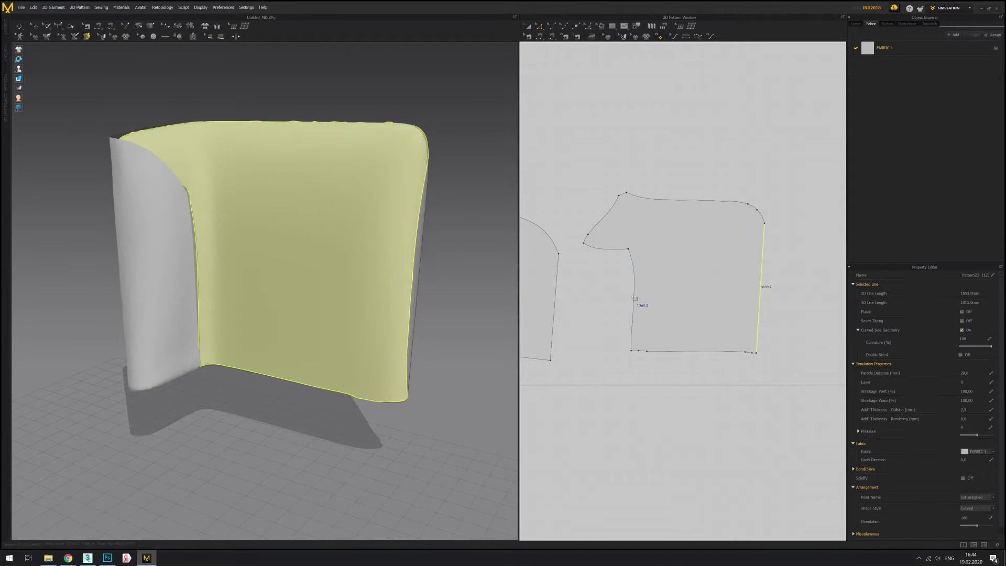
{"action": "right_click", "coordinate": [633, 295]}
{"action": "key", "text": "Escape"}
{"action": "right_click", "coordinate": [608, 217]}
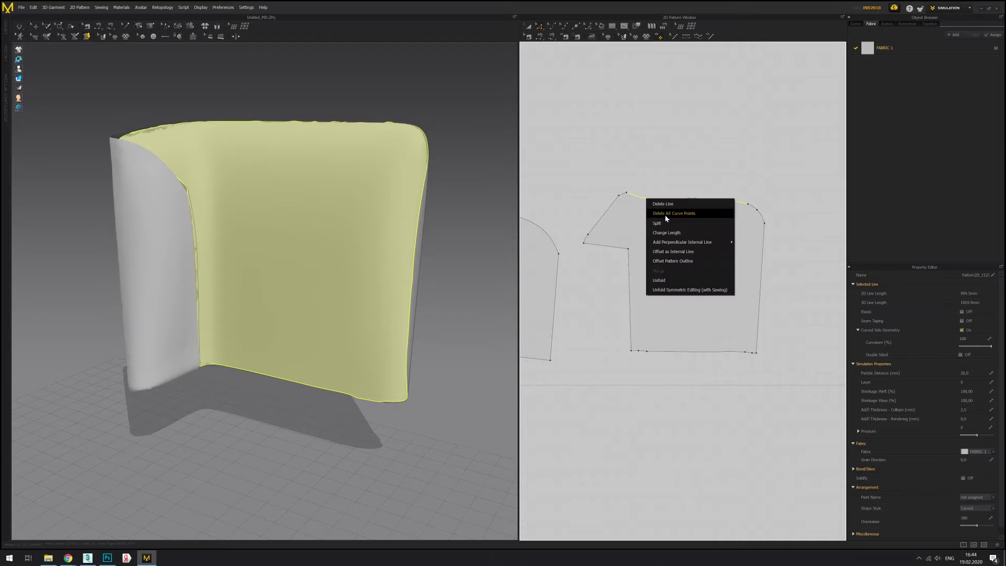
{"action": "key", "text": "Escape"}
{"action": "scroll", "coordinate": [736, 350], "scroll_direction": "up", "scroll_amount": 5}
{"action": "right_click", "coordinate": [736, 350]}
{"action": "key", "text": "Escape"}
{"action": "scroll", "coordinate": [730, 395], "scroll_direction": "down", "scroll_amount": 5}
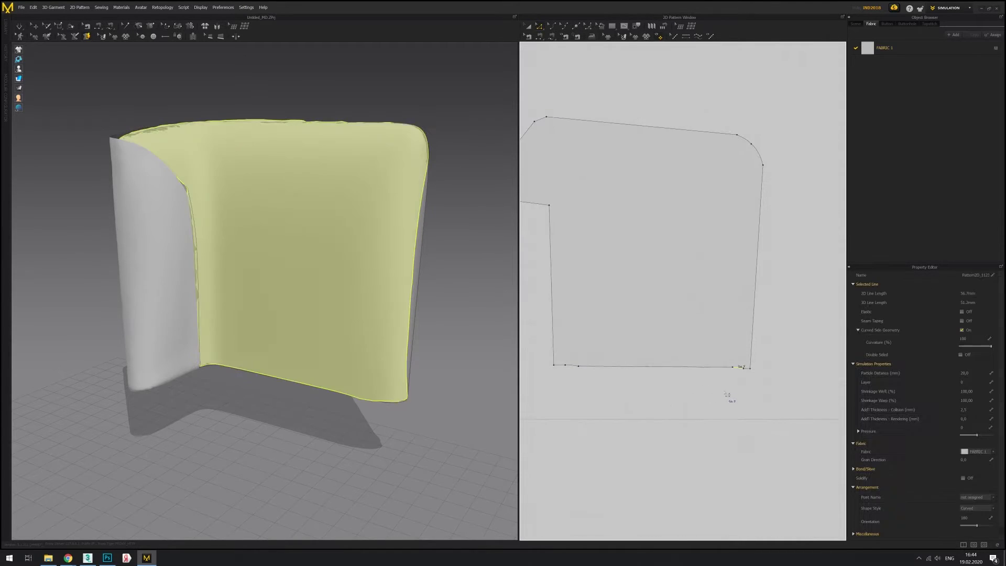
{"action": "left_click", "coordinate": [657, 351]}
{"action": "scroll", "coordinate": [658, 350], "scroll_direction": "up", "scroll_amount": 3}
{"action": "scroll", "coordinate": [705, 276], "scroll_direction": "down", "scroll_amount": 3}
Sew the front pattern's bottom edge to the border strip.
{"action": "mouse_move", "coordinate": [314, 131]}
{"action": "right_mouse_down"}
{"action": "mouse_move", "coordinate": [375, 97]}
{"action": "mouse_move", "coordinate": [379, 187]}
{"action": "right_mouse_up"}
{"action": "left_click", "coordinate": [380, 187]}
{"action": "left_click", "coordinate": [415, 397]}
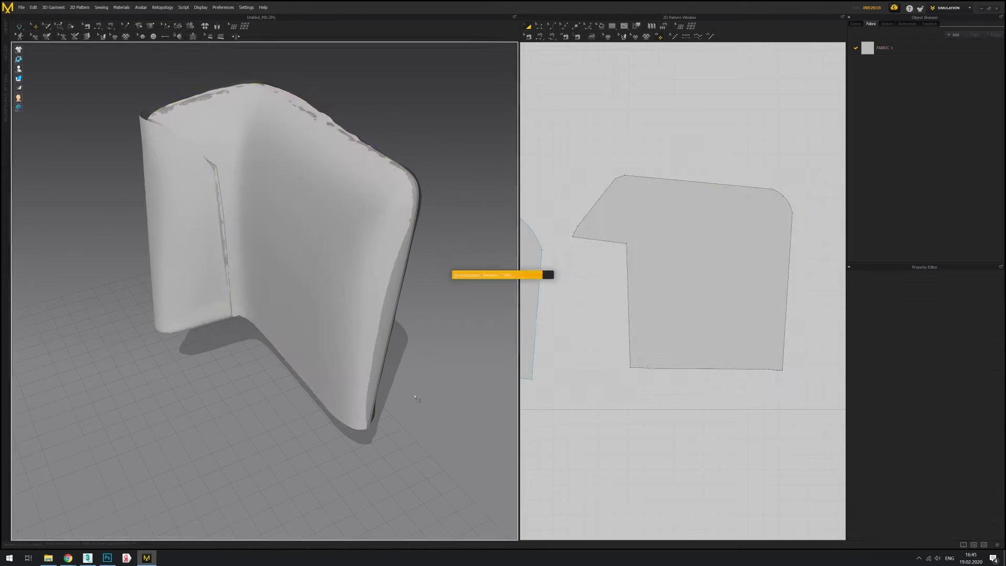
{"action": "scroll", "coordinate": [733, 366], "scroll_direction": "up", "scroll_amount": 2}
{"action": "scroll", "coordinate": [759, 367], "scroll_direction": "up", "scroll_amount": 3}
{"action": "left_click", "coordinate": [765, 325]}
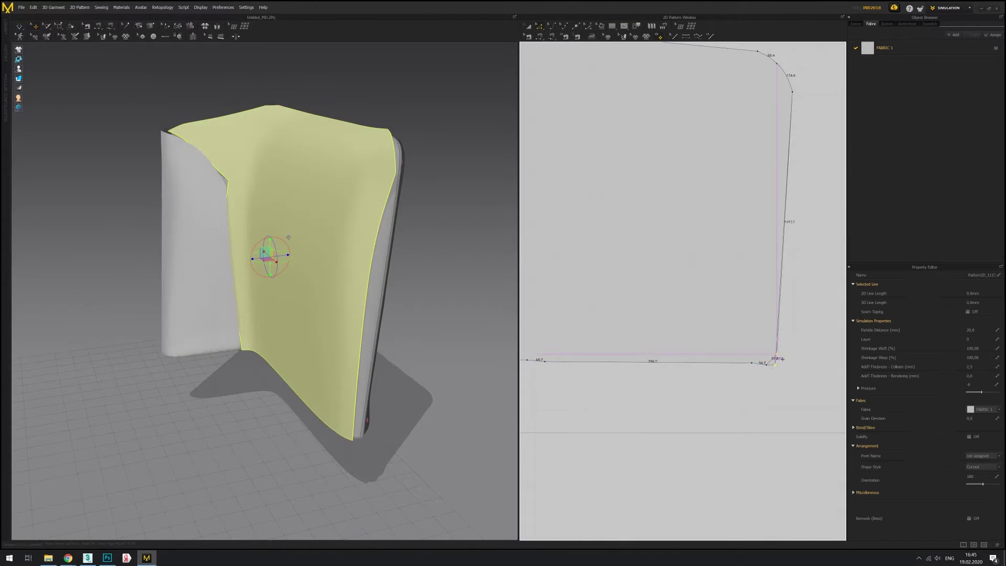
{"action": "scroll", "coordinate": [778, 374], "scroll_direction": "up", "scroll_amount": 2}
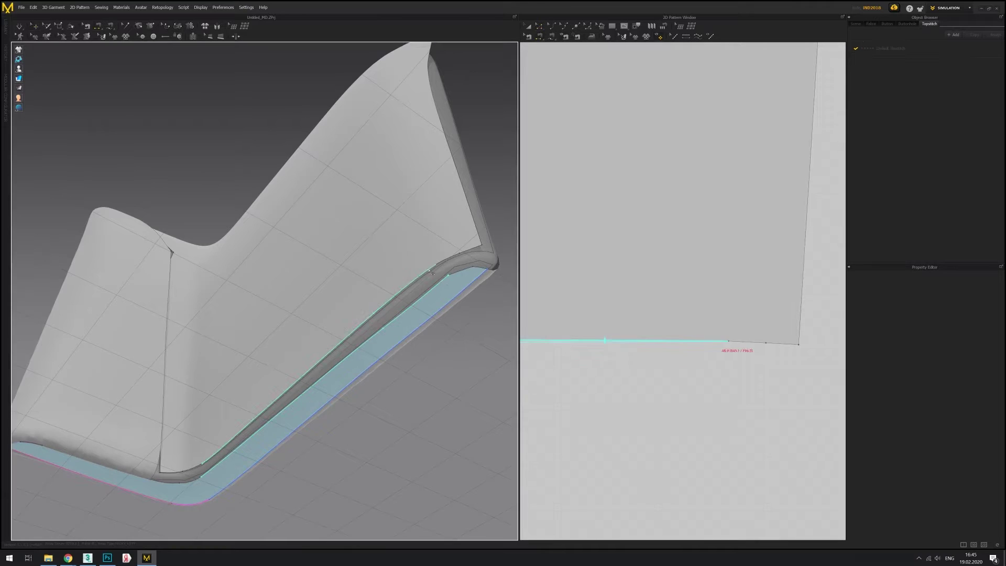
{"action": "right_click_drag", "start_coordinate": [474, 253], "coordinate": [413, 239]}
{"action": "left_click", "coordinate": [410, 235]}
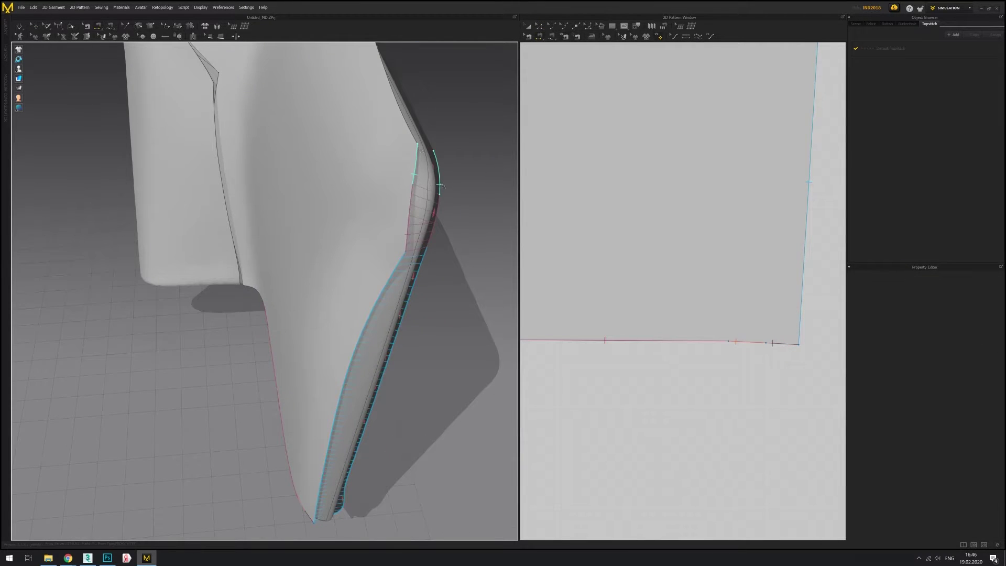
Inspect the corner seam and move the pattern's top-left corner point.
{"action": "right_click_drag", "start_coordinate": [442, 187], "coordinate": [392, 219]}
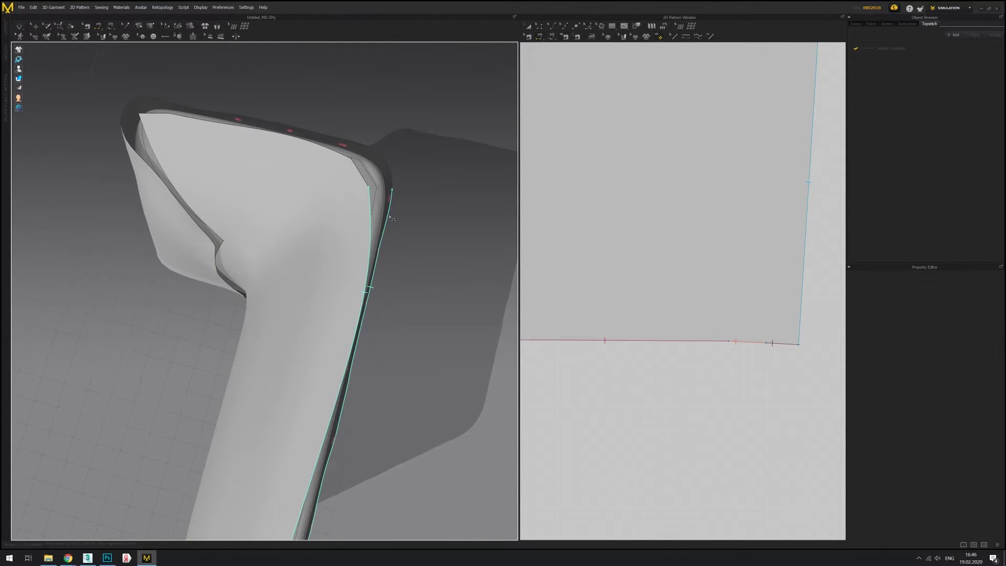
{"action": "mouse_move", "coordinate": [346, 159]}
{"action": "right_mouse_down"}
{"action": "mouse_move", "coordinate": [348, 280]}
{"action": "mouse_move", "coordinate": [386, 292]}
{"action": "right_mouse_up"}
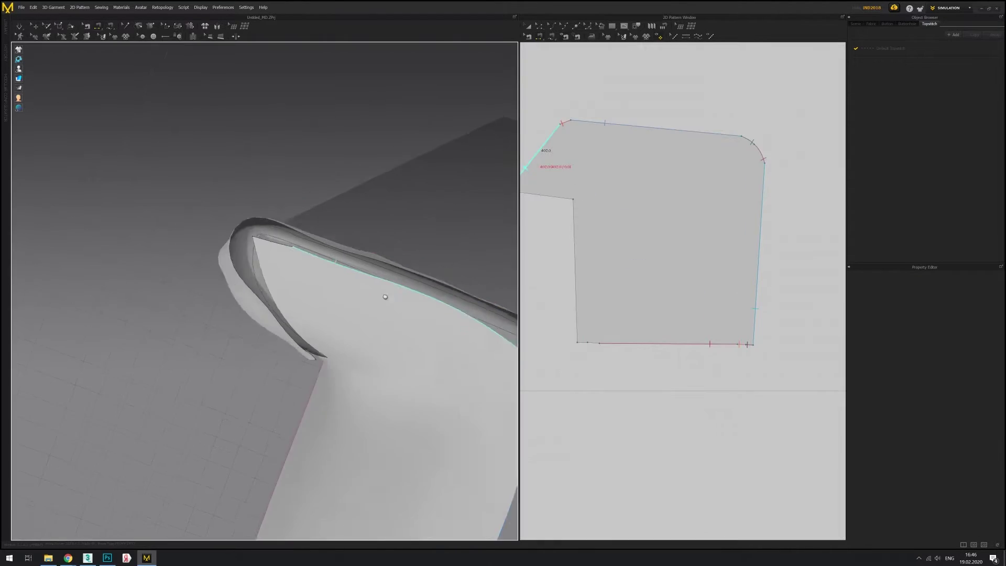
{"action": "left_click", "coordinate": [197, 471]}
{"action": "left_click", "coordinate": [539, 36]}
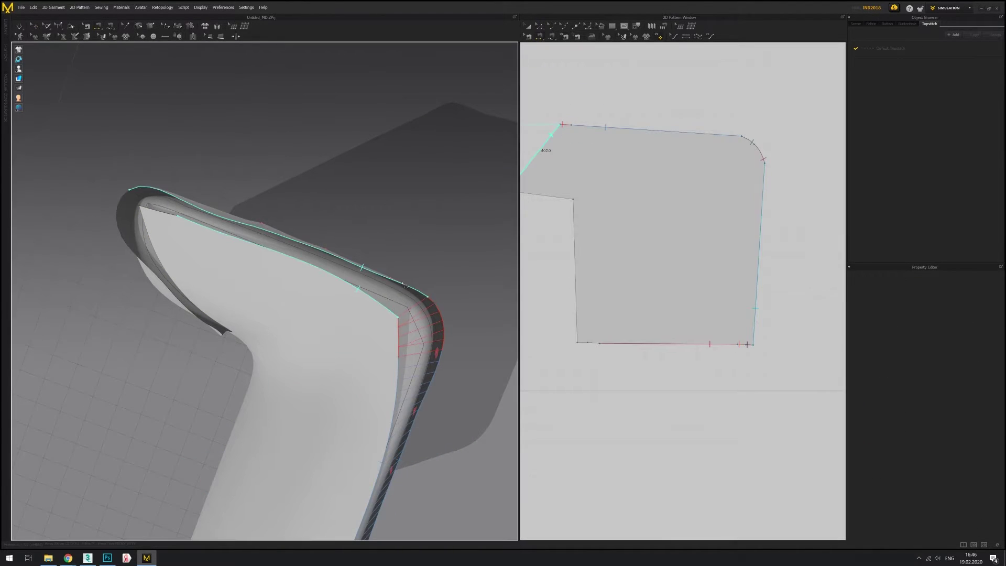
{"action": "right_click_drag", "start_coordinate": [532, 244], "coordinate": [589, 250]}
{"action": "left_click", "coordinate": [626, 129]}
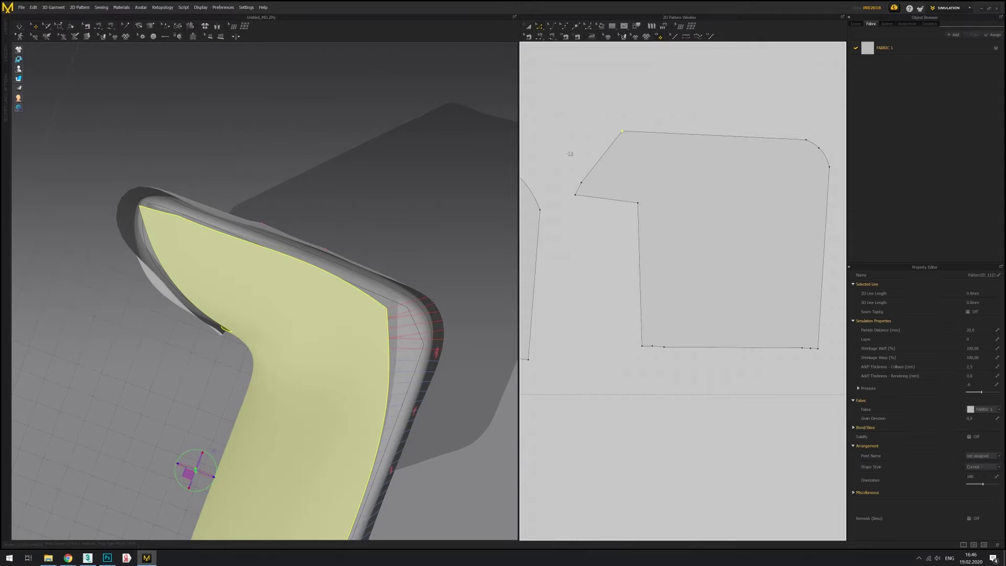
{"action": "right_click_drag", "start_coordinate": [191, 466], "coordinate": [173, 403]}
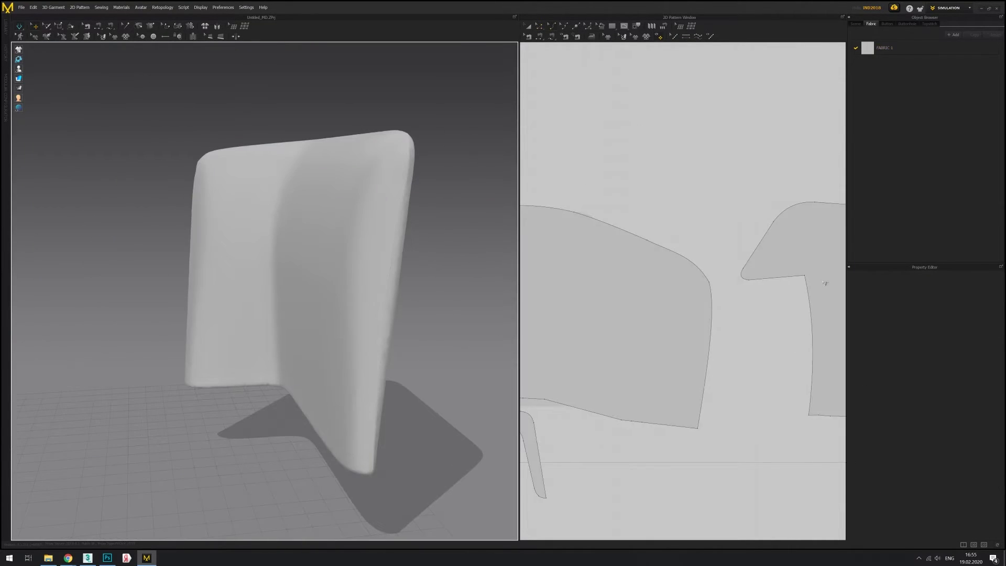
Inspect the side panel's curved edge and corner from several angles.
{"action": "right_click_drag", "start_coordinate": [825, 283], "coordinate": [752, 280]}
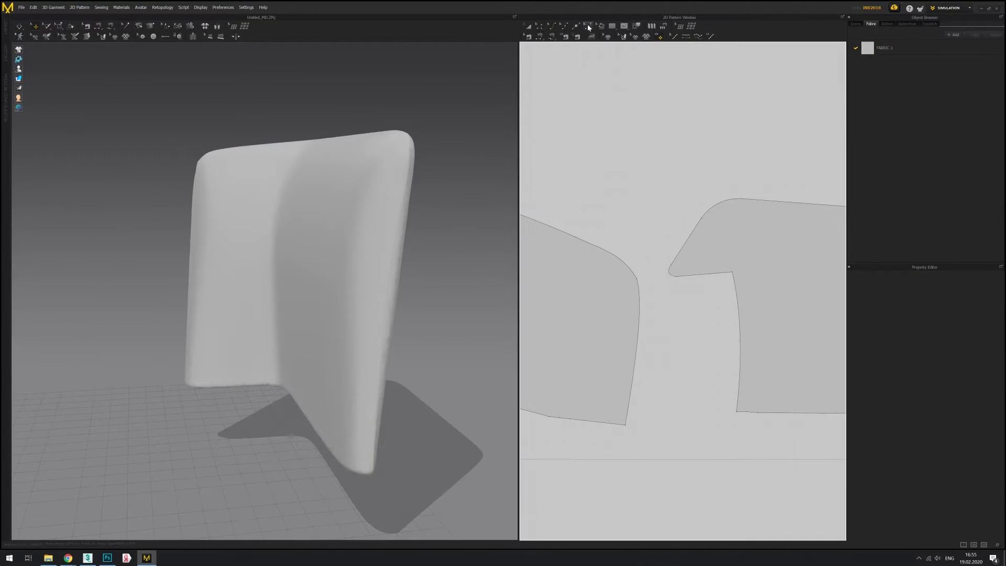
{"action": "left_click", "coordinate": [723, 287]}
{"action": "right_click_drag", "start_coordinate": [247, 223], "coordinate": [264, 373]}
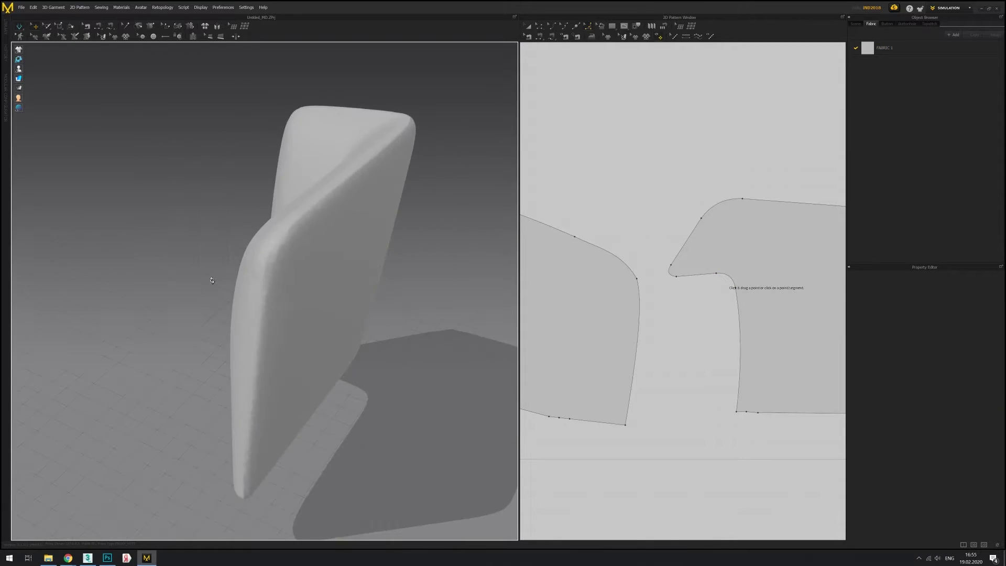
{"action": "scroll", "coordinate": [348, 265], "scroll_direction": "up", "scroll_amount": 3}
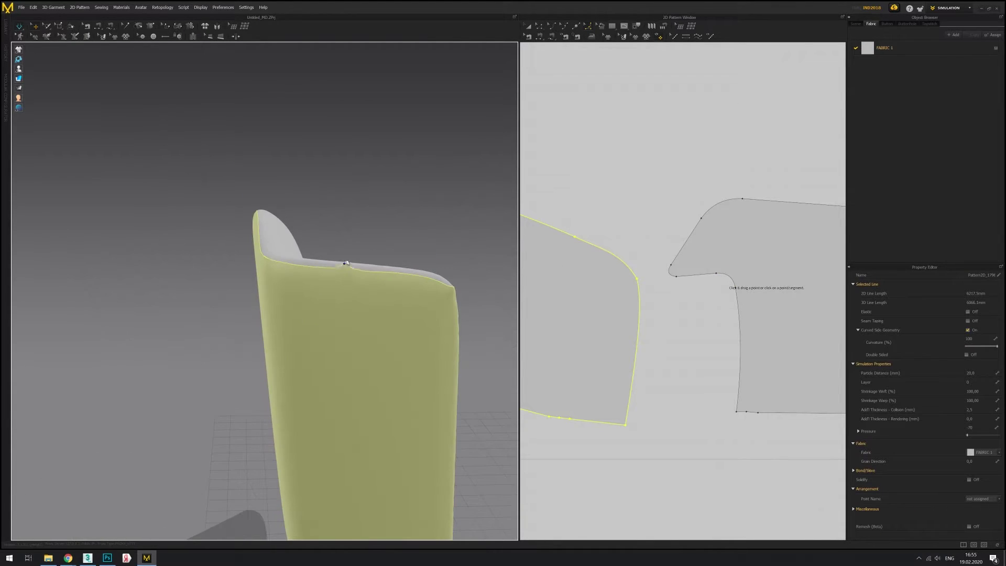
{"action": "right_click_drag", "start_coordinate": [472, 325], "coordinate": [465, 310]}
{"action": "scroll", "coordinate": [680, 252], "scroll_direction": "up", "scroll_amount": 5}
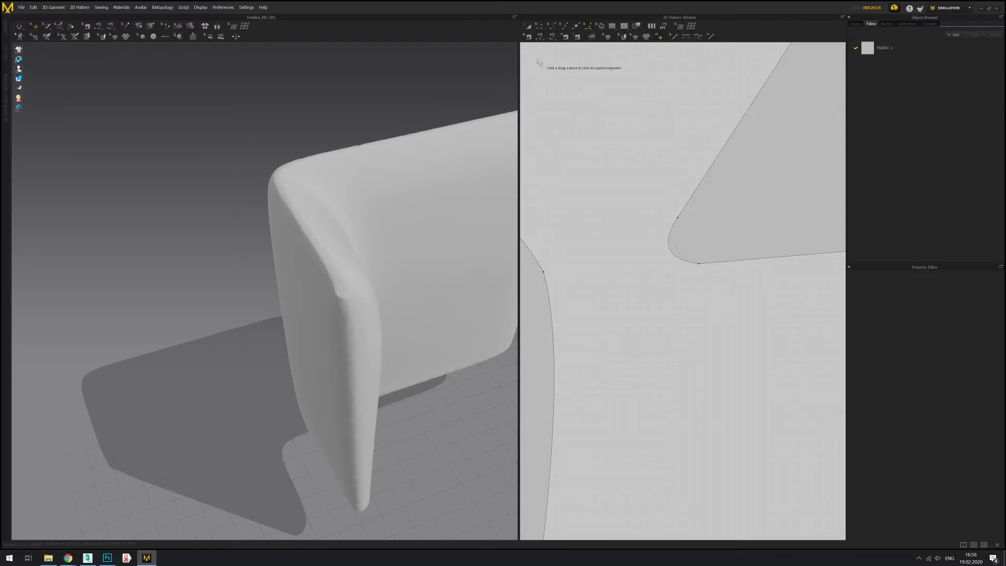
{"action": "left_click", "coordinate": [694, 261]}
{"action": "left_click", "coordinate": [667, 224]}
{"action": "right_click_drag", "start_coordinate": [335, 121], "coordinate": [314, 112]}
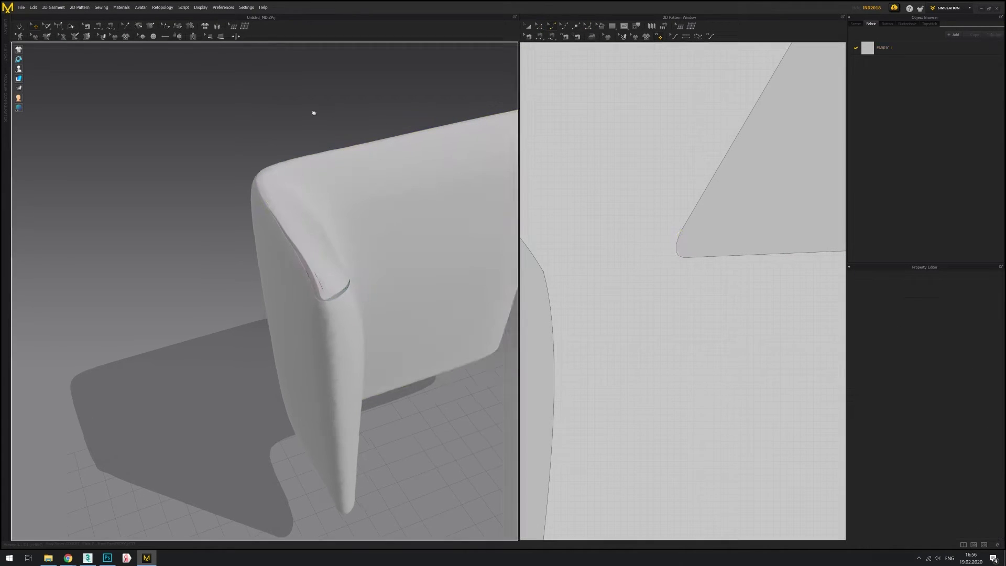
{"action": "left_click", "coordinate": [305, 290]}
{"action": "right_click_drag", "start_coordinate": [330, 309], "coordinate": [227, 282]}
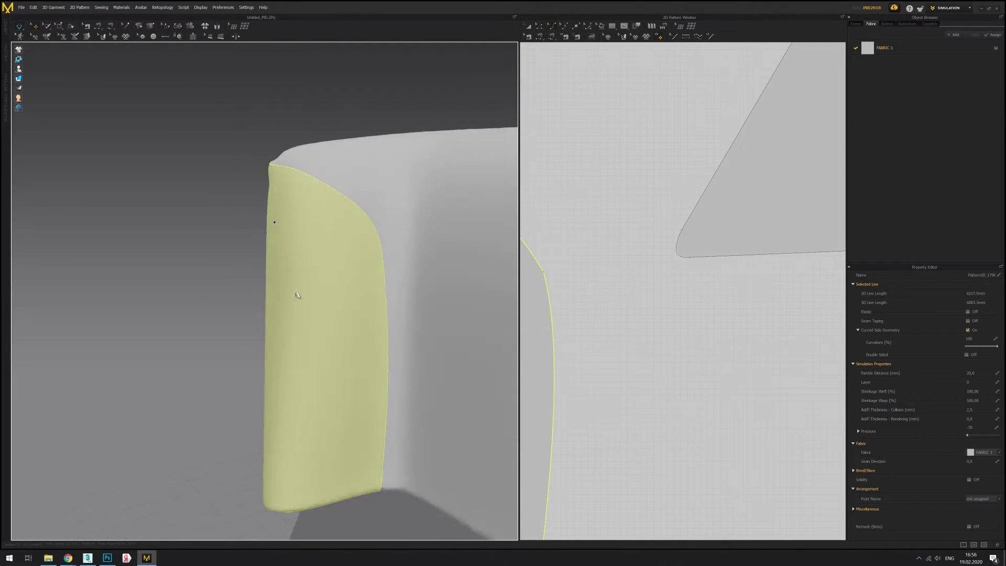
{"action": "left_click", "coordinate": [227, 282]}
Simulate all patterns and pull the left side panel fabric outward.
{"action": "key", "text": "ctrl+a"}
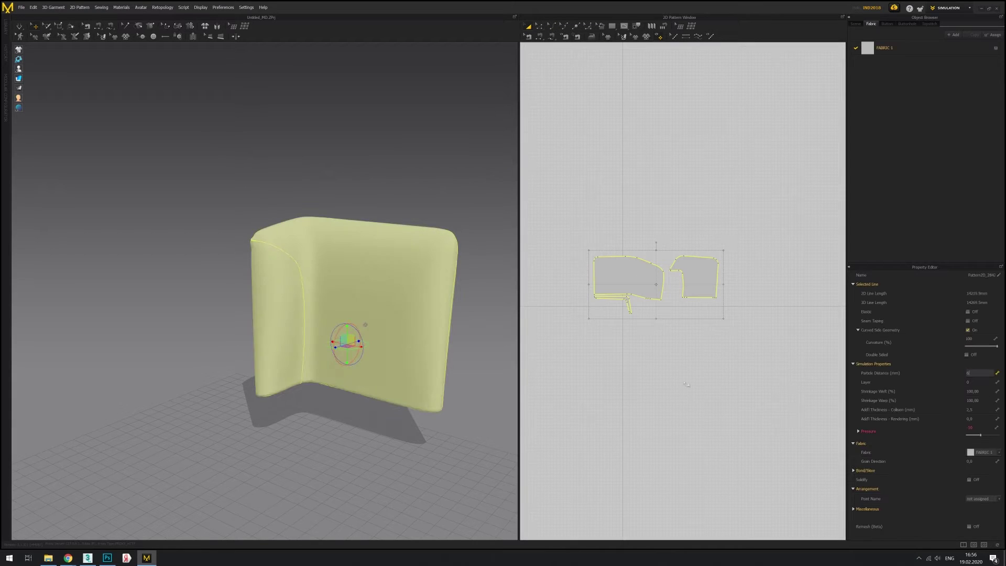
{"action": "scroll", "coordinate": [306, 239], "scroll_direction": "up", "scroll_amount": 3}
{"action": "key", "text": "space"}
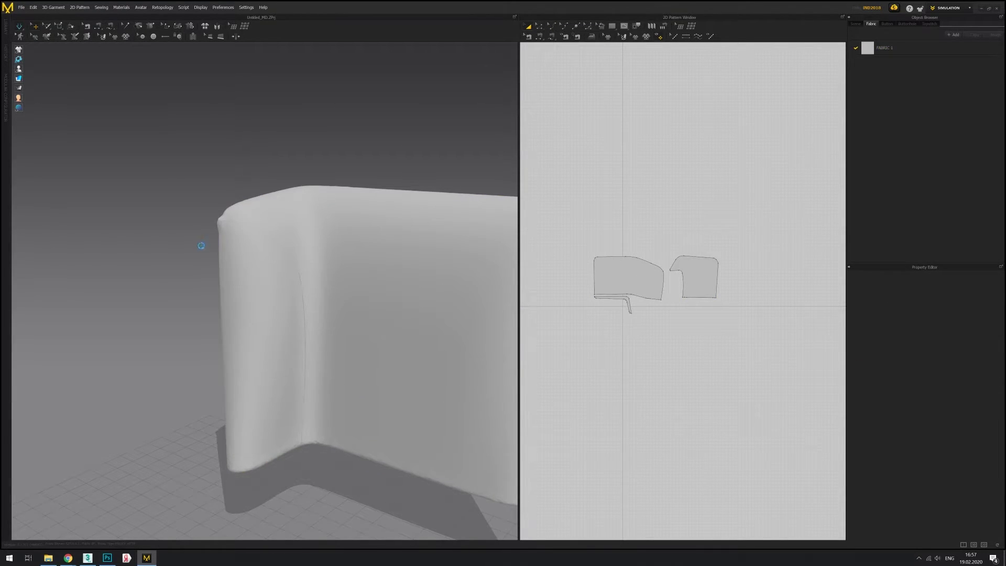
{"action": "left_click_drag", "start_coordinate": [219, 277], "coordinate": [208, 325]}
{"action": "right_click_drag", "start_coordinate": [96, 373], "coordinate": [314, 314]}
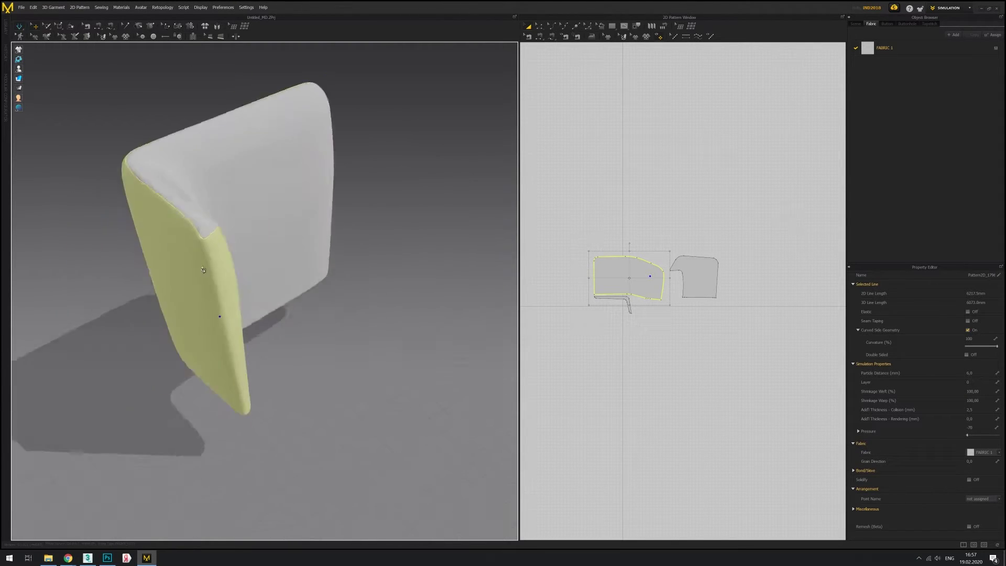
{"action": "scroll", "coordinate": [619, 251], "scroll_direction": "up", "scroll_amount": 10}
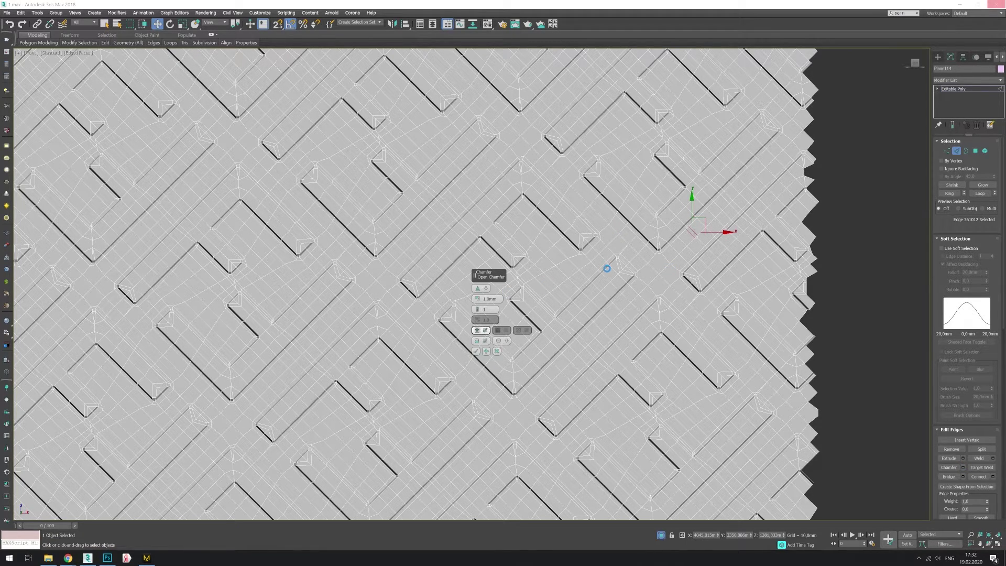
Widen the chamfer on the monogram groove edges, then switch to vertex level.
{"action": "left_click_drag", "start_coordinate": [477, 298], "coordinate": [478, 285]}
{"action": "middle_click_drag", "start_coordinate": [450, 344], "coordinate": [470, 350]}
{"action": "left_click", "coordinate": [476, 351]}
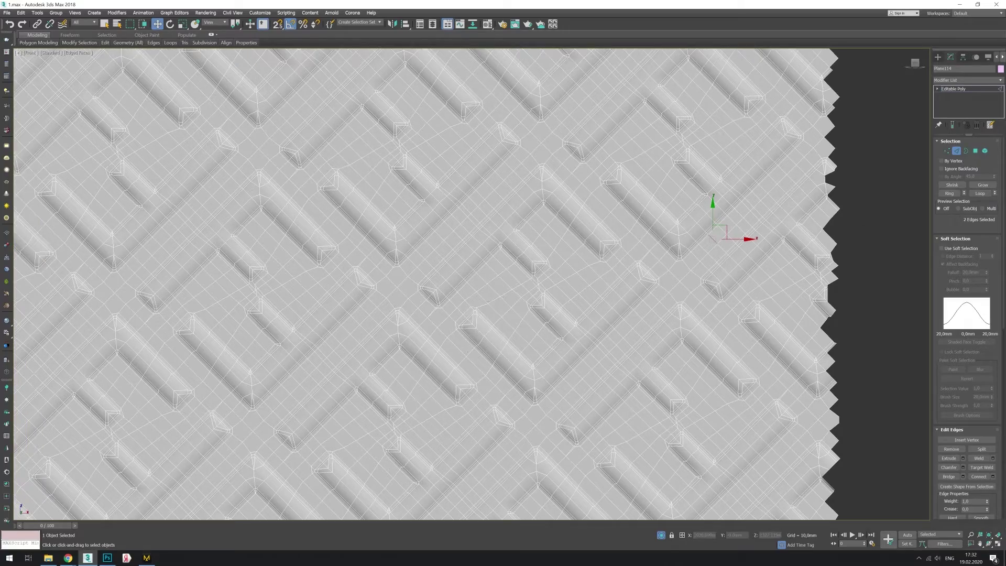
{"action": "key", "text": "1"}
{"action": "scroll", "coordinate": [778, 512], "scroll_direction": "down", "scroll_amount": 5}
{"action": "scroll", "coordinate": [681, 419], "scroll_direction": "up", "scroll_amount": 5}
Start a Cut in wireframe view, tracing the new outline along the seam edge.
{"action": "key", "text": "alt+c"}
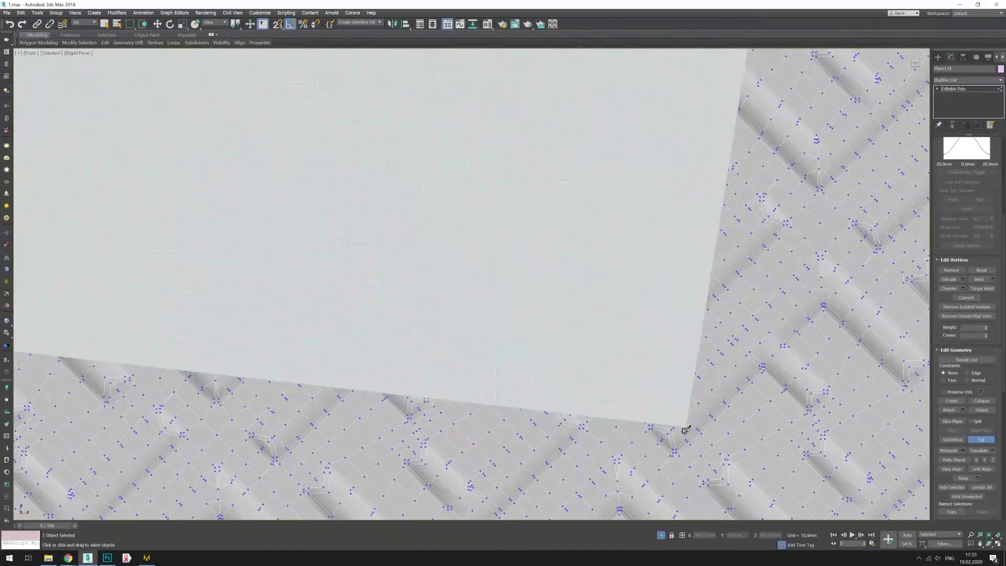
{"action": "scroll", "coordinate": [745, 112], "scroll_direction": "up", "scroll_amount": 3}
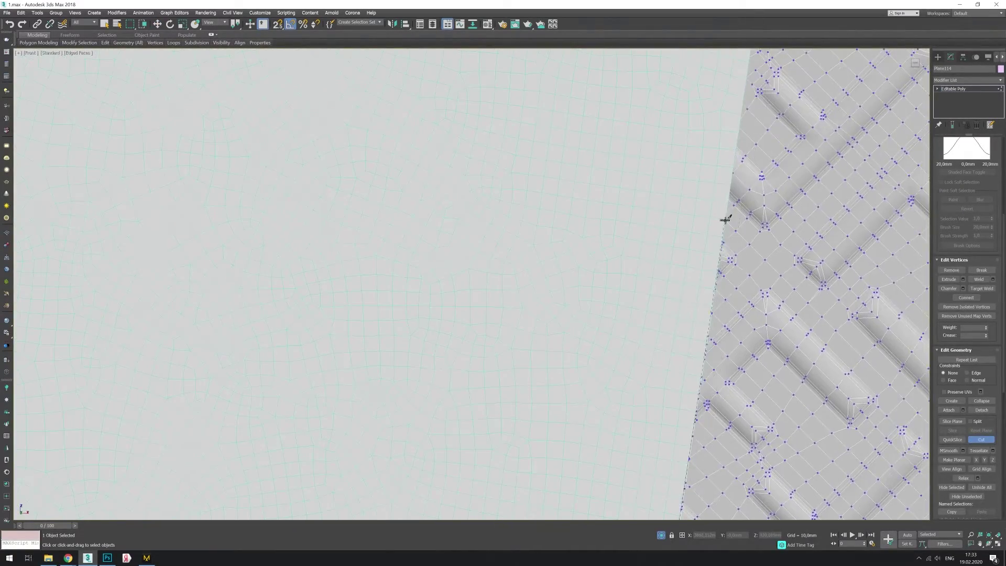
{"action": "key", "text": "F3"}
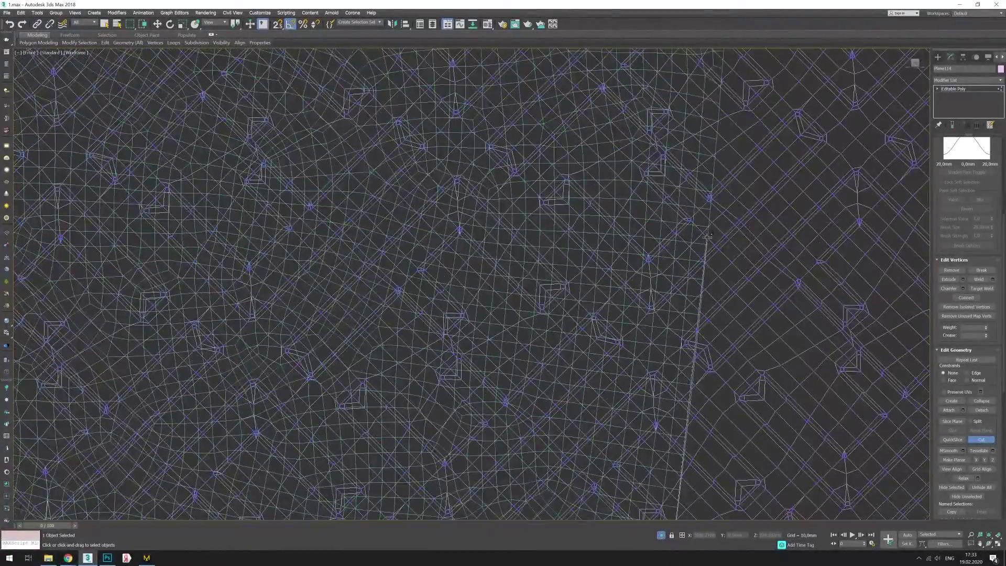
{"action": "scroll", "coordinate": [712, 199], "scroll_direction": "up", "scroll_amount": 4}
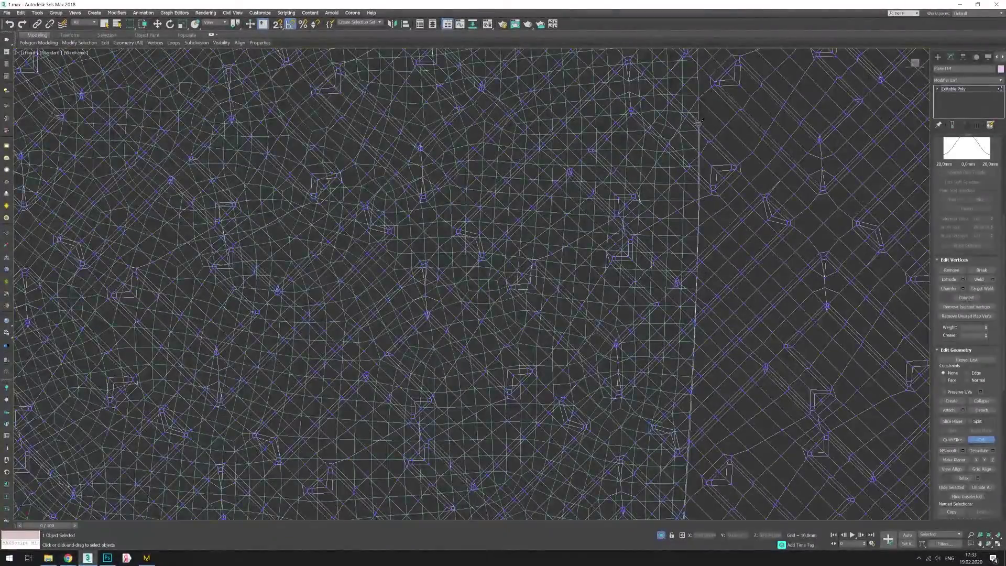
{"action": "scroll", "coordinate": [692, 212], "scroll_direction": "up", "scroll_amount": 3}
{"action": "middle_click_drag", "start_coordinate": [652, 98], "coordinate": [690, 308]}
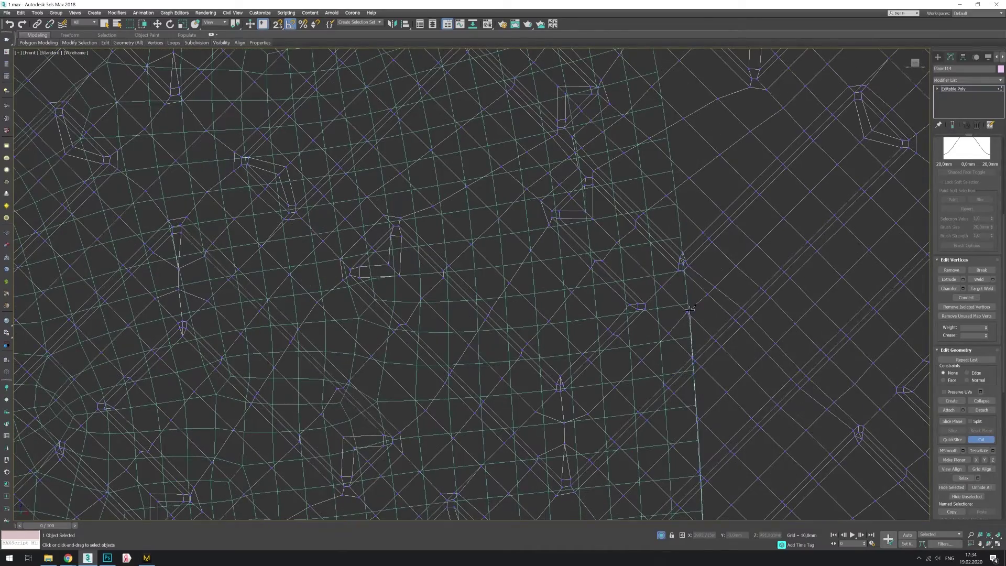
{"action": "middle_click_drag", "start_coordinate": [675, 189], "coordinate": [652, 317]}
{"action": "scroll", "coordinate": [658, 304], "scroll_direction": "up", "scroll_amount": 2}
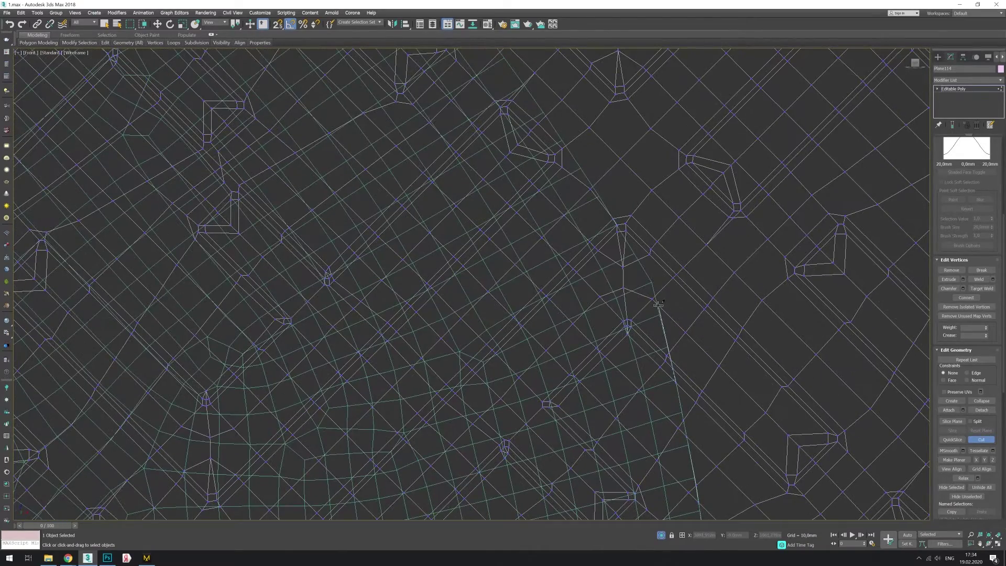
{"action": "scroll", "coordinate": [592, 185], "scroll_direction": "up", "scroll_amount": 2}
{"action": "scroll", "coordinate": [635, 192], "scroll_direction": "up", "scroll_amount": 1}
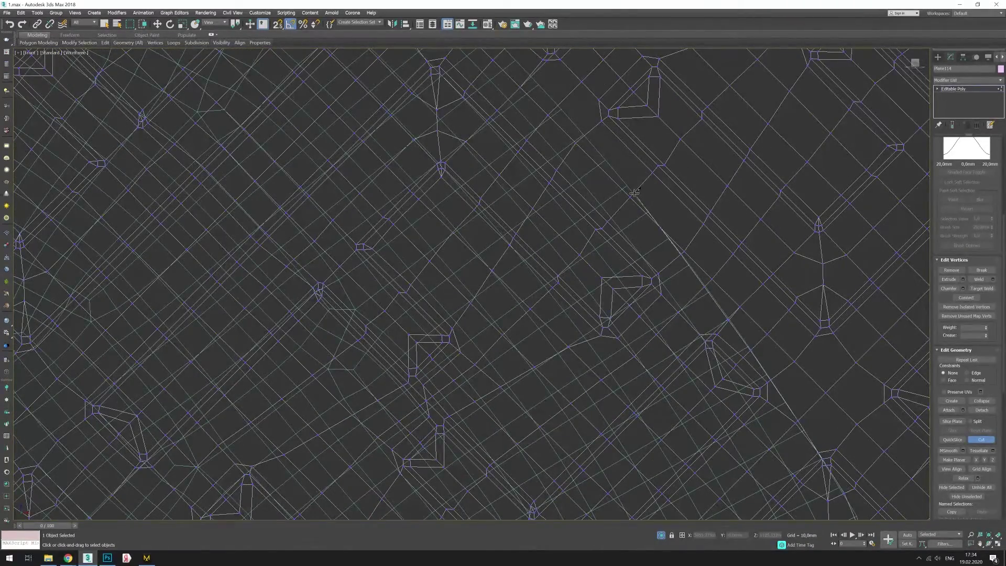
Continue the cut line across the patterned plane and finish it.
{"action": "mouse_move", "coordinate": [634, 192]}
{"action": "middle_mouse_down"}
{"action": "mouse_move", "coordinate": [675, 341]}
{"action": "mouse_move", "coordinate": [546, 185]}
{"action": "middle_mouse_up"}
{"action": "middle_click_drag", "start_coordinate": [404, 92], "coordinate": [646, 242]}
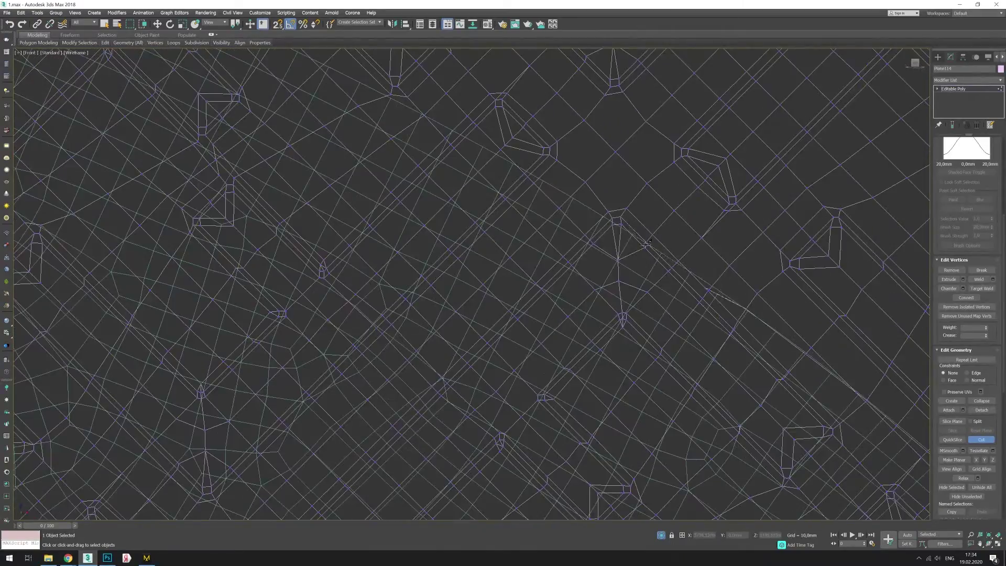
{"action": "mouse_move", "coordinate": [526, 171]}
{"action": "middle_mouse_down"}
{"action": "mouse_move", "coordinate": [460, 191]}
{"action": "mouse_move", "coordinate": [456, 262]}
{"action": "middle_mouse_up"}
{"action": "scroll", "coordinate": [454, 314], "scroll_direction": "down", "scroll_amount": 3}
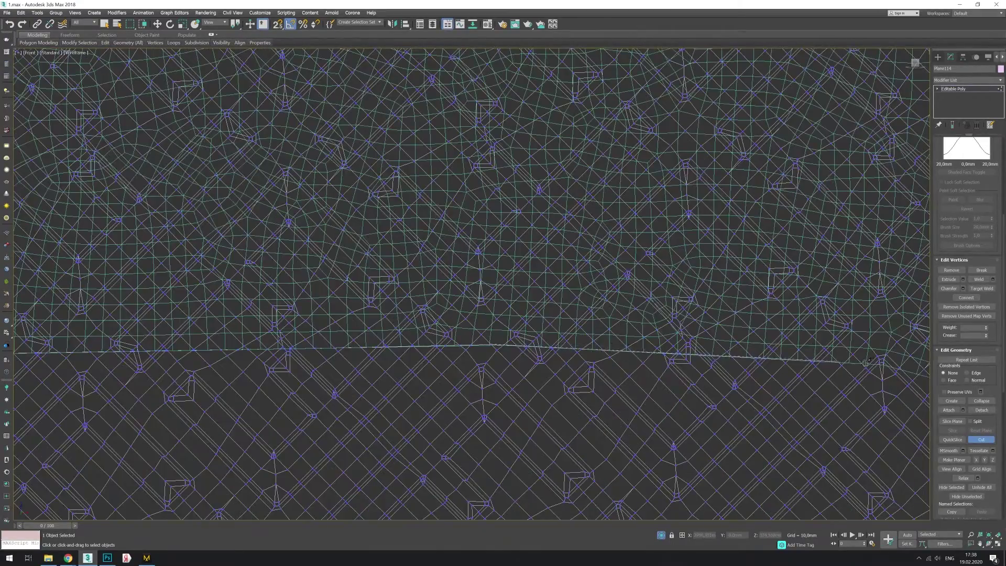
{"action": "scroll", "coordinate": [453, 342], "scroll_direction": "down", "scroll_amount": 2}
{"action": "scroll", "coordinate": [452, 342], "scroll_direction": "up", "scroll_amount": 2}
{"action": "scroll", "coordinate": [308, 290], "scroll_direction": "up", "scroll_amount": 2}
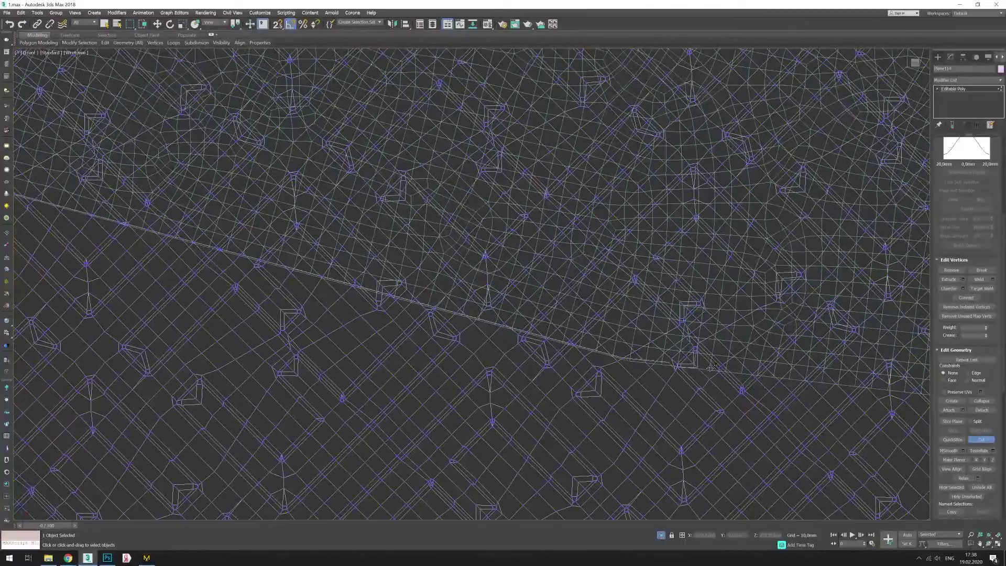
{"action": "right_click", "coordinate": [900, 390]}
{"action": "scroll", "coordinate": [899, 391], "scroll_direction": "down", "scroll_amount": 2}
{"action": "scroll", "coordinate": [370, 352], "scroll_direction": "down", "scroll_amount": 2}
{"action": "scroll", "coordinate": [371, 352], "scroll_direction": "up", "scroll_amount": 3}
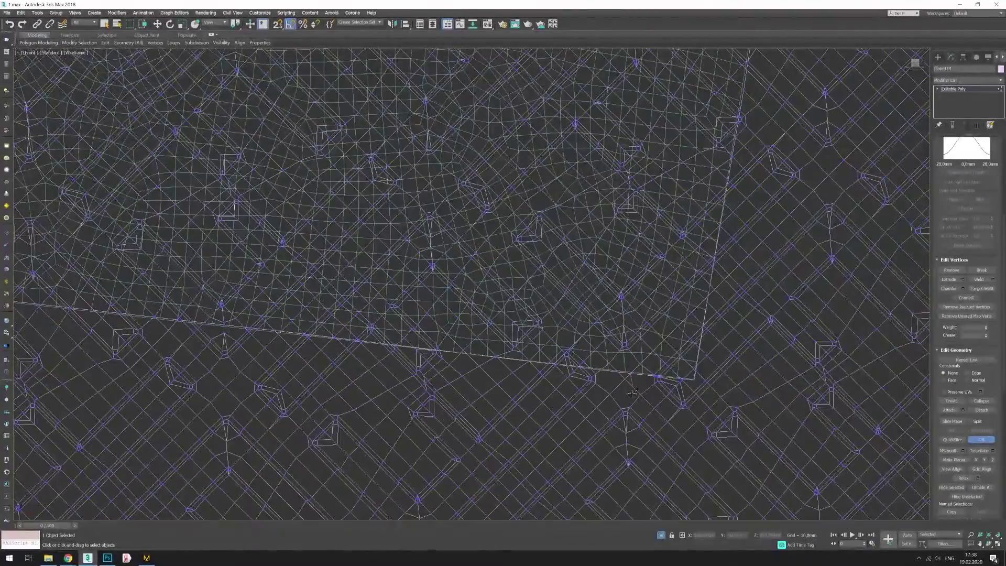
{"action": "key", "text": "2"}
{"action": "scroll", "coordinate": [681, 314], "scroll_direction": "up", "scroll_amount": 2}
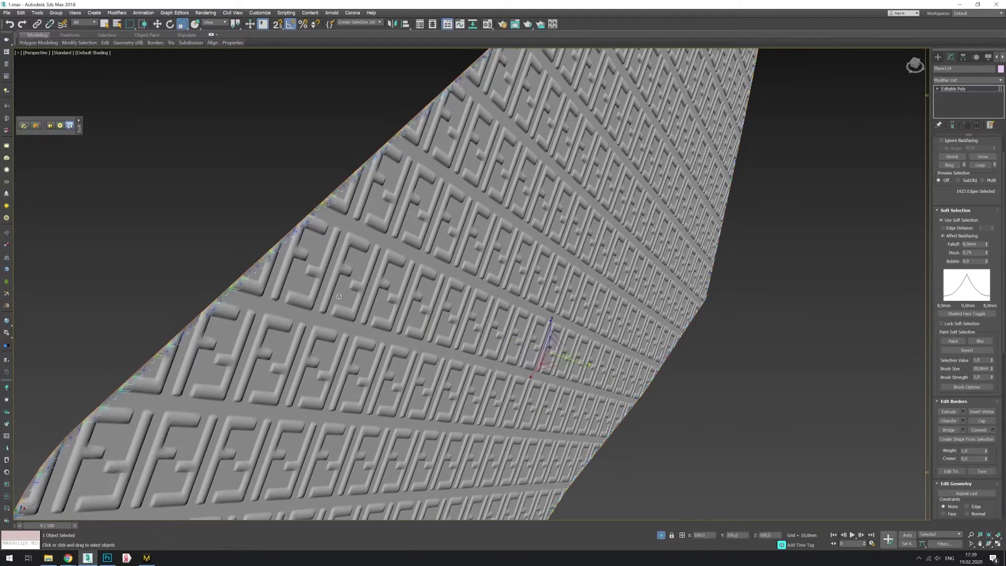
Leave sub-object mode and Skin Wrap the monogram plane onto the chair.
{"action": "scroll", "coordinate": [565, 365], "scroll_direction": "up", "scroll_amount": 2}
{"action": "key", "text": "w"}
{"action": "key", "text": "3"}
{"action": "scroll", "coordinate": [576, 340], "scroll_direction": "down", "scroll_amount": 5}
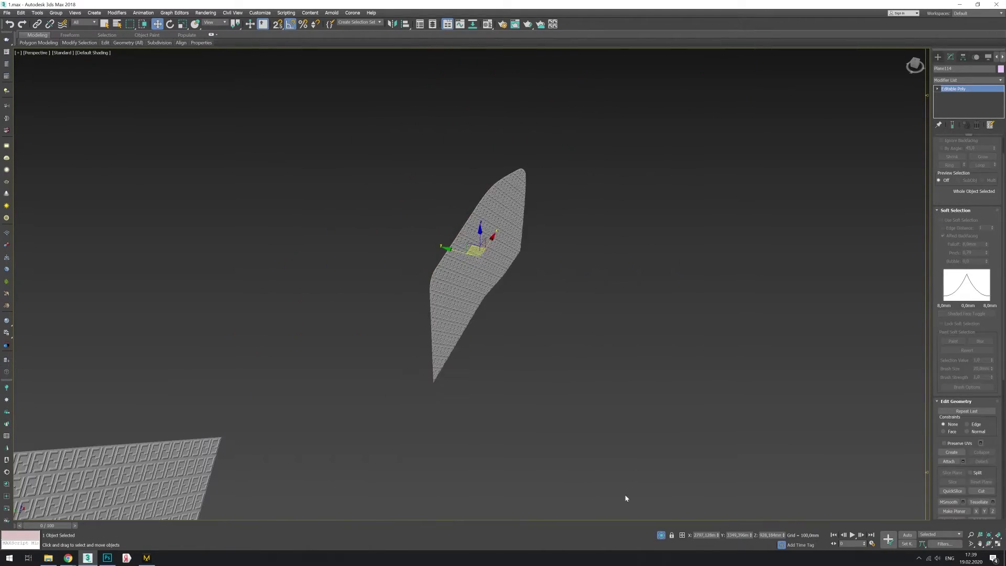
{"action": "mouse_move", "coordinate": [576, 340]}
{"action": "middle_mouse_down", "text": "alt"}
{"action": "mouse_move", "coordinate": [367, 335]}
{"action": "mouse_move", "coordinate": [471, 314]}
{"action": "middle_mouse_up", "text": "alt"}
{"action": "scroll", "coordinate": [348, 334], "scroll_direction": "up", "scroll_amount": 5}
{"action": "scroll", "coordinate": [348, 334], "scroll_direction": "down", "scroll_amount": 5}
{"action": "left_click", "coordinate": [966, 80]}
{"action": "left_click", "coordinate": [944, 329]}
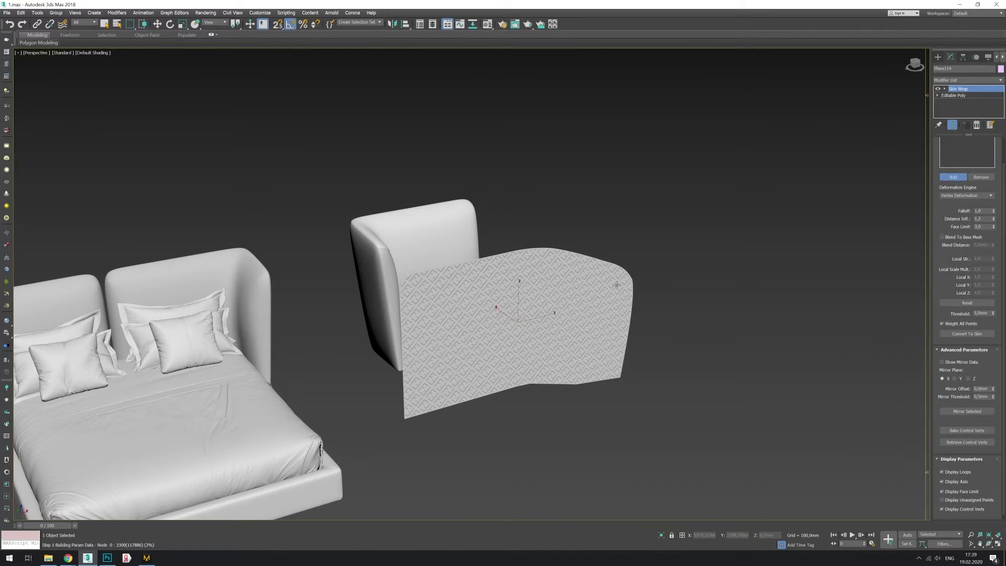
Convert the wrapped side panel into an Editable Poly.
{"action": "scroll", "coordinate": [686, 281], "scroll_direction": "up", "scroll_amount": 10}
{"action": "right_click", "coordinate": [461, 362]}
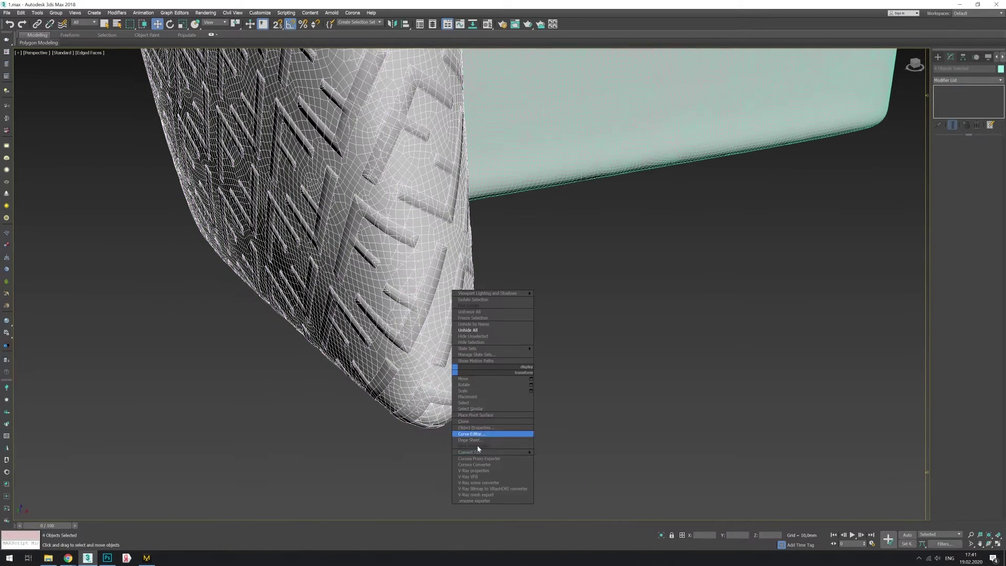
{"action": "left_click", "coordinate": [494, 431]}
{"action": "scroll", "coordinate": [453, 377], "scroll_direction": "down", "scroll_amount": 5}
{"action": "middle_click_drag", "start_coordinate": [453, 378], "coordinate": [390, 239], "text": "alt"}
{"action": "scroll", "coordinate": [390, 238], "scroll_direction": "up", "scroll_amount": 5}
{"action": "left_click", "coordinate": [390, 239]}
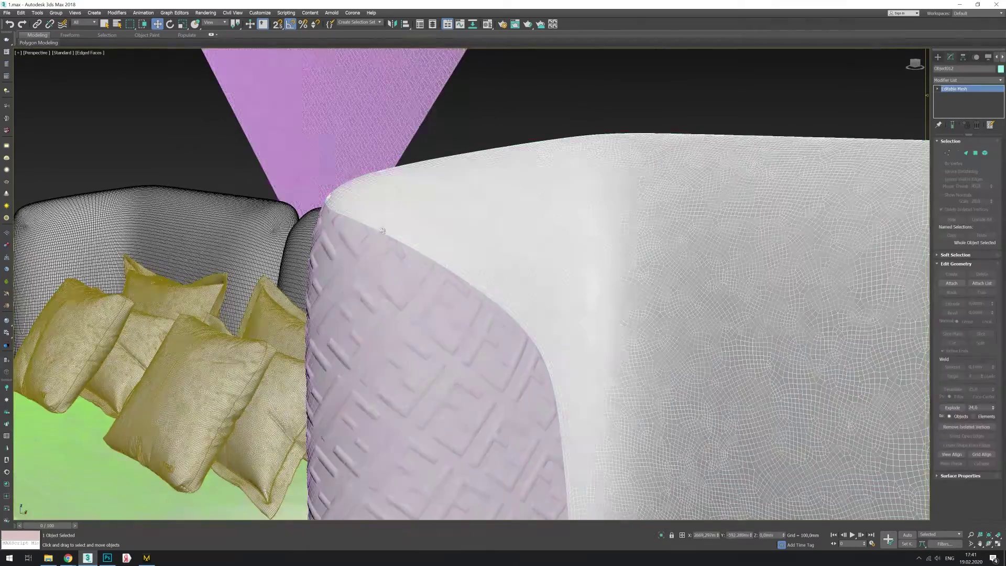
{"action": "right_click", "coordinate": [556, 209]}
{"action": "left_click", "coordinate": [680, 314]}
Select the open border edges along the panel's seam.
{"action": "key", "text": "5"}
{"action": "key", "text": "ctrl+a"}
{"action": "scroll", "coordinate": [524, 286], "scroll_direction": "down", "scroll_amount": 5}
{"action": "scroll", "coordinate": [524, 286], "scroll_direction": "up", "scroll_amount": 5}
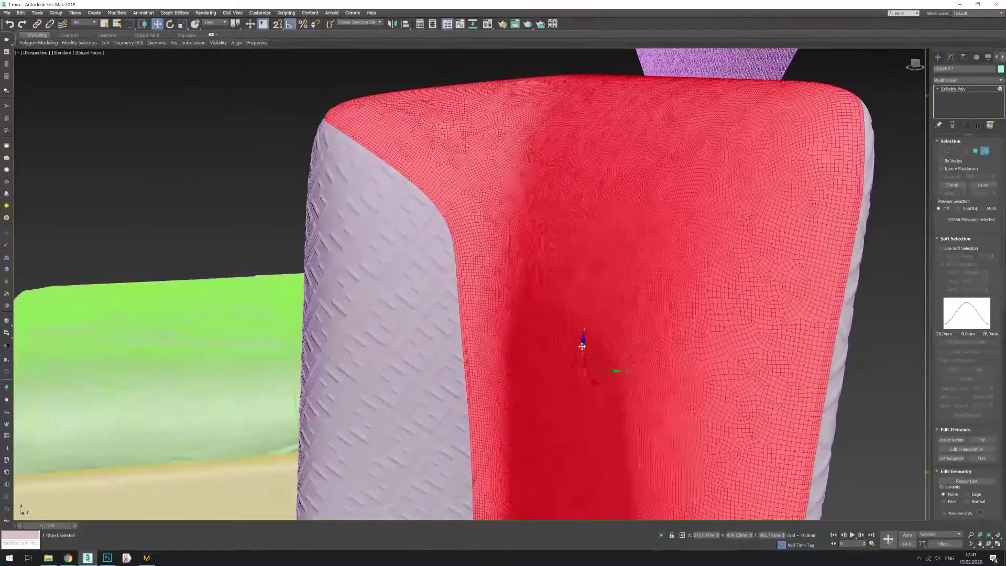
{"action": "key", "text": "2"}
{"action": "scroll", "coordinate": [524, 285], "scroll_direction": "down", "scroll_amount": 5}
{"action": "scroll", "coordinate": [669, 444], "scroll_direction": "up", "scroll_amount": 10}
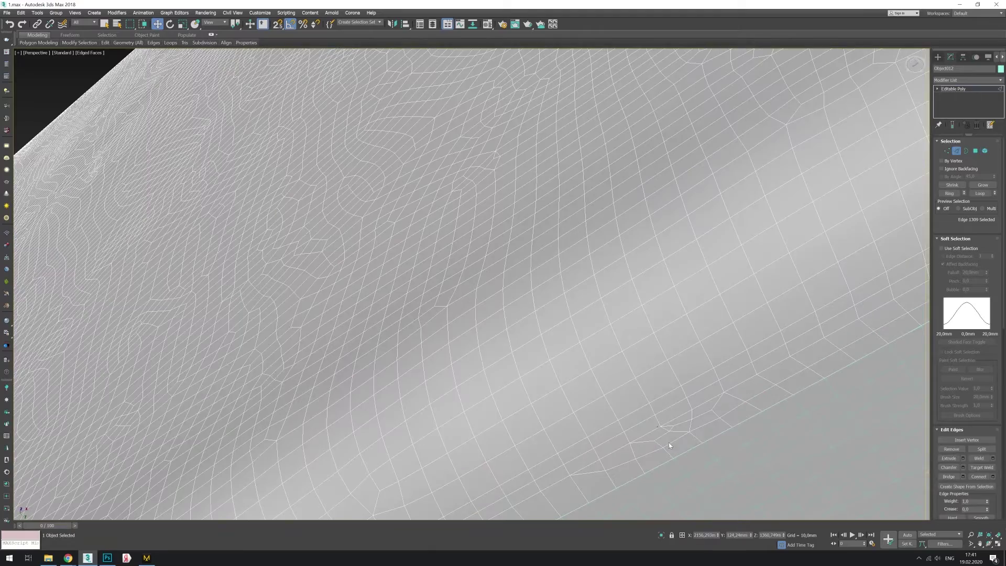
{"action": "left_click", "coordinate": [487, 309]}
{"action": "scroll", "coordinate": [487, 310], "scroll_direction": "down", "scroll_amount": 8}
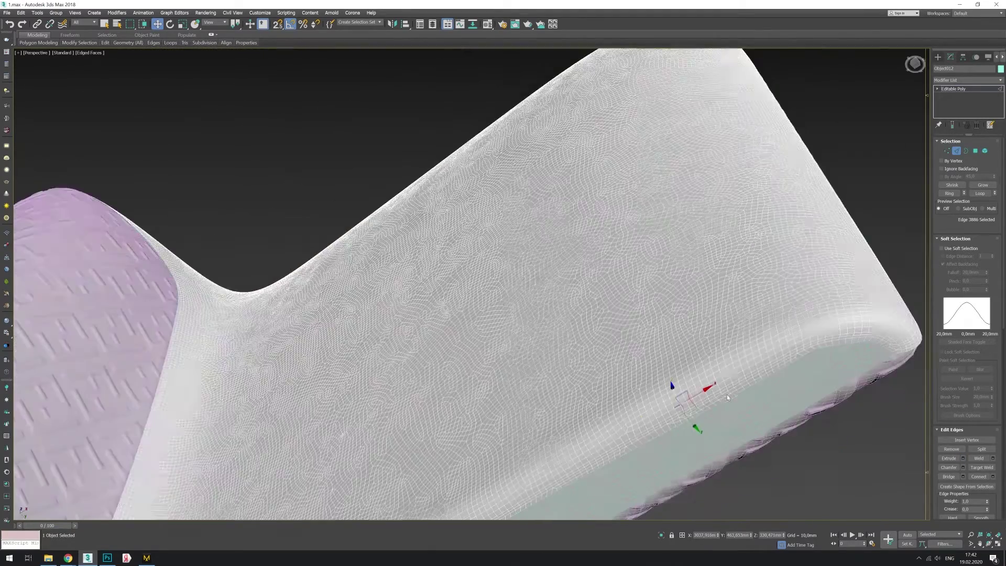
{"action": "left_click", "coordinate": [965, 151]}
{"action": "scroll", "coordinate": [556, 283], "scroll_direction": "up", "scroll_amount": 10}
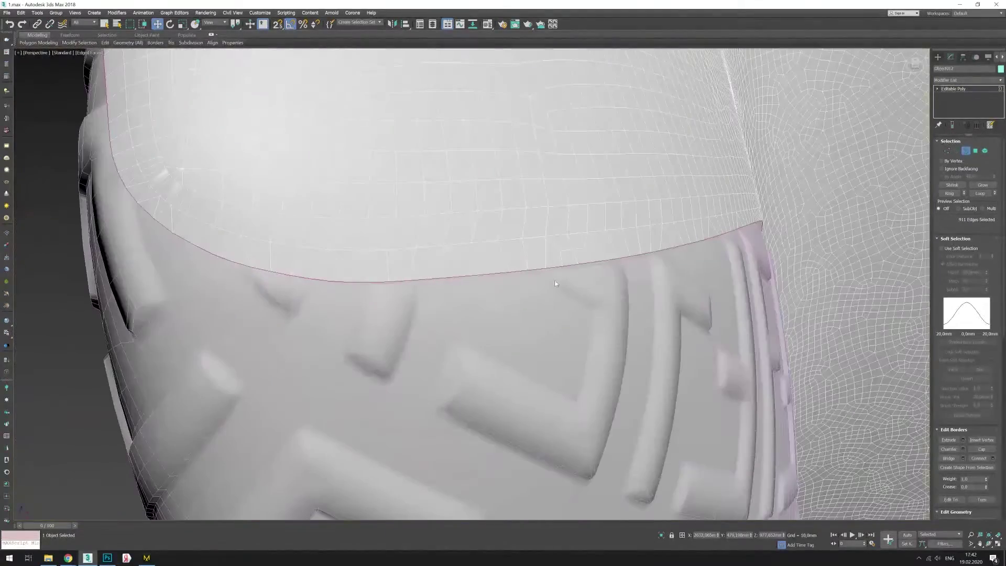
Create a spline from the border and convert it to an Editable Mesh piping strip.
{"action": "left_click", "coordinate": [599, 261]}
{"action": "scroll", "coordinate": [599, 261], "scroll_direction": "up", "scroll_amount": 5}
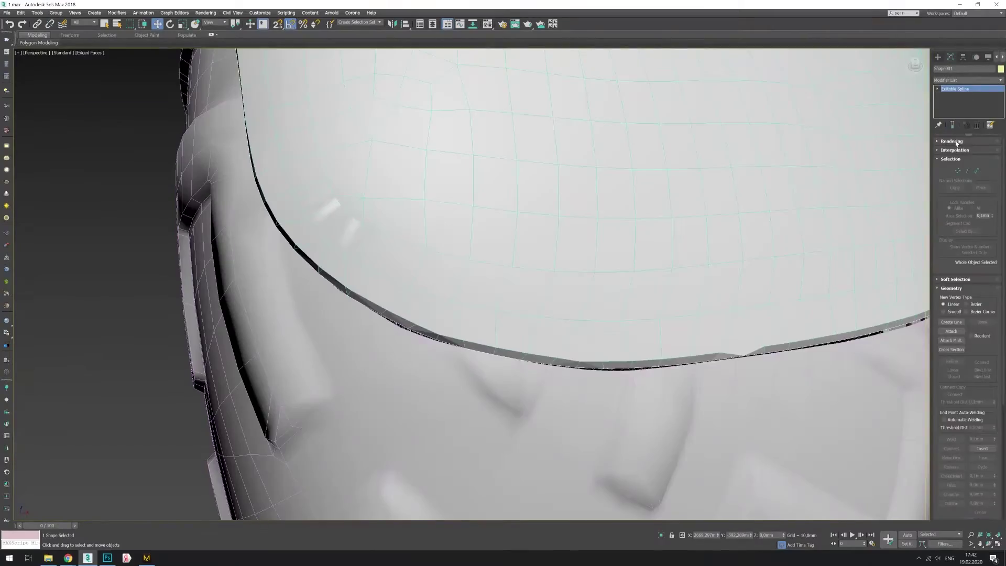
{"action": "right_click", "coordinate": [422, 332]}
{"action": "left_click", "coordinate": [539, 416]}
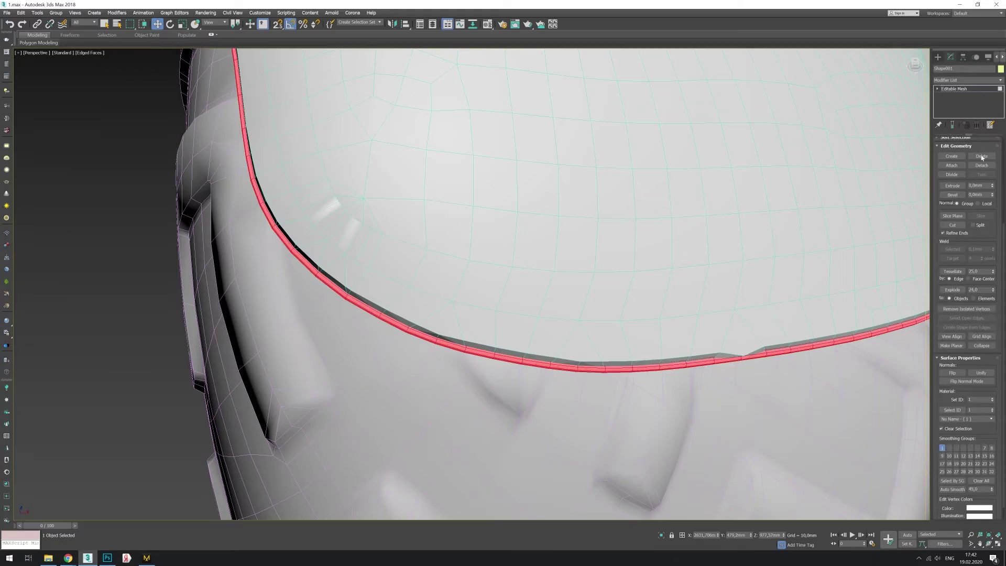
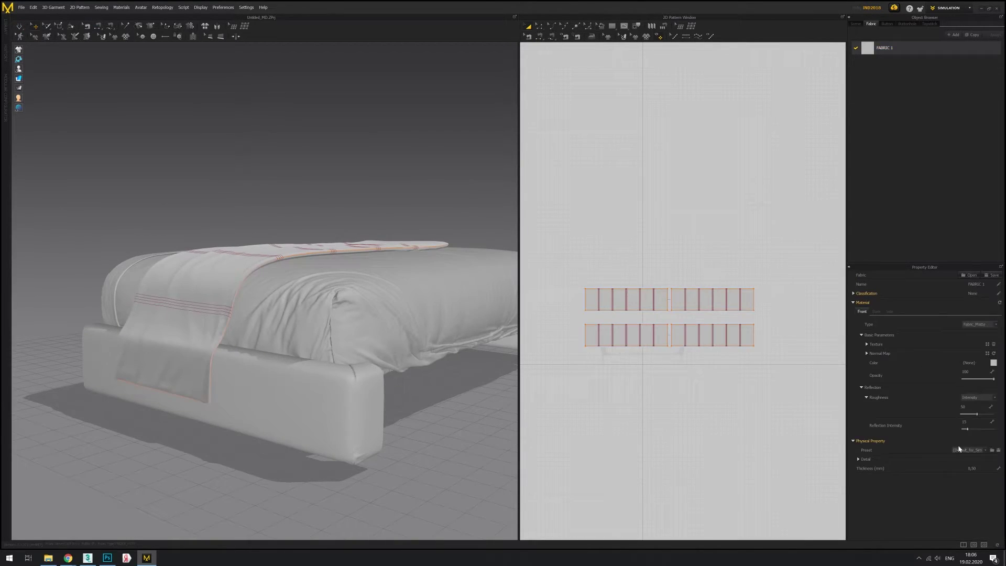
Orbit the 3D Garment view to inspect the draped duvet and striped throw.
{"action": "right_click_drag", "start_coordinate": [335, 179], "coordinate": [356, 182]}
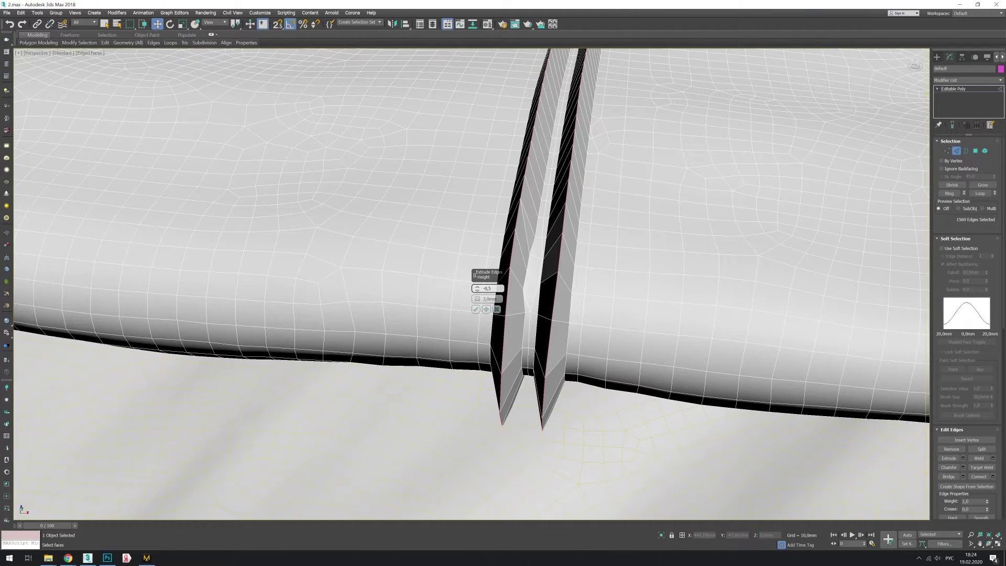
Extrude the duvet seam edges to -0,5mm and create a Linear shape from them.
{"action": "key", "text": "Tab"}
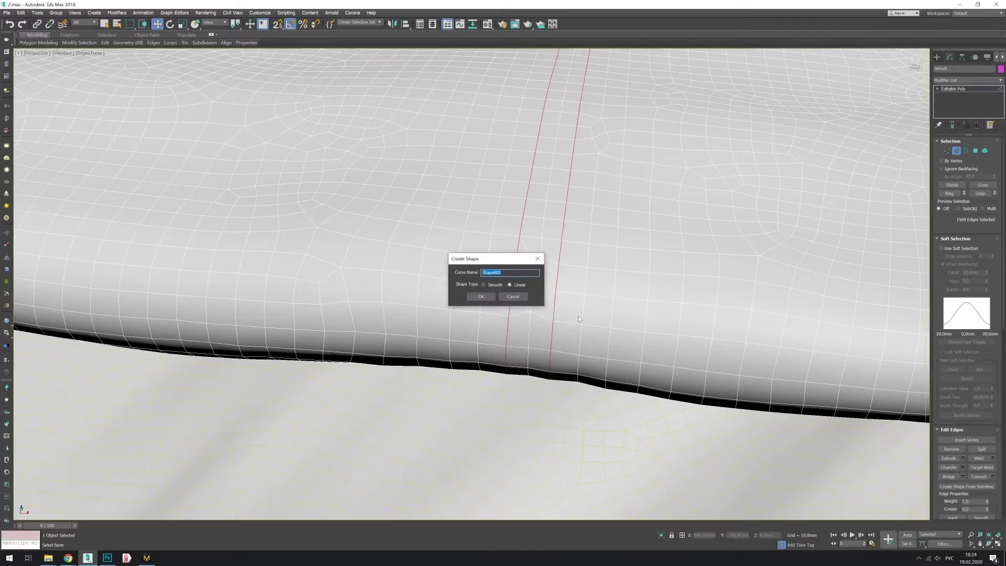
{"action": "key", "text": "Return"}
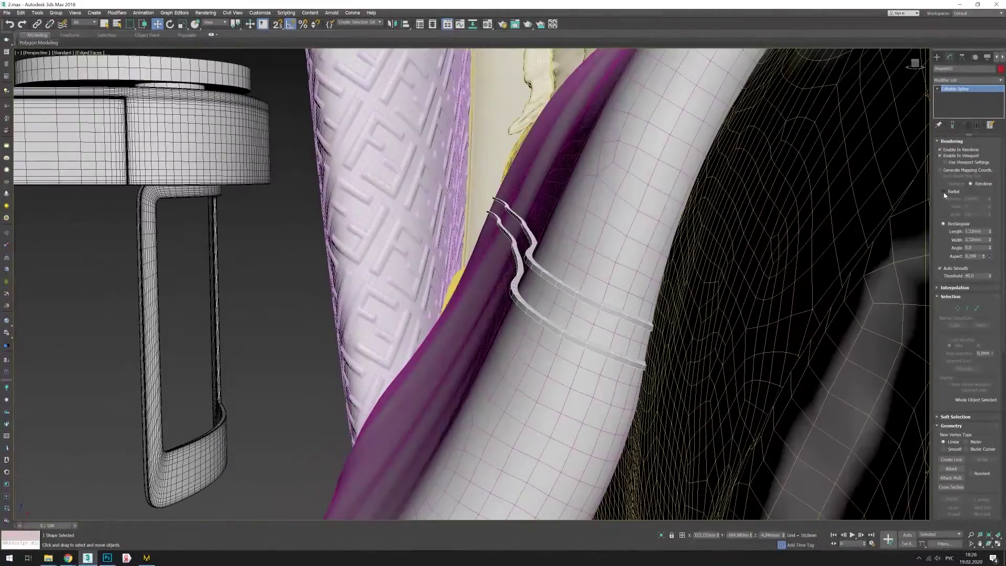
Enable In Renderer and In Viewport with a Radial cross-section on the seam splines.
{"action": "left_click", "coordinate": [944, 193]}
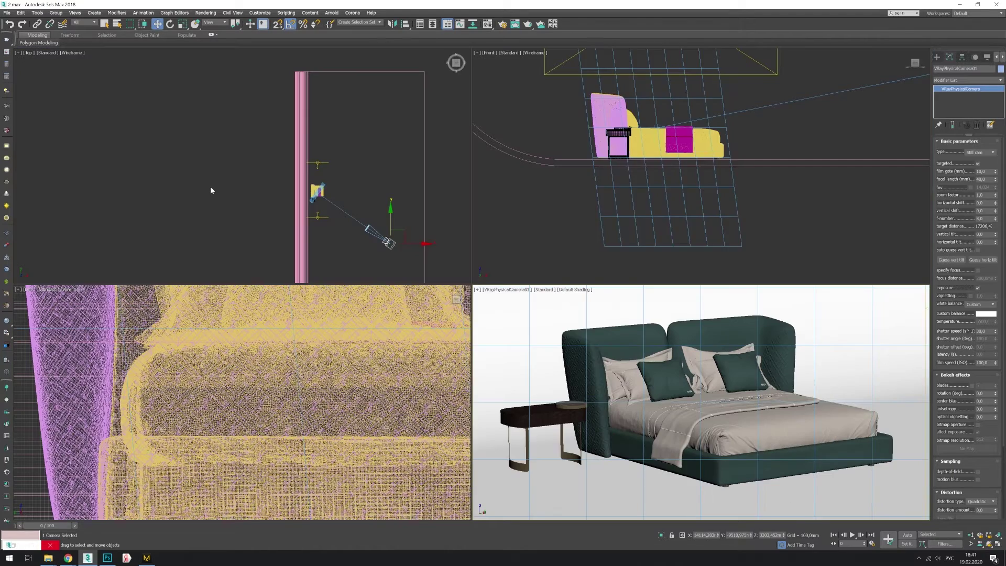
Make VRayLight01 invisible and rotate it into a new position around the bed.
{"action": "left_click", "coordinate": [317, 216]}
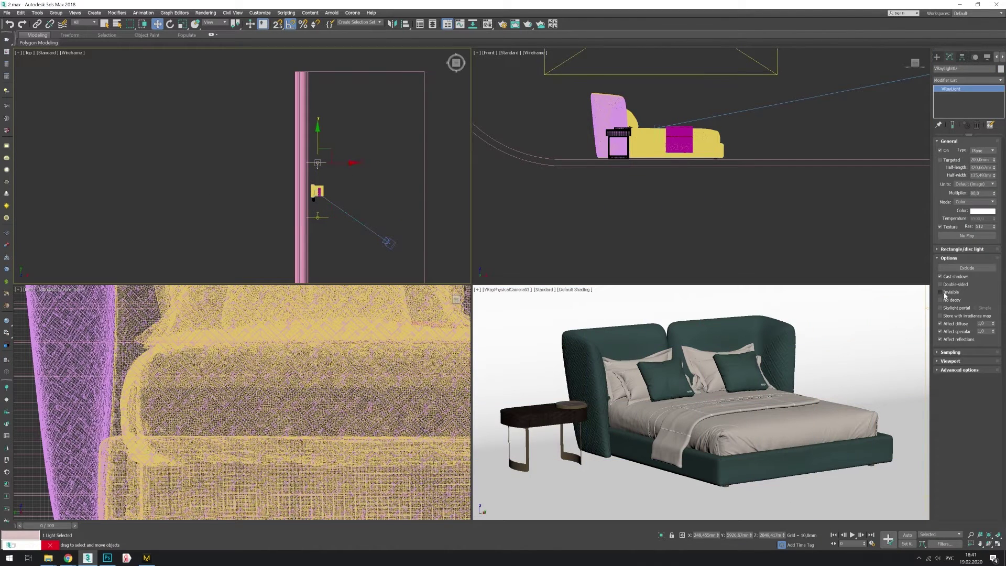
{"action": "left_click", "coordinate": [941, 292]}
{"action": "key", "text": "z"}
{"action": "scroll", "coordinate": [307, 178], "scroll_direction": "up", "scroll_amount": 3}
{"action": "key", "text": "e"}
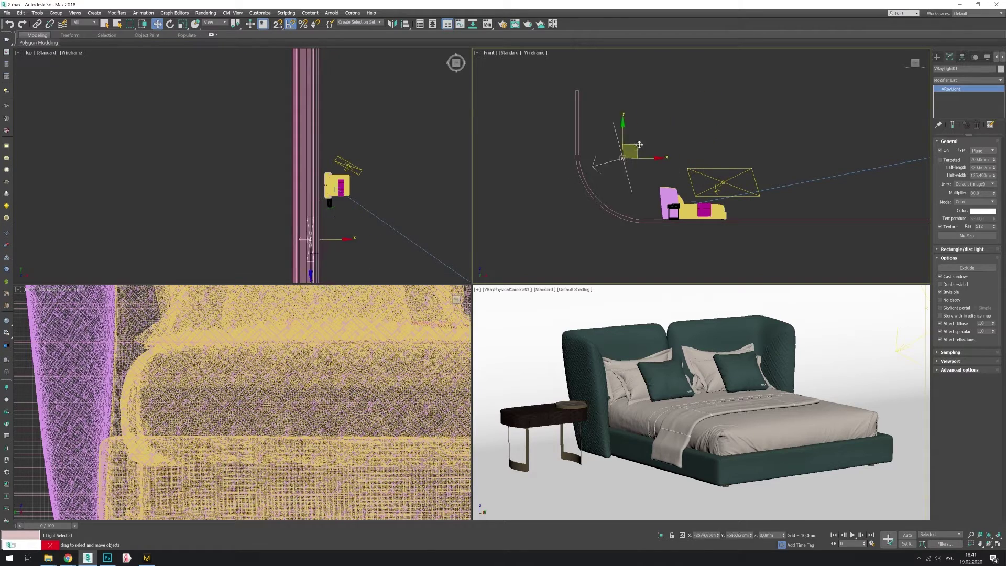
{"action": "middle_click_drag", "start_coordinate": [323, 213], "coordinate": [340, 202]}
Run a region test render of the maximised camera view, then bring up Render Setup.
{"action": "left_click", "coordinate": [523, 315]}
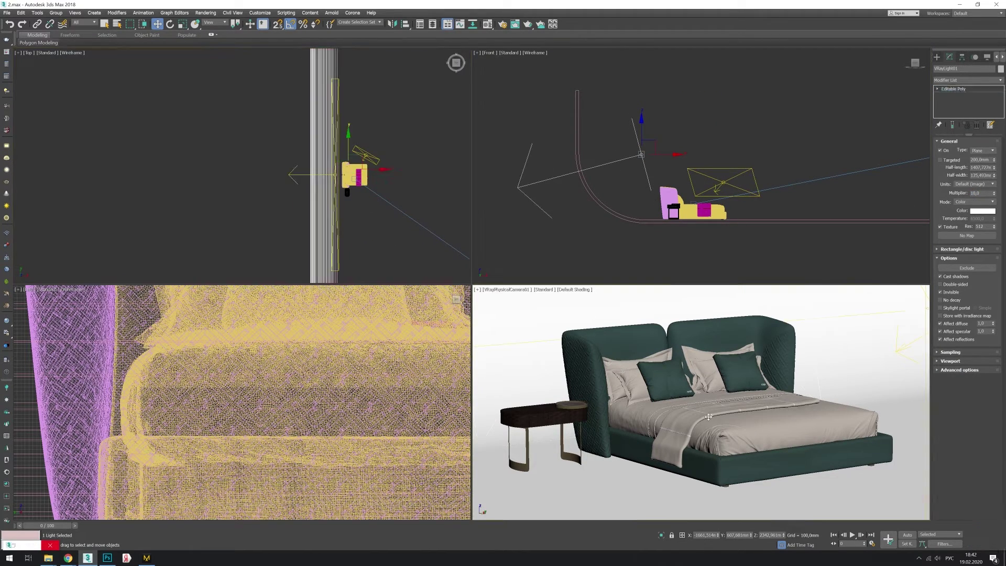
{"action": "key", "text": "alt+w"}
{"action": "left_click", "coordinate": [515, 24]}
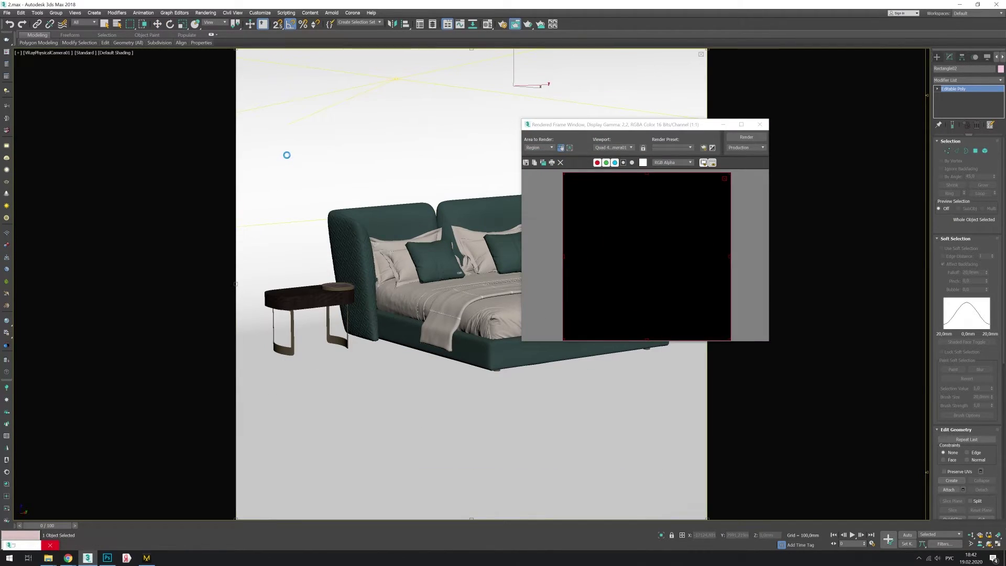
{"action": "left_click", "coordinate": [755, 140]}
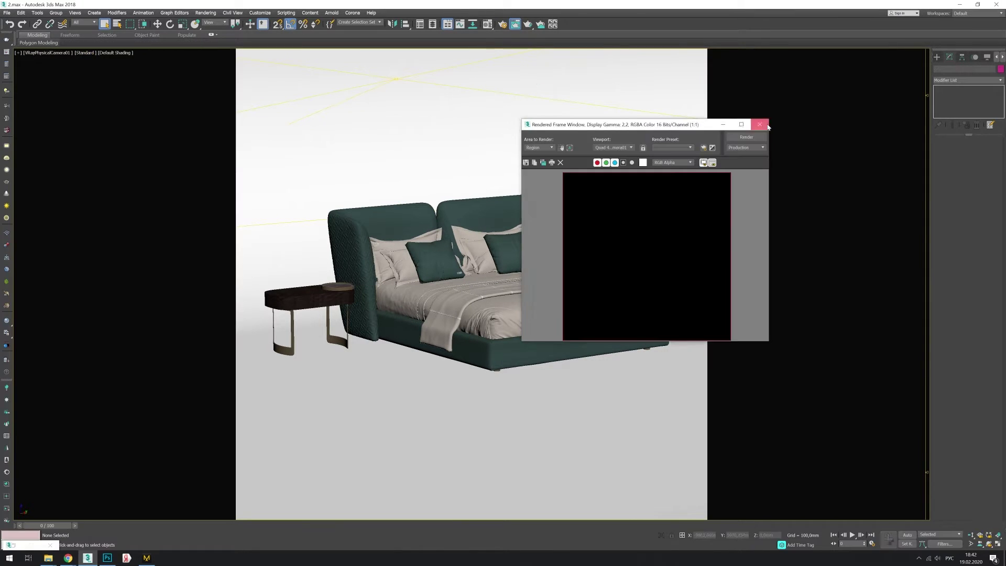
{"action": "left_click", "coordinate": [759, 124]}
{"action": "left_click_drag", "start_coordinate": [504, 340], "coordinate": [504, 348]}
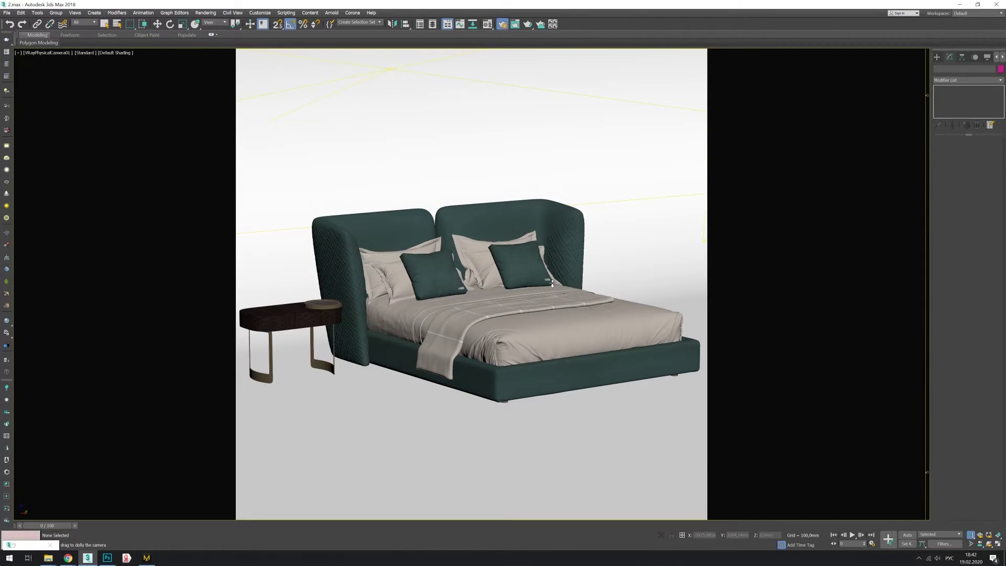
{"action": "key", "text": "F10"}
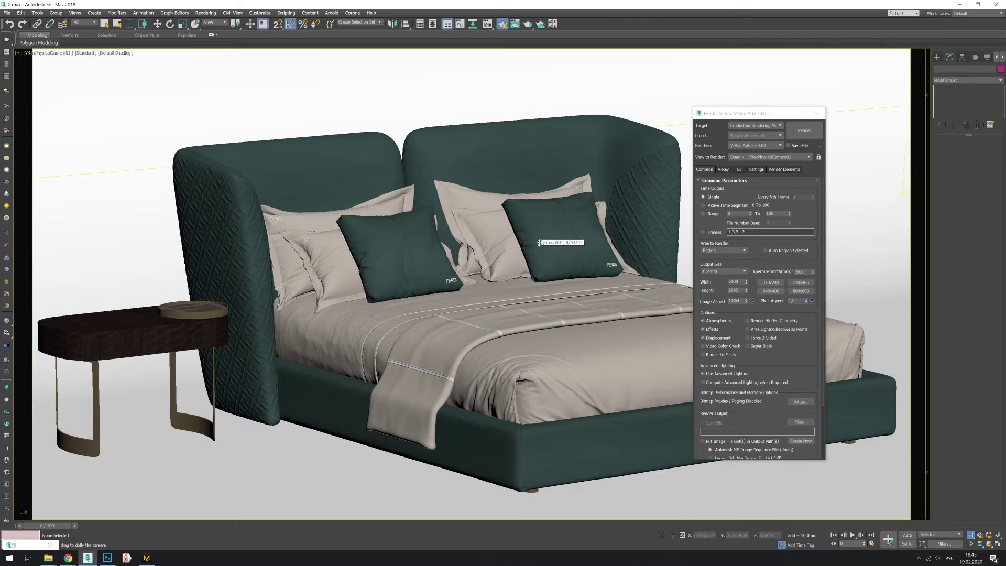
Render the camera view at full 5000 x 2682 size in V-Ray.
{"action": "key", "text": "shift+q"}
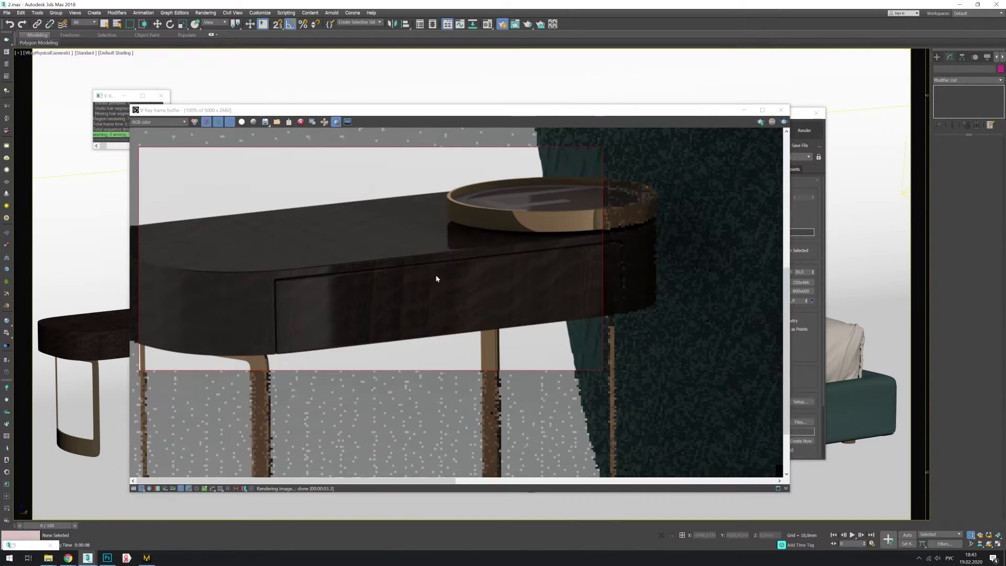
{"action": "scroll", "coordinate": [308, 229], "scroll_direction": "up", "scroll_amount": 1}
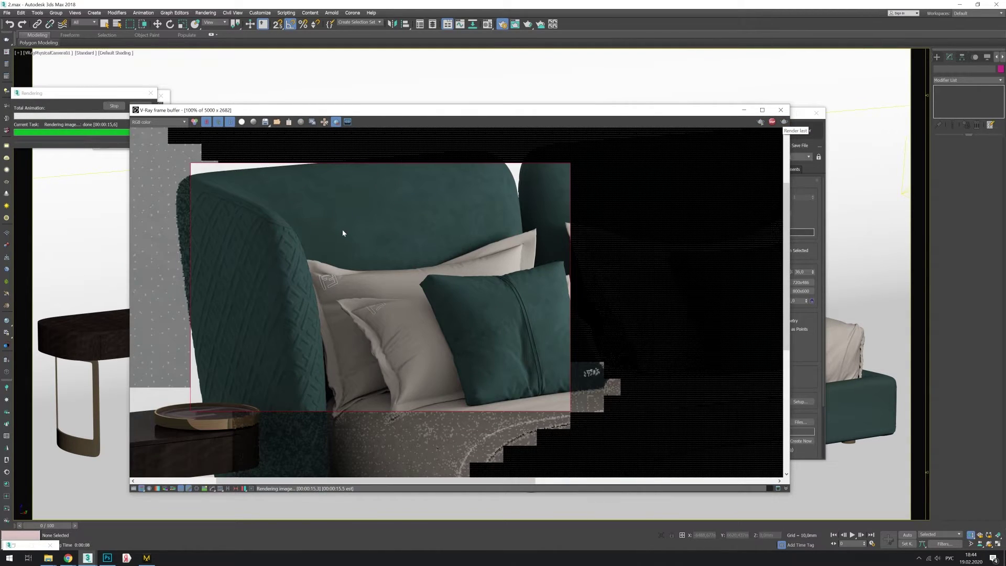
Slightly brighten the third VRayColor layer of the bedding's Composite map.
{"action": "key", "text": "m"}
{"action": "left_click", "coordinate": [651, 361]}
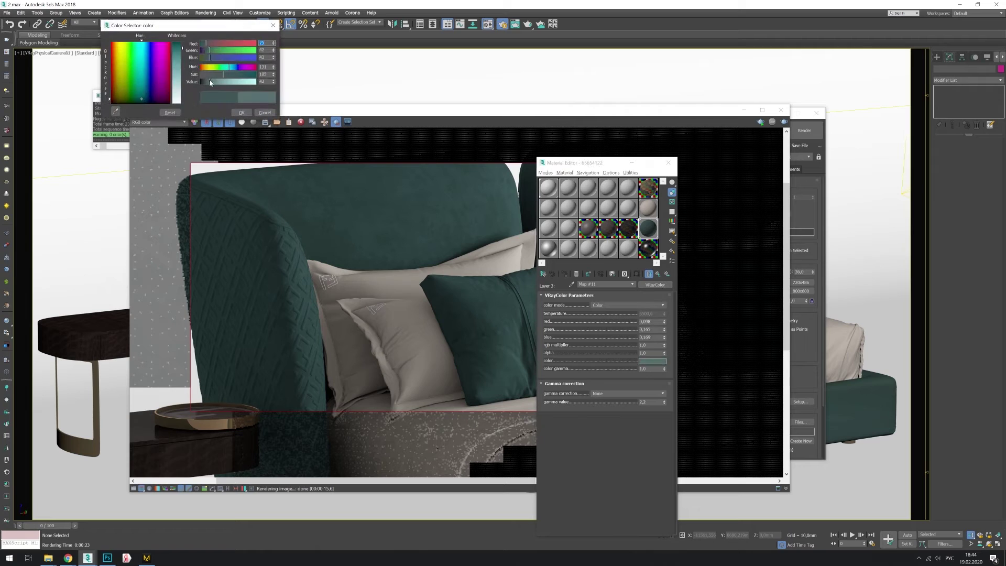
{"action": "left_click", "coordinate": [241, 112]}
{"action": "left_click", "coordinate": [657, 274]}
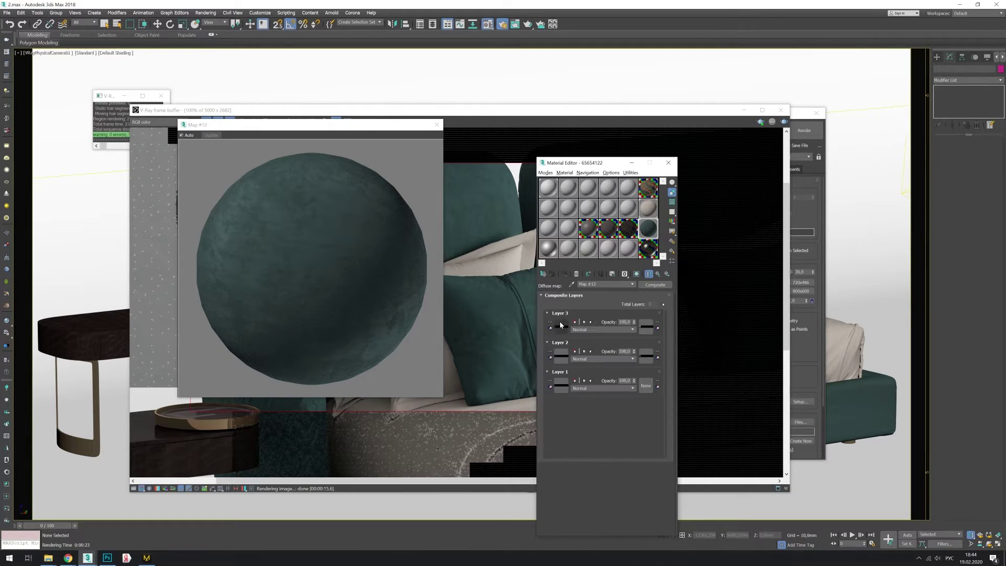
{"action": "left_click", "coordinate": [560, 321]}
{"action": "left_click", "coordinate": [652, 360]}
{"action": "left_click_drag", "start_coordinate": [208, 83], "coordinate": [228, 58]}
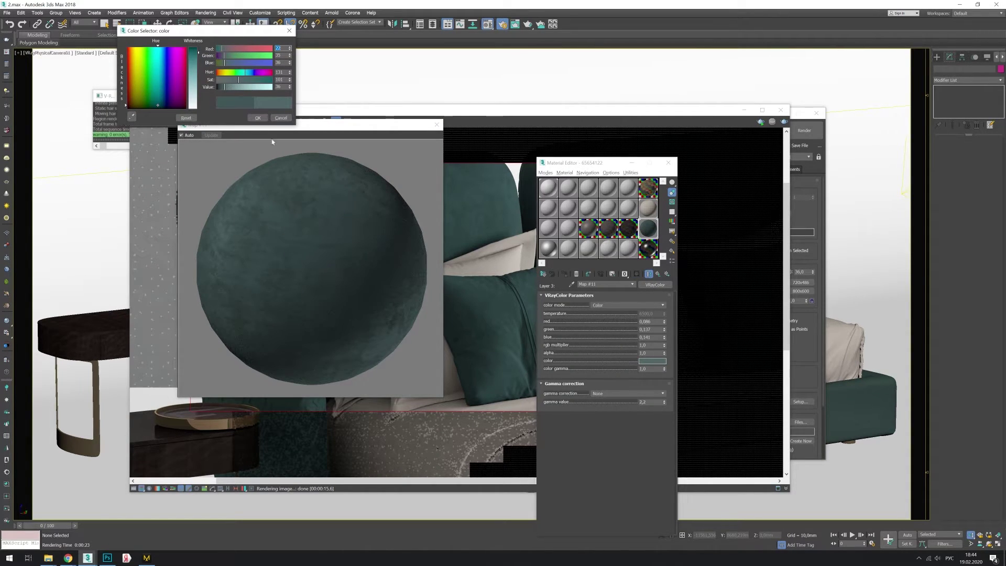
{"action": "left_click", "coordinate": [257, 118]}
{"action": "left_click_drag", "start_coordinate": [271, 125], "coordinate": [21, 278]}
Test-render the fabric, lighten the dark layer colour, and open the first layer's colour.
{"action": "key", "text": "shift+q"}
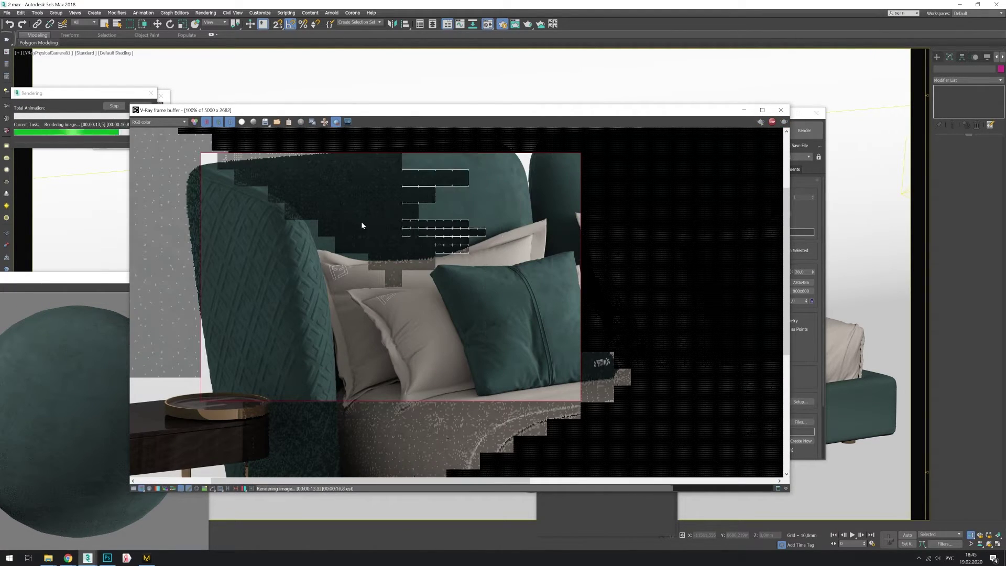
{"action": "left_click_drag", "start_coordinate": [504, 118], "coordinate": [521, 177]}
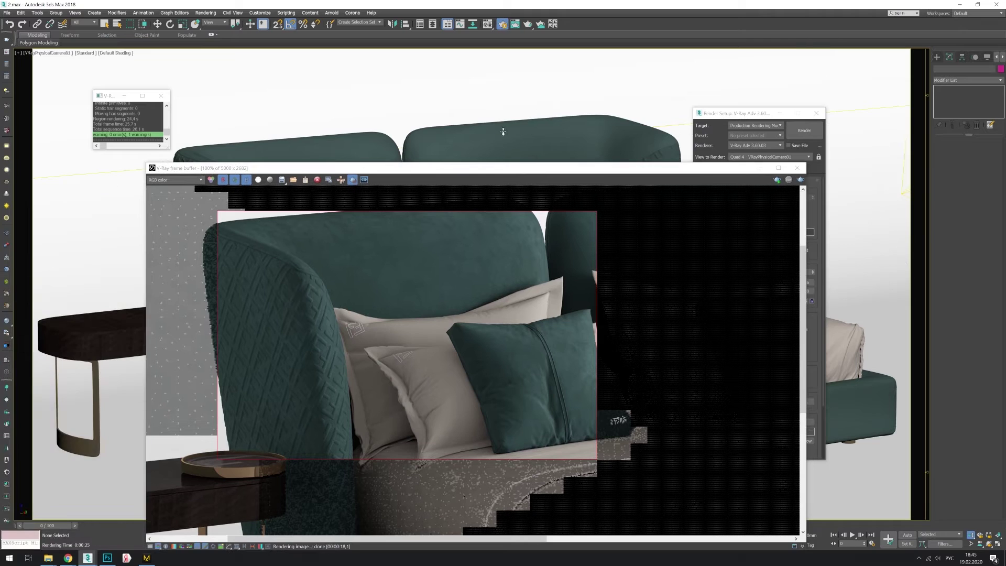
{"action": "key", "text": "m"}
{"action": "left_click", "coordinate": [652, 360]}
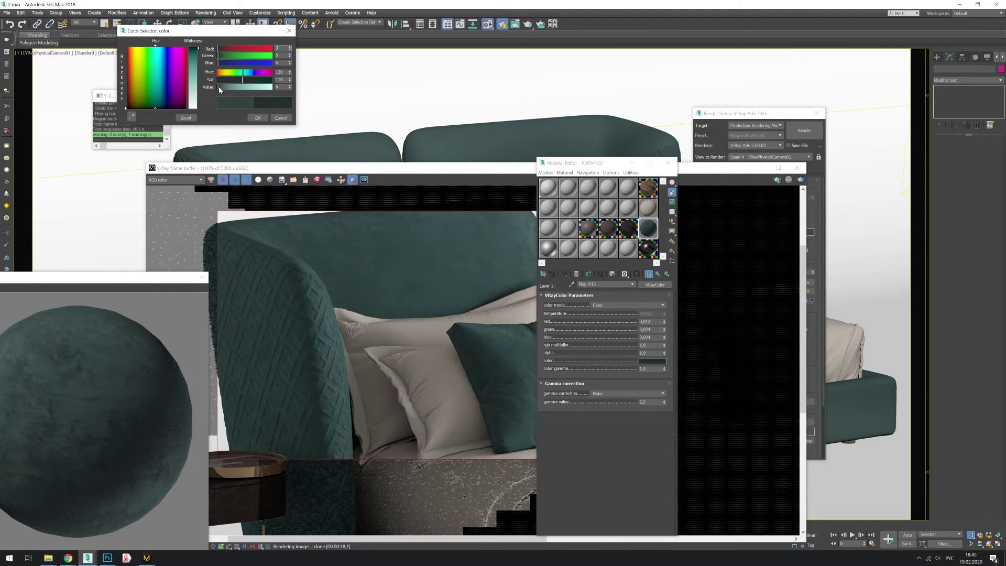
{"action": "left_click", "coordinate": [220, 87]}
{"action": "left_click", "coordinate": [658, 274]}
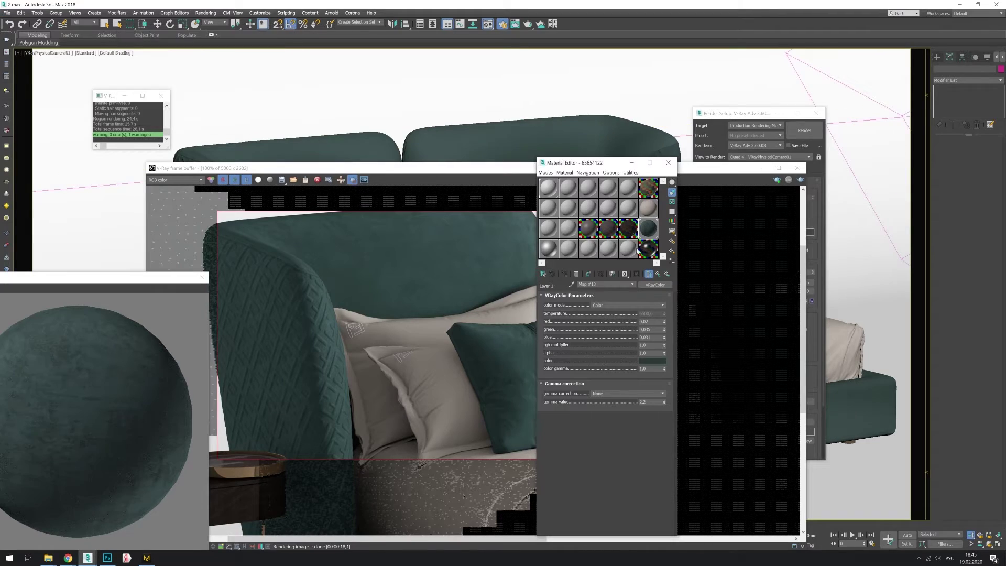
{"action": "left_click", "coordinate": [561, 382]}
{"action": "left_click", "coordinate": [652, 361]}
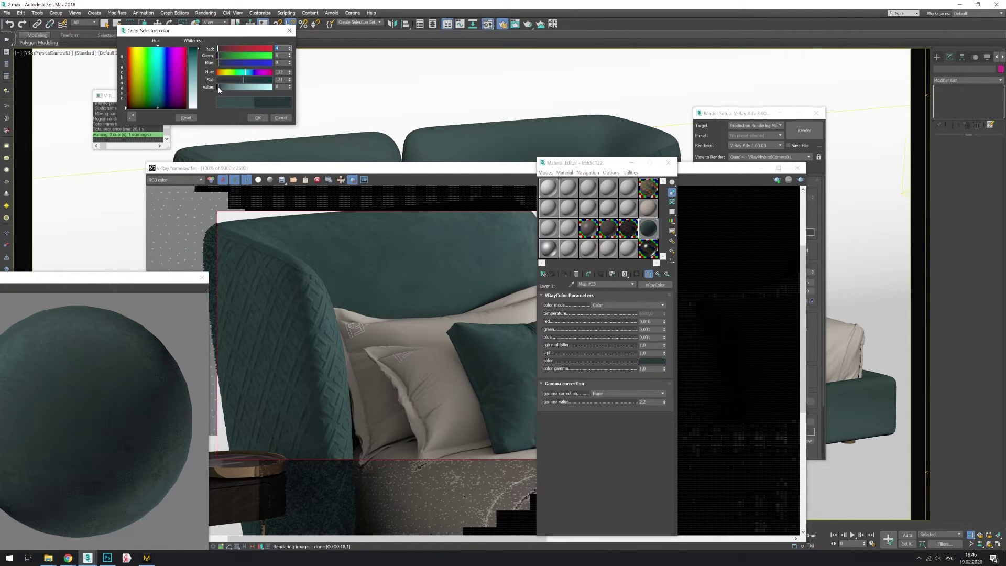
Re-render, fine-tune the first layer's colour, and inspect the beige bedding material's values.
{"action": "key", "text": "shift+q"}
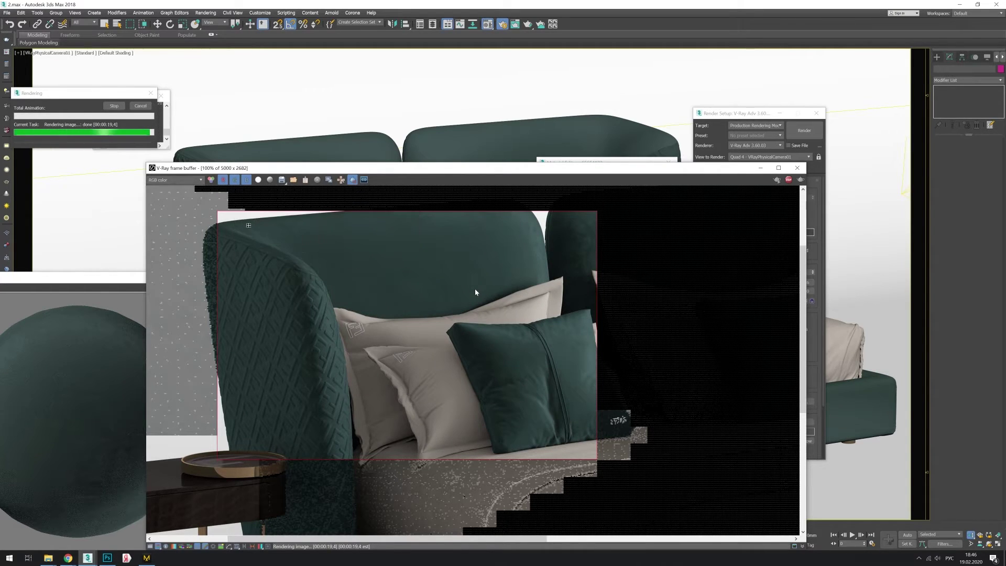
{"action": "mouse_move", "coordinate": [681, 170]}
{"action": "left_mouse_down"}
{"action": "mouse_move", "coordinate": [515, 71]}
{"action": "mouse_move", "coordinate": [533, 76]}
{"action": "left_mouse_up"}
{"action": "left_click", "coordinate": [786, 277]}
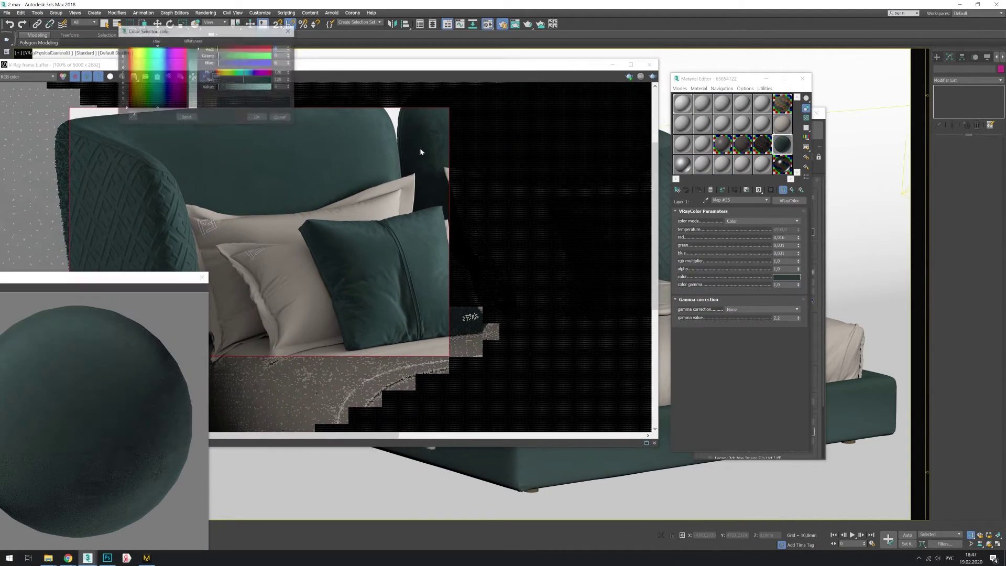
{"action": "left_click", "coordinate": [256, 118]}
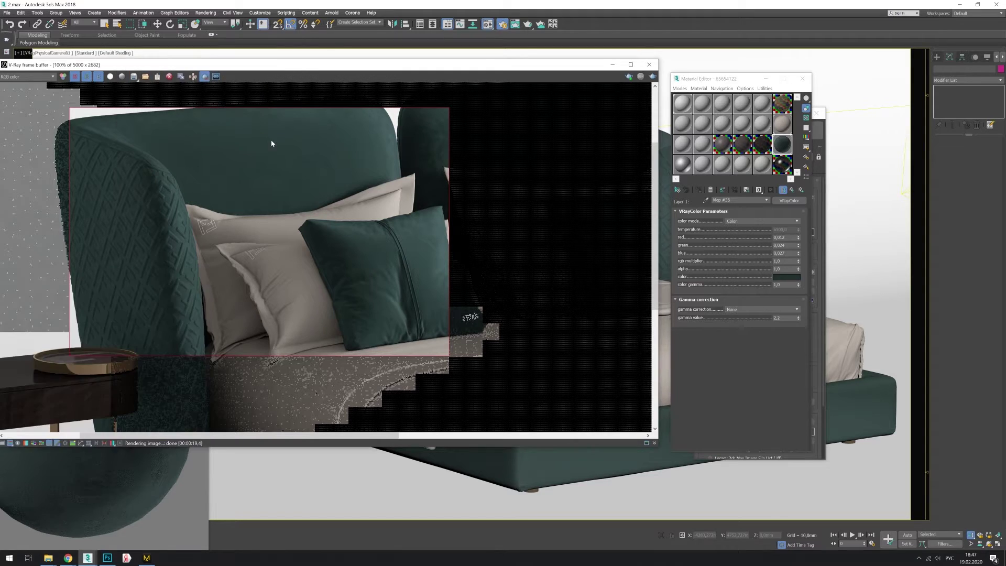
{"action": "left_click", "coordinate": [699, 246]}
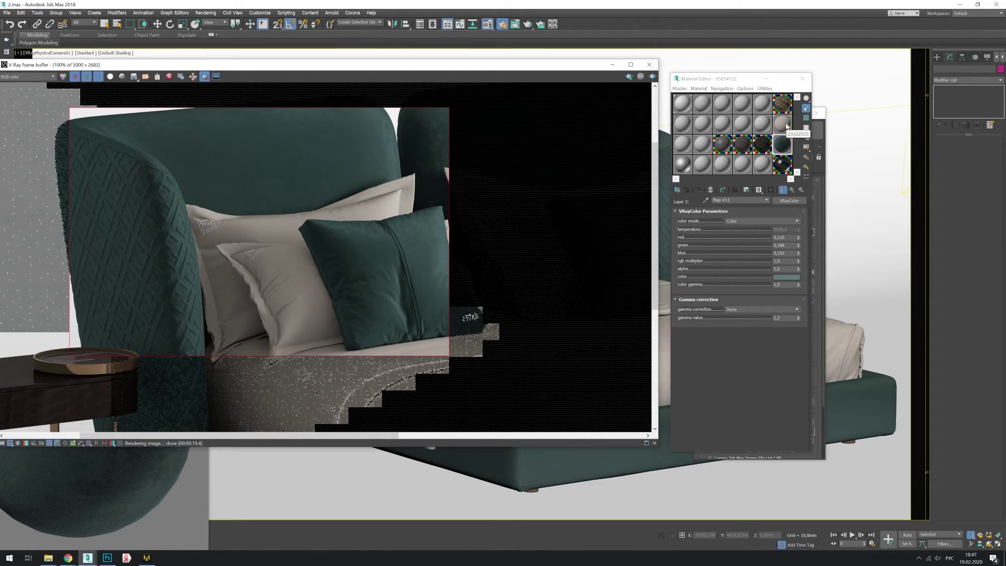
{"action": "double_click", "coordinate": [781, 125]}
{"action": "left_click", "coordinate": [282, 154]}
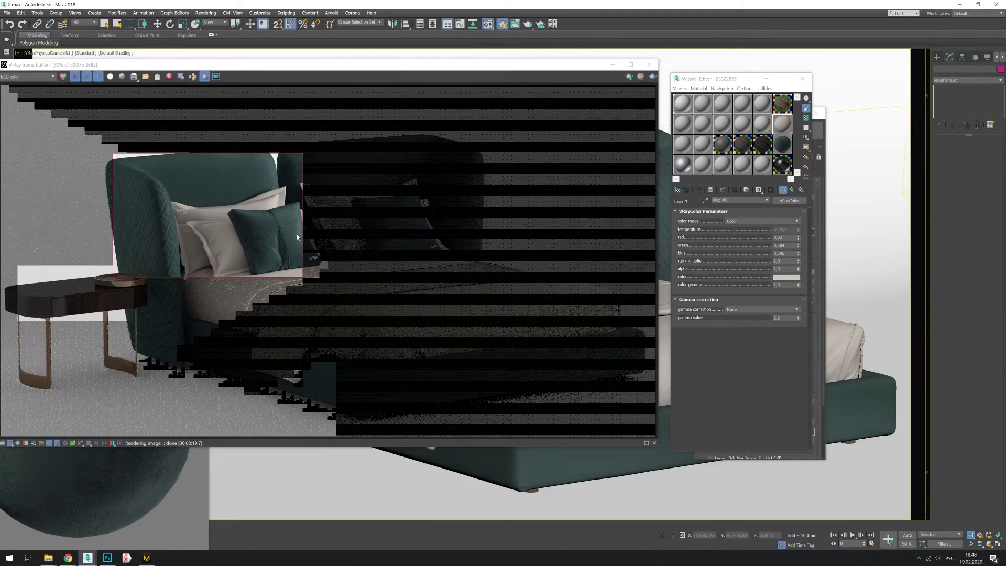
Adjust the beige material's layer and top layer colours, then assign it to the pillows.
{"action": "left_click_drag", "start_coordinate": [552, 69], "coordinate": [375, 441]}
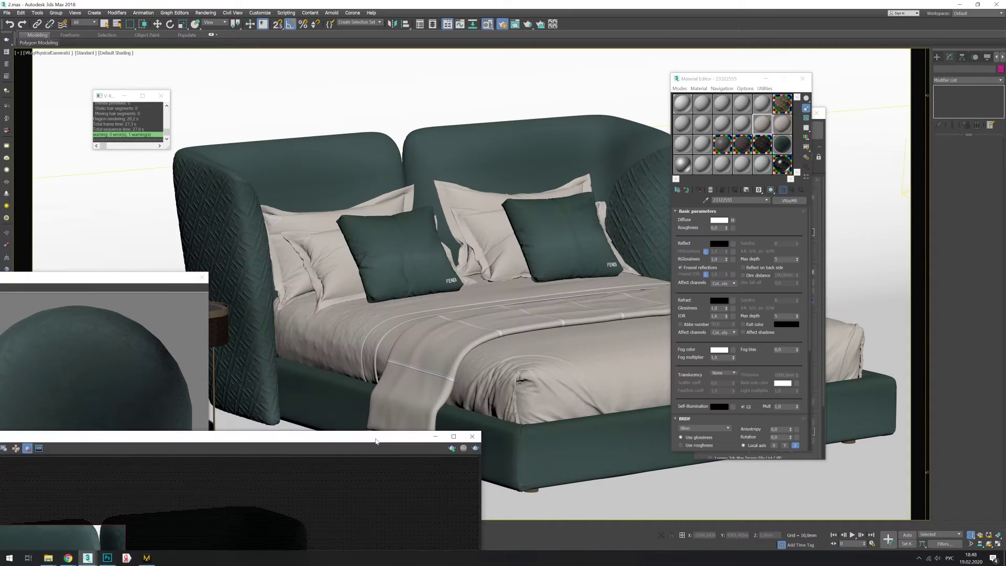
{"action": "left_click", "coordinate": [721, 304]}
{"action": "left_click", "coordinate": [786, 277]}
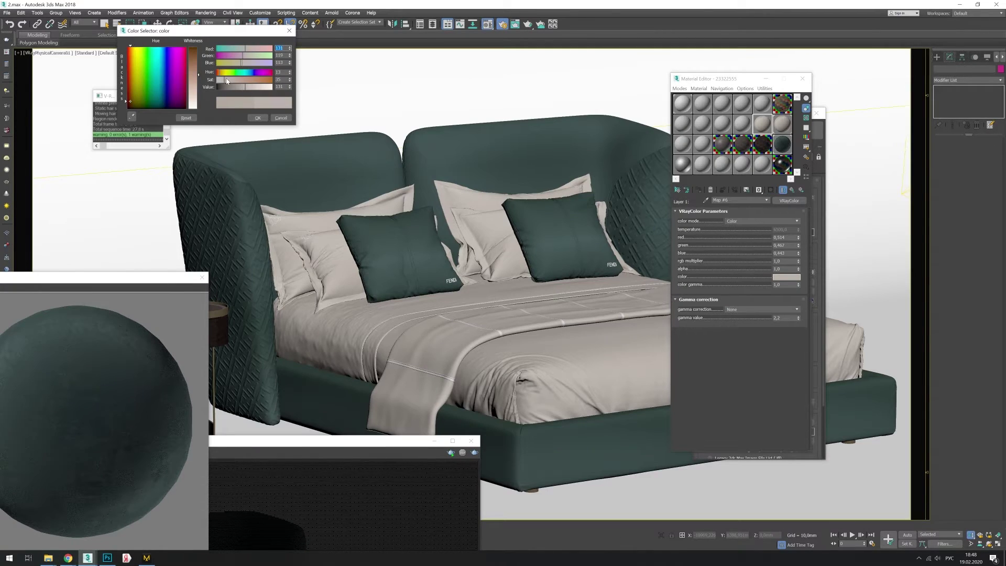
{"action": "left_click", "coordinate": [257, 118]}
{"action": "left_click", "coordinate": [791, 190]}
{"action": "left_click", "coordinate": [695, 240]}
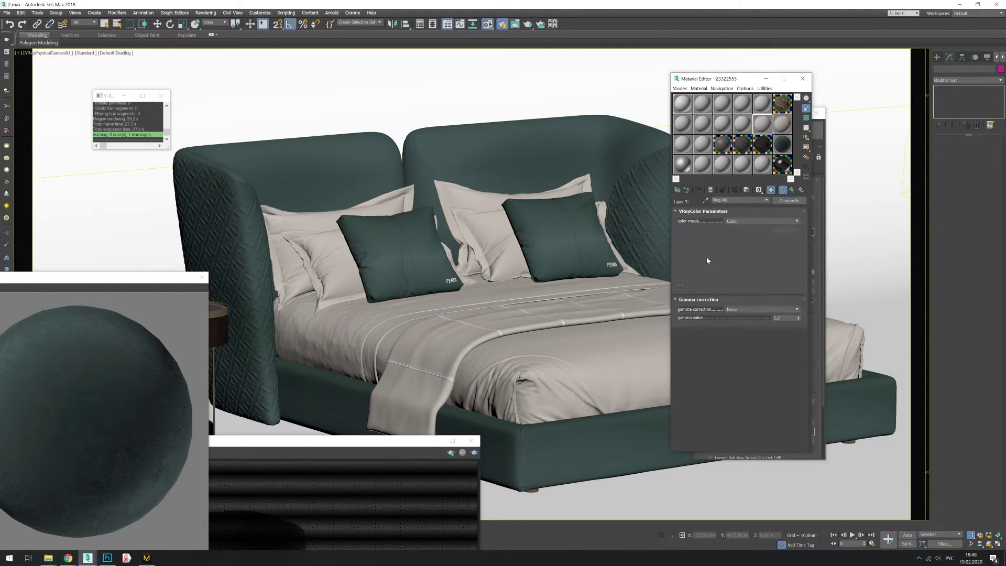
{"action": "left_click", "coordinate": [785, 276]}
{"action": "left_click", "coordinate": [258, 117]}
{"action": "left_click_drag", "start_coordinate": [765, 125], "coordinate": [361, 320]}
{"action": "left_click", "coordinate": [470, 274]}
{"action": "left_click", "coordinate": [507, 309]}
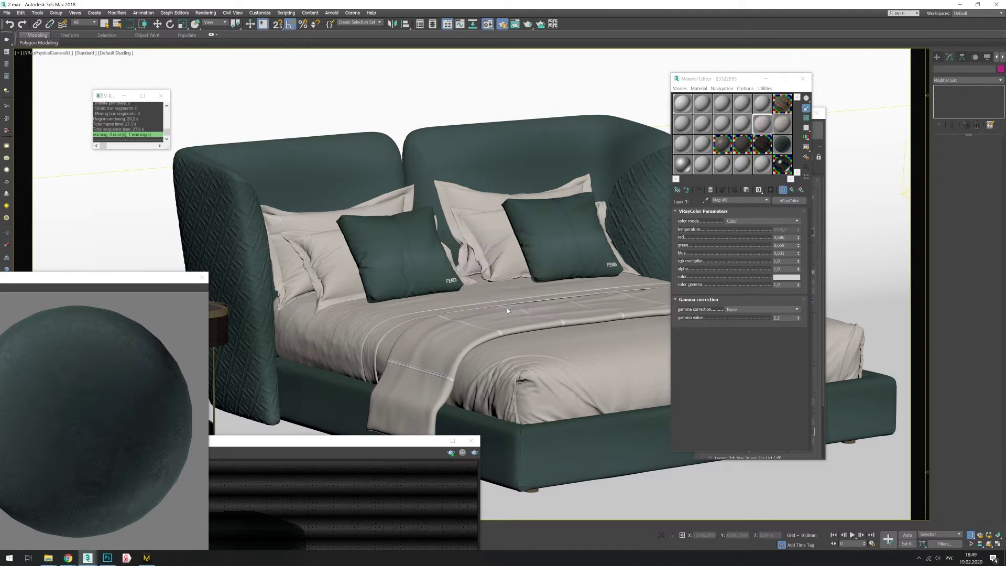
Set new beige colours for the bottom and second Composite layers, brightening the second.
{"action": "left_click", "coordinate": [762, 123]}
{"action": "left_click", "coordinate": [694, 240]}
{"action": "left_click", "coordinate": [786, 276]}
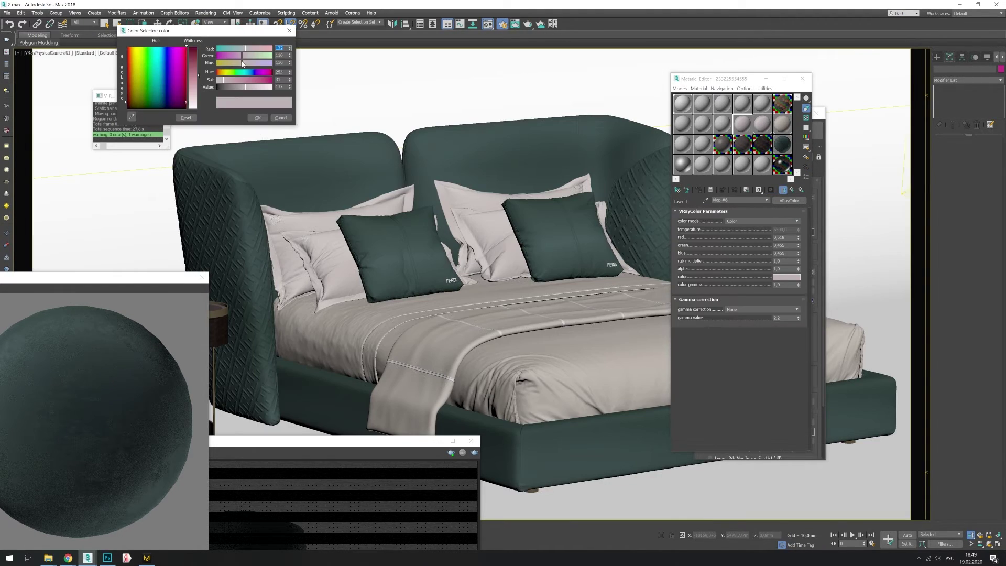
{"action": "left_click", "coordinate": [258, 117]}
{"action": "left_click", "coordinate": [791, 189]}
{"action": "left_click", "coordinate": [695, 240]}
{"action": "left_click", "coordinate": [785, 277]}
{"action": "left_click_drag", "start_coordinate": [238, 87], "coordinate": [247, 90]}
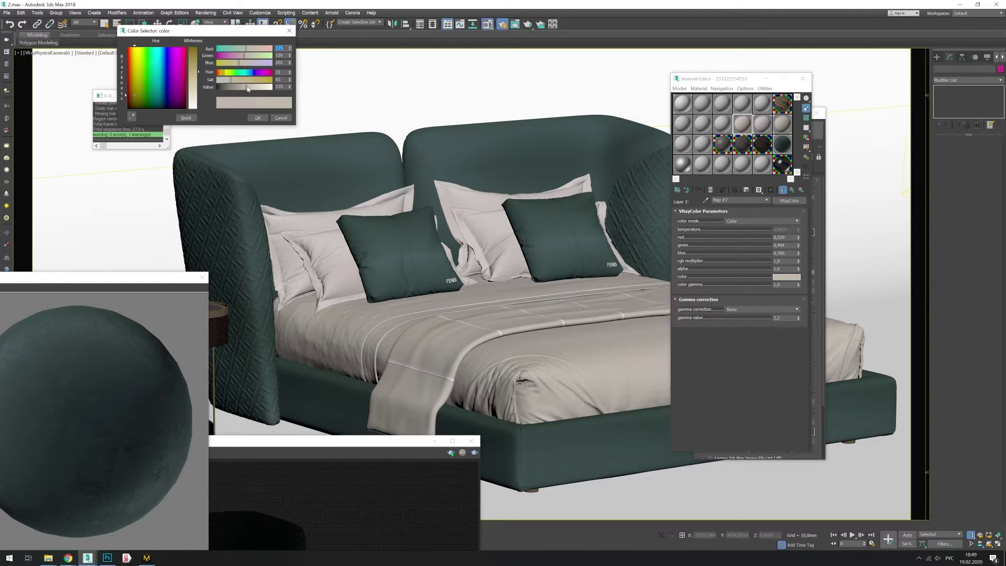
{"action": "left_click", "coordinate": [257, 118]}
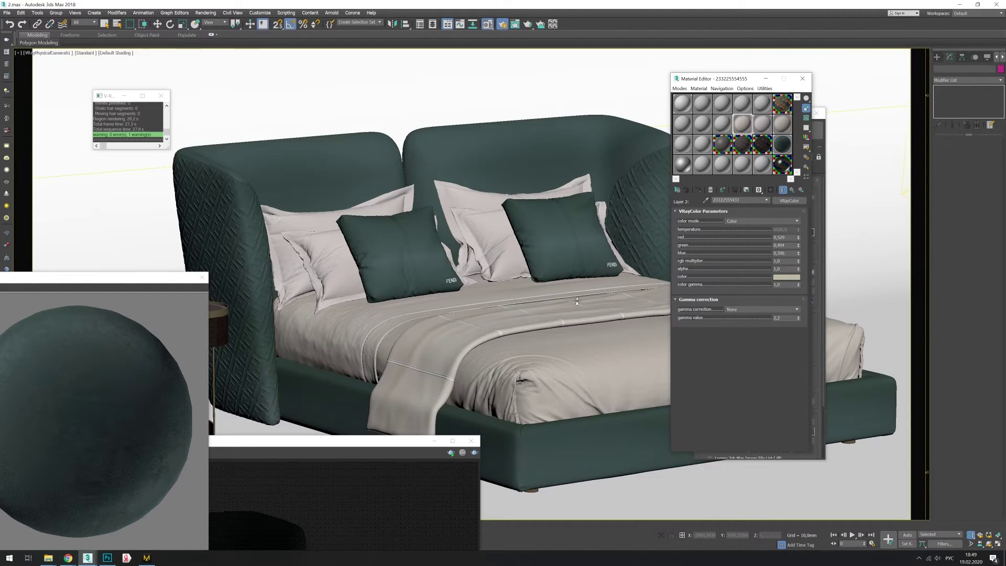
Open the pillowcase's VRayColor diffuse (0,824/0,792/0,761) and select the green pillow in wireframe.
{"action": "left_click", "coordinate": [721, 125]}
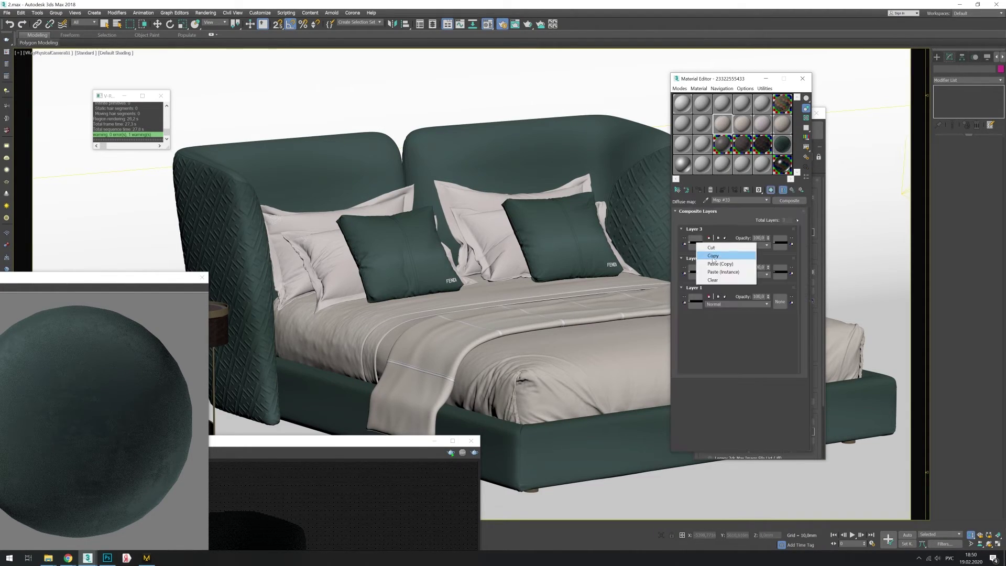
{"action": "scroll", "coordinate": [672, 211], "scroll_direction": "down", "scroll_amount": 5}
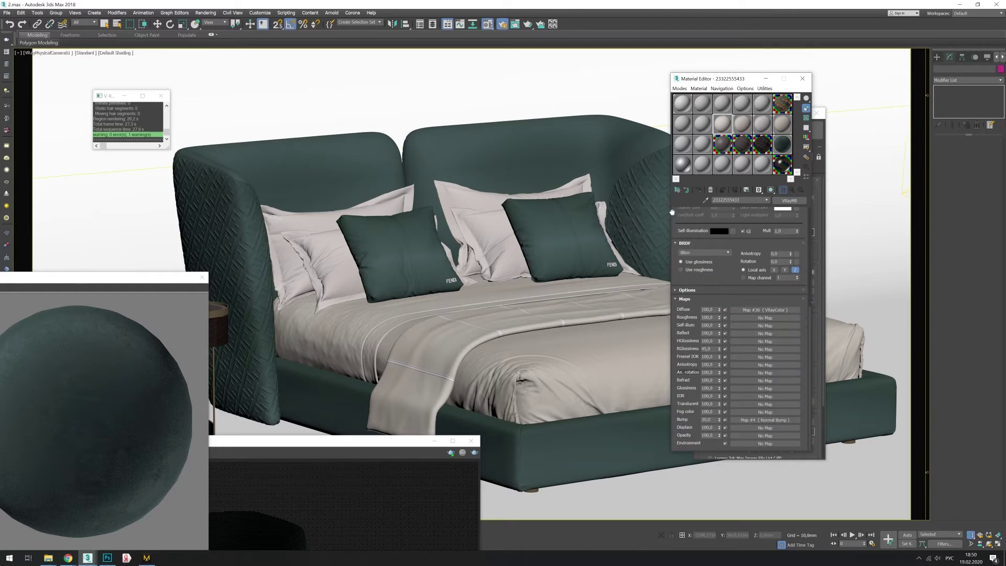
{"action": "left_click", "coordinate": [753, 310]}
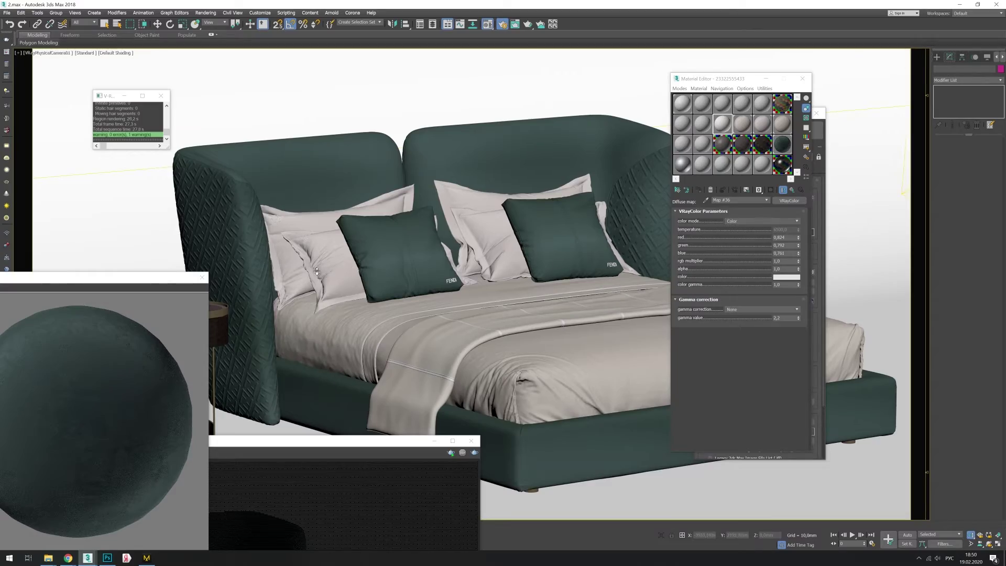
{"action": "key", "text": "p"}
{"action": "key", "text": "z"}
{"action": "left_click", "coordinate": [471, 246]}
{"action": "key", "text": "z"}
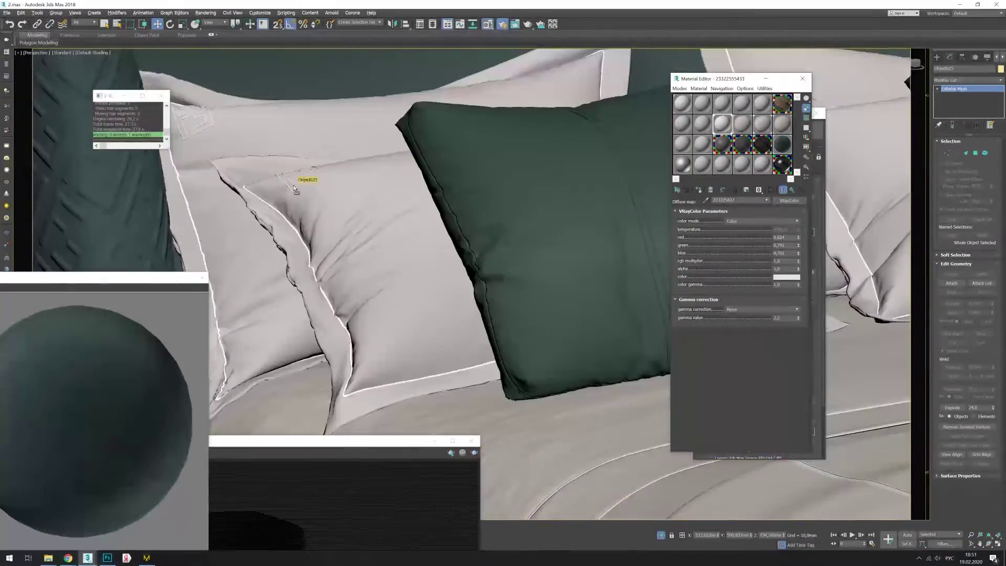
Group the selected green pillow mesh parts, then region-render the bed with Shift+Q.
{"action": "left_click", "coordinate": [624, 210]}
{"action": "key", "text": "F4"}
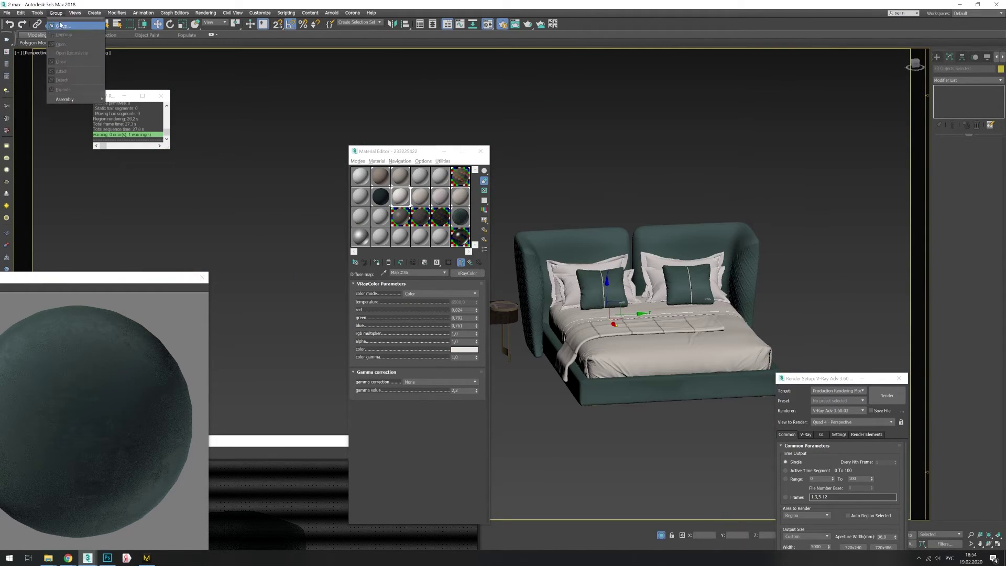
{"action": "left_click", "coordinate": [60, 24]}
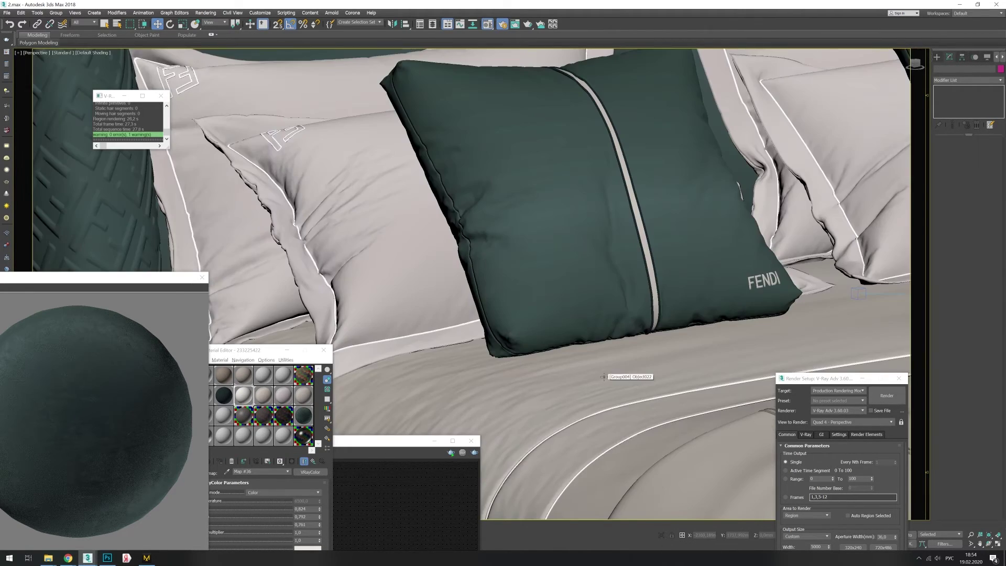
{"action": "key", "text": "shift+q"}
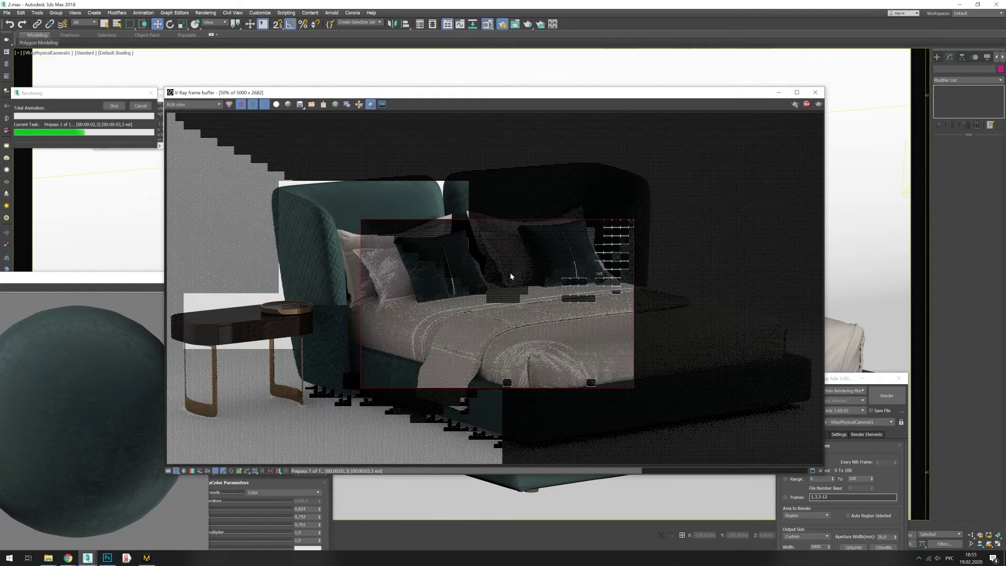
{"action": "scroll", "coordinate": [503, 347], "scroll_direction": "up", "scroll_amount": 2}
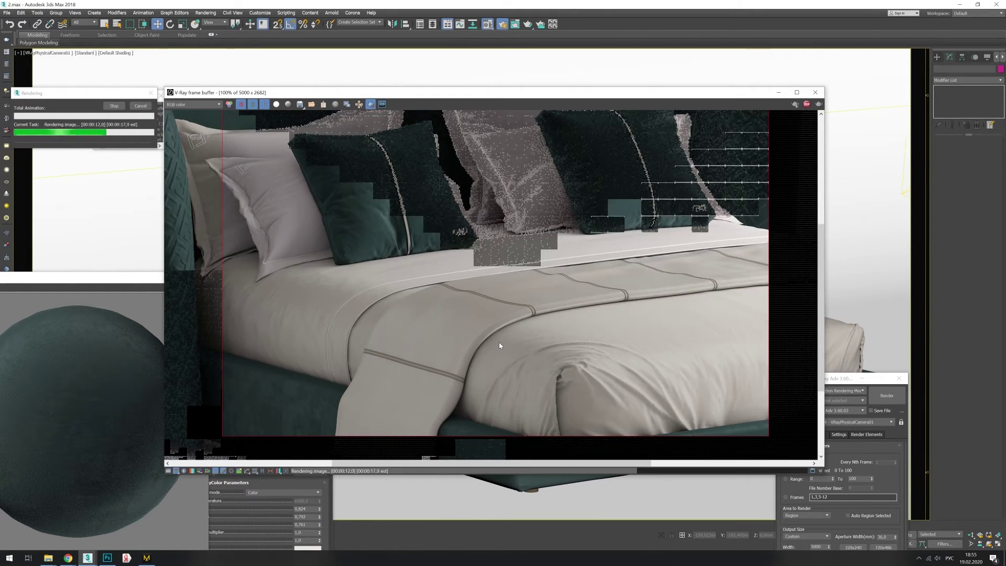
{"action": "scroll", "coordinate": [499, 341], "scroll_direction": "down", "scroll_amount": 1}
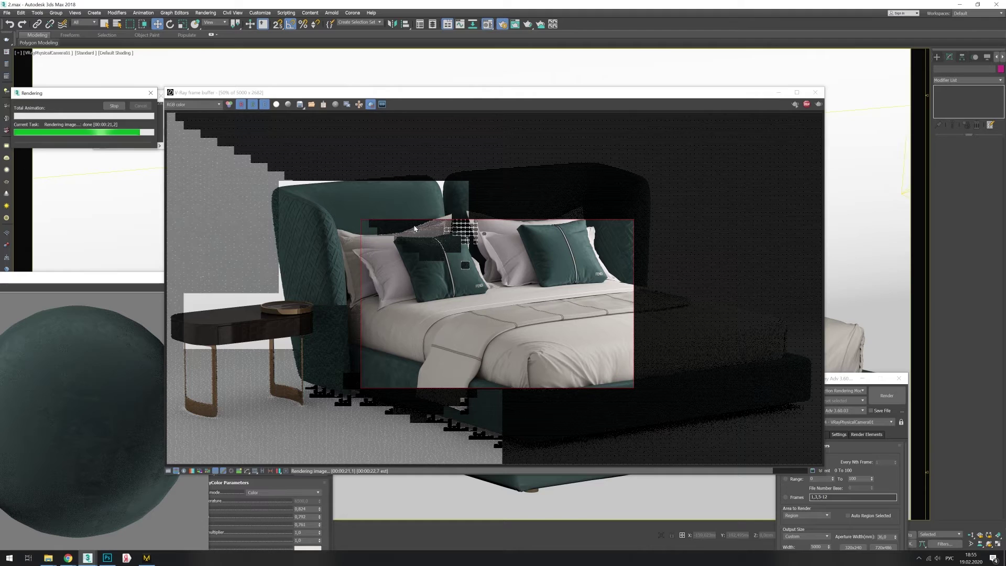
{"action": "left_click_drag", "start_coordinate": [415, 92], "coordinate": [610, 102]}
{"action": "left_click", "coordinate": [413, 272]}
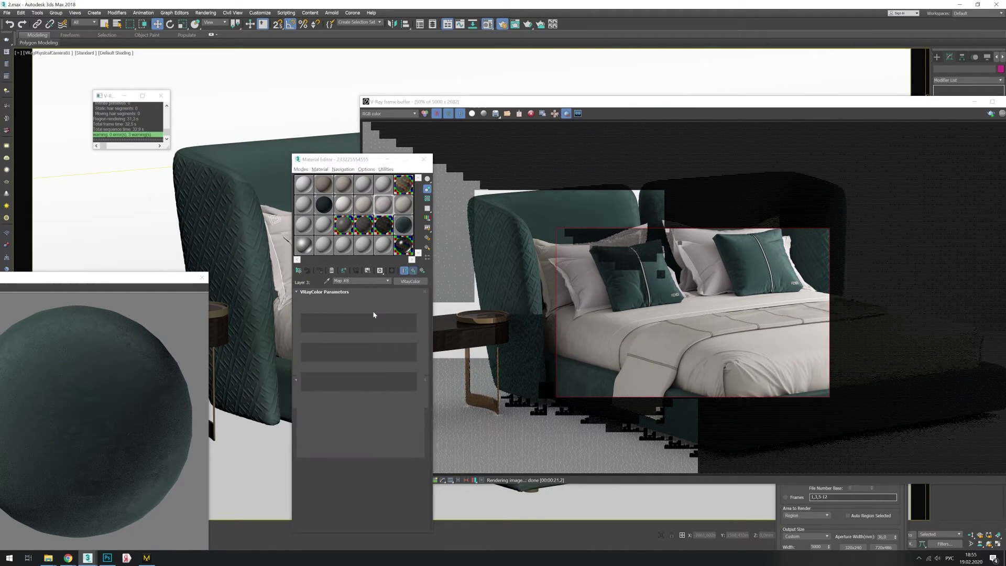
Raise the Value of the Layer 1 and Layer 2 VRayColor colours, then re-render.
{"action": "left_click", "coordinate": [413, 271]}
{"action": "left_click", "coordinate": [257, 117]}
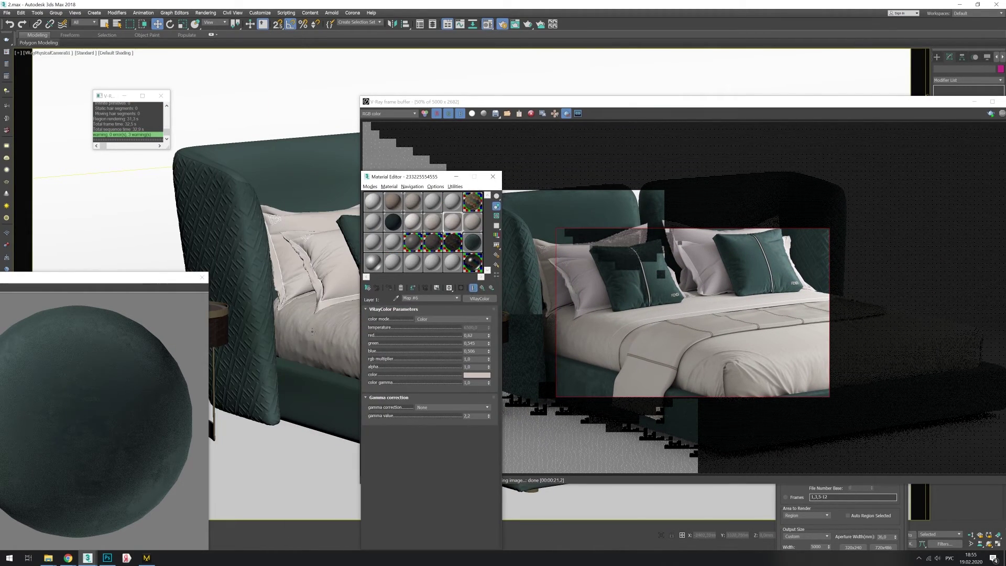
{"action": "left_click_drag", "start_coordinate": [335, 160], "coordinate": [513, 152]}
{"action": "left_click_drag", "start_coordinate": [512, 102], "coordinate": [398, 436]}
{"action": "left_click", "coordinate": [590, 263]}
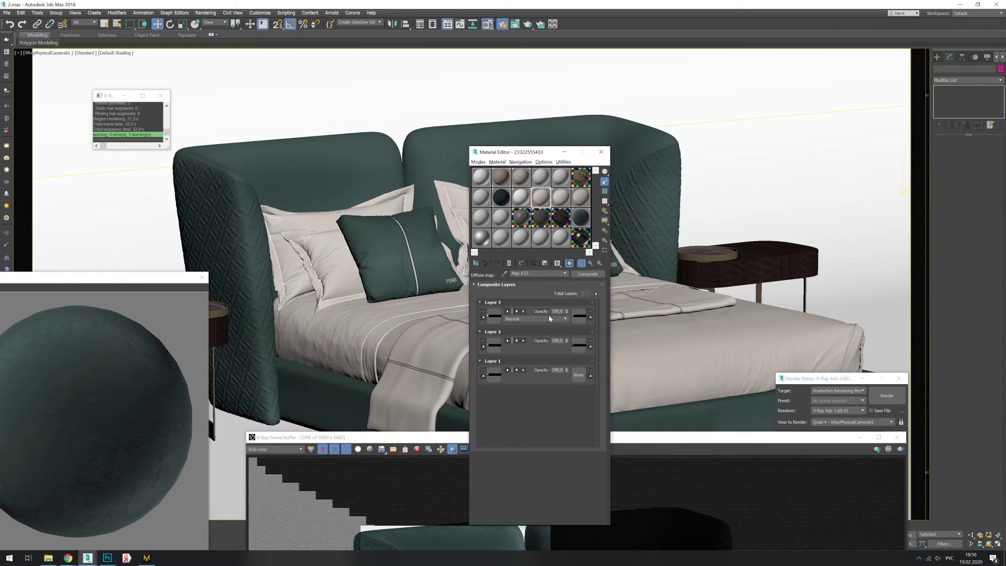
{"action": "right_click", "coordinate": [555, 528]}
{"action": "left_click", "coordinate": [575, 533]}
{"action": "left_click", "coordinate": [581, 349]}
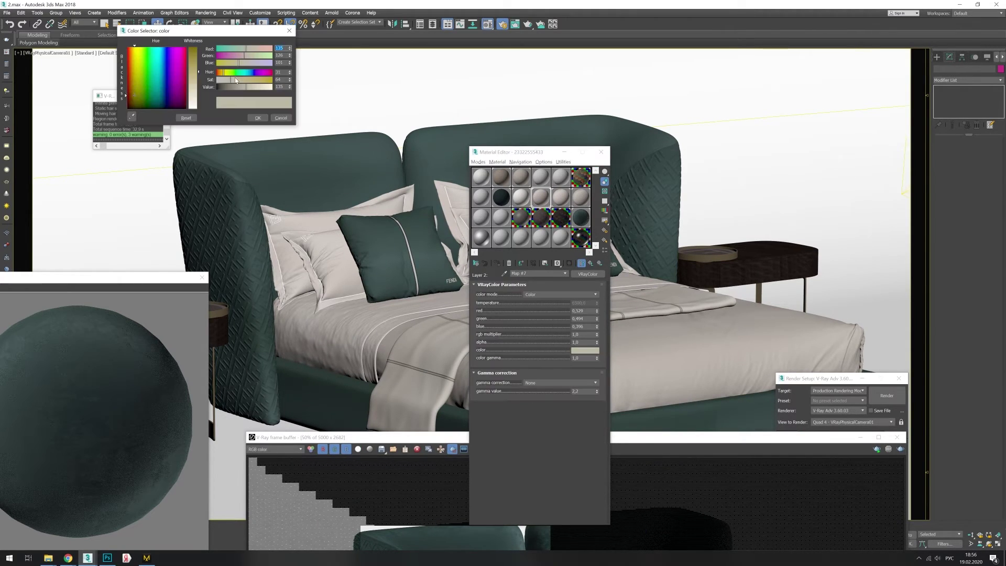
{"action": "left_click", "coordinate": [580, 350]}
{"action": "left_click_drag", "start_coordinate": [241, 86], "coordinate": [245, 95]}
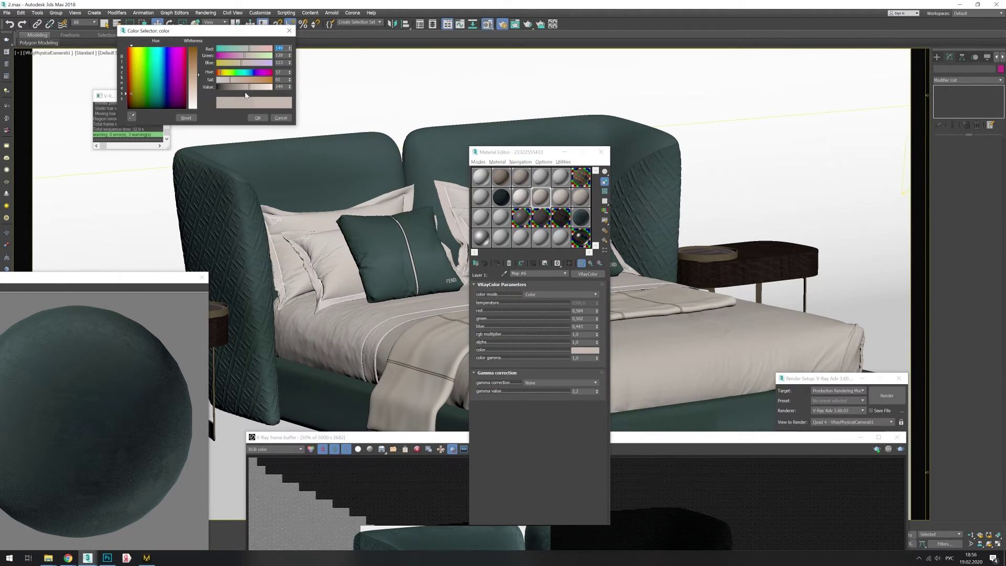
{"action": "left_click", "coordinate": [255, 119]}
{"action": "key", "text": "shift+q"}
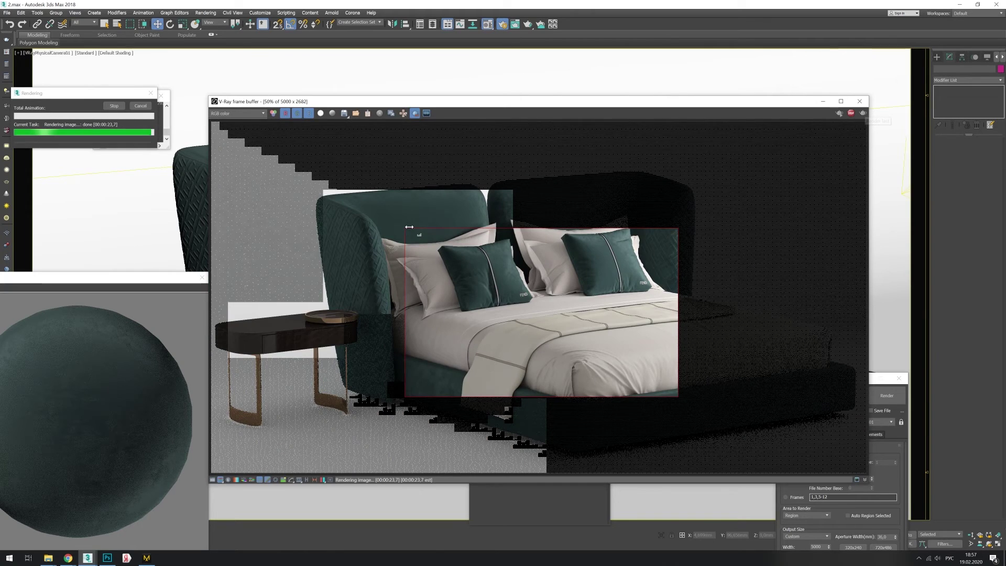
Show the safe frame, maximise the camera viewport, render, and view the frame buffer full screen.
{"action": "left_click_drag", "start_coordinate": [471, 101], "coordinate": [267, 491]}
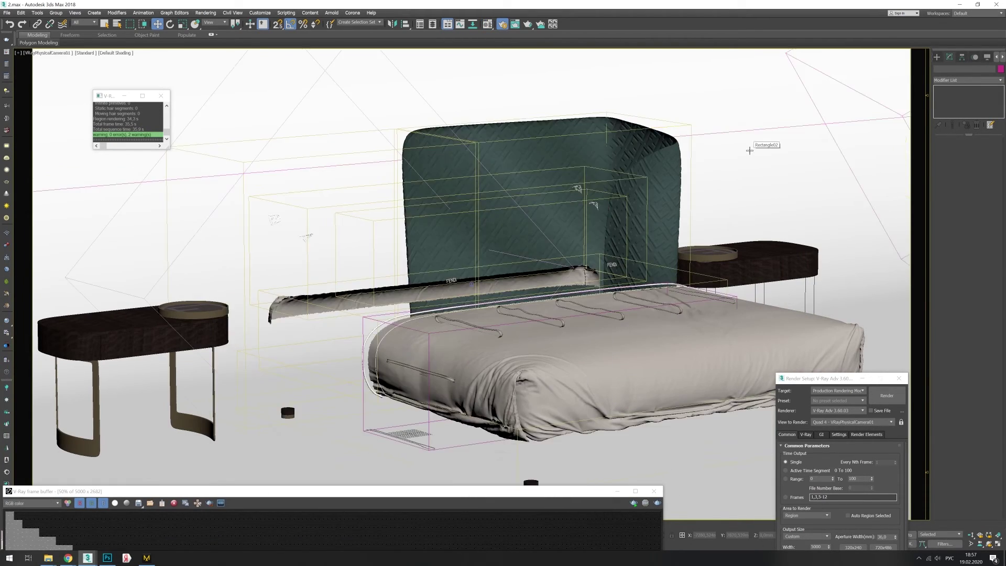
{"action": "key", "text": "shift+f"}
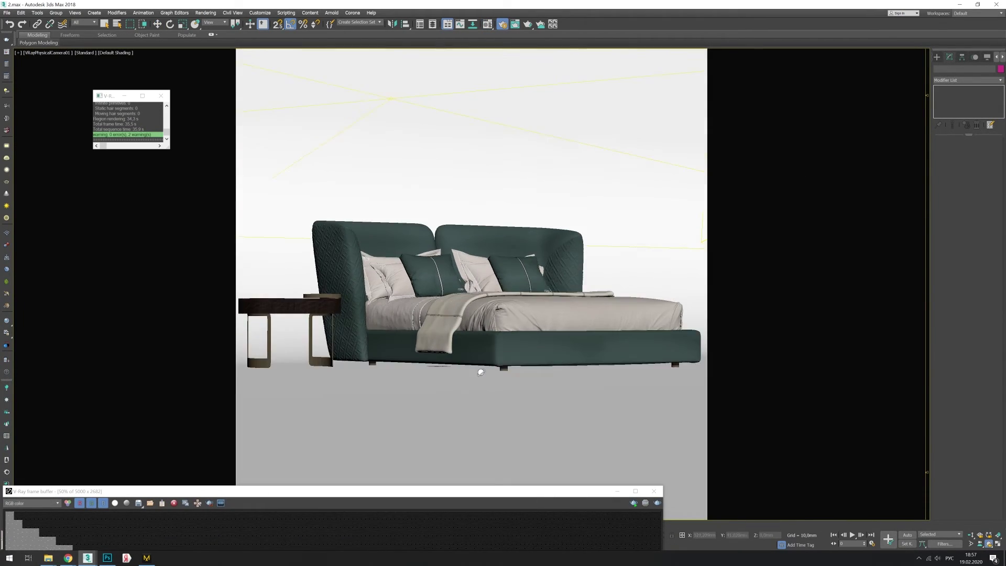
{"action": "key", "text": "alt+w"}
{"action": "left_click", "coordinate": [997, 544]}
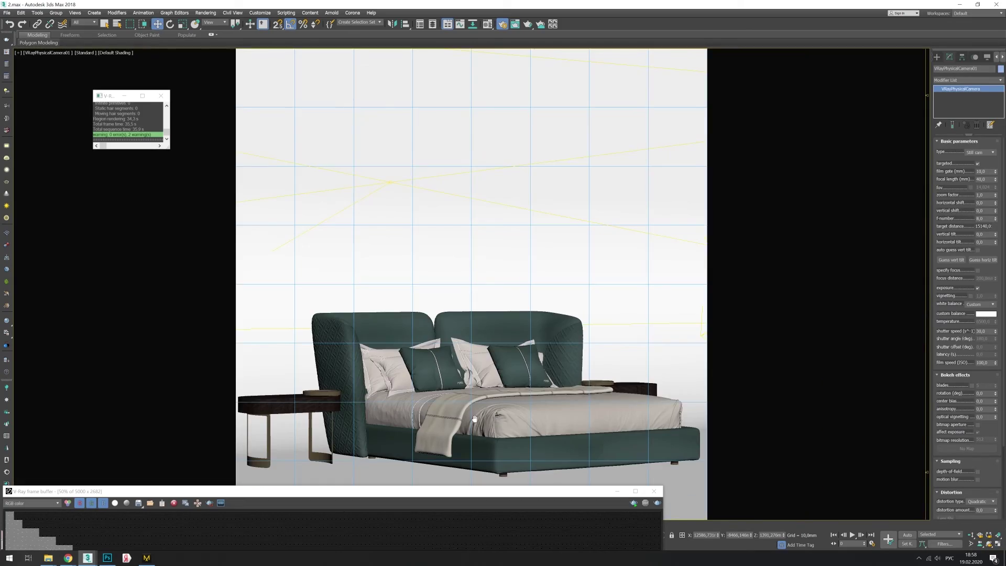
{"action": "key", "text": "shift+q"}
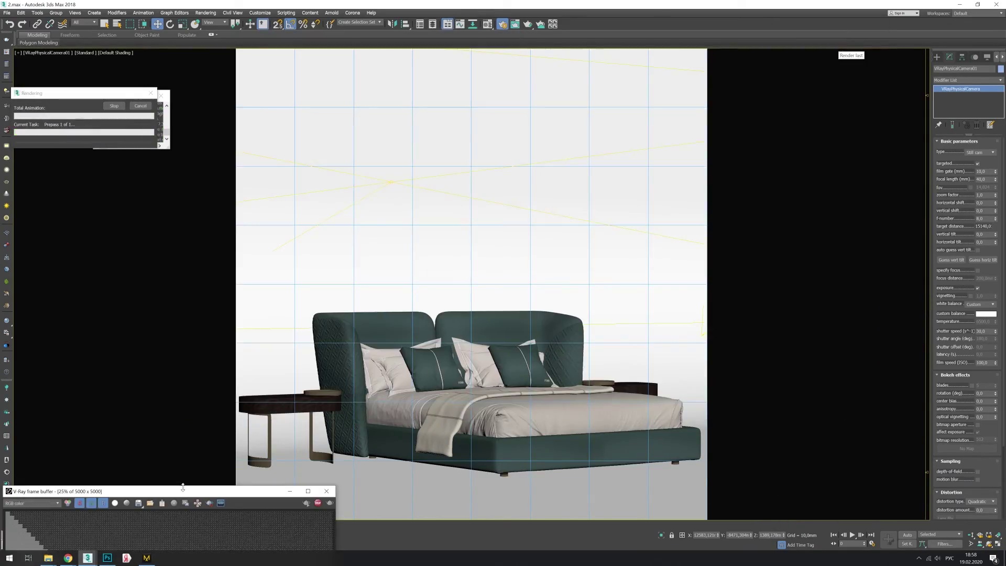
{"action": "double_click", "coordinate": [183, 488]}
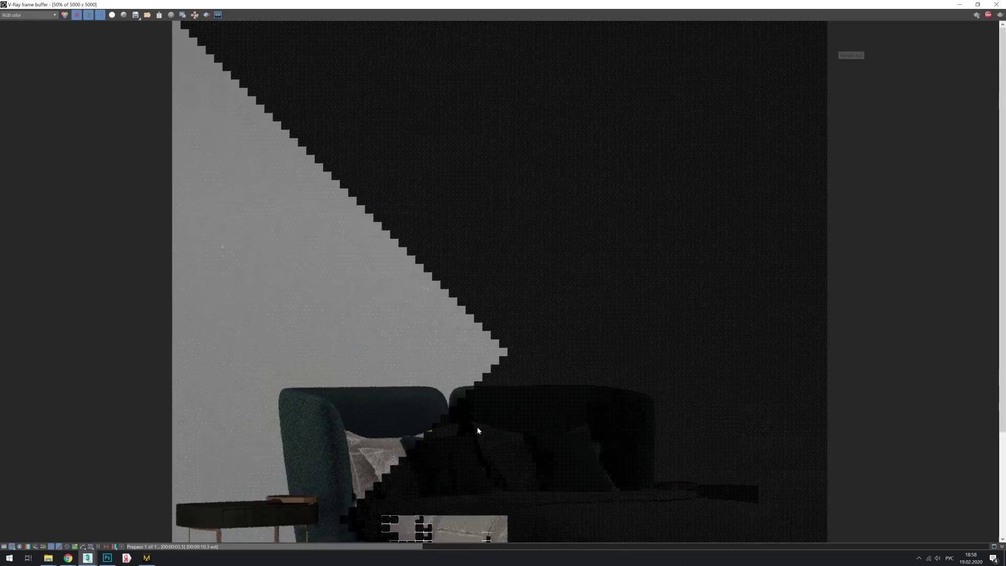